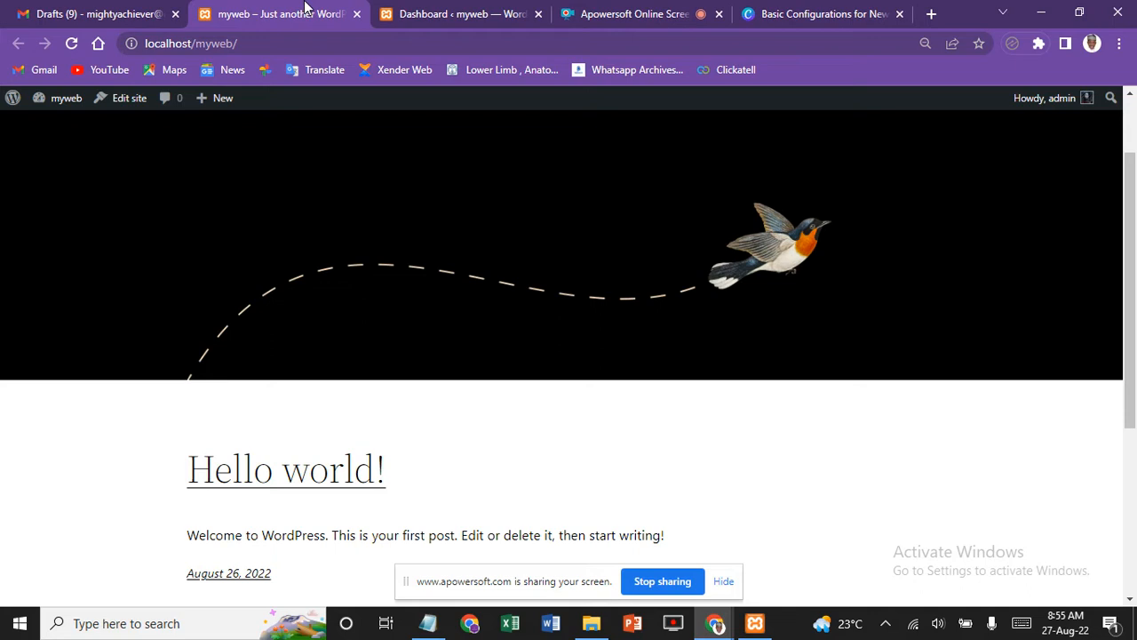
Step: Look over the myweb front page from the header down to the footer
scroll(568, 356, "down", 4)
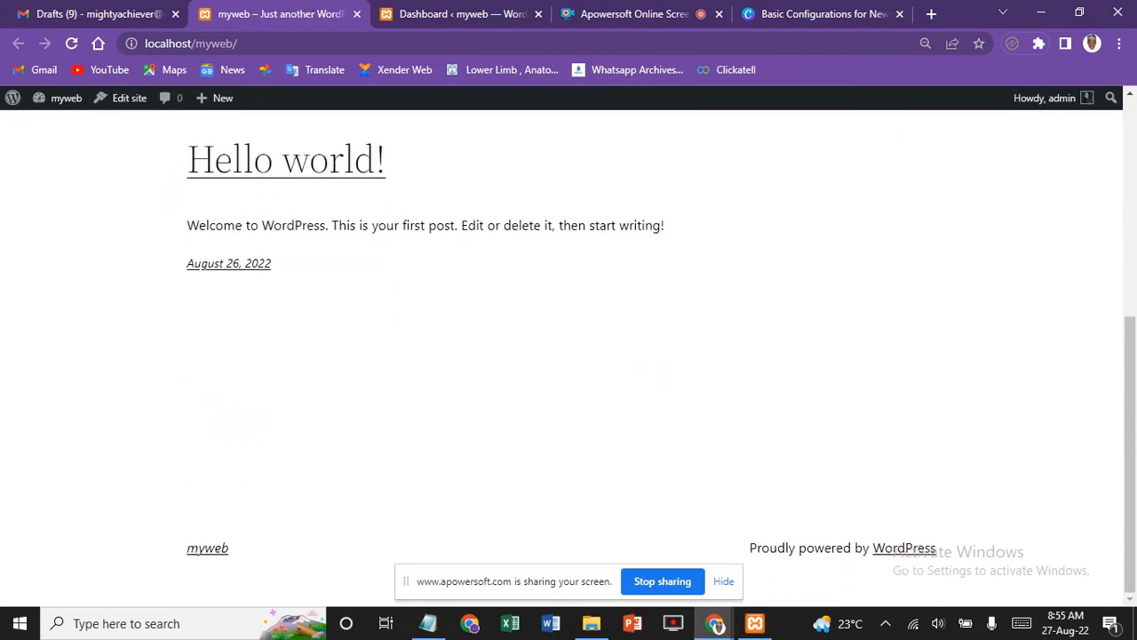
scroll(568, 356, "up", 4)
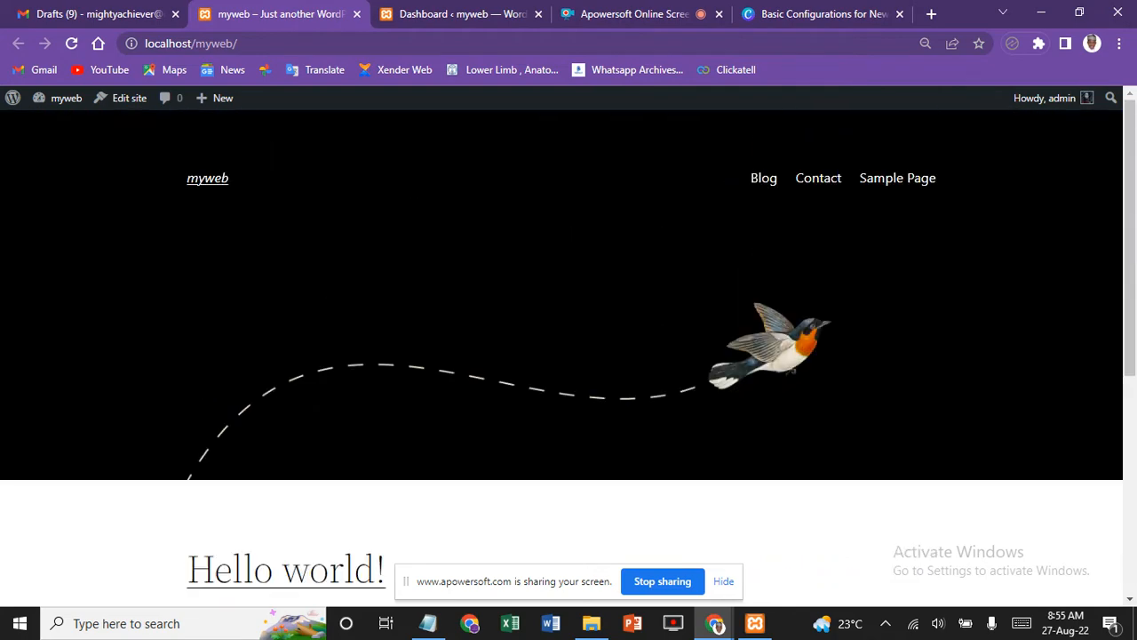
scroll(569, 355, "down", 4)
scroll(569, 355, "up", 4)
scroll(569, 355, "down", 4)
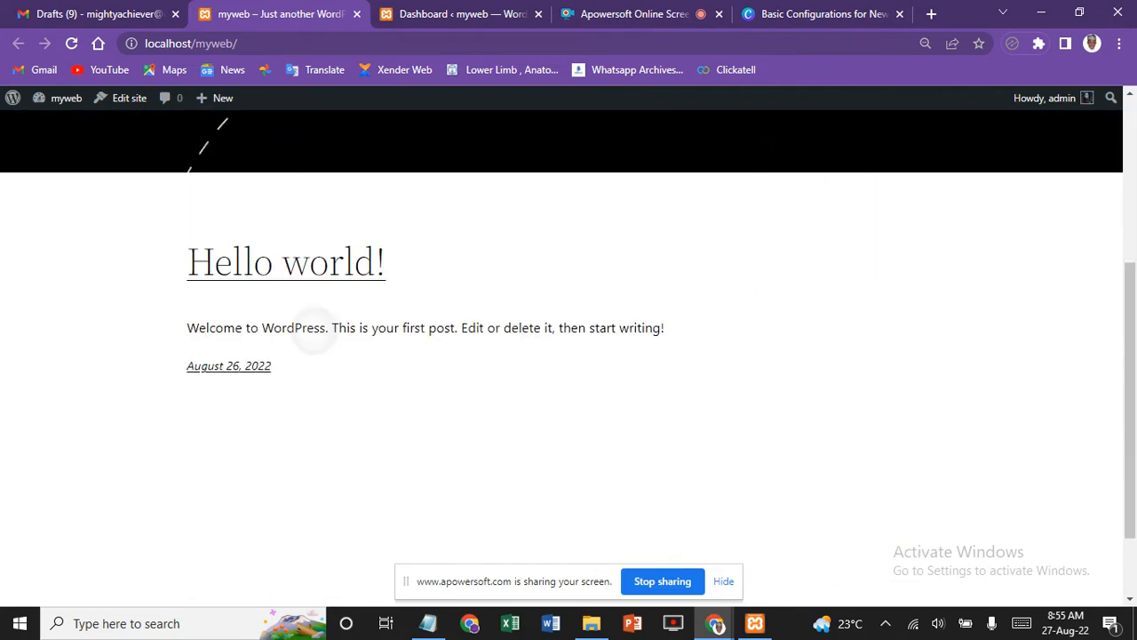
scroll(568, 355, "up", 4)
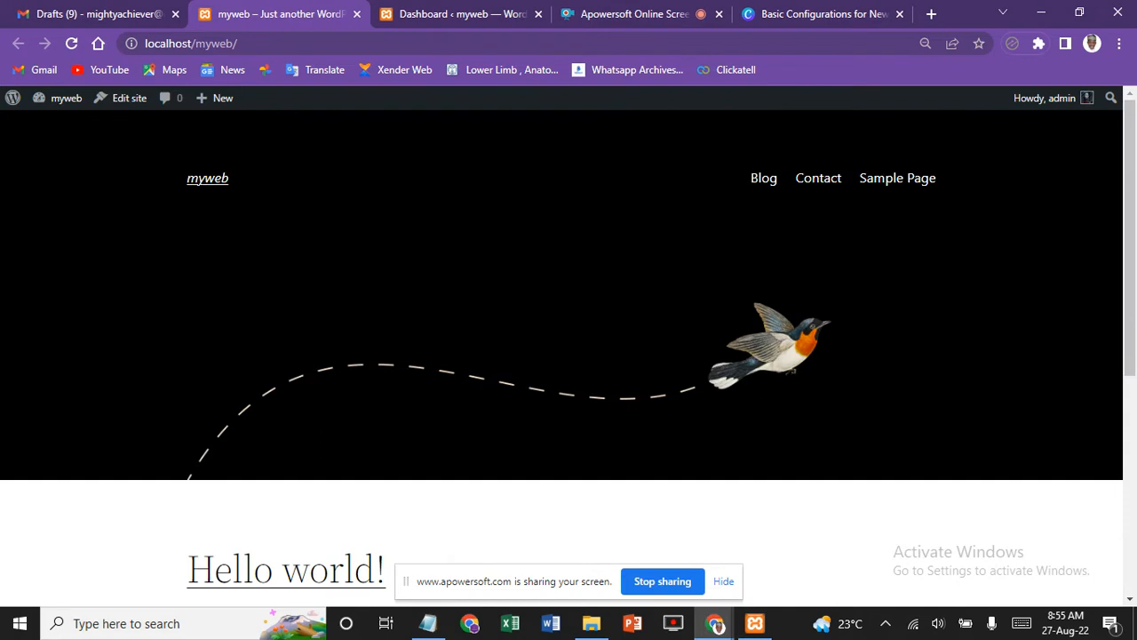
Step: Open the installed themes in the myweb admin dashboard and view the details of the active Twenty Twenty-Two theme
left_click(453, 12)
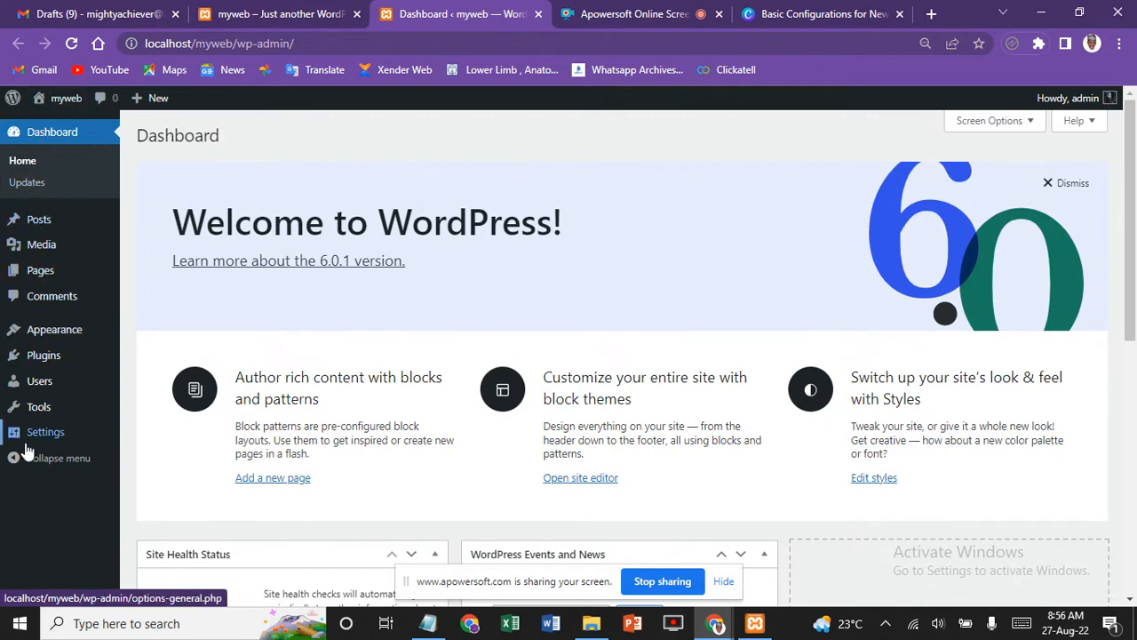
mouse_move(21, 428)
mouse_move(52, 282)
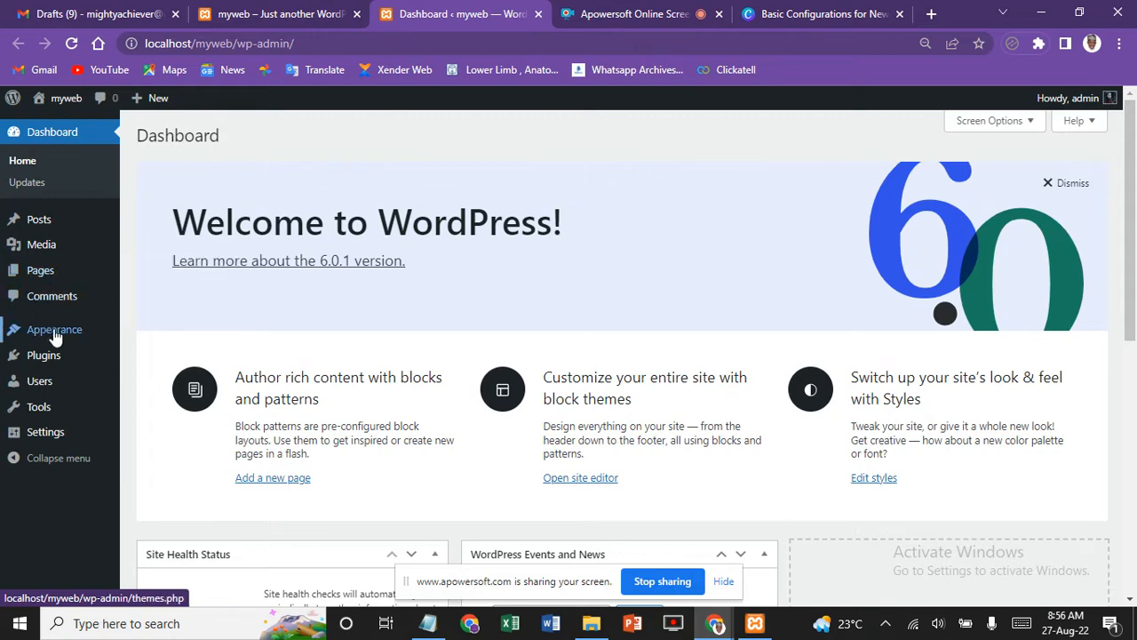
mouse_move(77, 340)
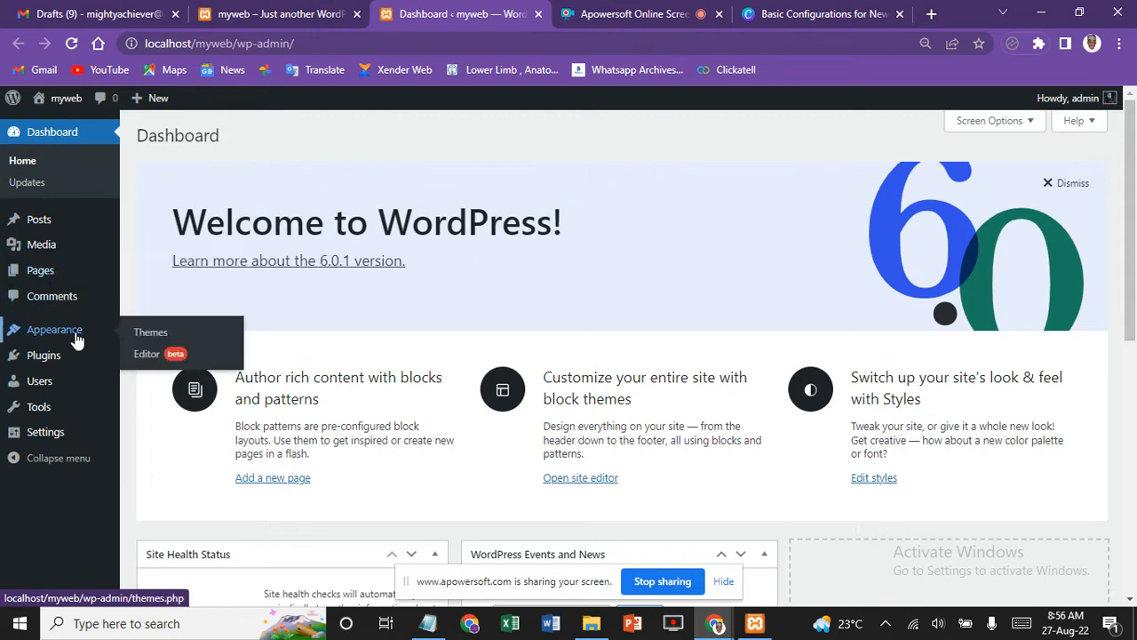
left_click(172, 341)
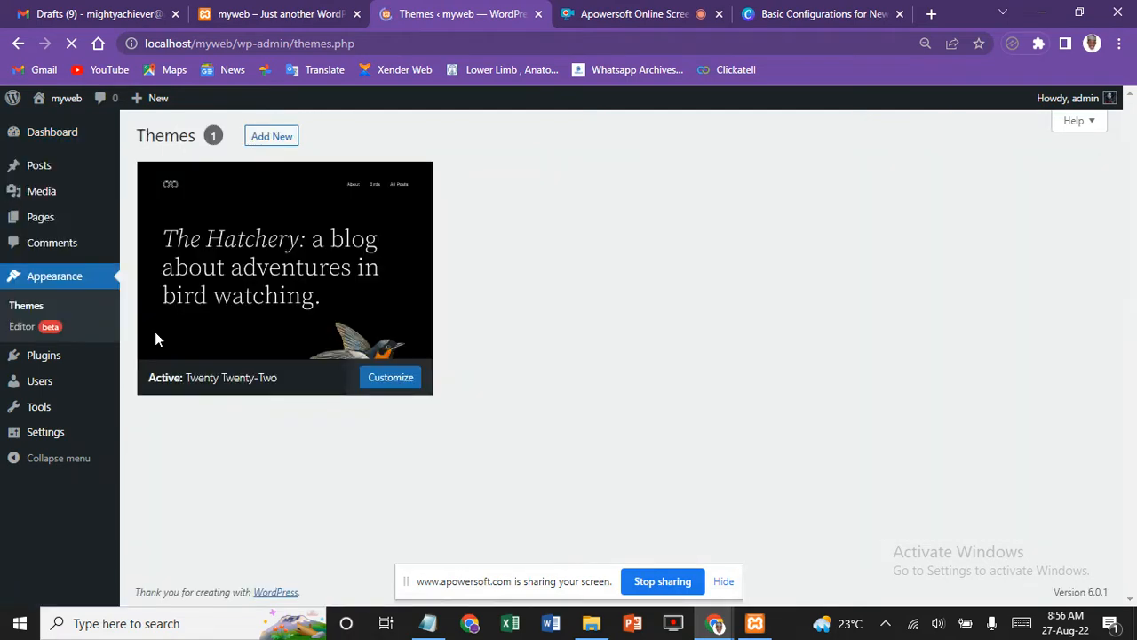
left_click(155, 336)
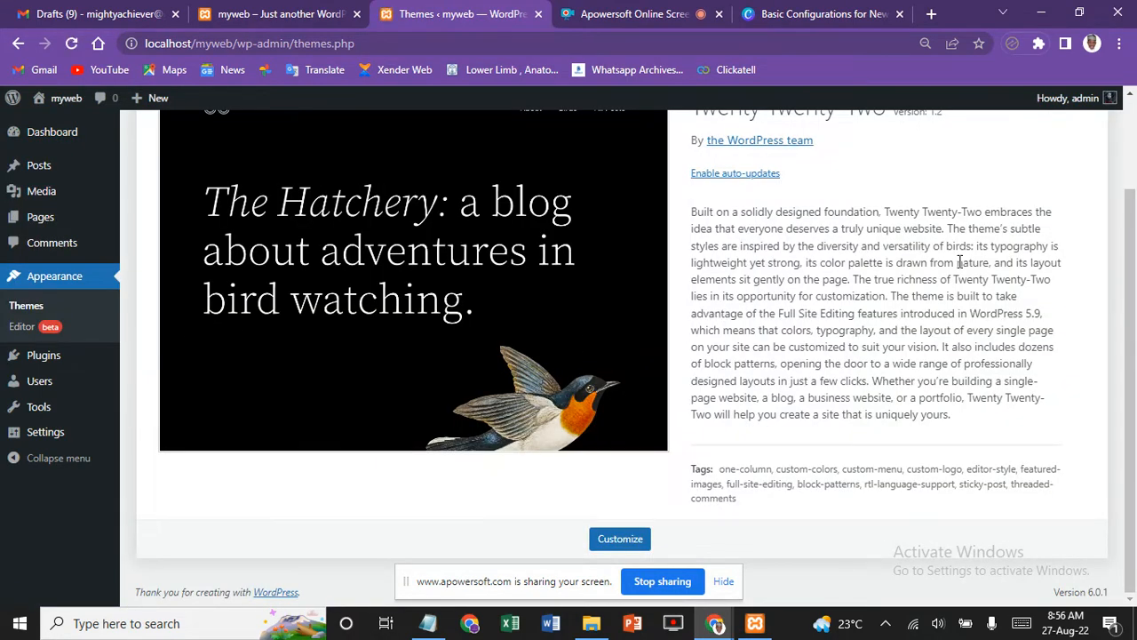
left_click(1130, 157)
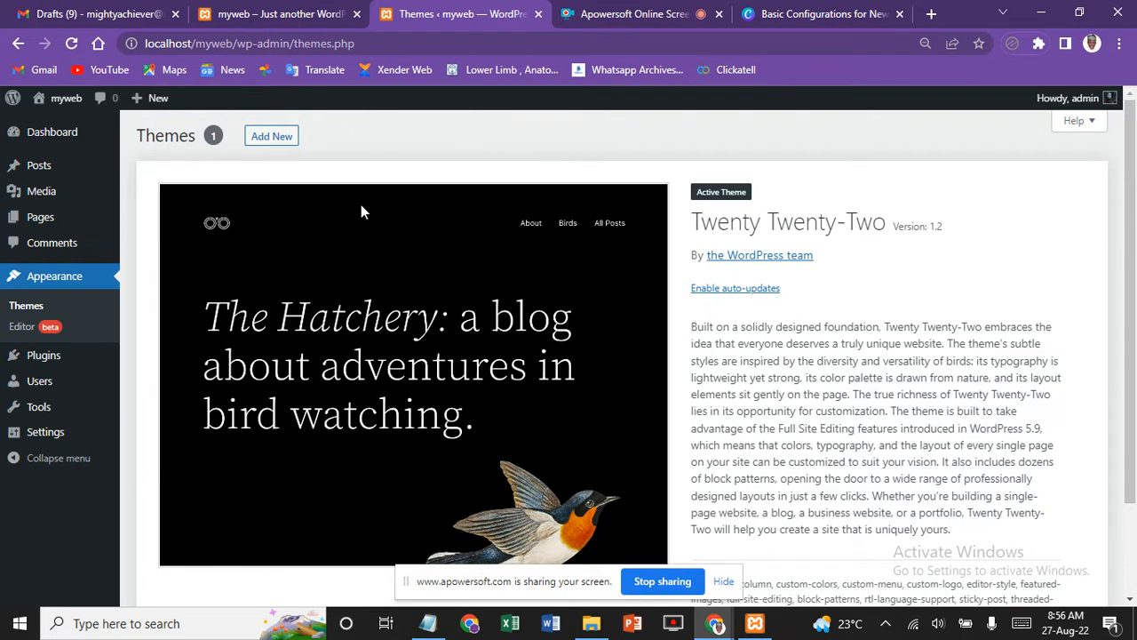
Step: Browse the popular themes available to add and preview the Twenty Nineteen theme, closing its preview
left_click(289, 135)
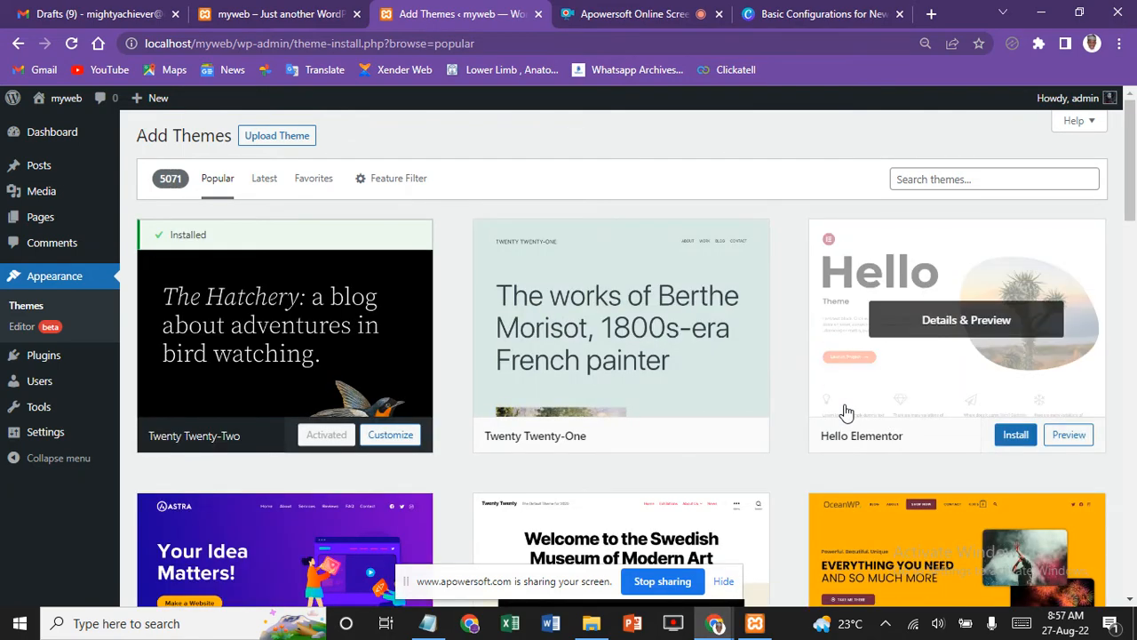
scroll(846, 412, "down", 7)
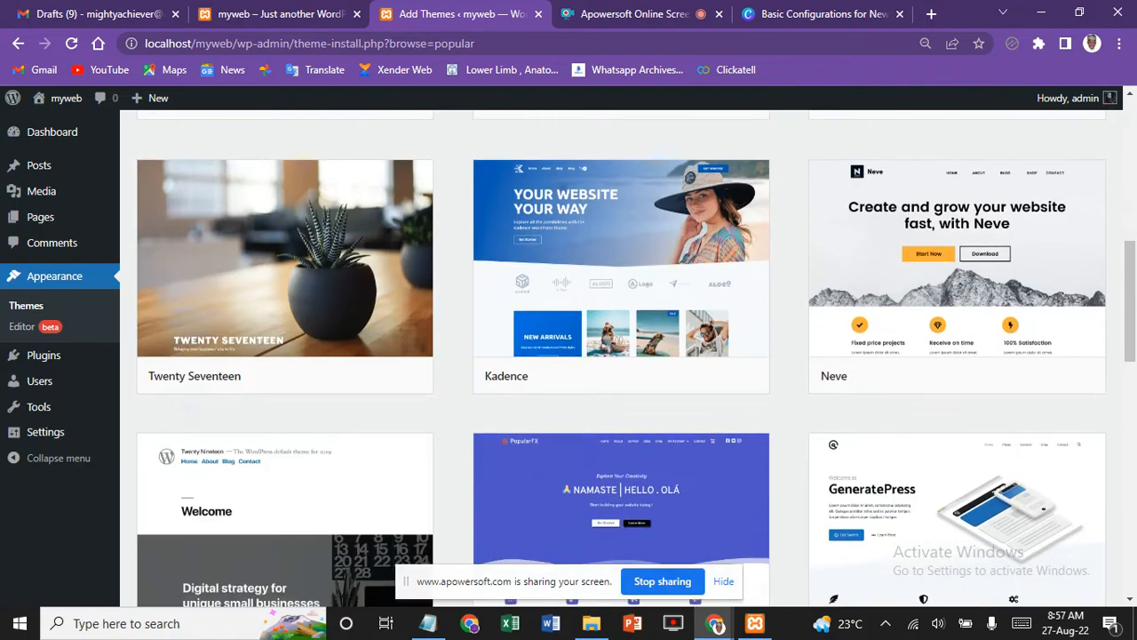
scroll(622, 358, "down", 1)
scroll(622, 358, "up", 6)
left_click(285, 533)
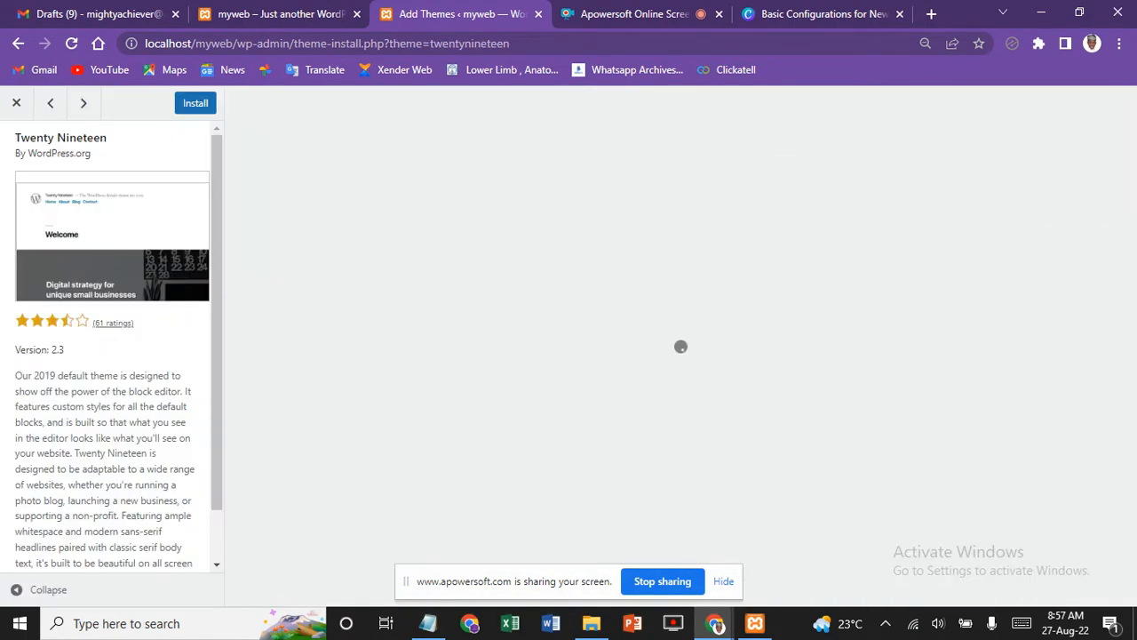
left_click(16, 102)
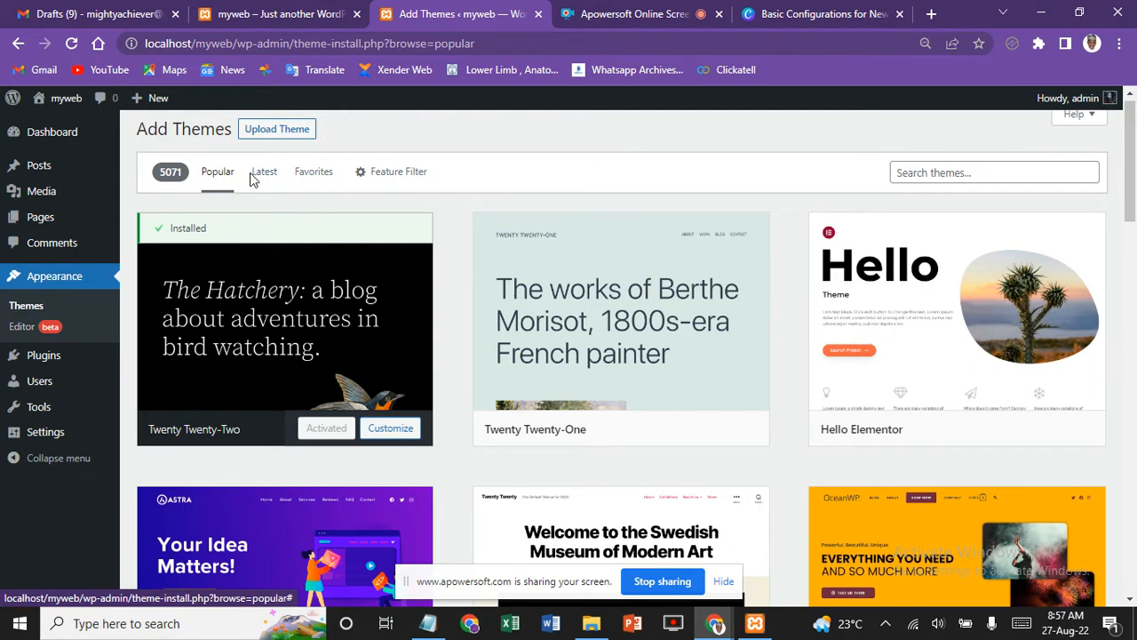
Step: List the latest themes and look over the preview of the Puskar theme, closing it when done
left_click(263, 178)
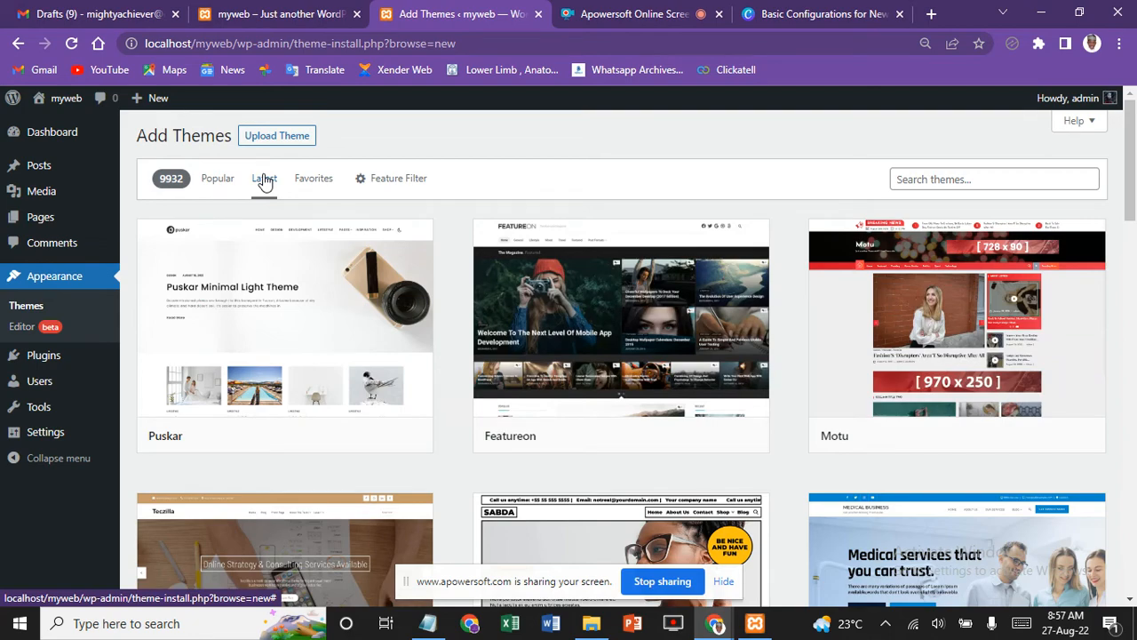
scroll(284, 338, "down", 3)
left_click(285, 204)
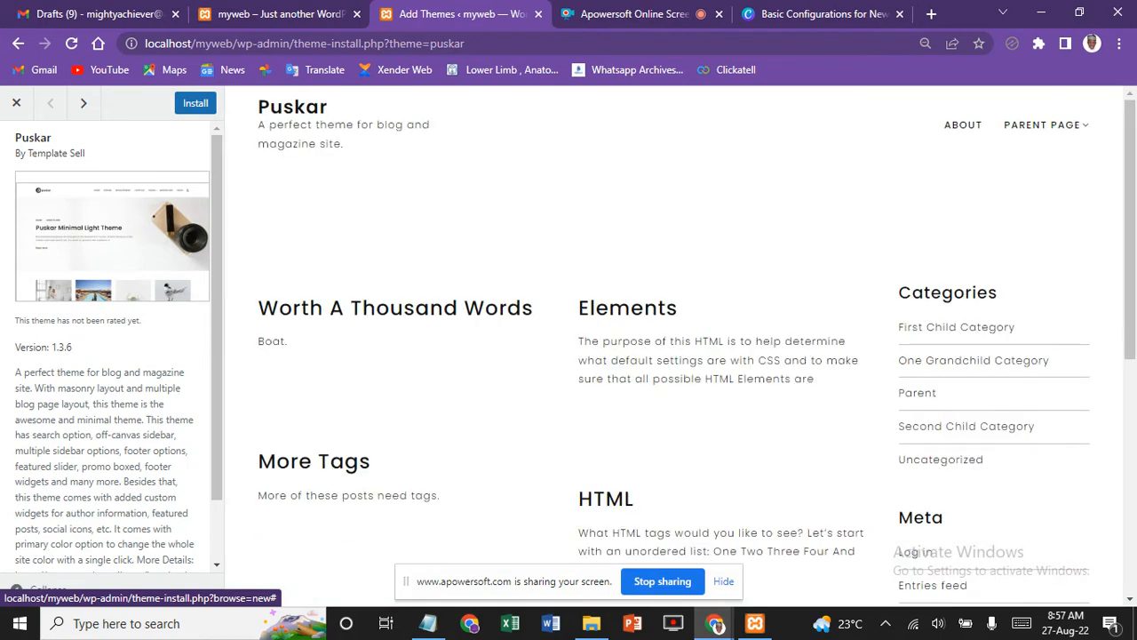
scroll(569, 355, "down", 5)
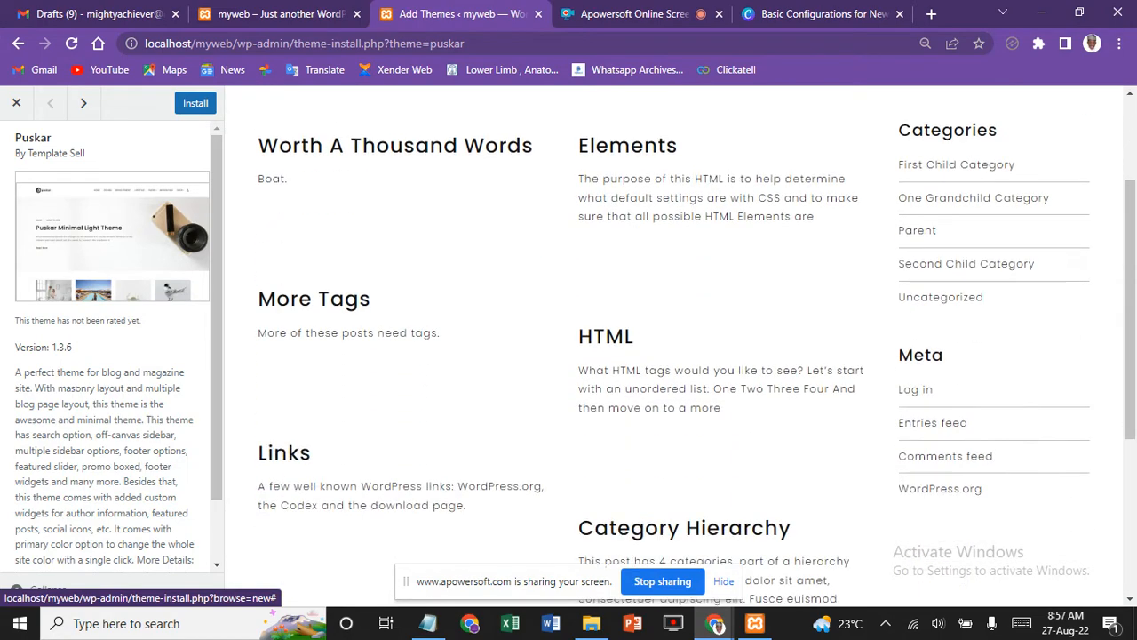
scroll(569, 355, "up", 2)
scroll(569, 355, "up", 3)
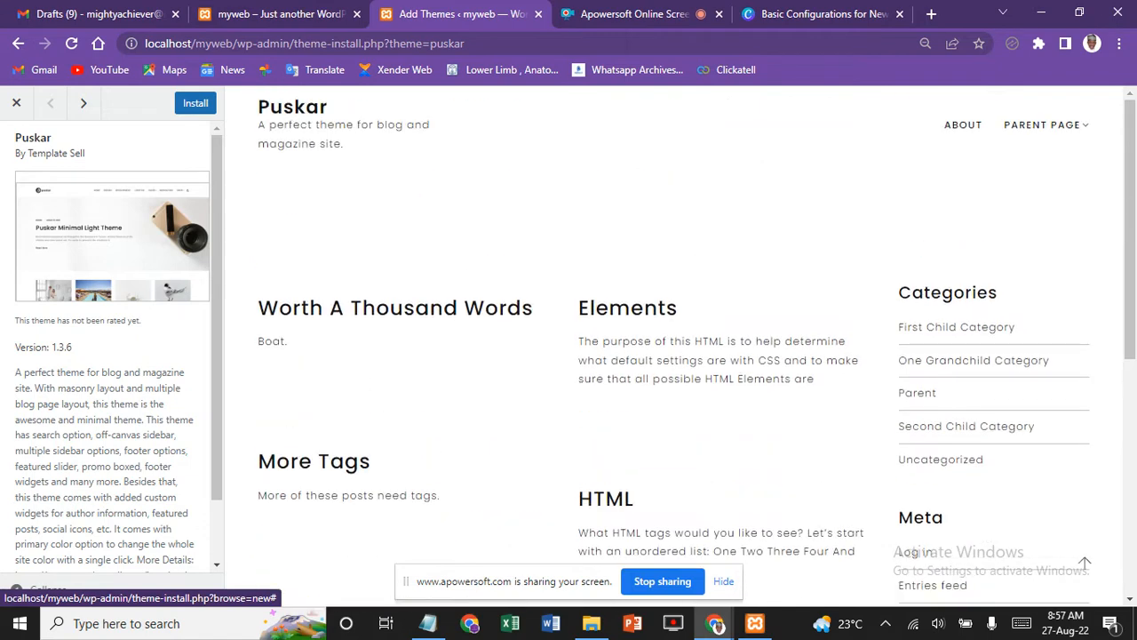
left_click(16, 102)
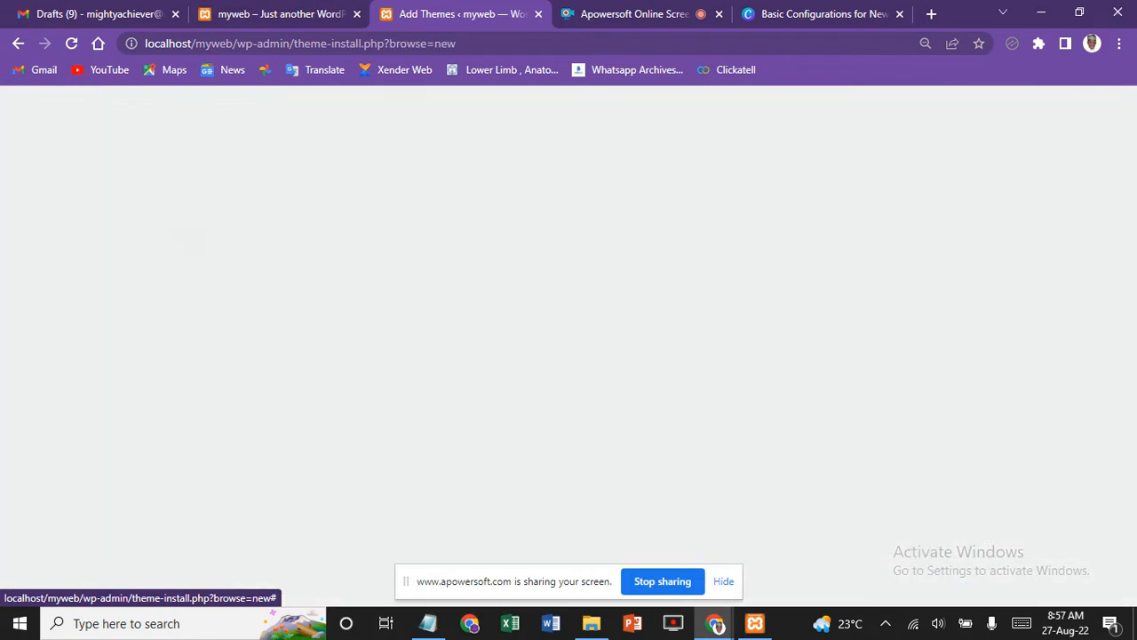
scroll(622, 356, "up", 3)
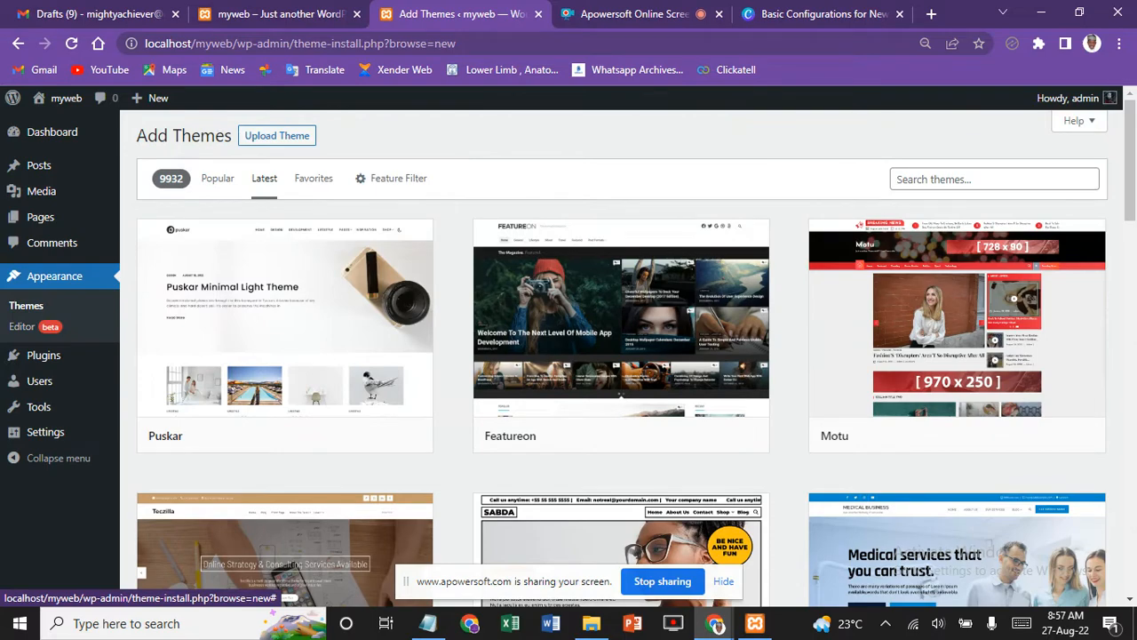
Step: Return to the popular themes and open the preview of the Twenty Twenty theme, closing it again
left_click(217, 179)
scroll(622, 356, "down", 3)
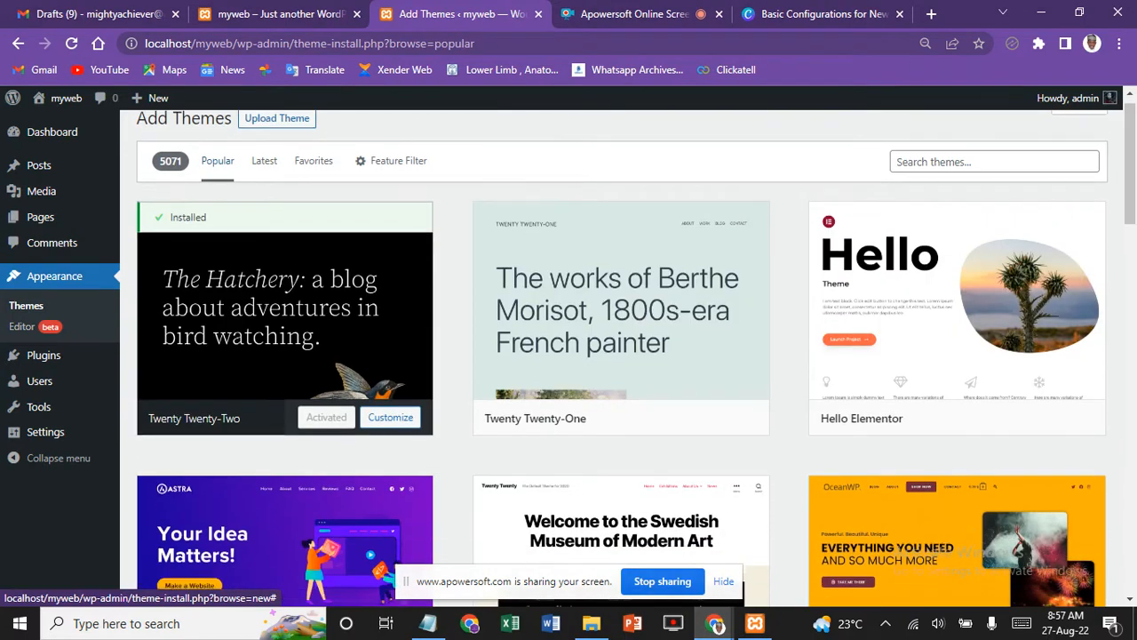
left_click(622, 362)
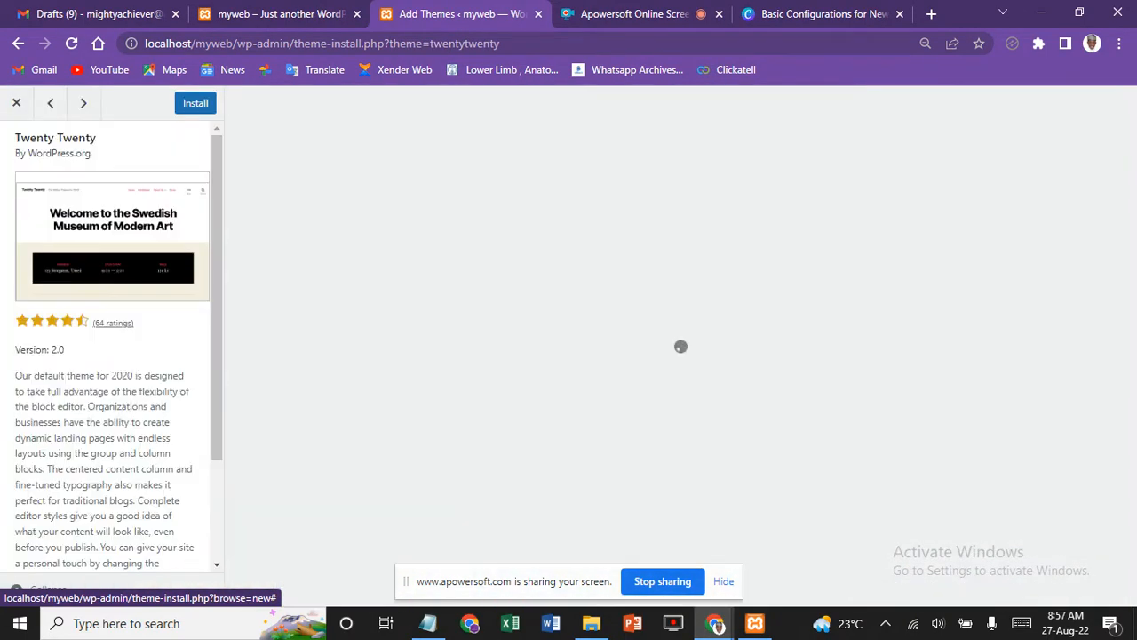
left_click(16, 102)
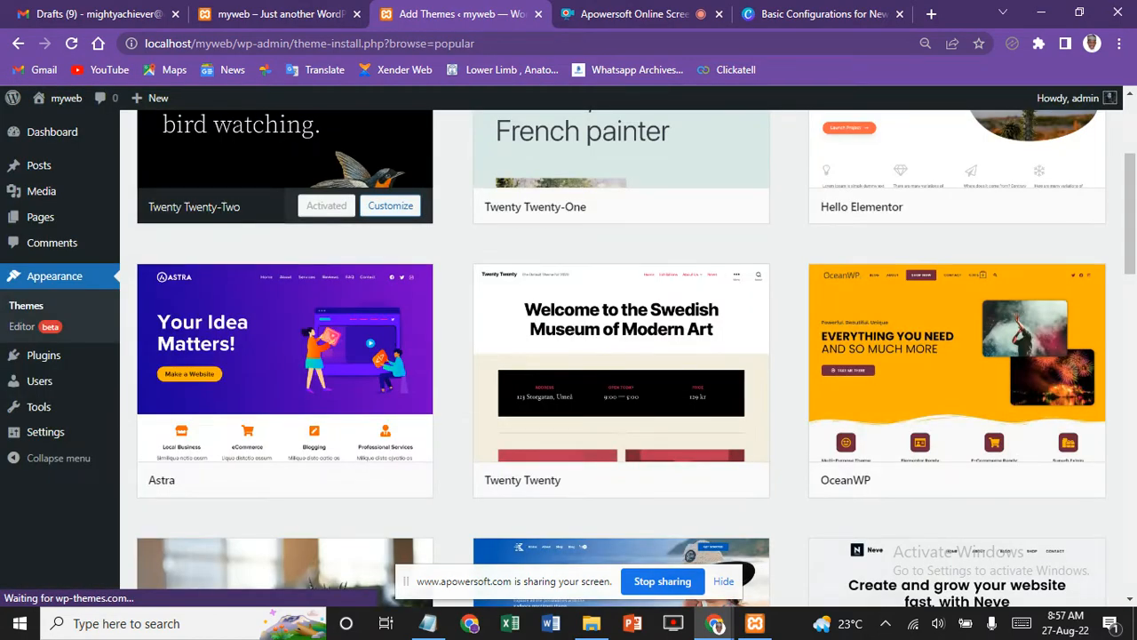
Step: Preview the Astra theme from the popular list and install it
left_click(317, 382)
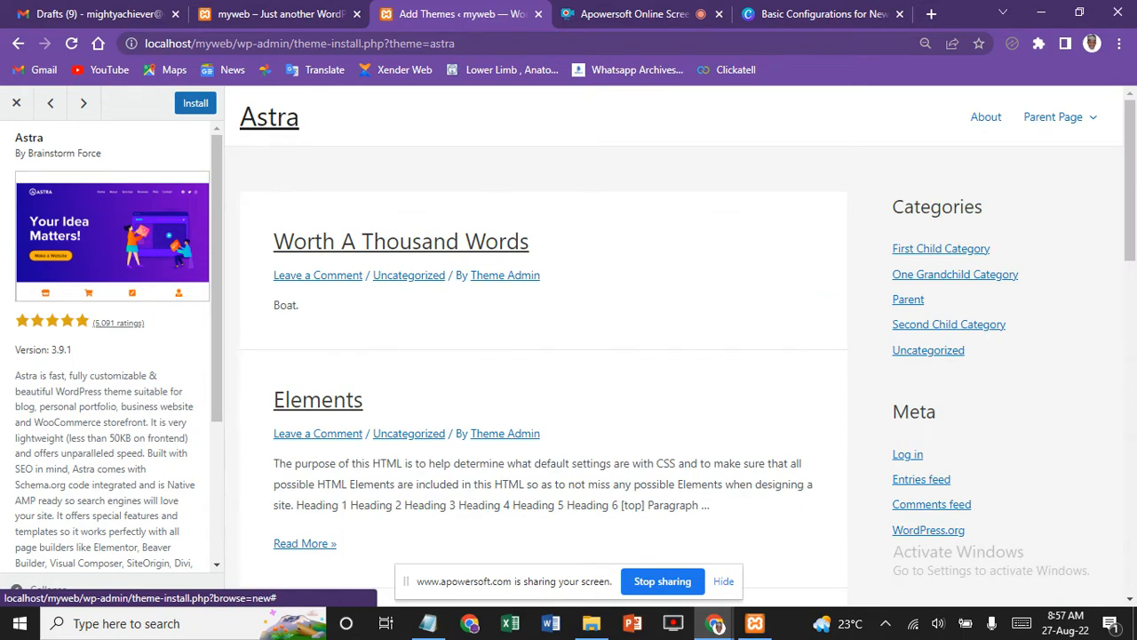
scroll(542, 346, "down", 15)
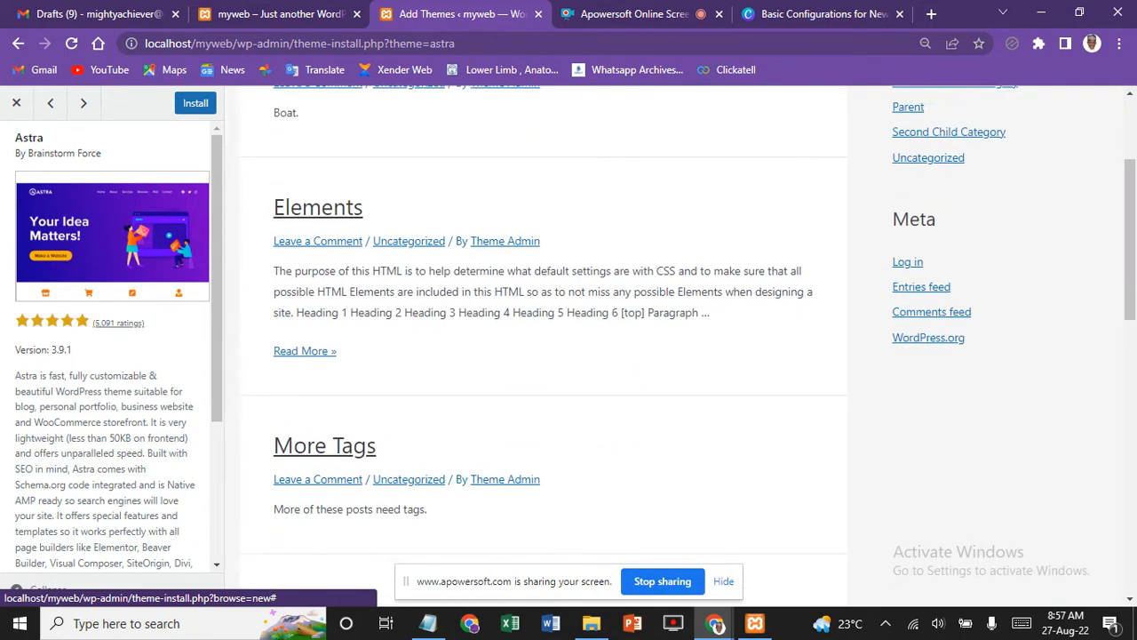
scroll(542, 346, "up", 15)
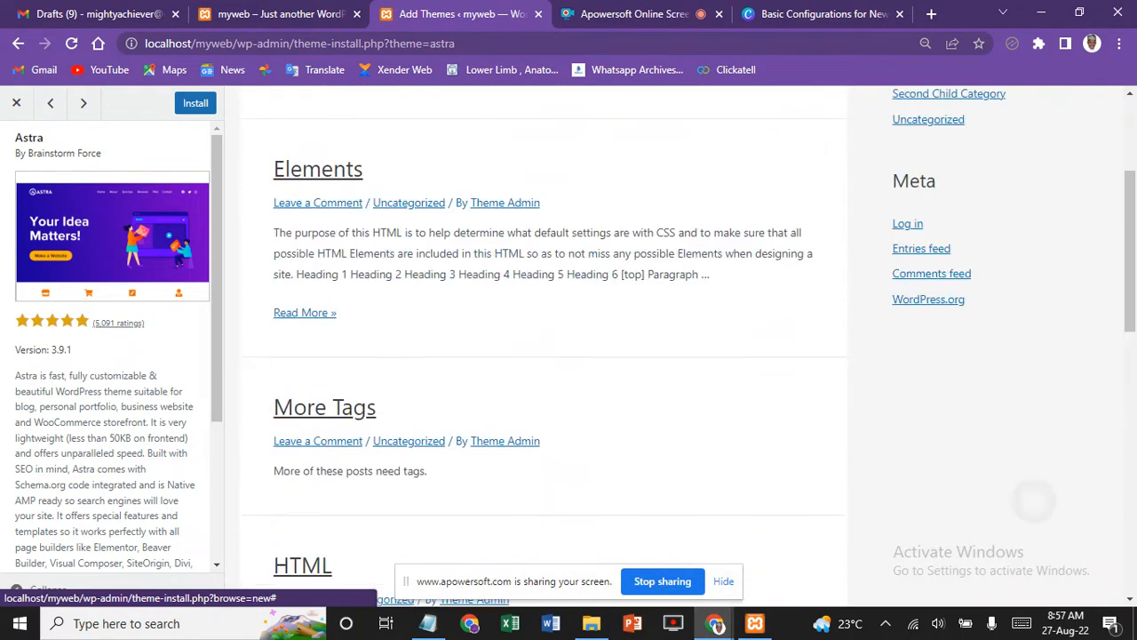
left_click(195, 104)
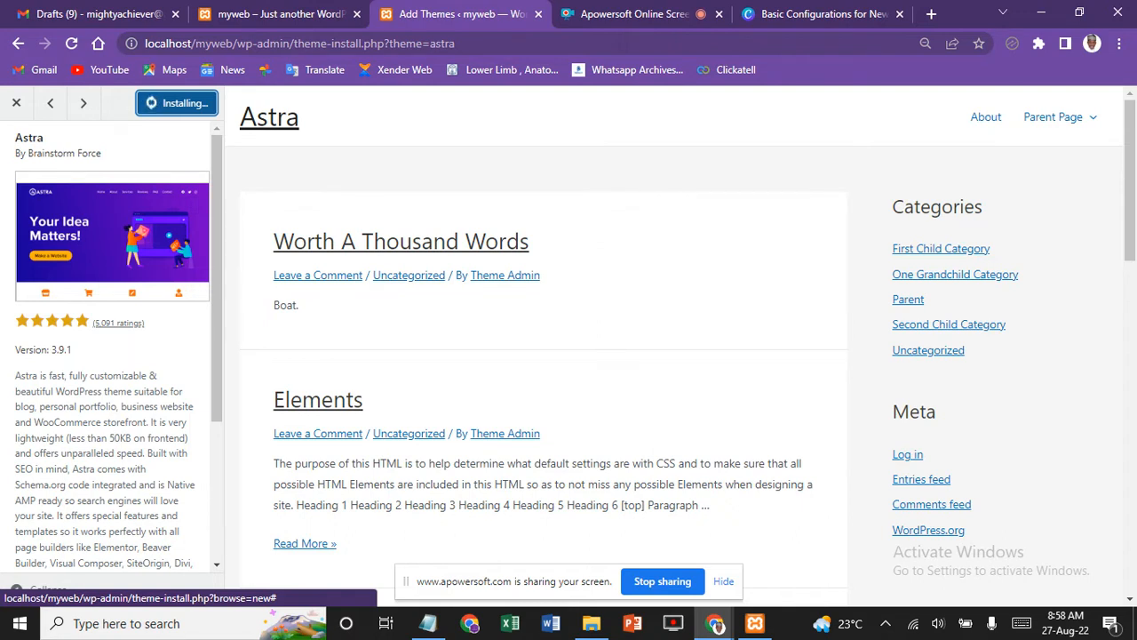
scroll(542, 355, "down", 5)
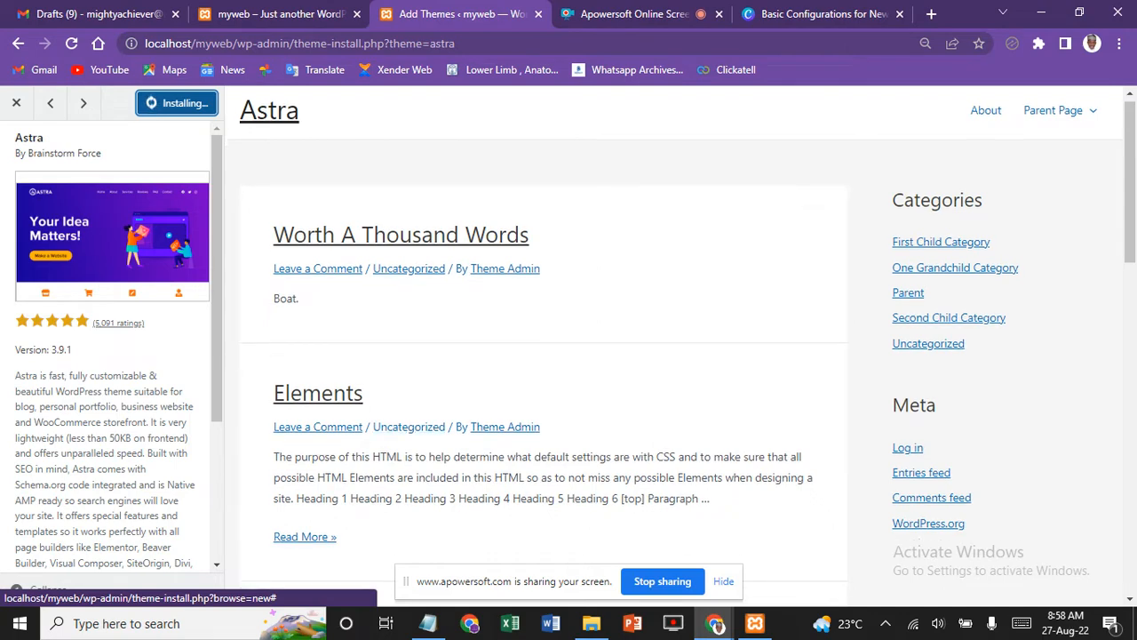
scroll(542, 355, "down", 4)
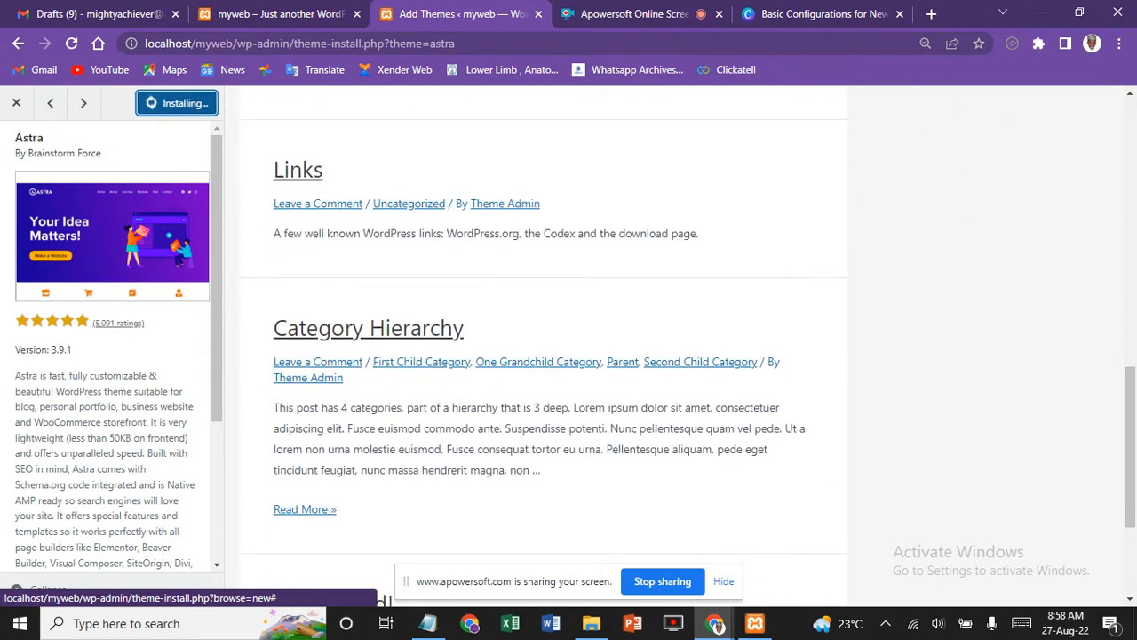
scroll(542, 355, "down", 2)
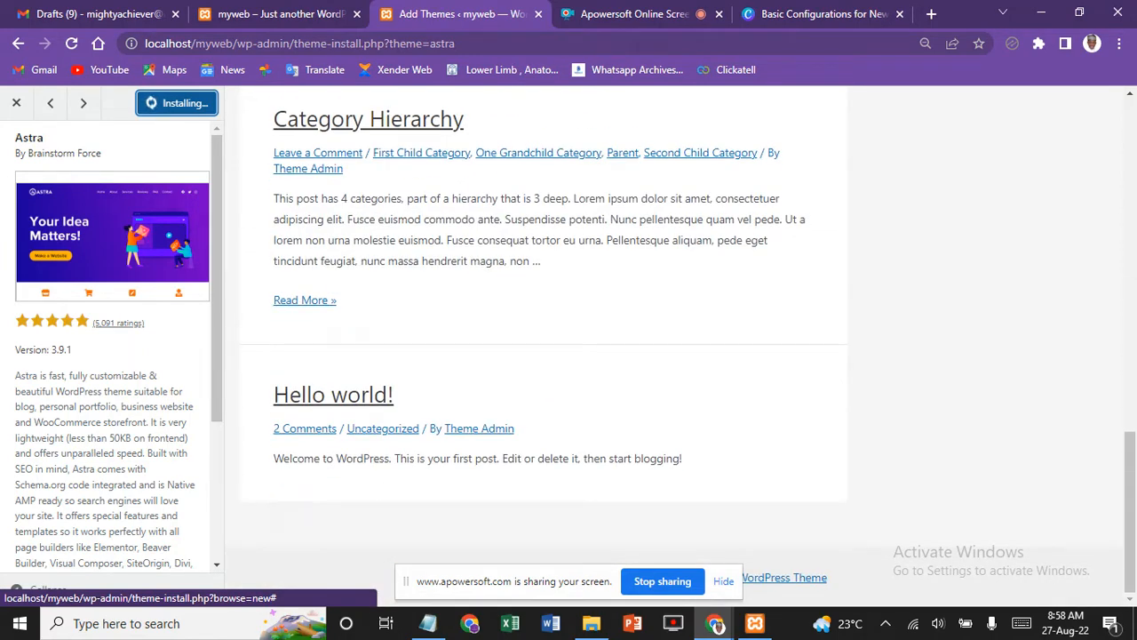
scroll(111, 346, "down", 3)
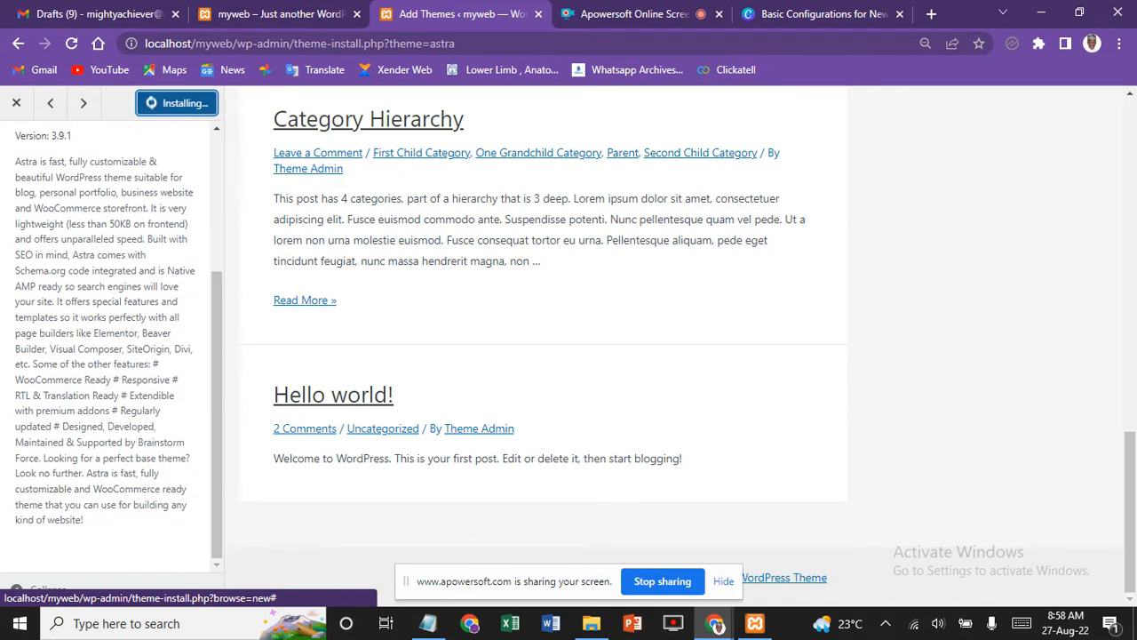
scroll(111, 346, "up", 3)
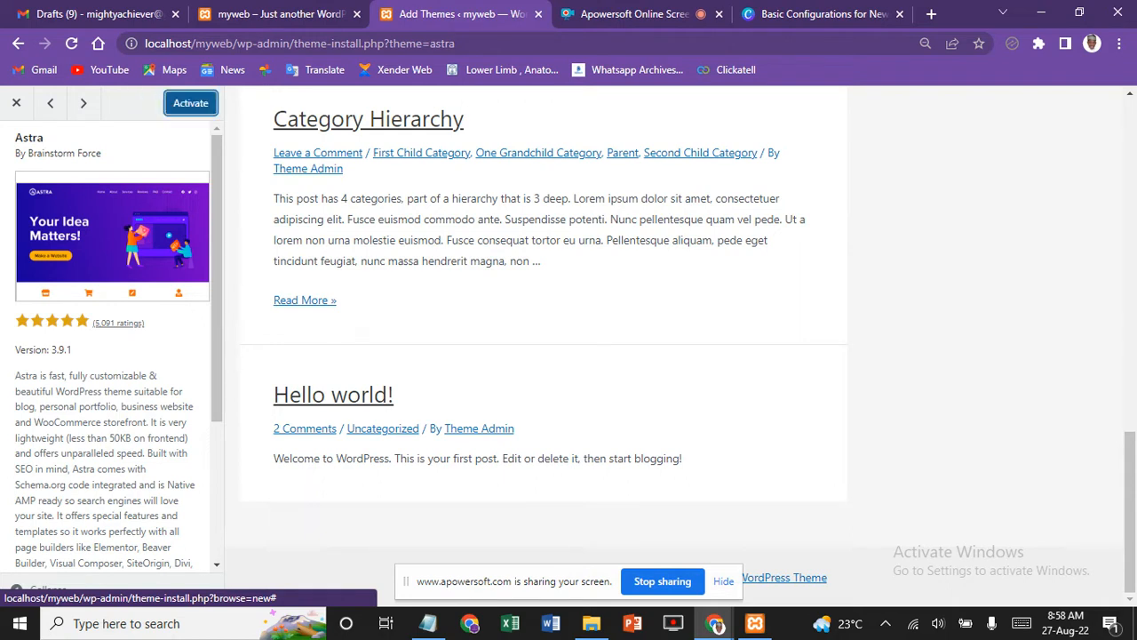
Step: Activate the Astra theme and reload the myweb front page to view the site with it
left_click(190, 103)
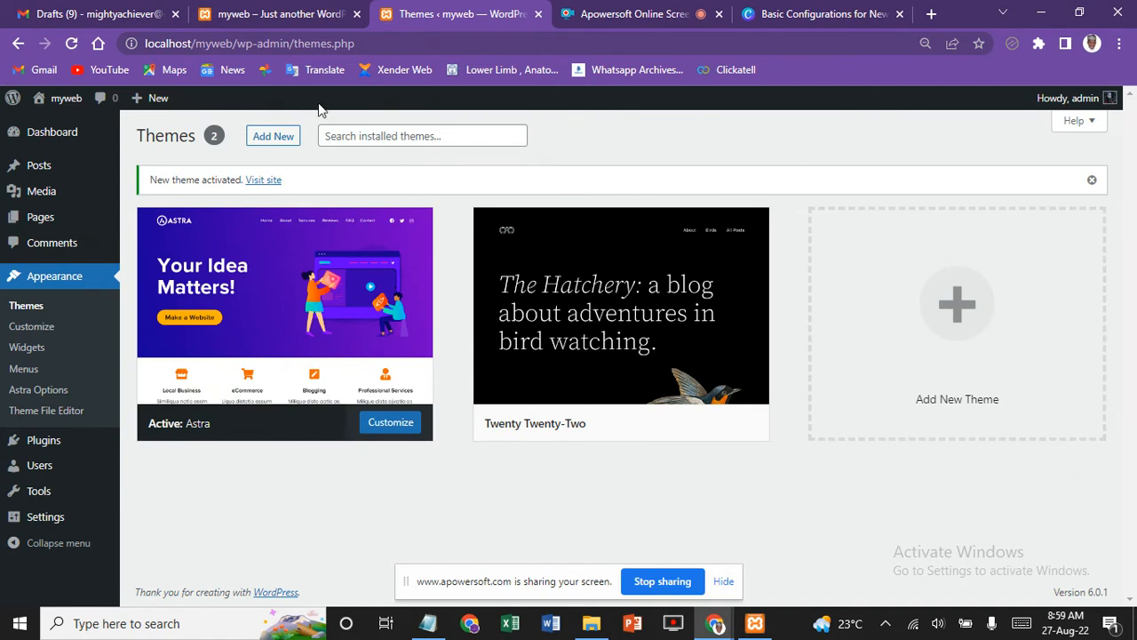
left_click(257, 16)
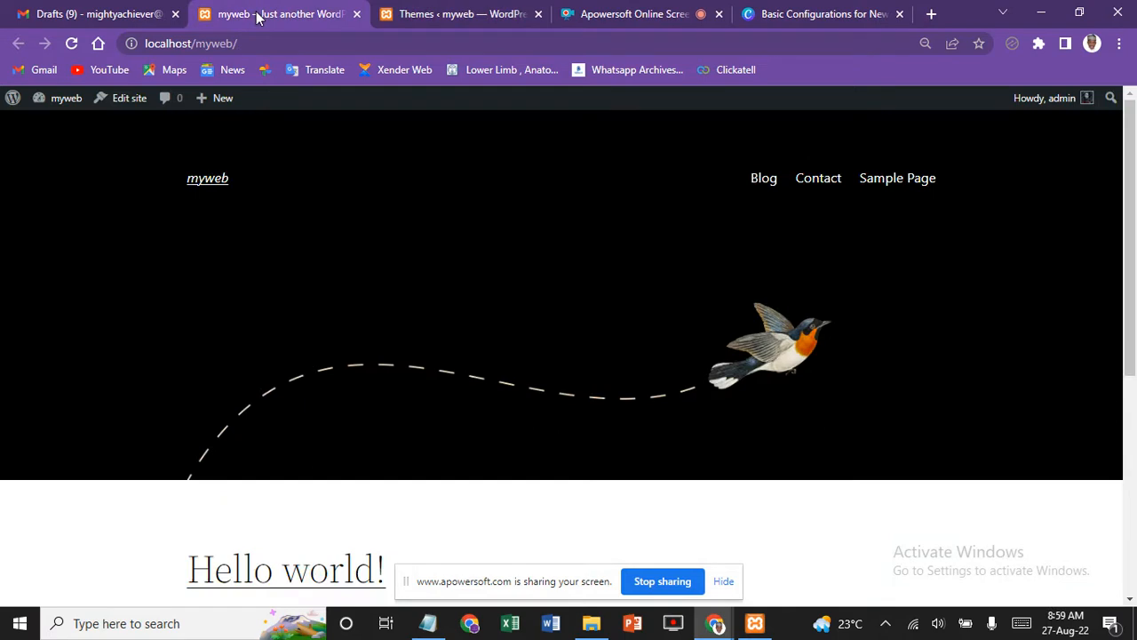
key("F5")
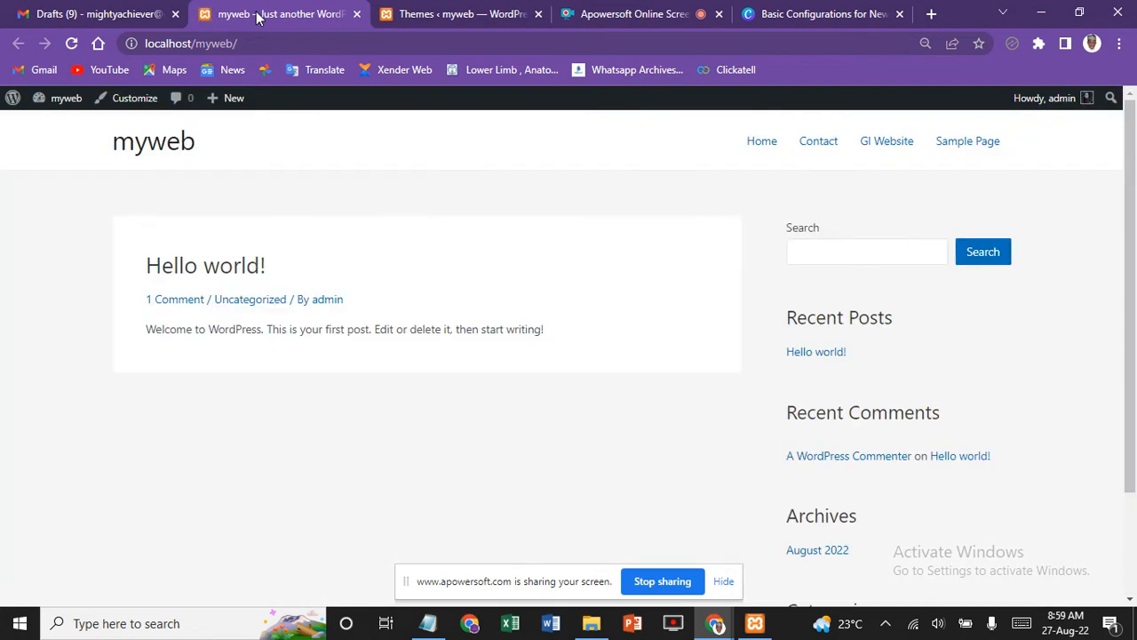
Step: Return from the front page to the installed themes and delete the inactive Twenty Twenty-Two theme, confirming the deletion
scroll(109, 330, "down", 2)
scroll(569, 347, "up", 2)
key("ctrl+Tab")
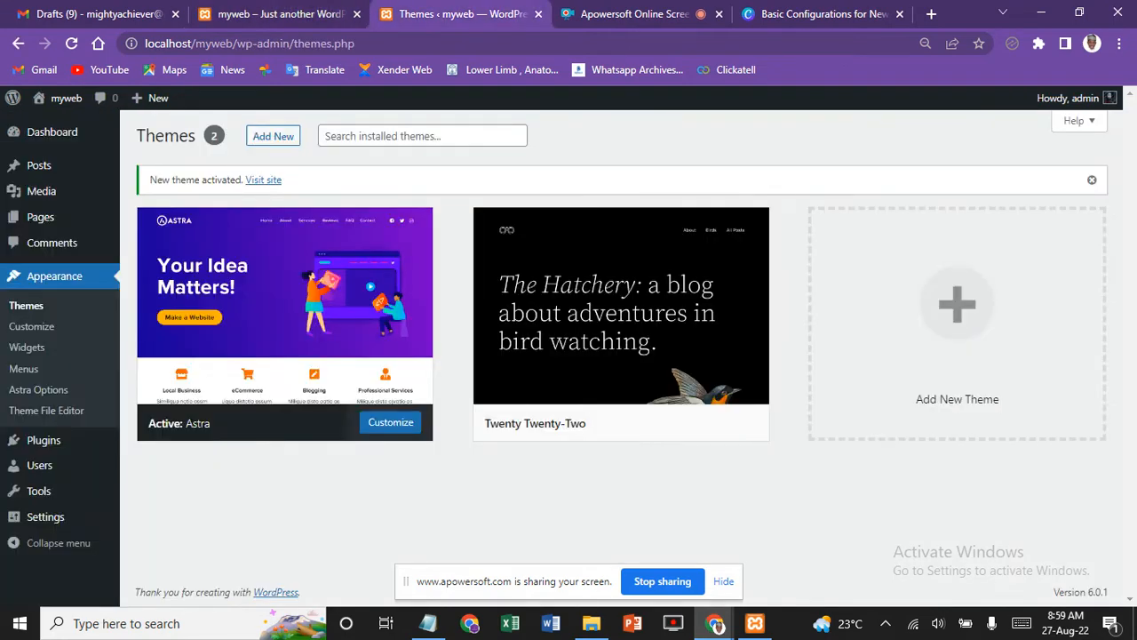
left_click(569, 283)
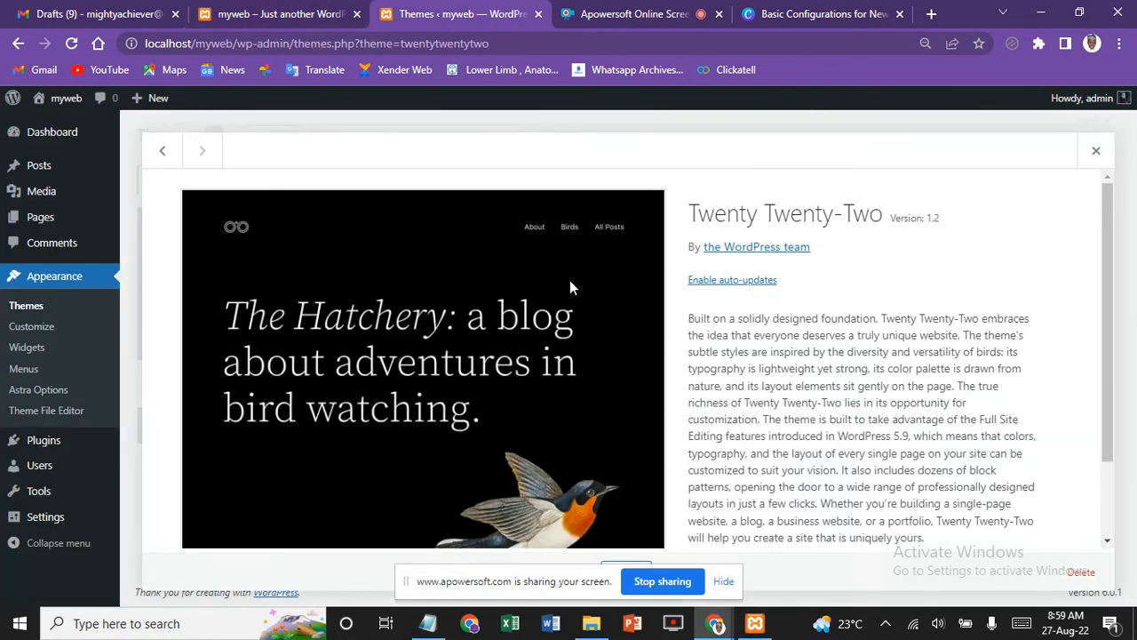
left_click(1081, 571)
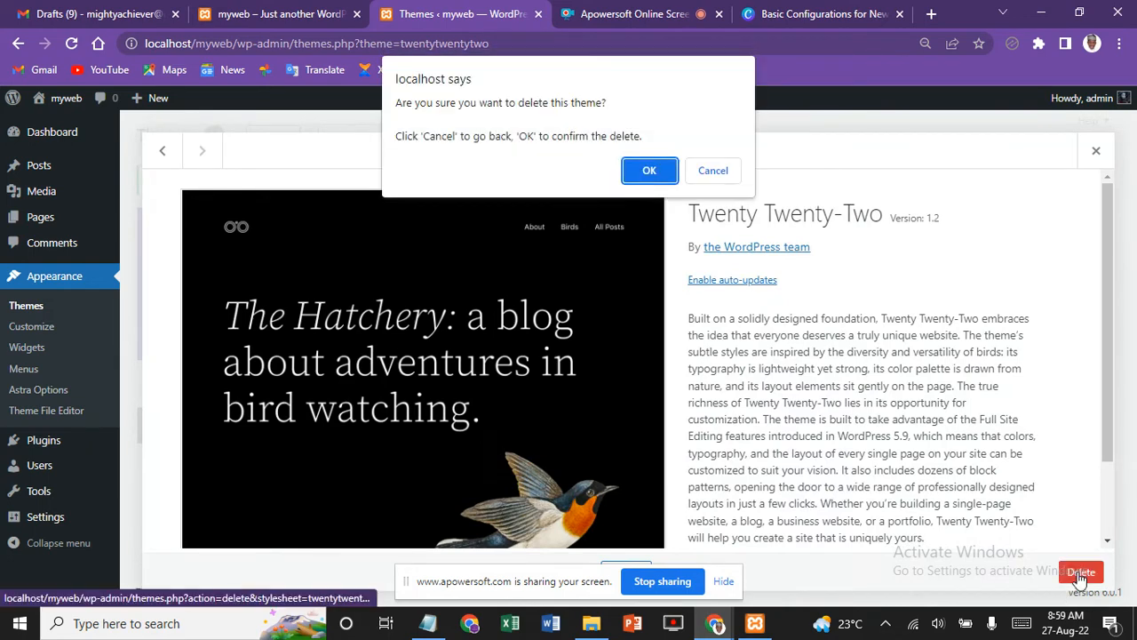
left_click(648, 172)
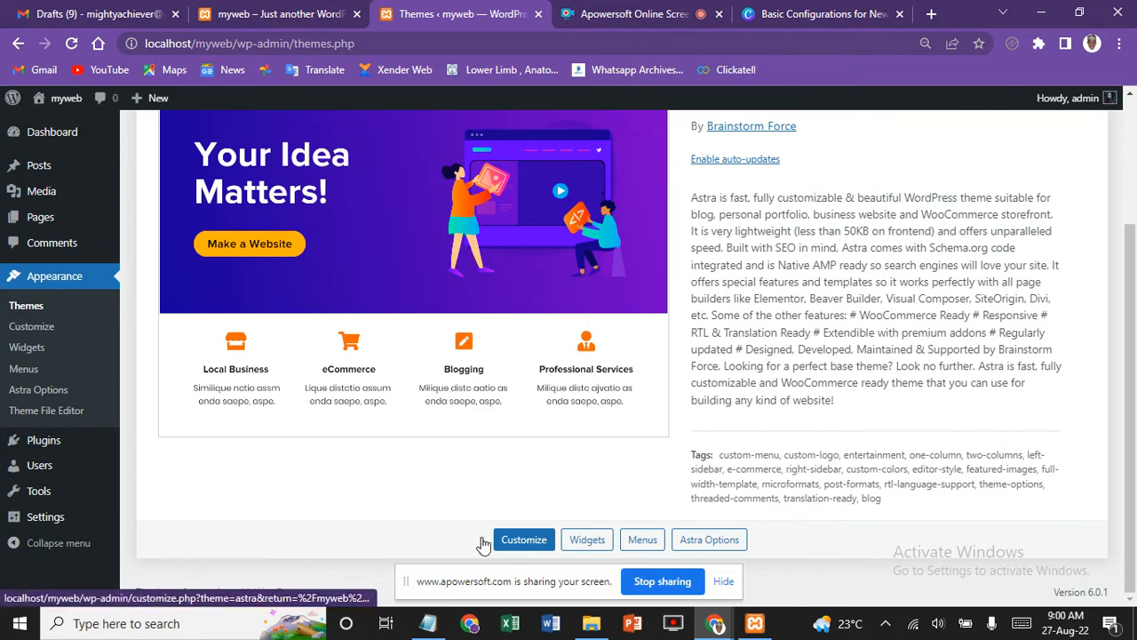
Step: Open the widget management of the Astra theme and look over its sidebar, header and footer widget areas
left_click(588, 540)
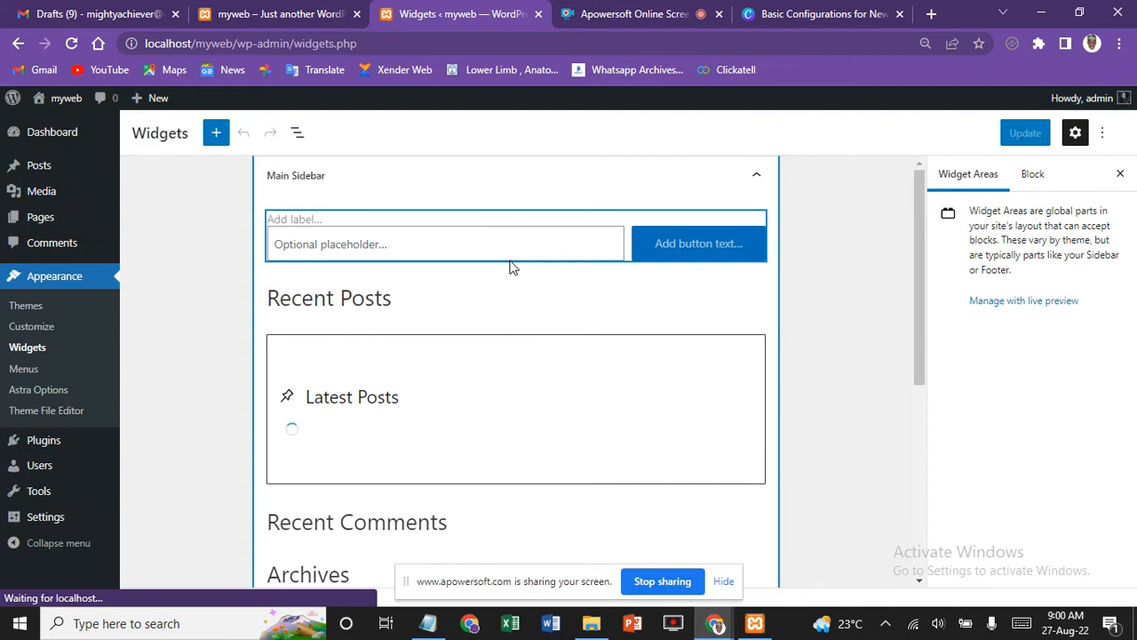
scroll(511, 267, "down", 5)
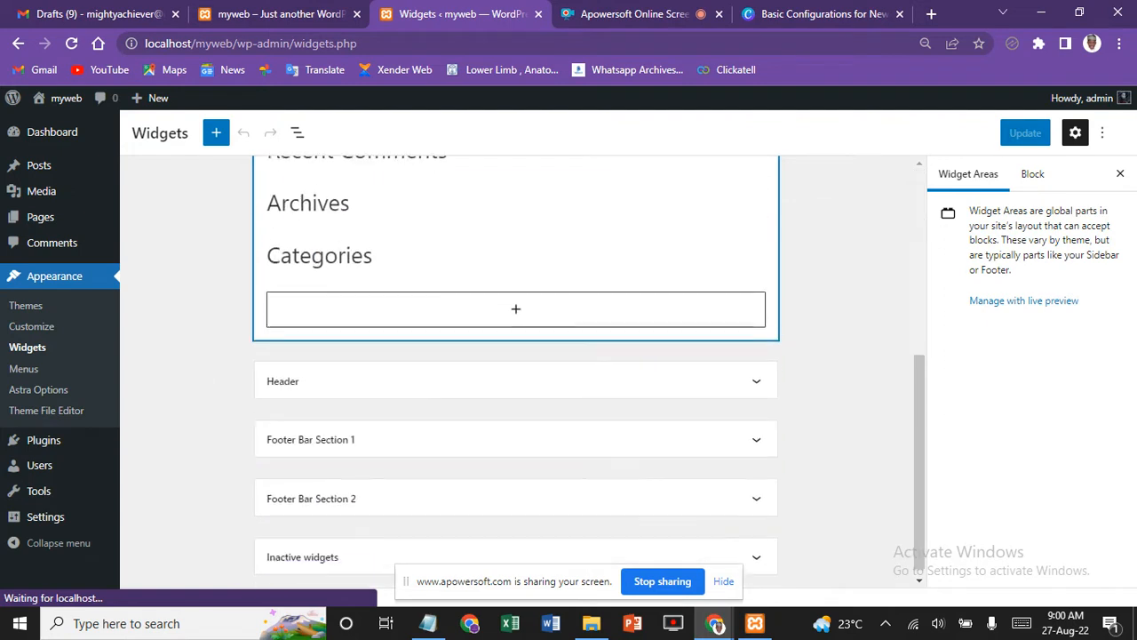
scroll(511, 267, "up", 4)
scroll(510, 355, "up", 1)
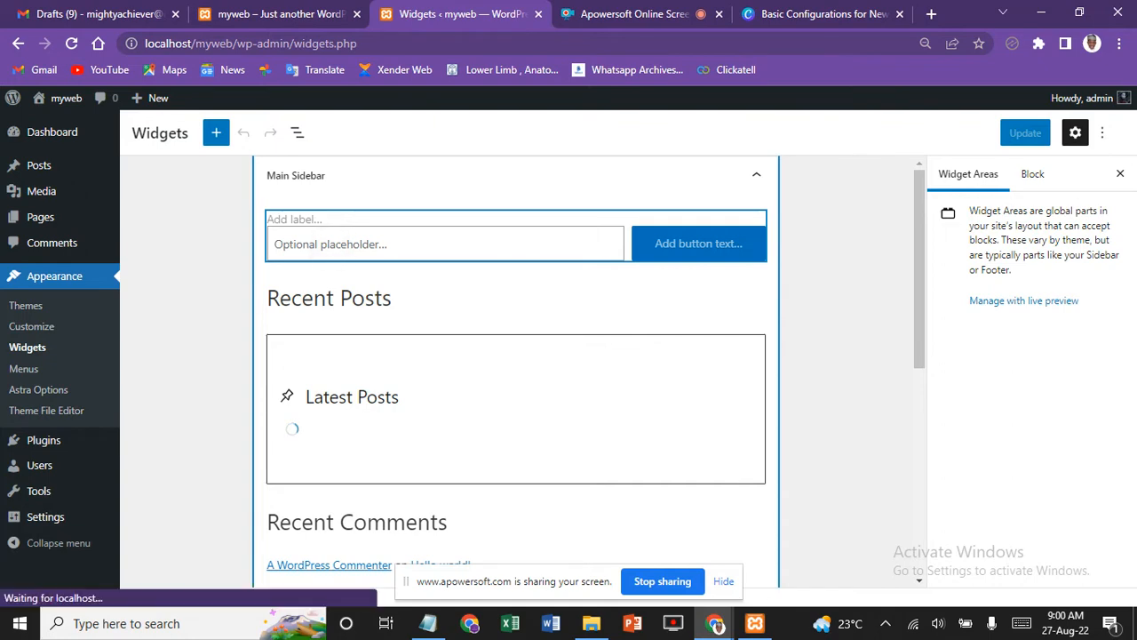
Step: Compare the sidebar of the myweb front page with the blocks in the Main Sidebar widget area
key("ctrl+shift+Tab")
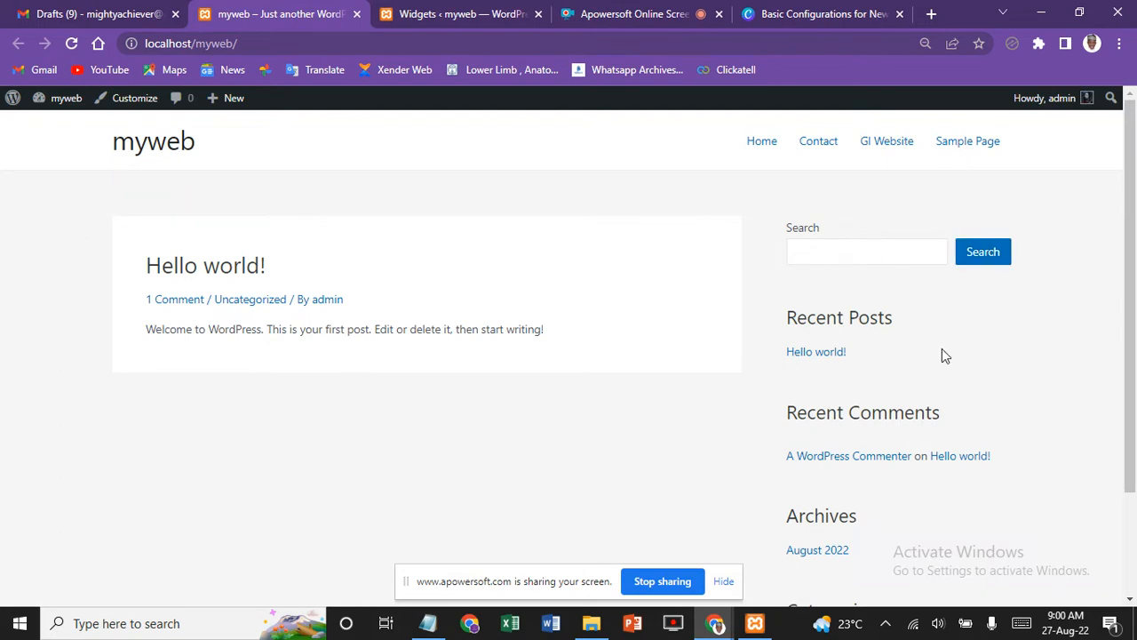
scroll(945, 355, "down", 2)
scroll(944, 356, "up", 2)
scroll(945, 355, "down", 2)
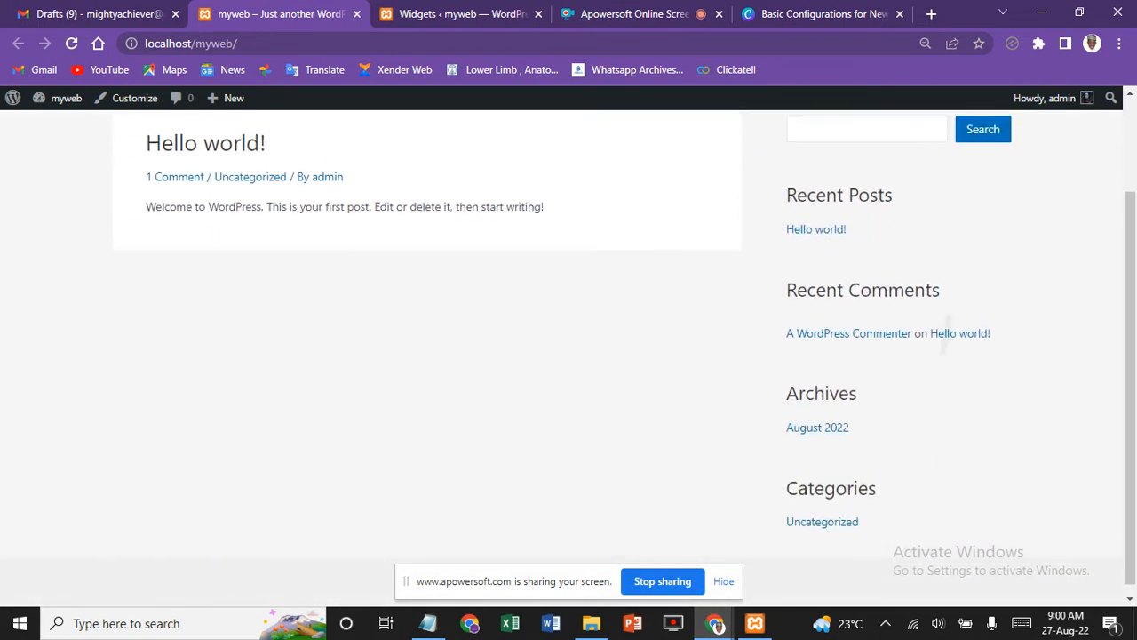
scroll(945, 356, "up", 2)
scroll(945, 356, "down", 2)
key("ctrl+Tab")
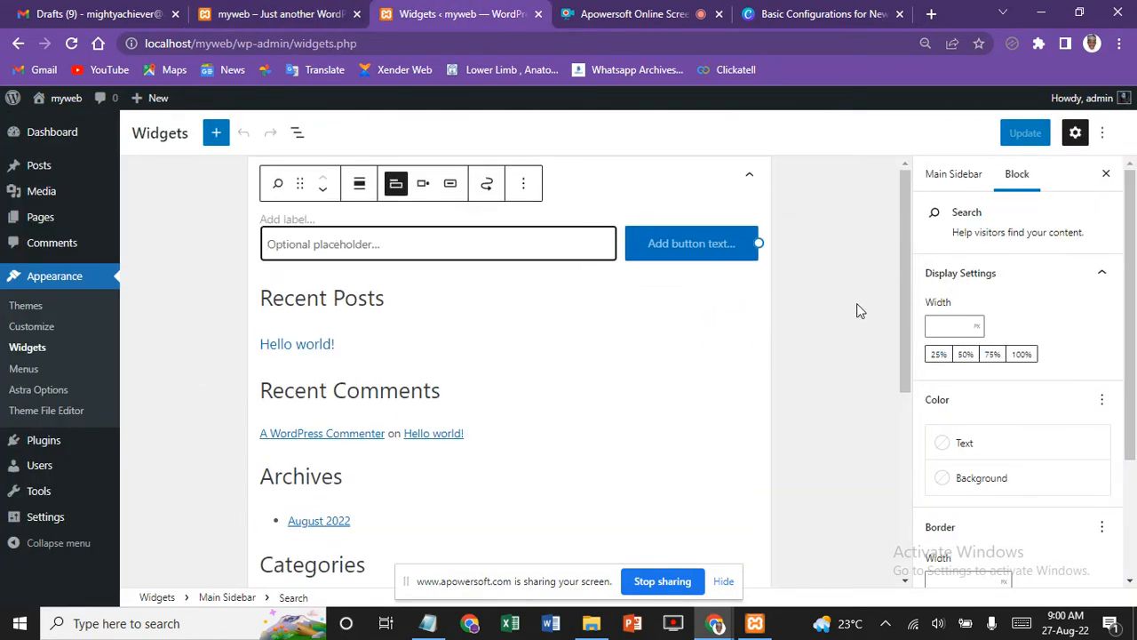
double_click(818, 301)
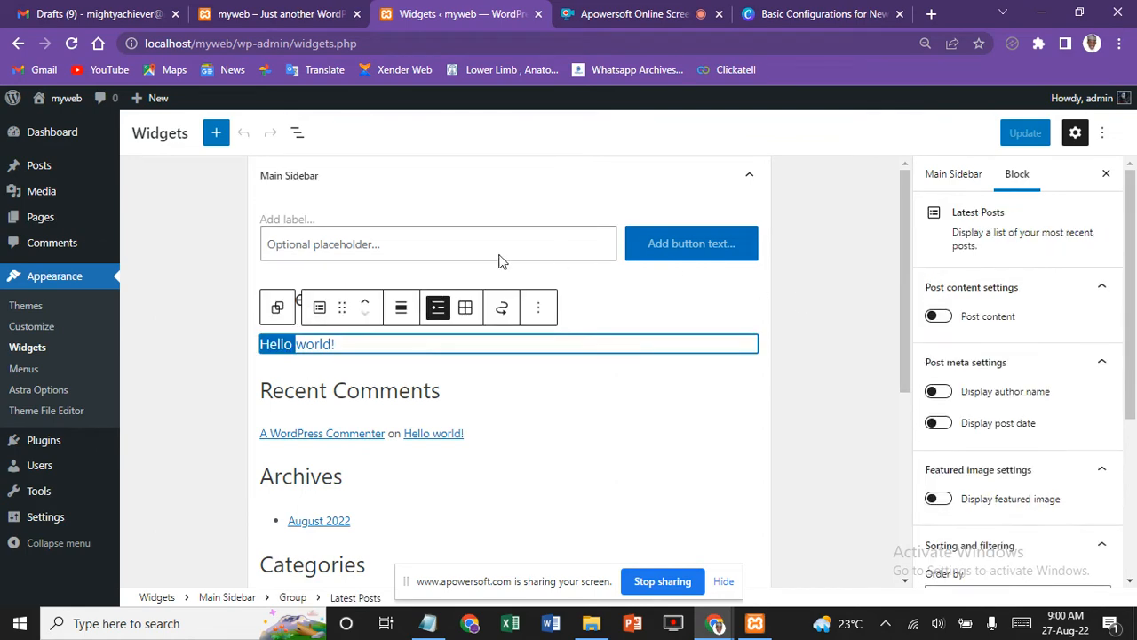
left_click(289, 172)
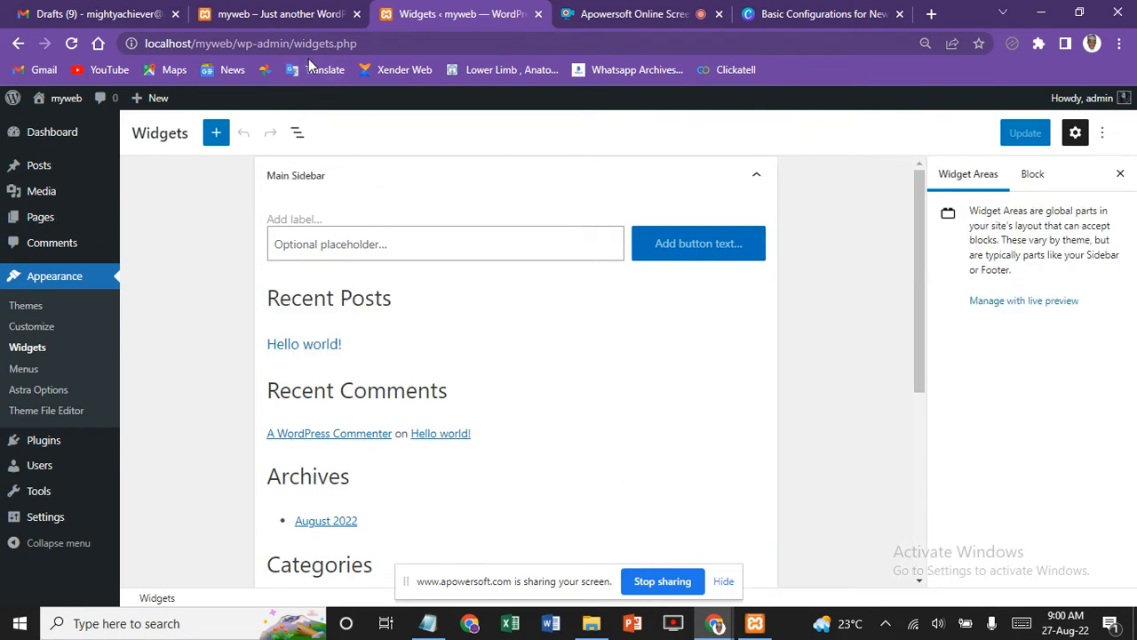
Step: Examine the front page sidebar from the search box down to Categories, checking it against the widget editor
left_click(293, 10)
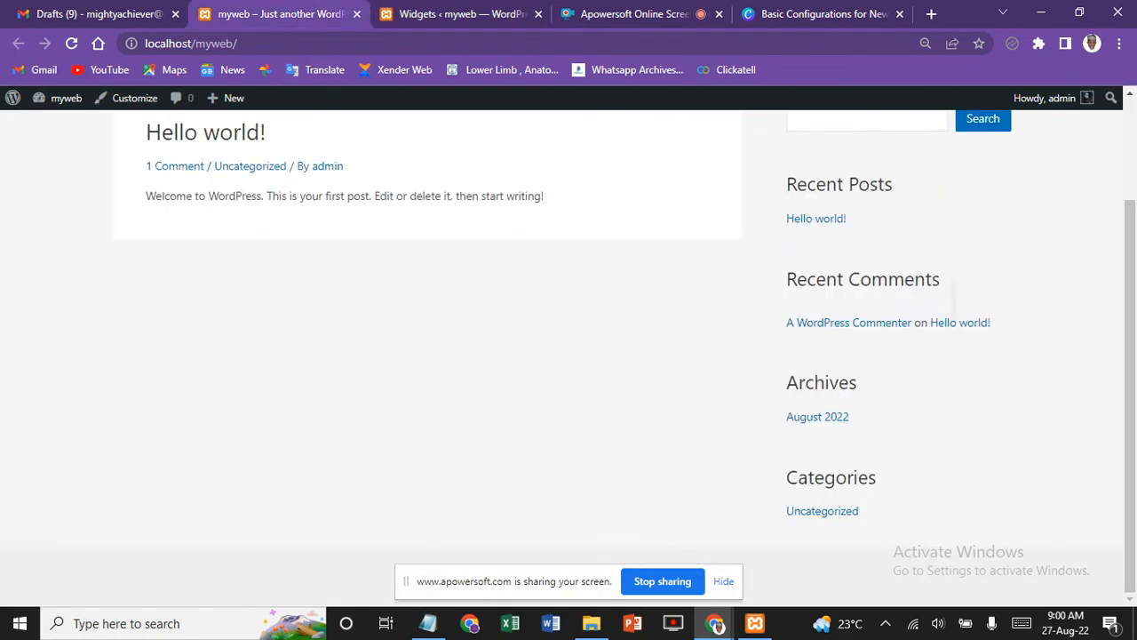
scroll(955, 356, "up", 2)
scroll(955, 356, "down", 2)
scroll(955, 355, "up", 2)
scroll(955, 356, "down", 2)
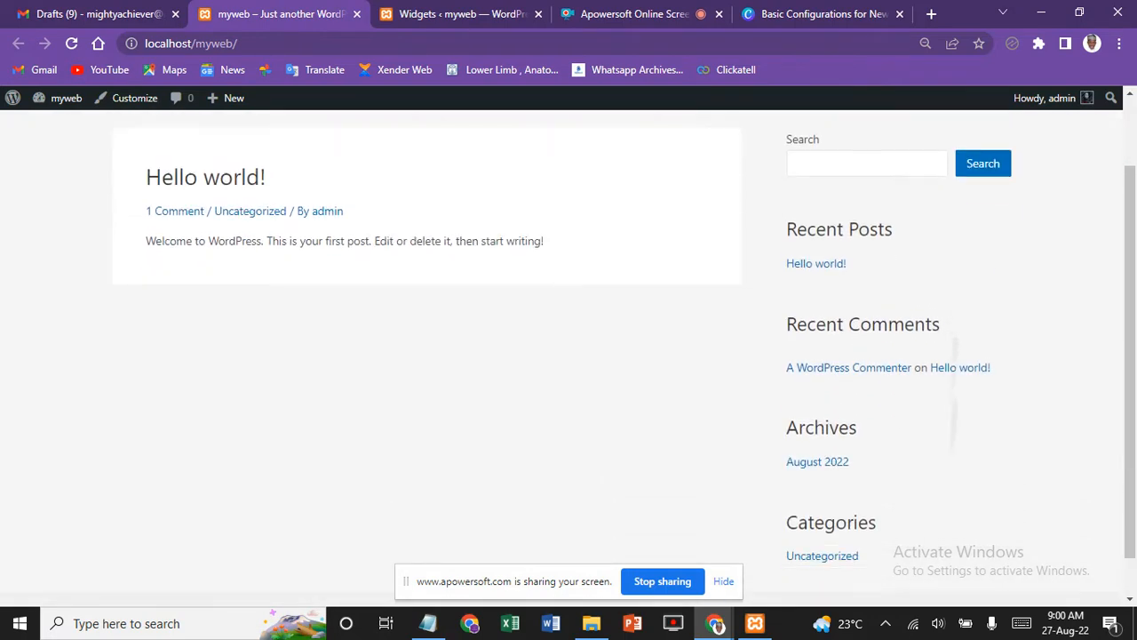
scroll(956, 356, "up", 2)
scroll(946, 382, "down", 1)
scroll(946, 382, "up", 2)
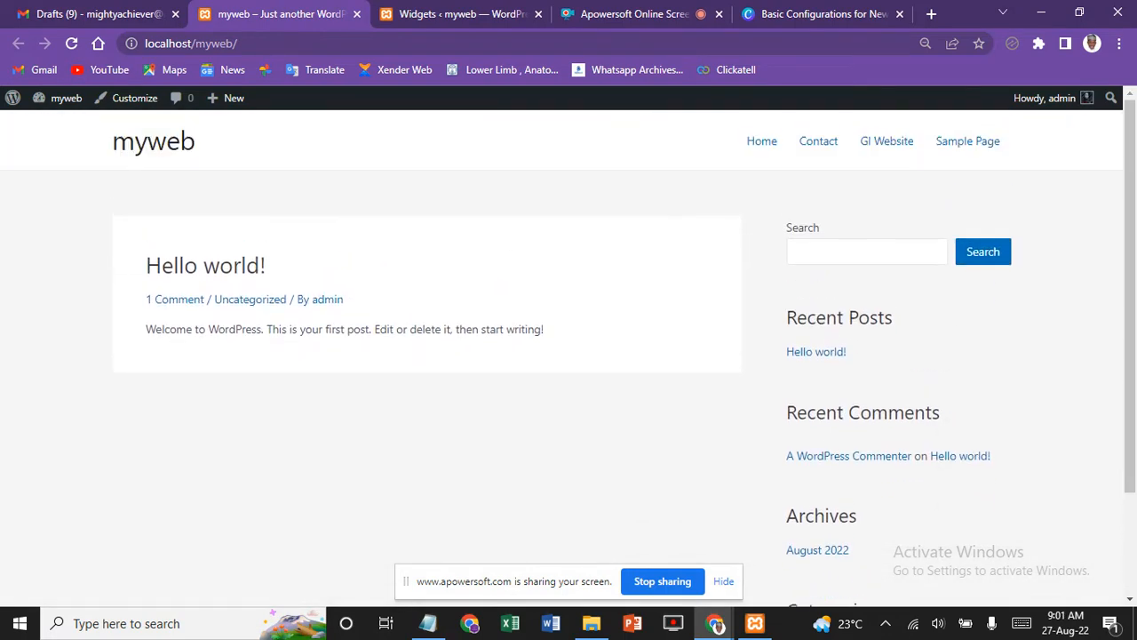
left_click(445, 12)
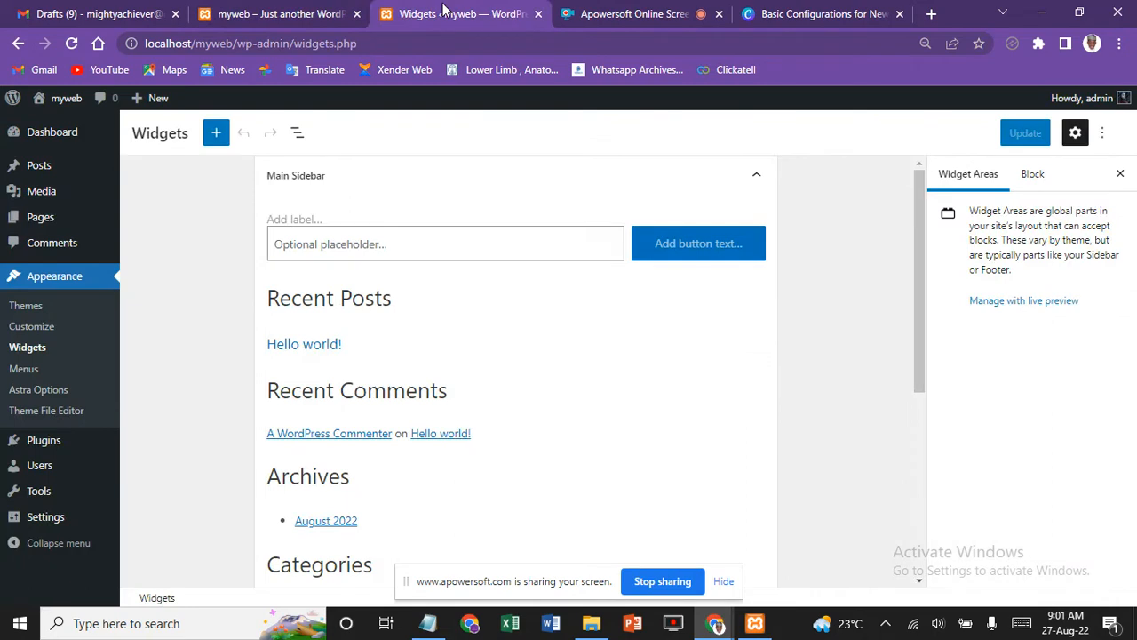
left_click(280, 14)
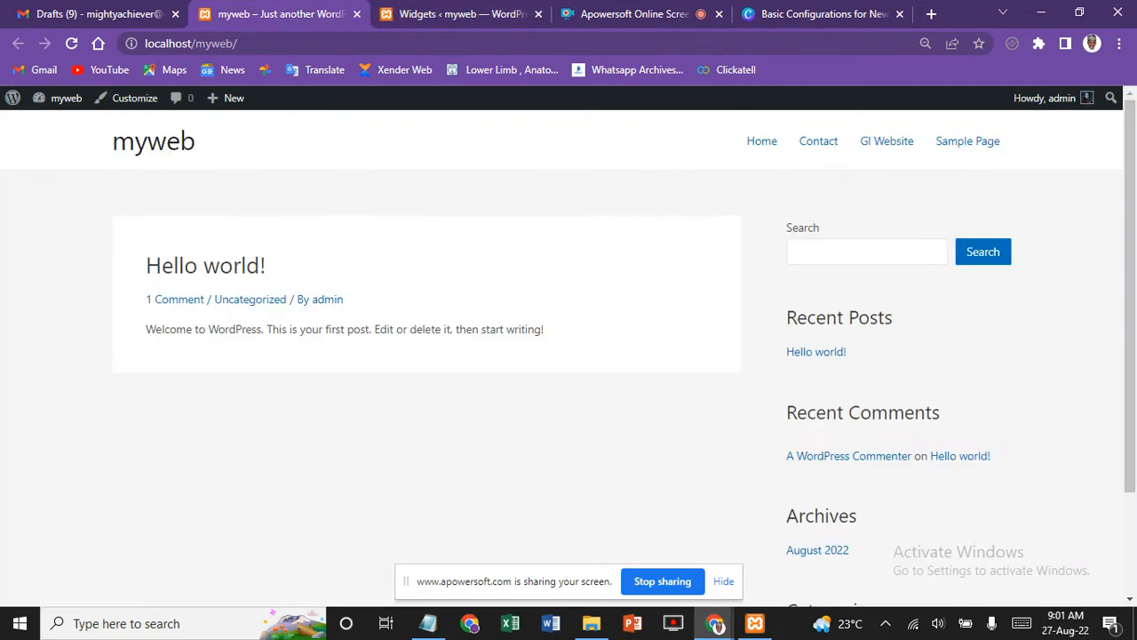
scroll(568, 356, "down", 1)
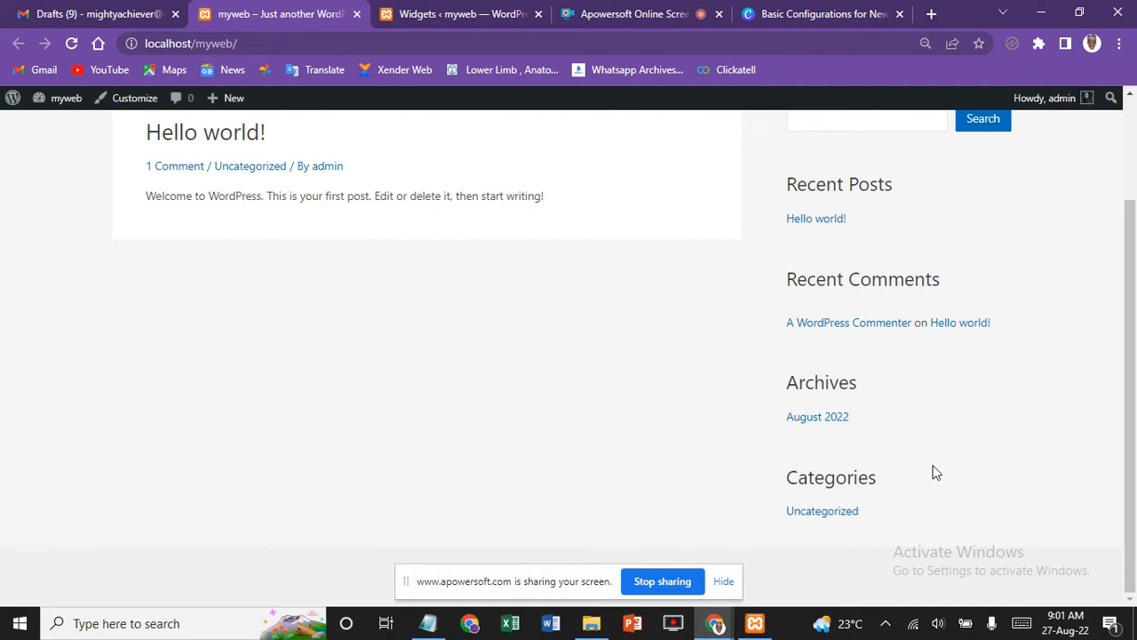
scroll(933, 473, "up", 2)
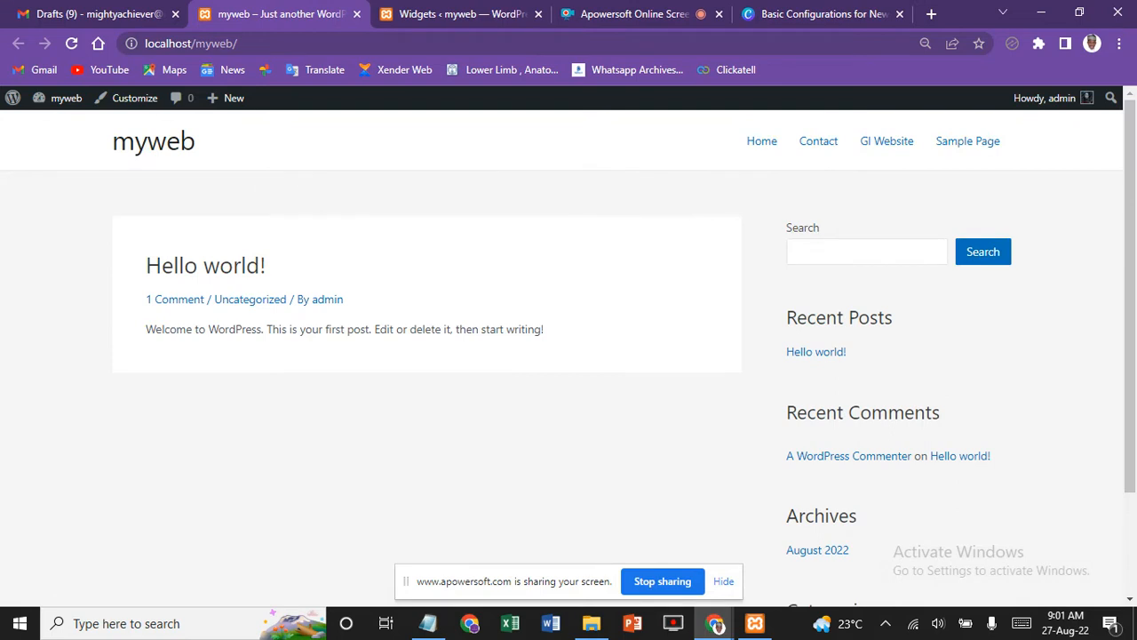
scroll(569, 346, "down", 2)
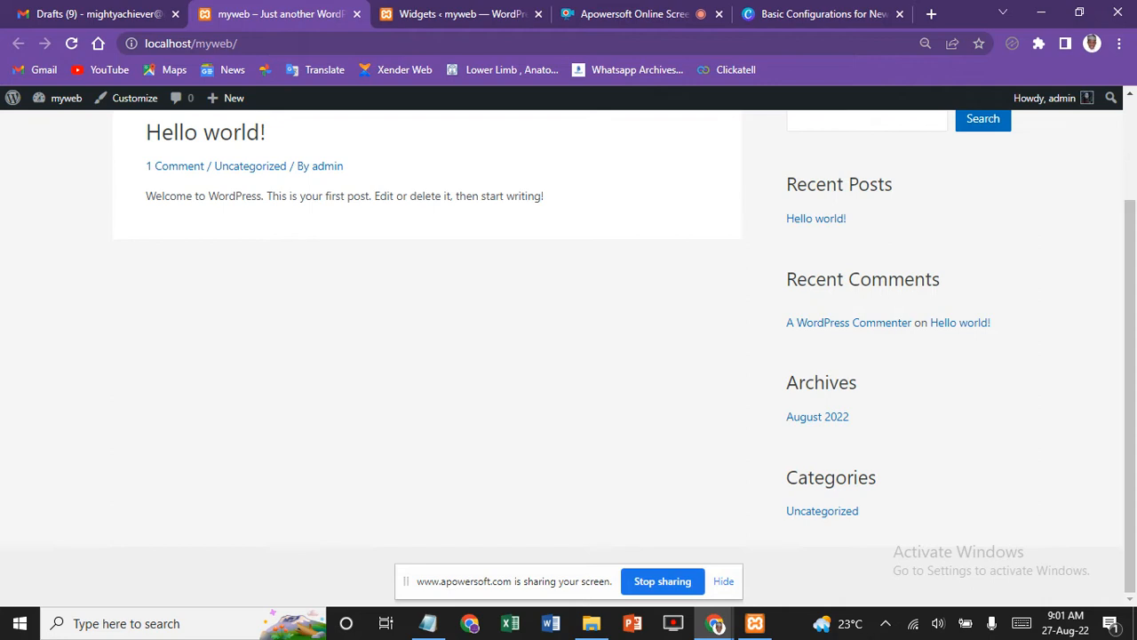
scroll(569, 347, "up", 2)
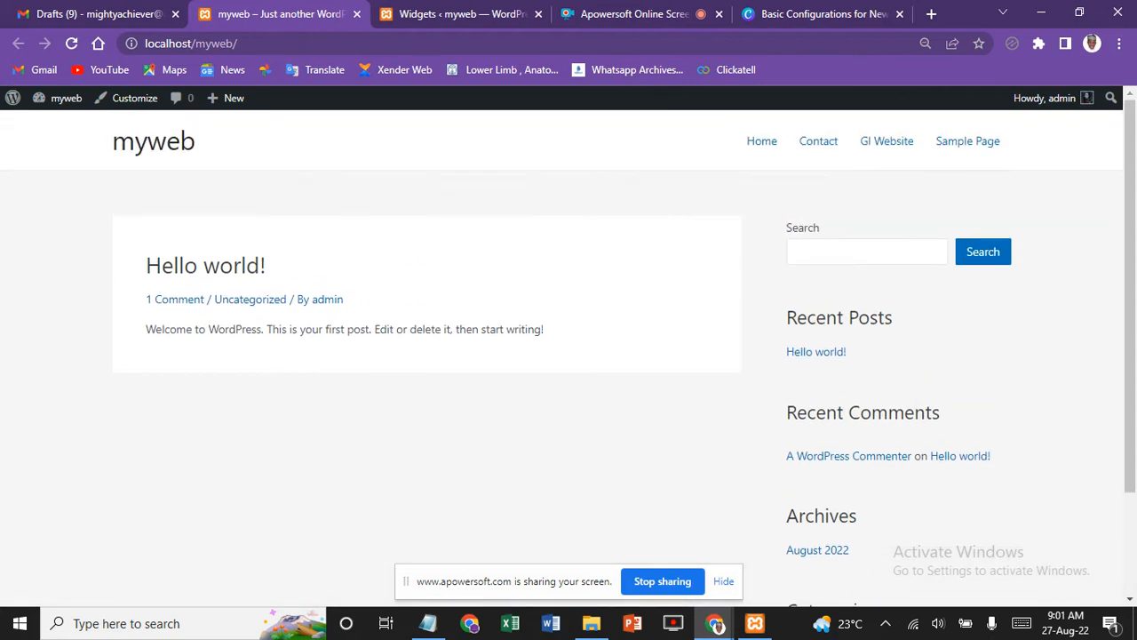
scroll(569, 347, "down", 2)
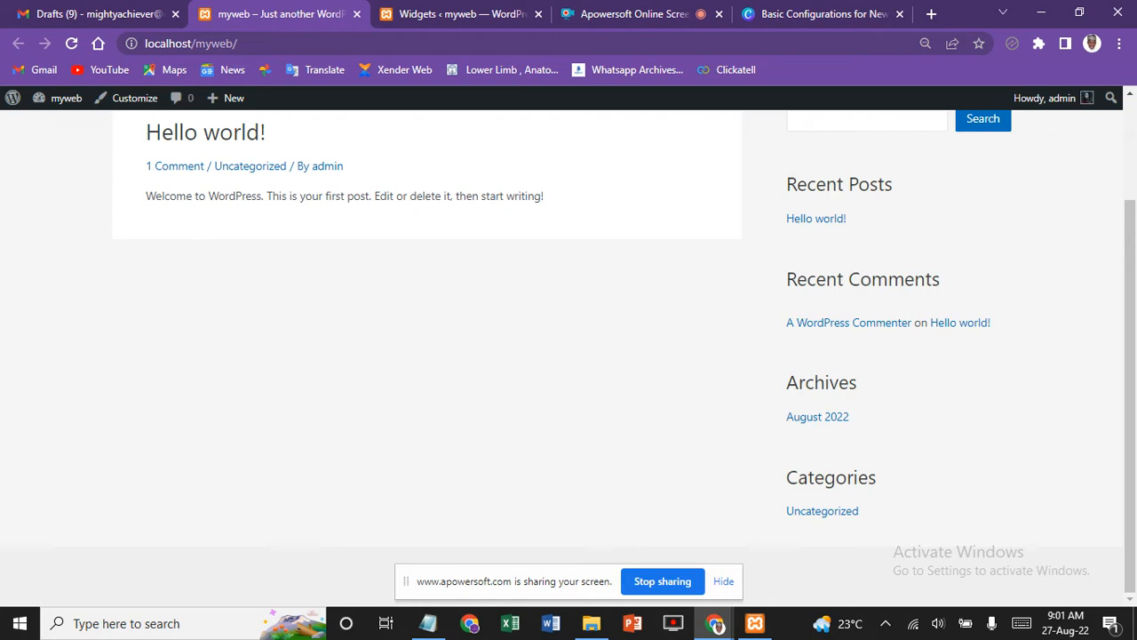
Step: Remove the Archives heading and the archives list beneath it from the Main Sidebar widget area
left_click(462, 14)
scroll(637, 407, "down", 3)
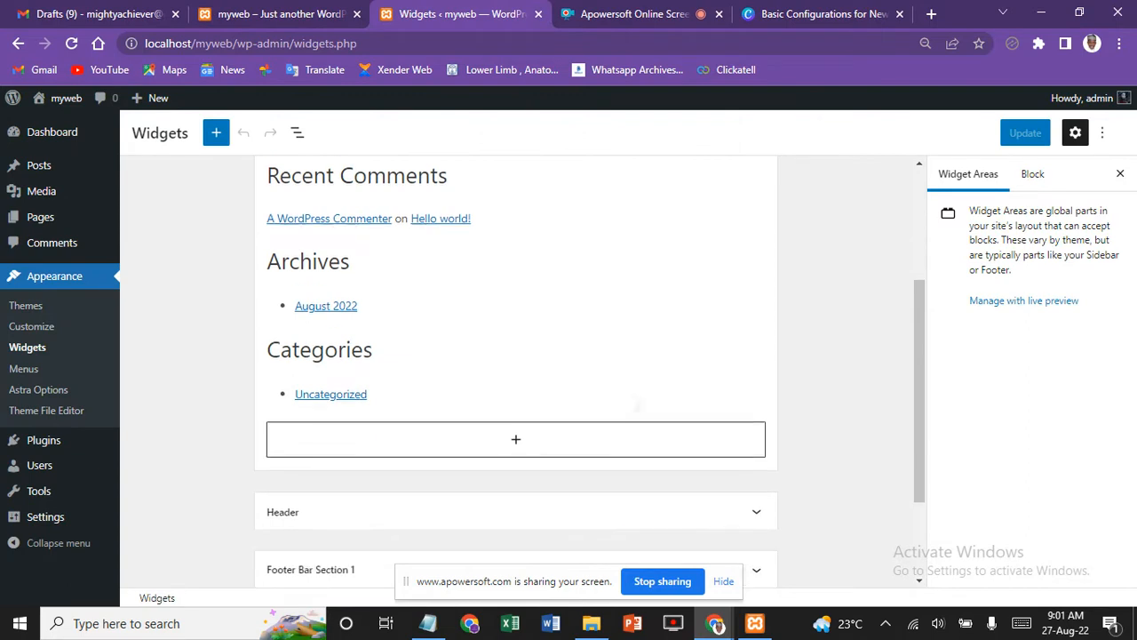
scroll(637, 406, "down", 1)
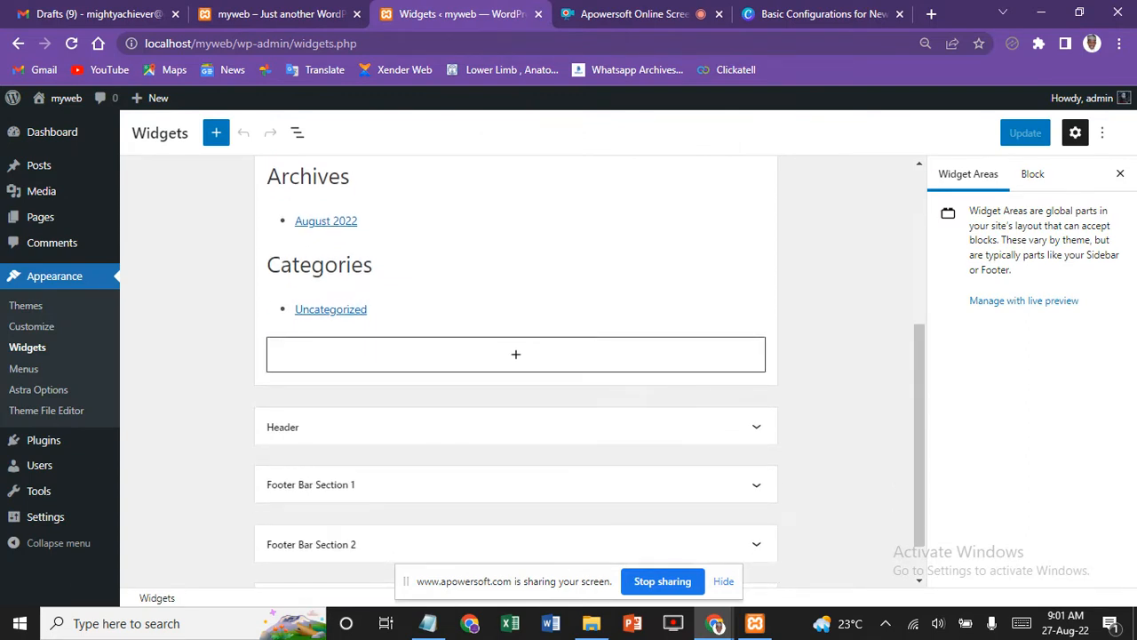
scroll(516, 364, "up", 1)
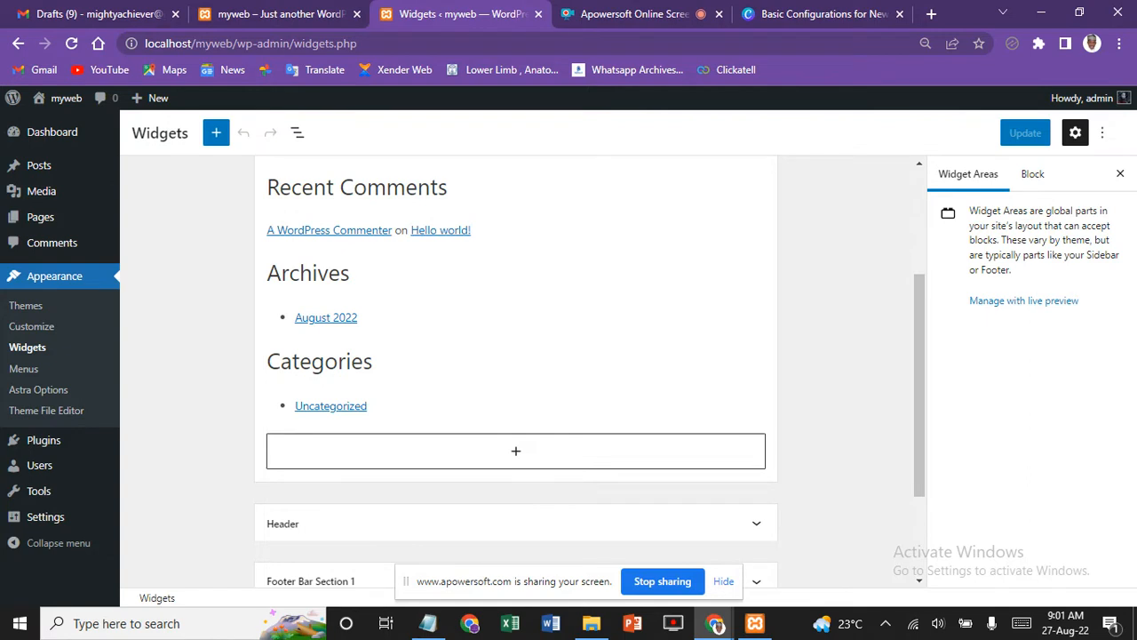
left_click(400, 278)
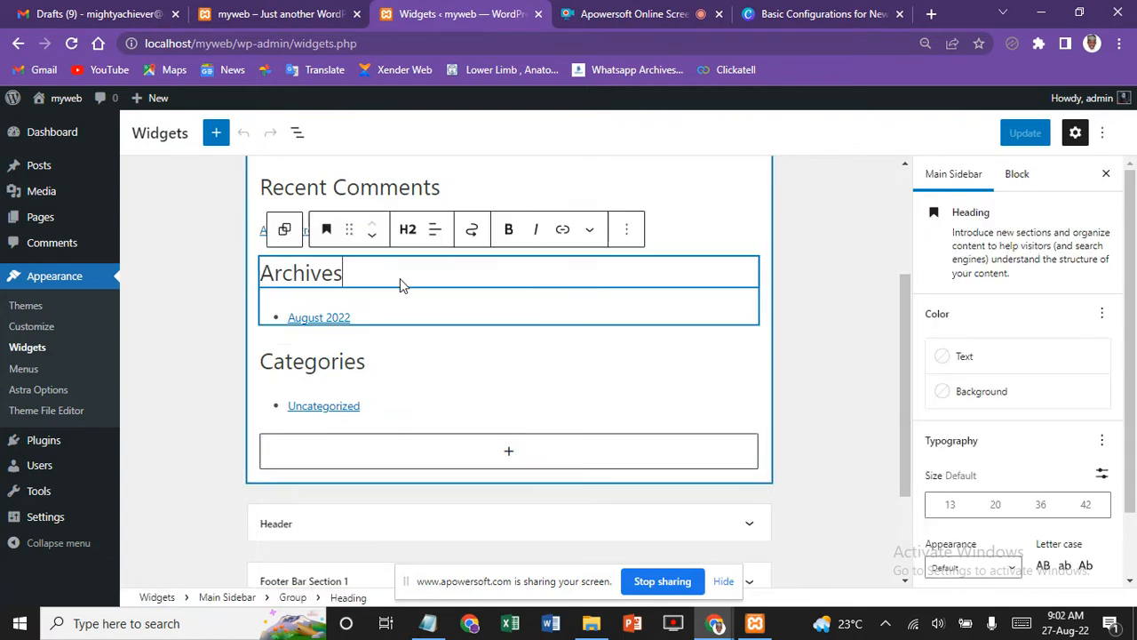
left_click(620, 231)
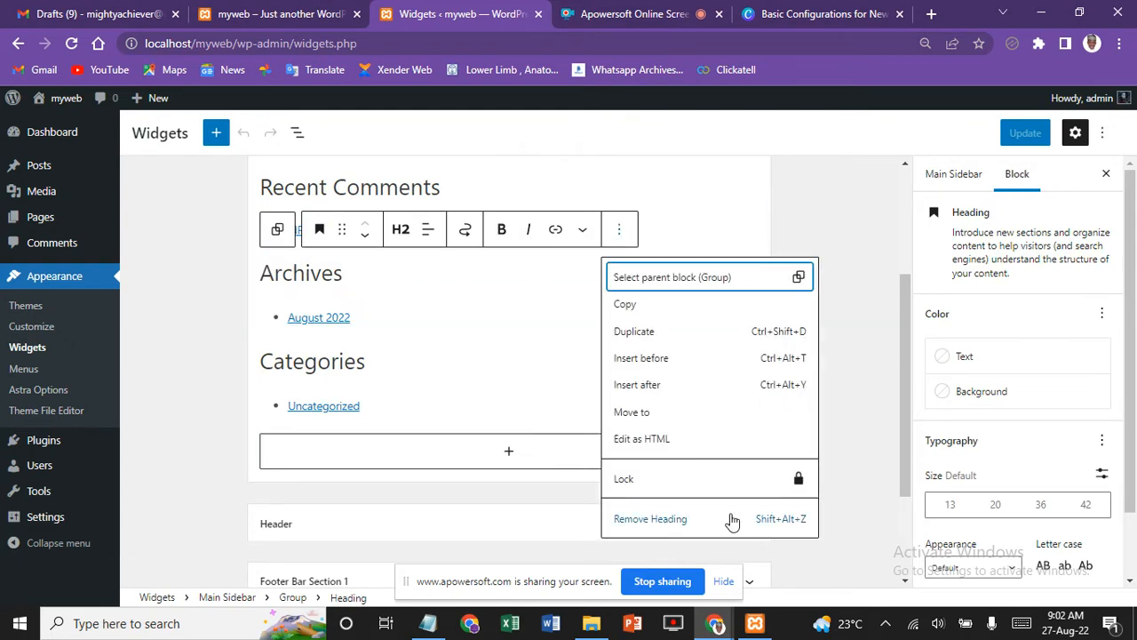
left_click(640, 523)
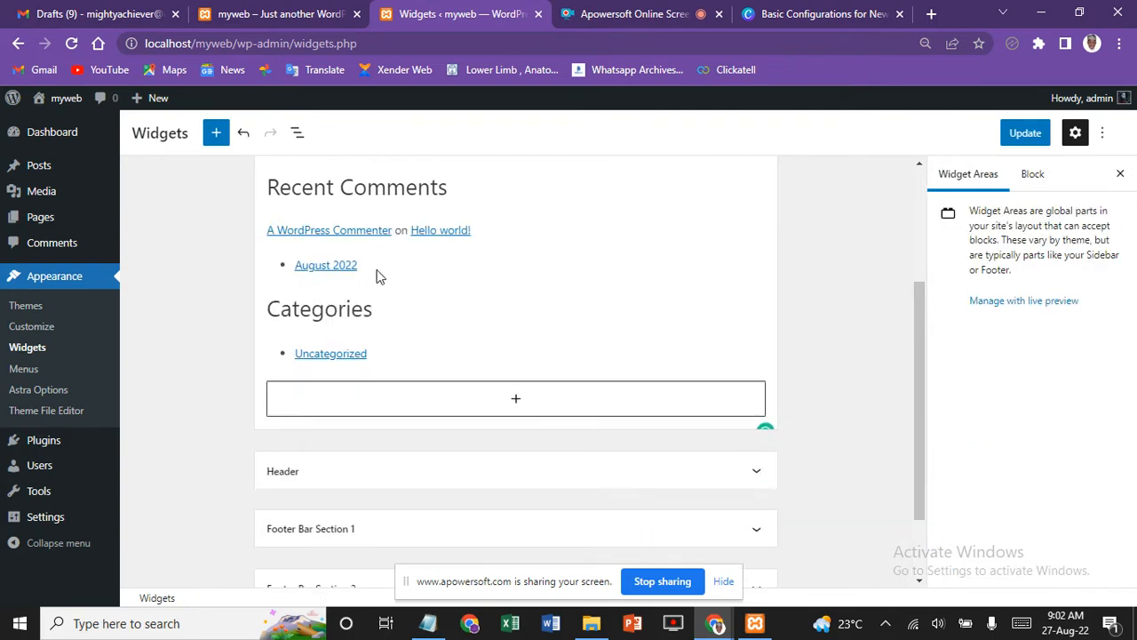
left_click(405, 268)
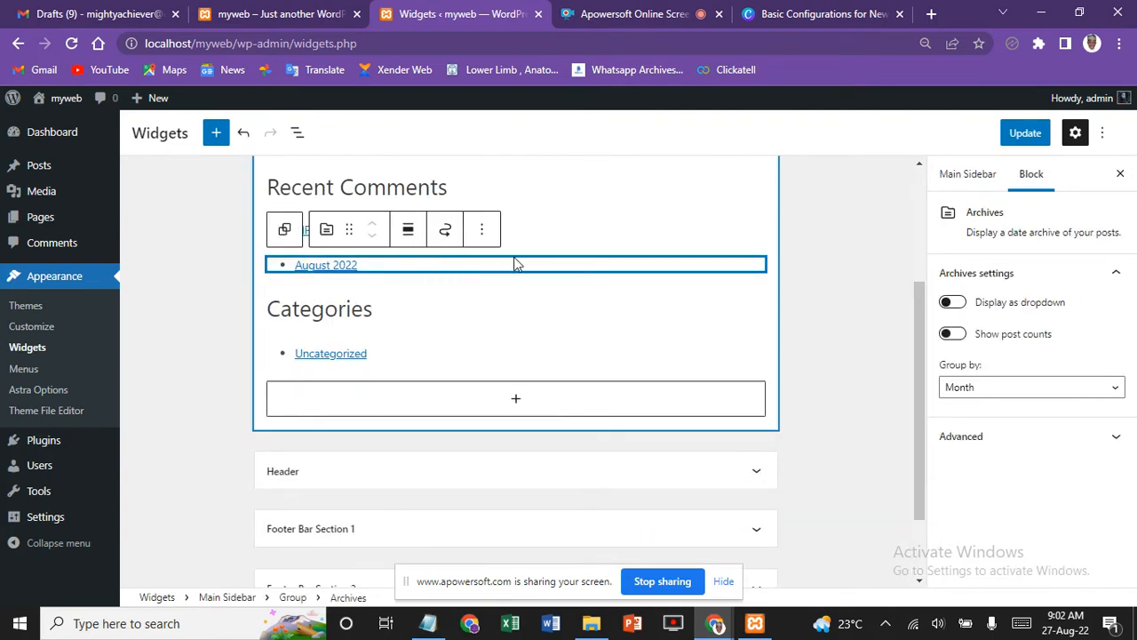
left_click(481, 231)
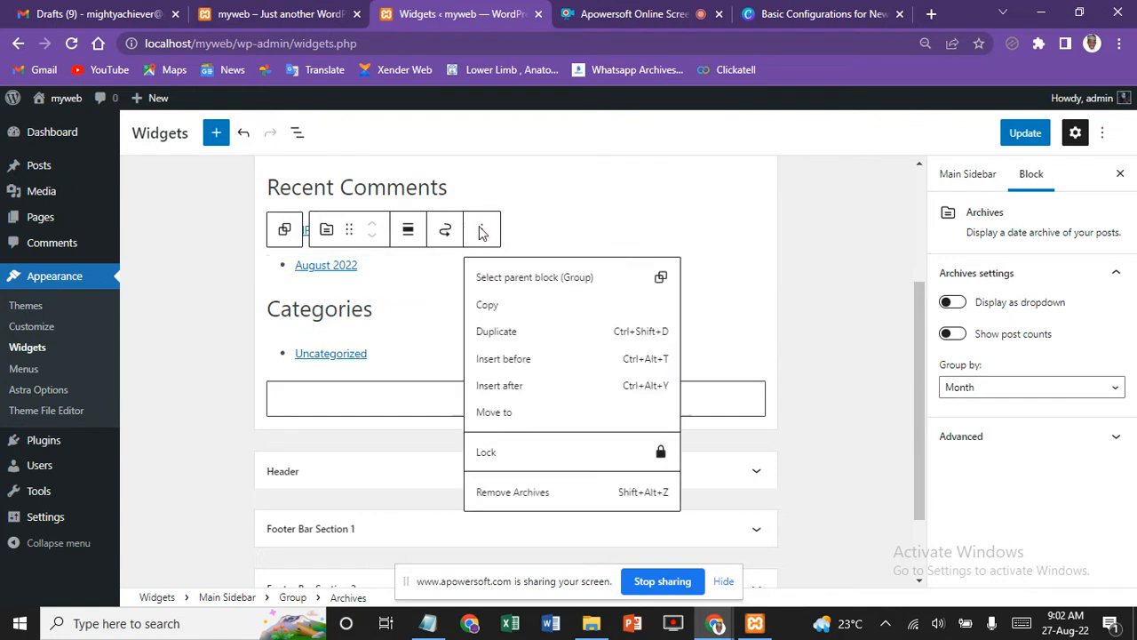
left_click(503, 494)
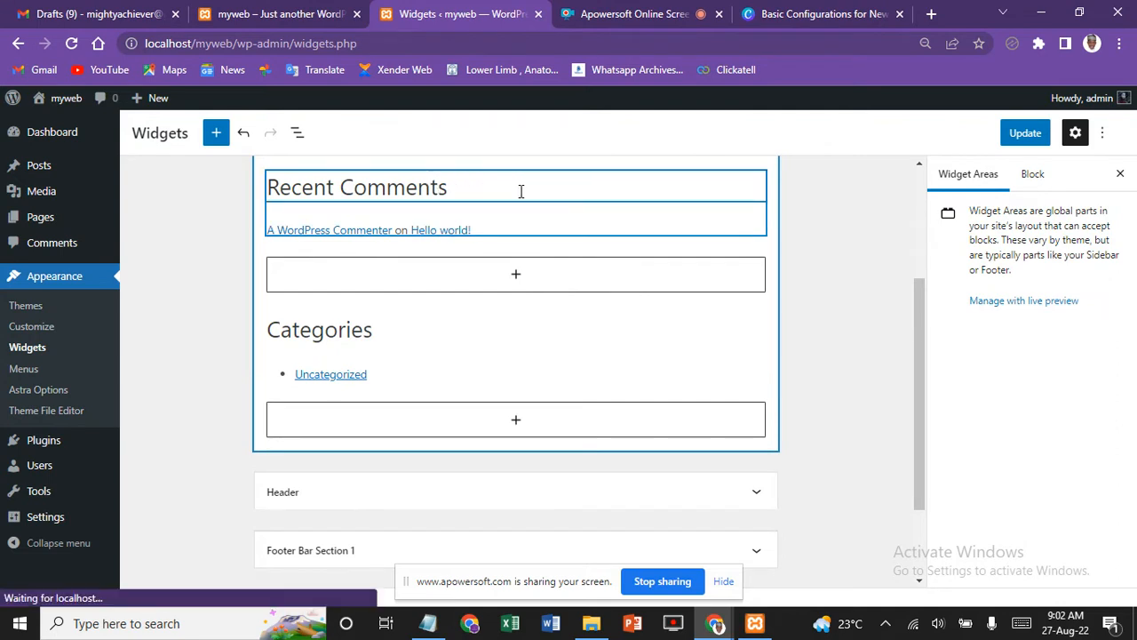
Step: Remove the Recent Comments heading from the Main Sidebar widget area
left_click(474, 188)
left_click(465, 172)
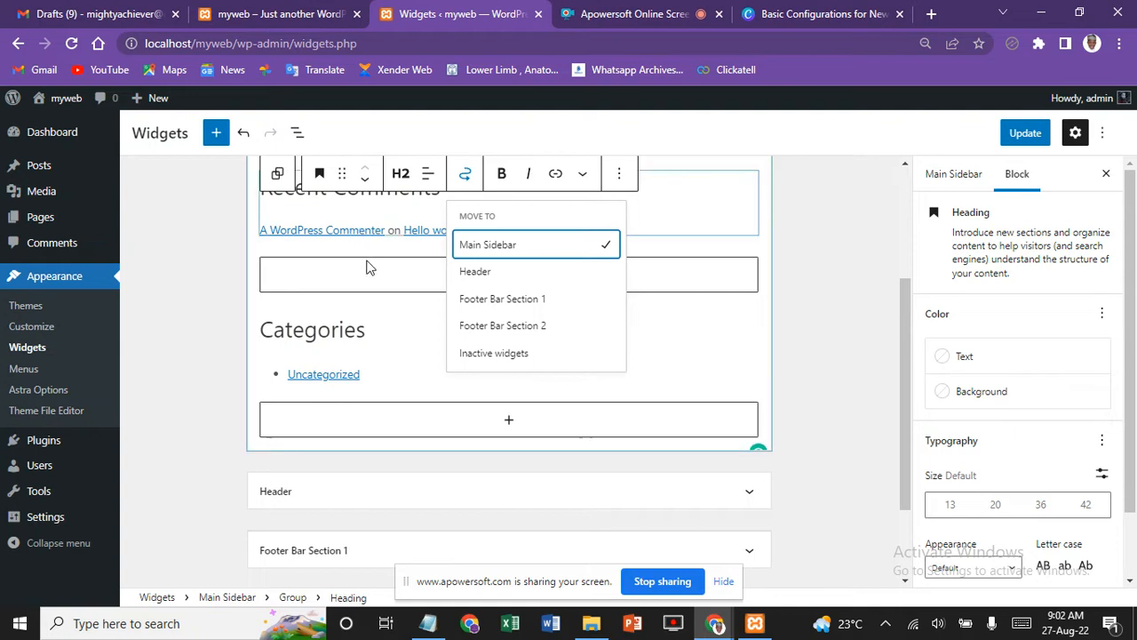
left_click(619, 173)
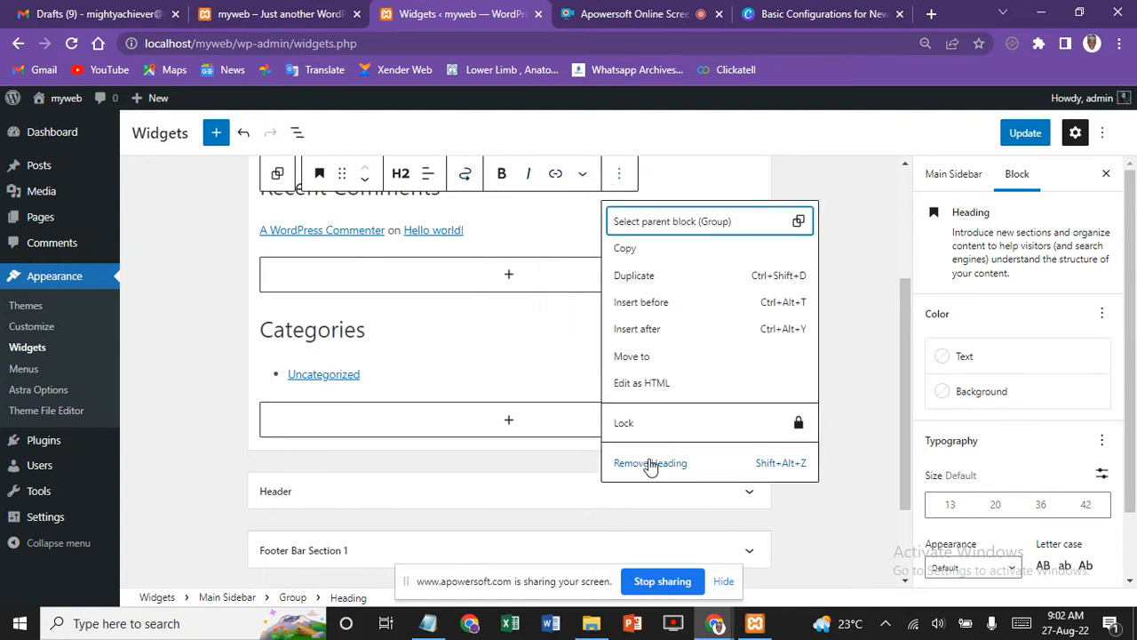
left_click(650, 464)
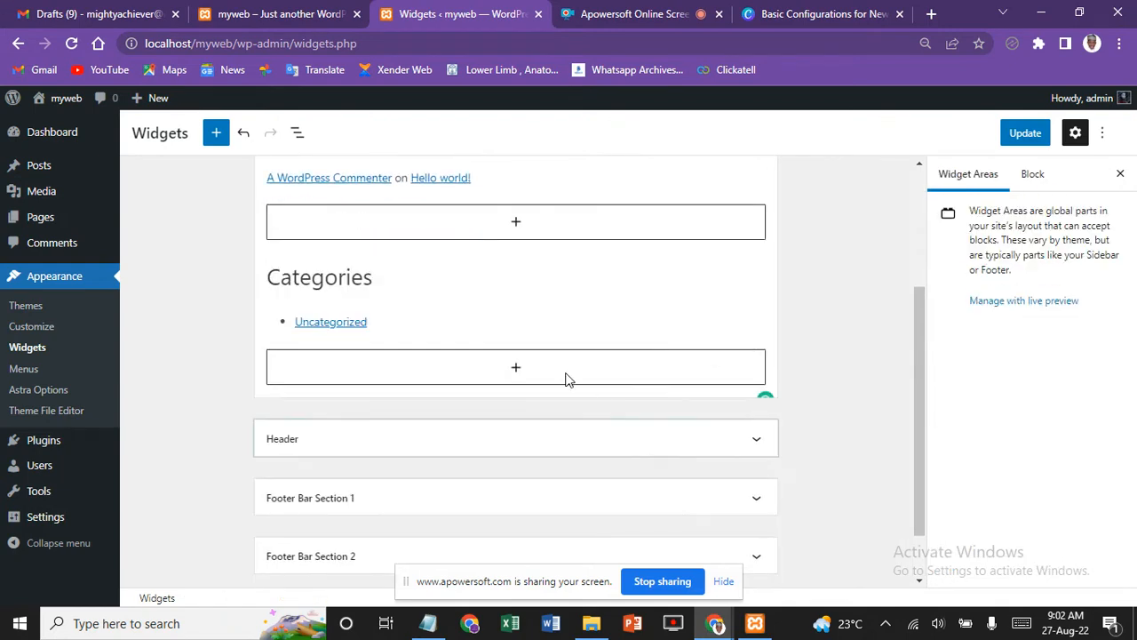
scroll(497, 324, "up", 1)
scroll(614, 355, "up", 1)
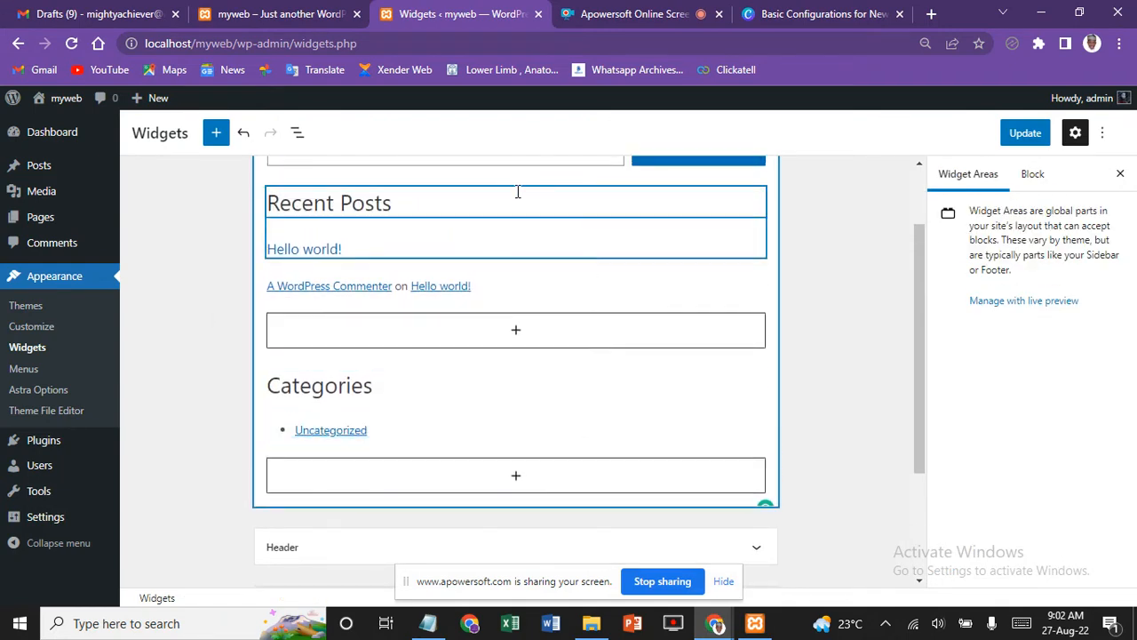
Step: Remove the Latest Comments block below Recent Posts from the Main Sidebar widget area
left_click(525, 287)
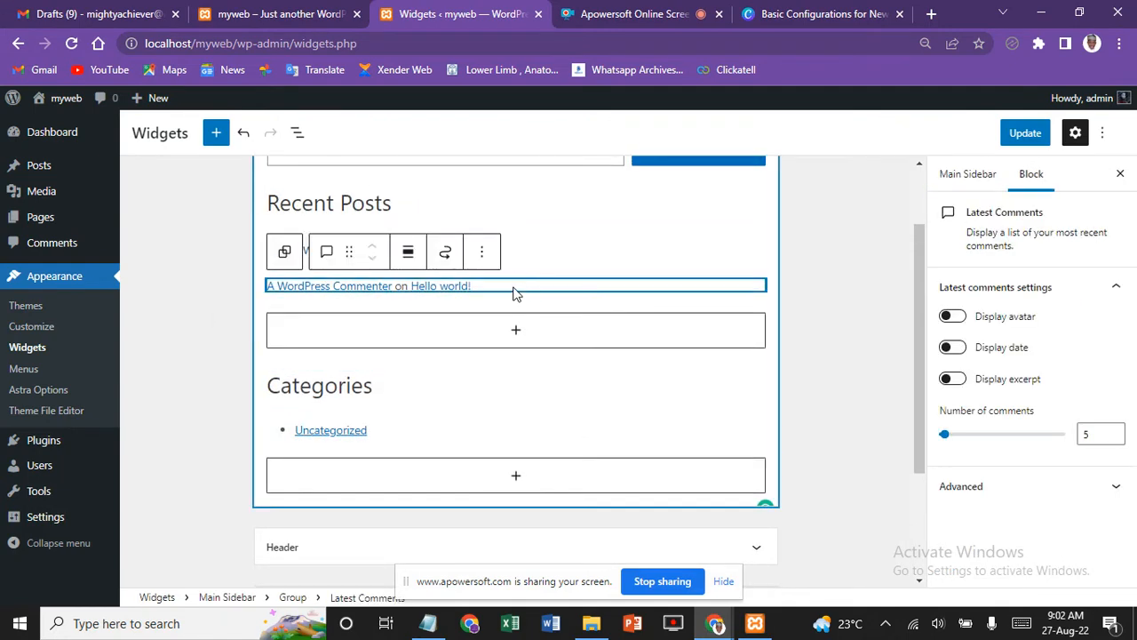
left_click(482, 253)
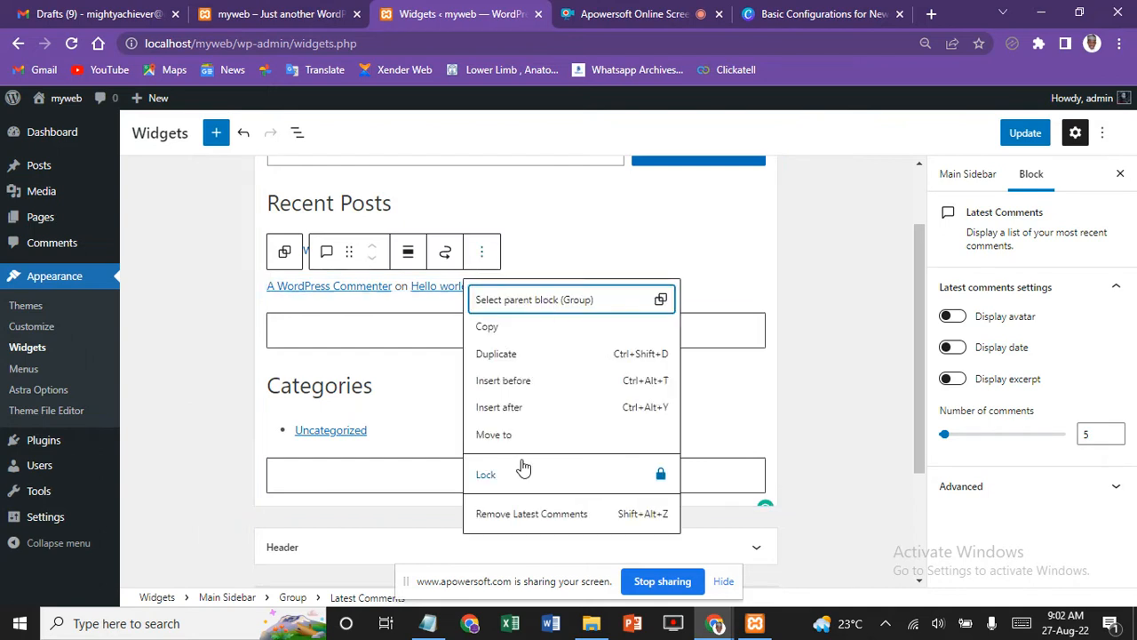
left_click(524, 515)
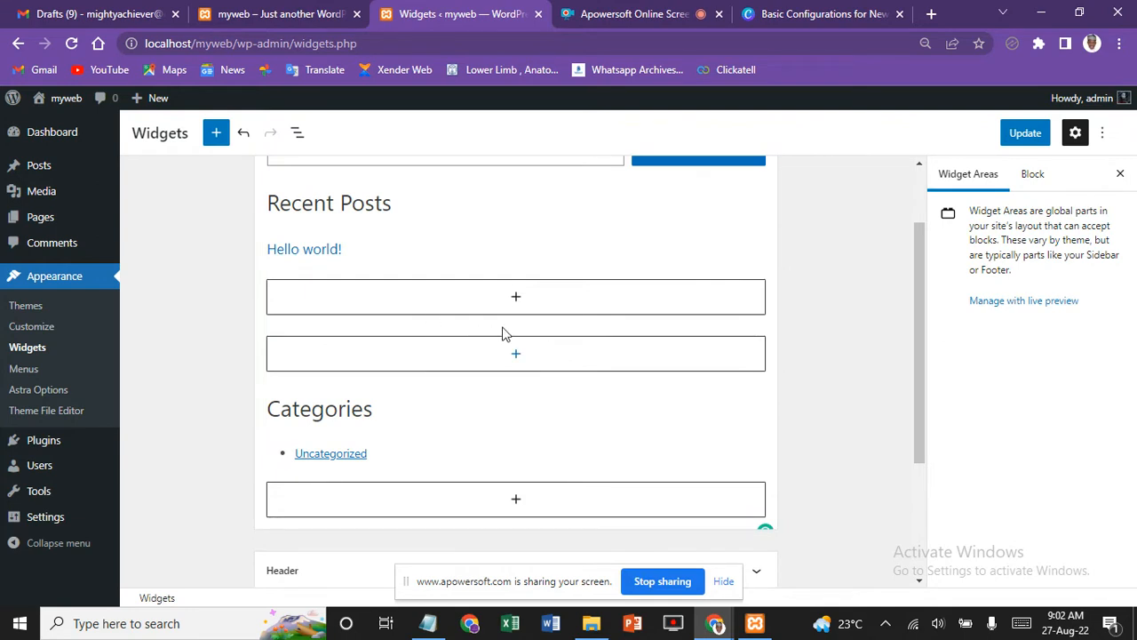
Step: Browse the full block library for blocks that could fill the empty group below Recent Posts, and close it
left_click(495, 366)
scroll(516, 374, "up", 1)
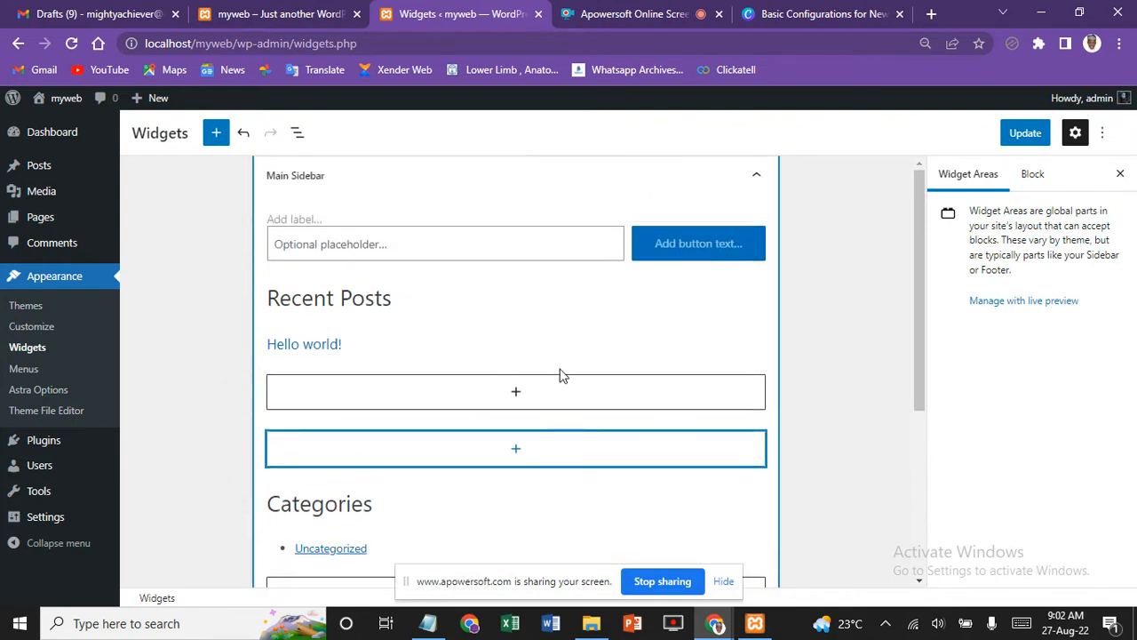
left_click(592, 409)
left_click(592, 408)
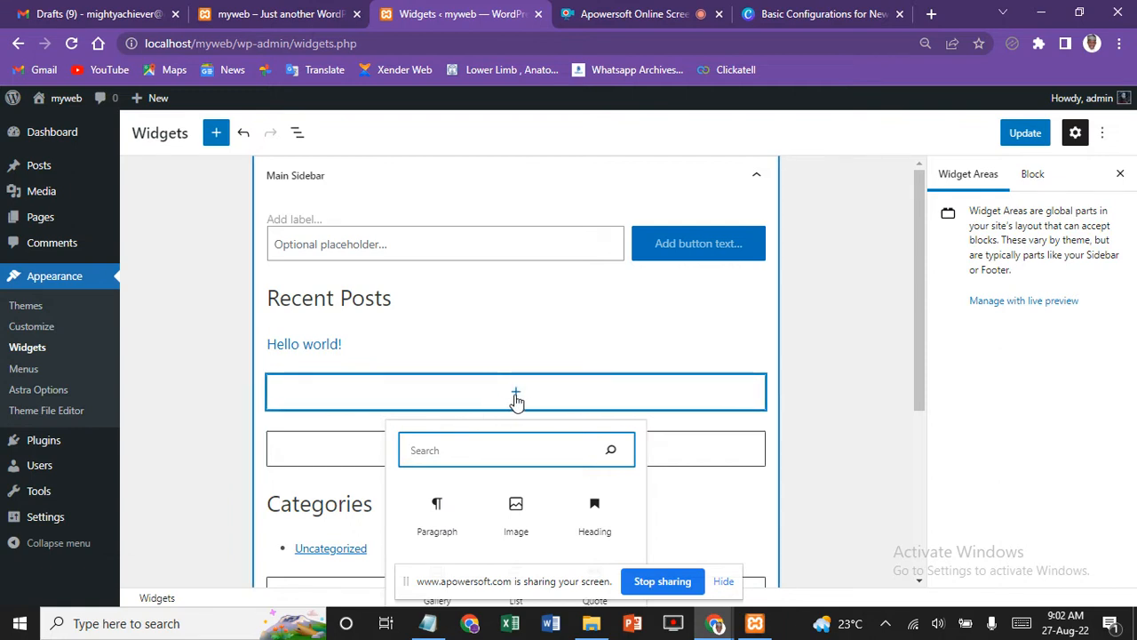
scroll(427, 417, "down", 2)
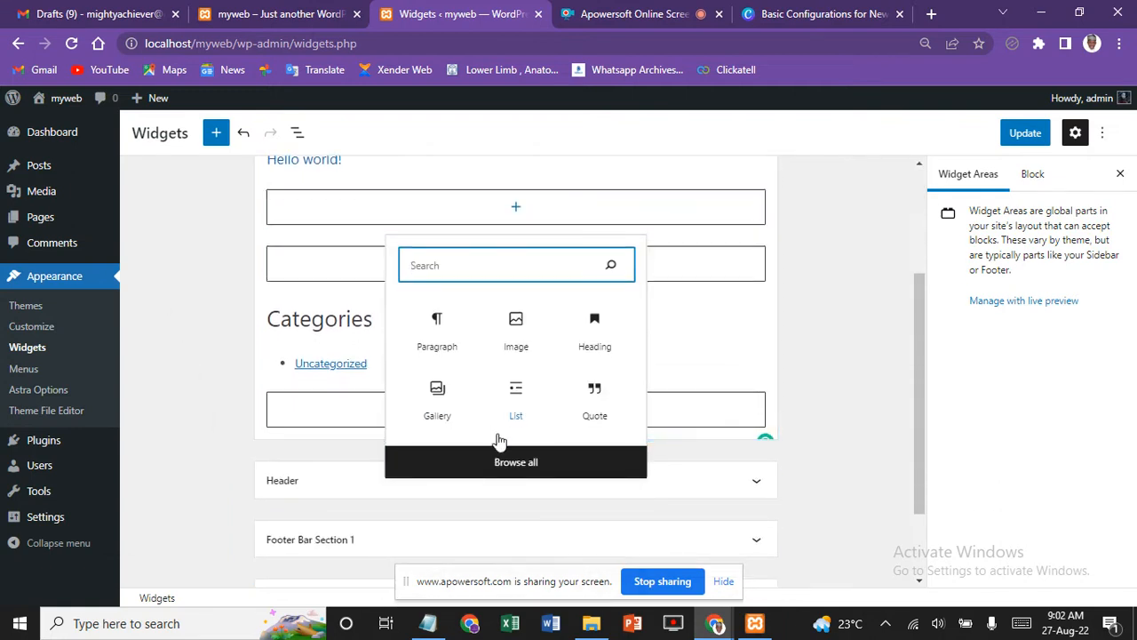
left_click(516, 467)
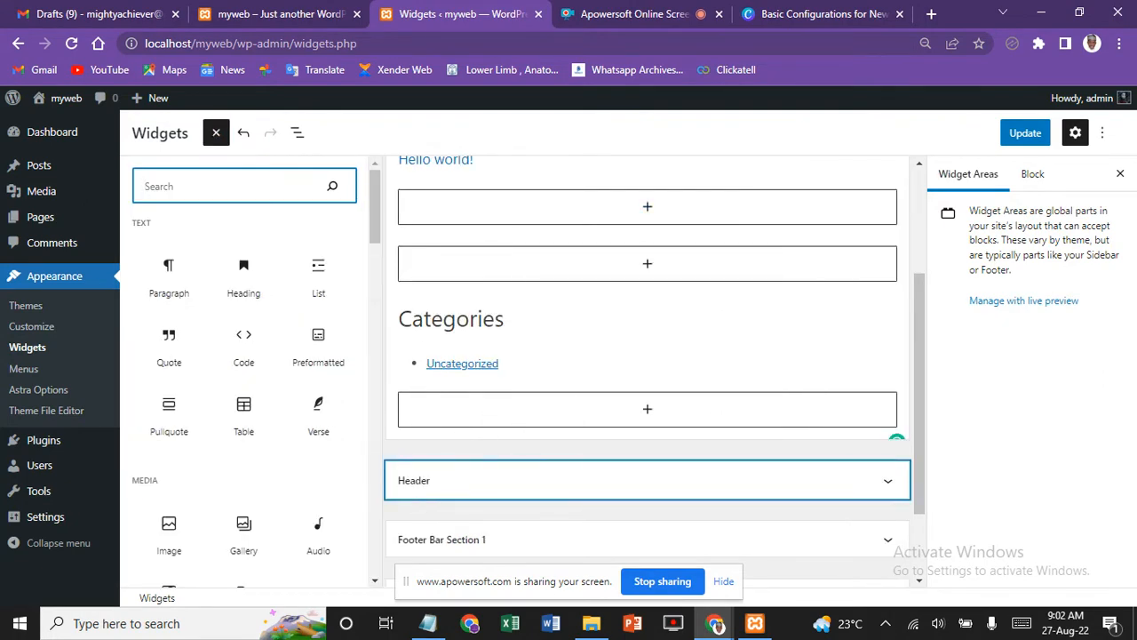
scroll(244, 382, "down", 20)
scroll(244, 382, "up", 10)
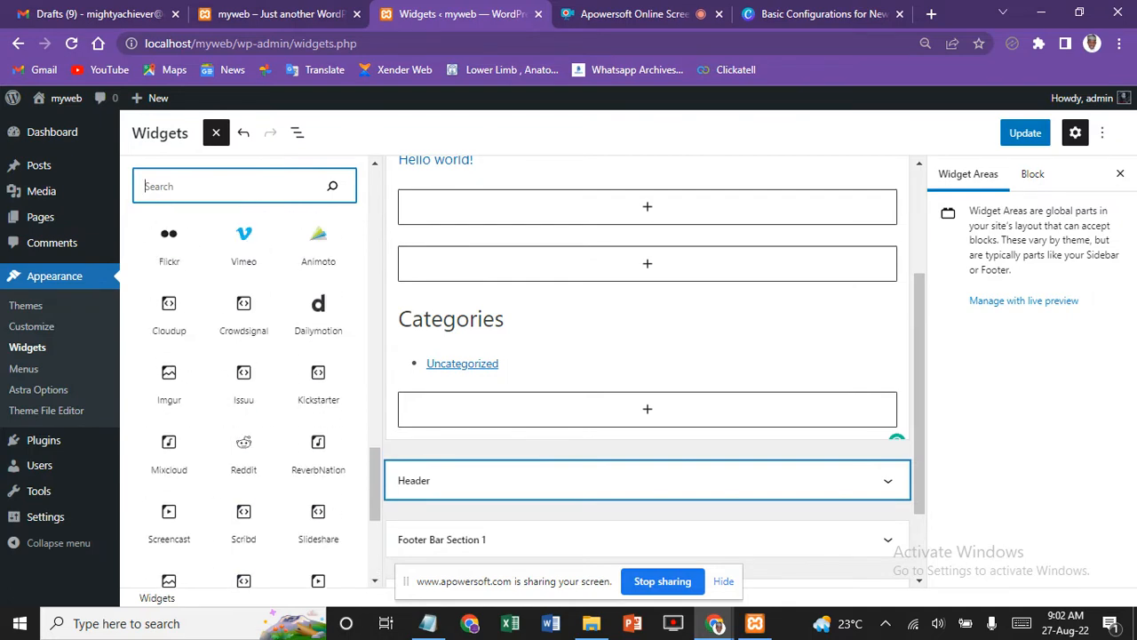
scroll(244, 382, "down", 10)
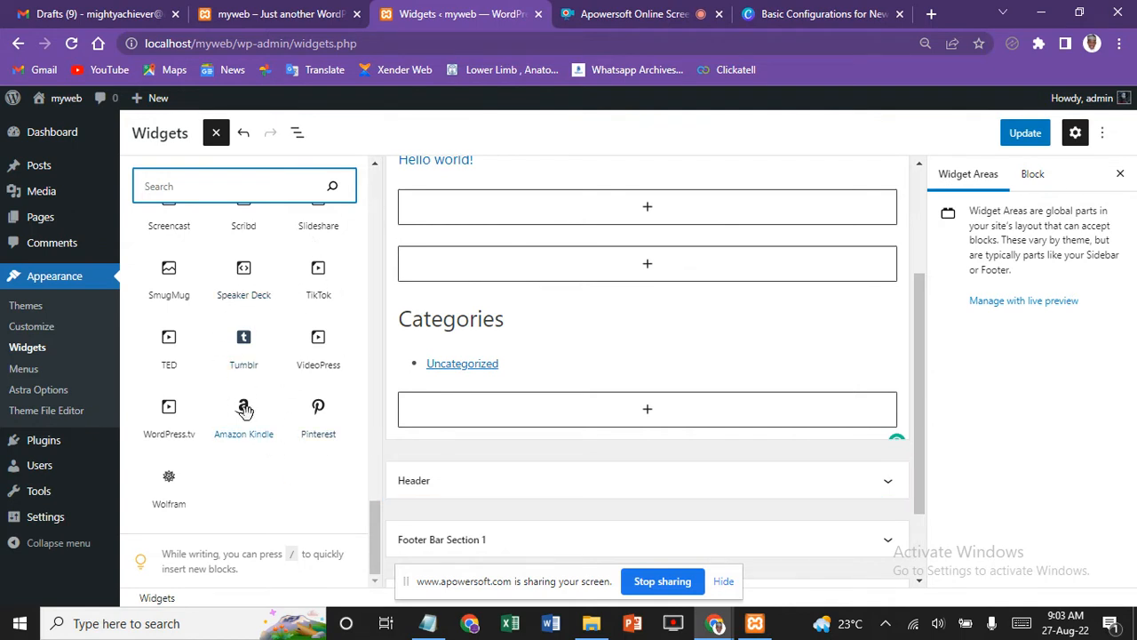
left_click(215, 133)
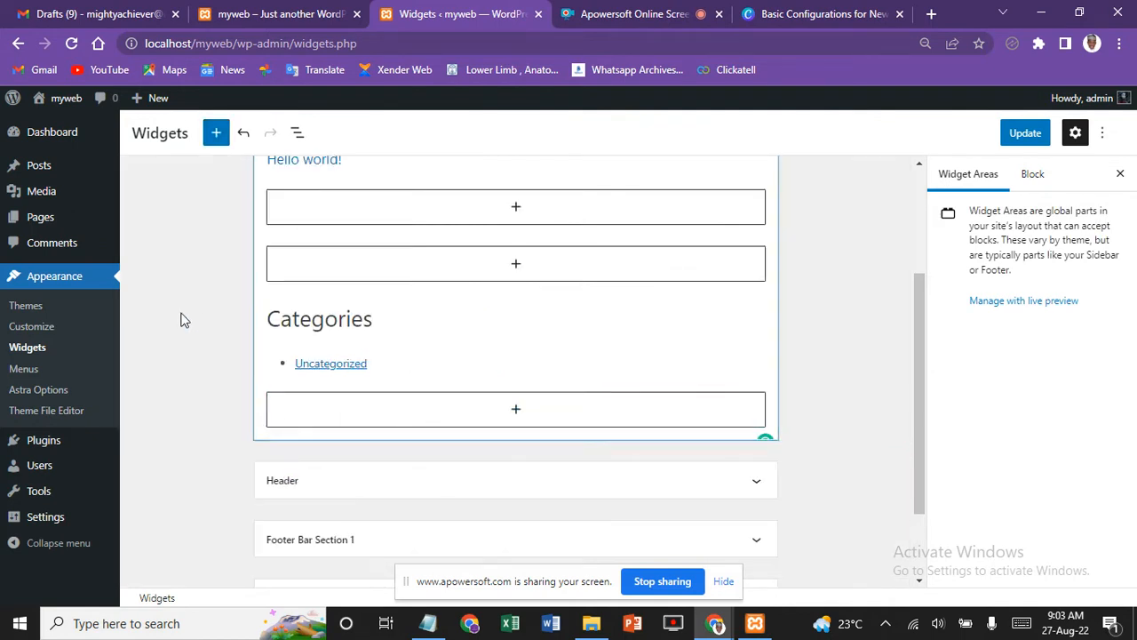
scroll(578, 364, "up", 2)
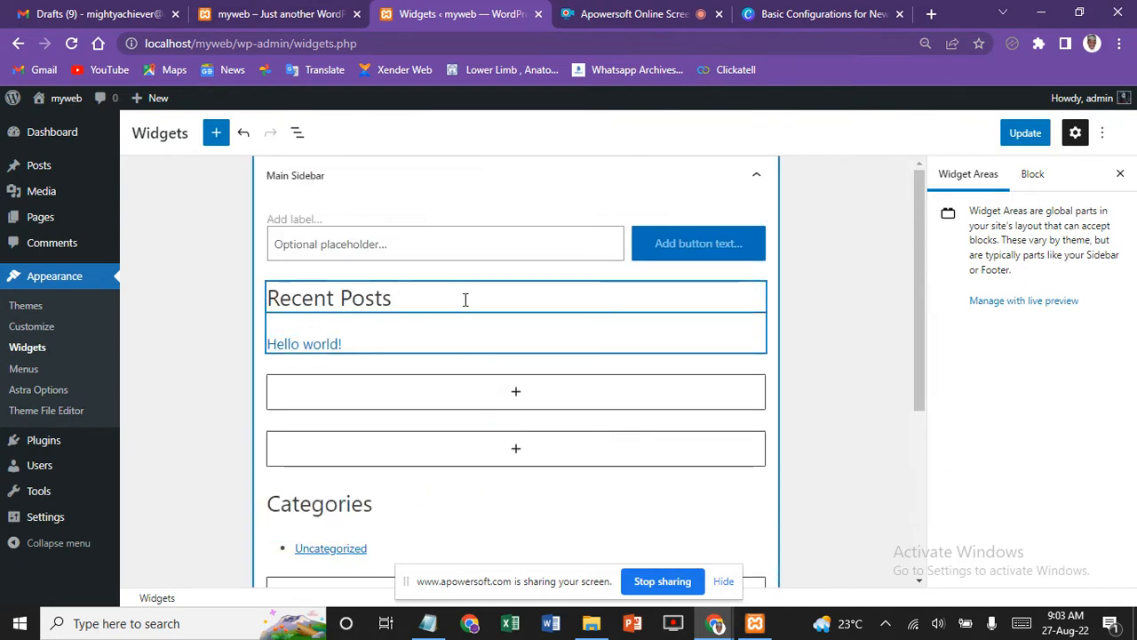
Step: Search the available blocks for "post" and add a Latest Posts block to the first empty group below Recent Posts
left_click(520, 392)
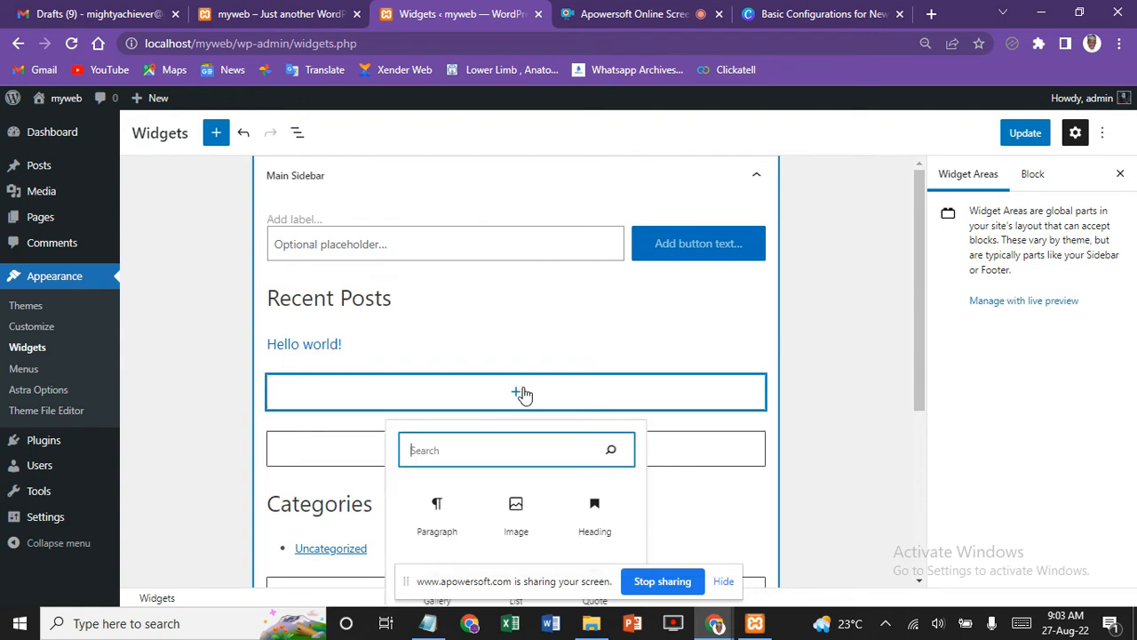
type("r")
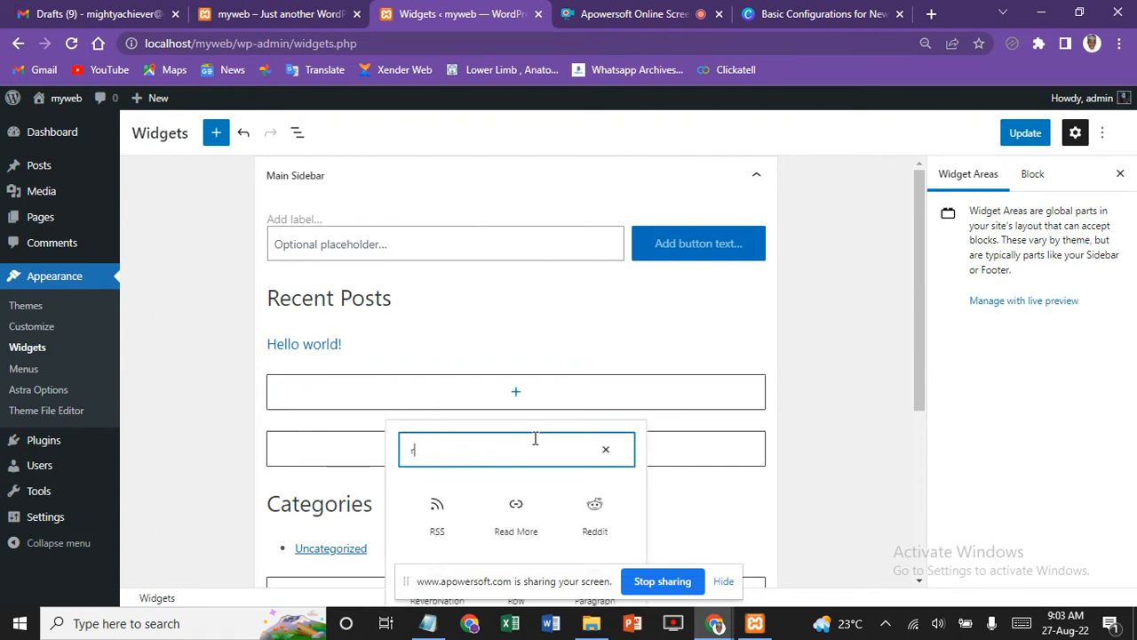
type("ce")
key("BackSpace")
key("BackSpace")
key("BackSpace")
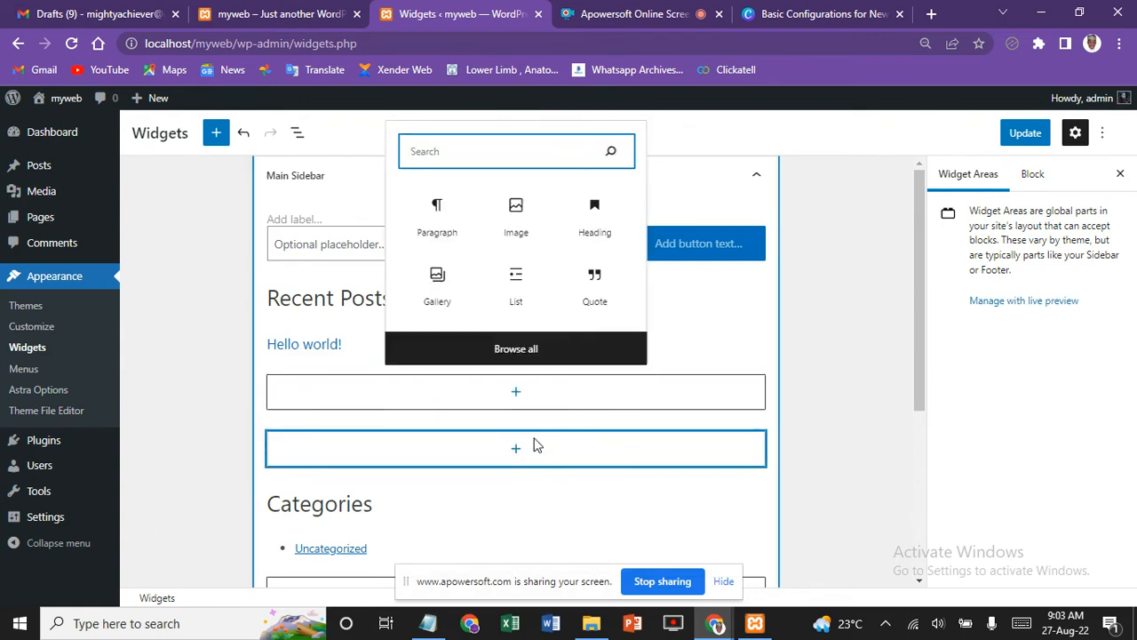
type("post")
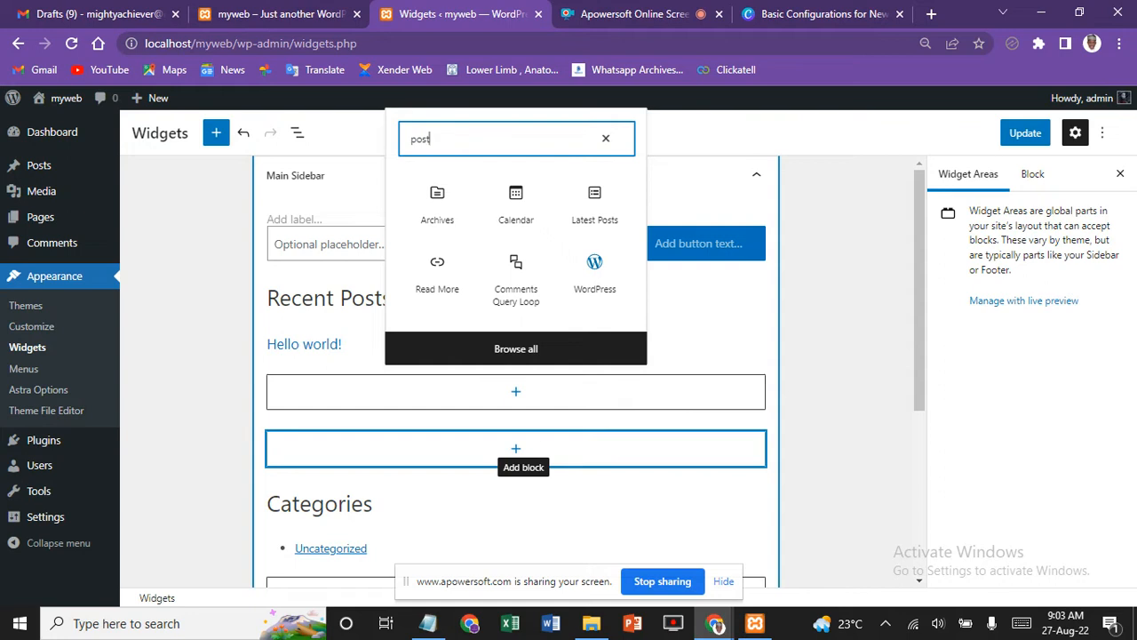
left_click(594, 205)
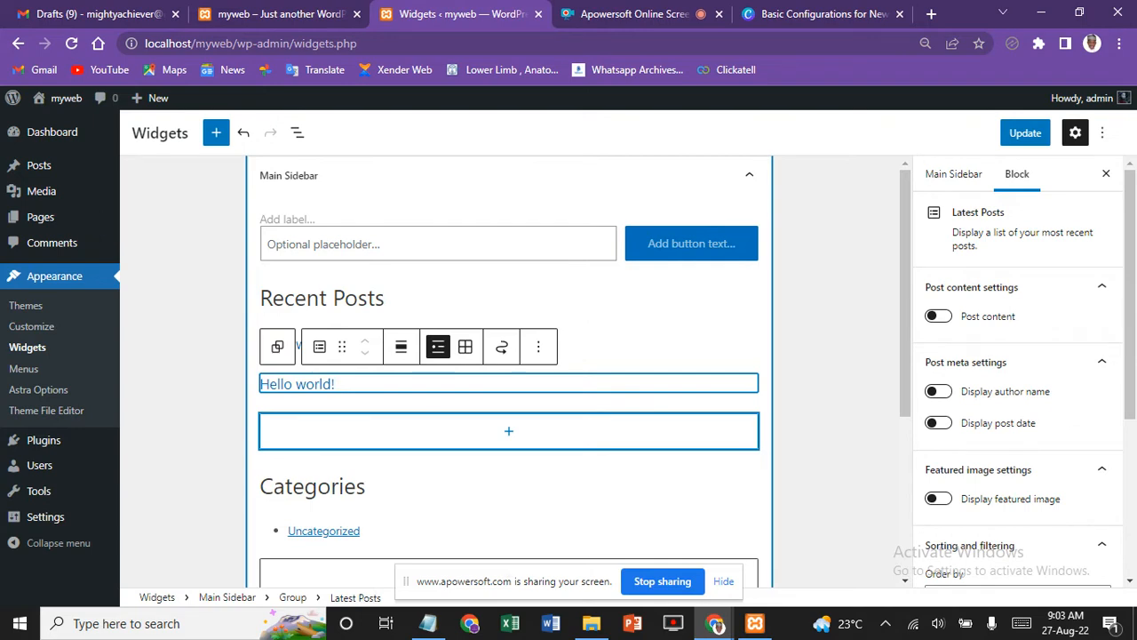
Step: Remove the newly added Latest Posts block from the group below Recent Posts
scroll(495, 432, "down", 2)
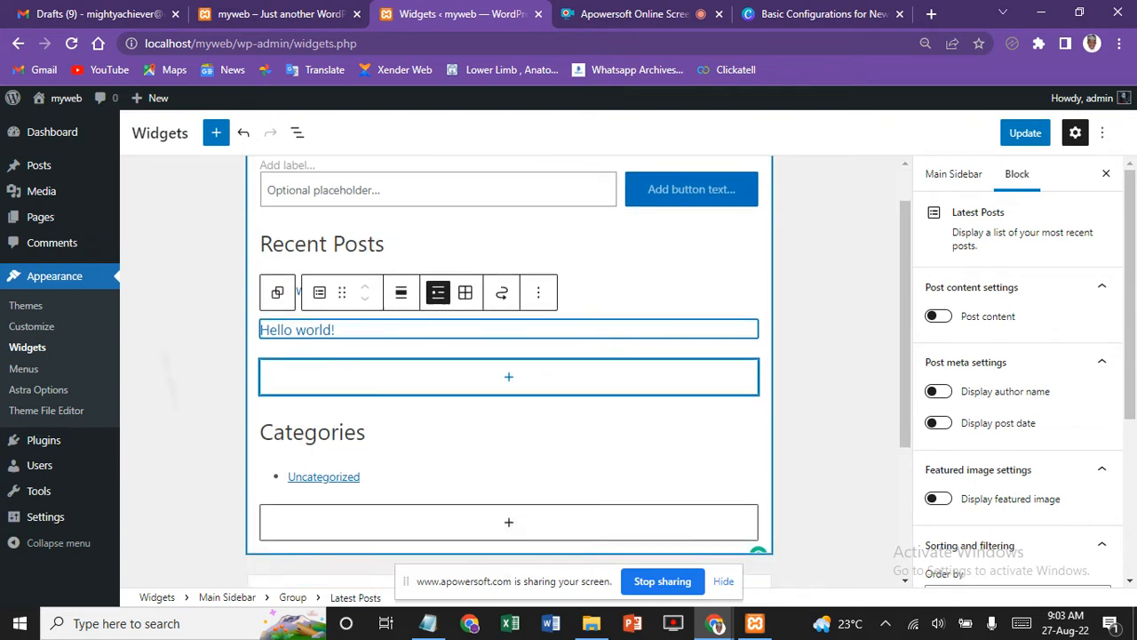
scroll(567, 354, "up", 1)
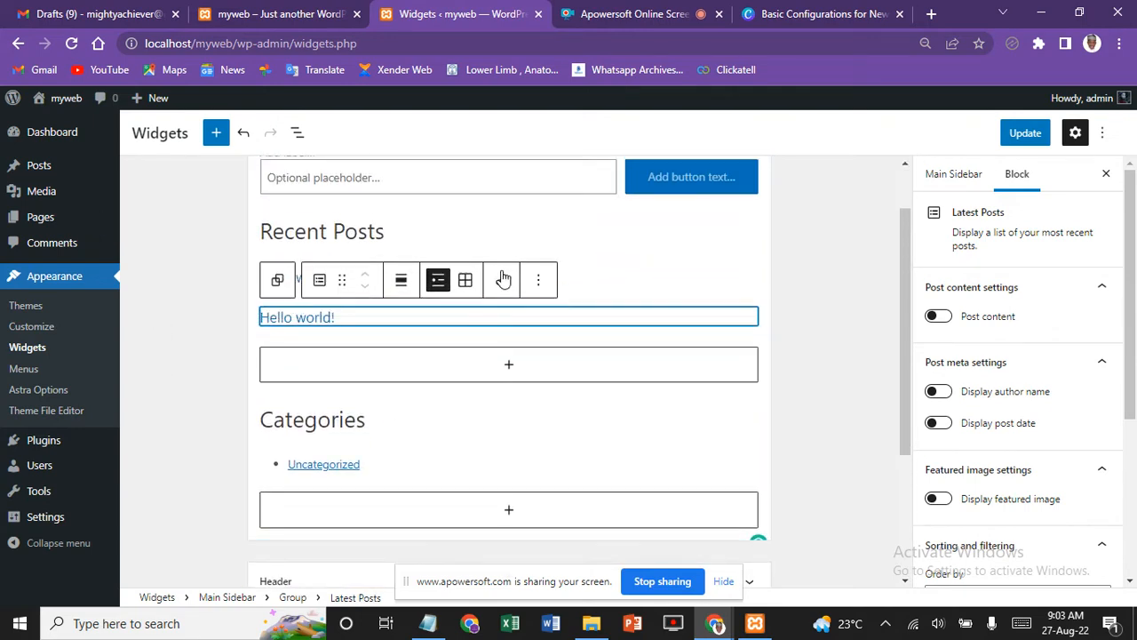
left_click(540, 289)
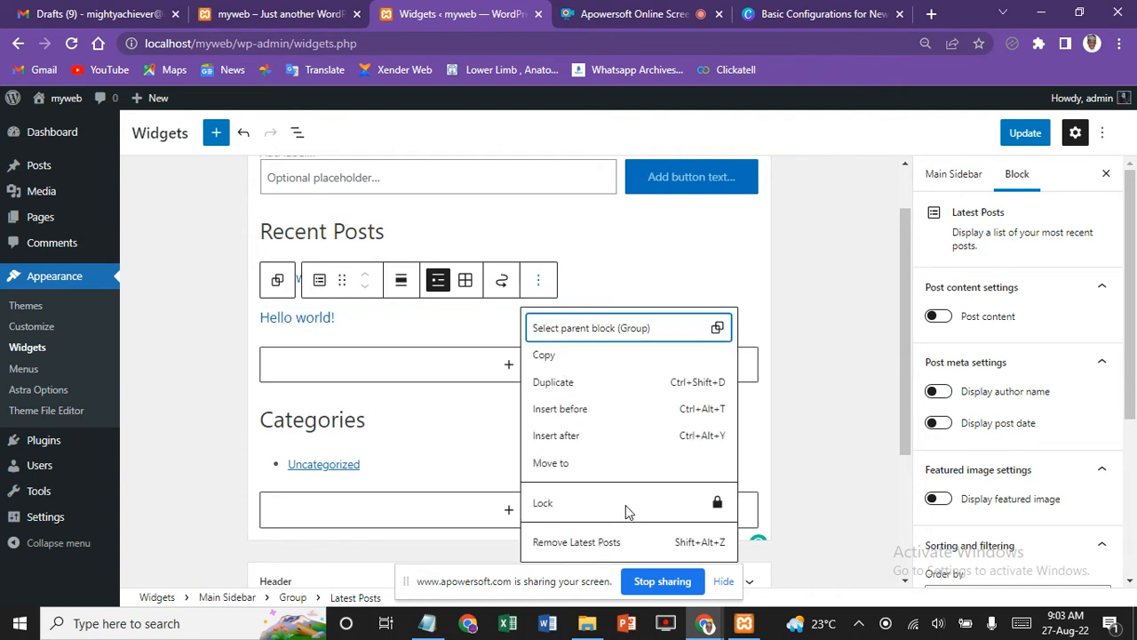
left_click(574, 542)
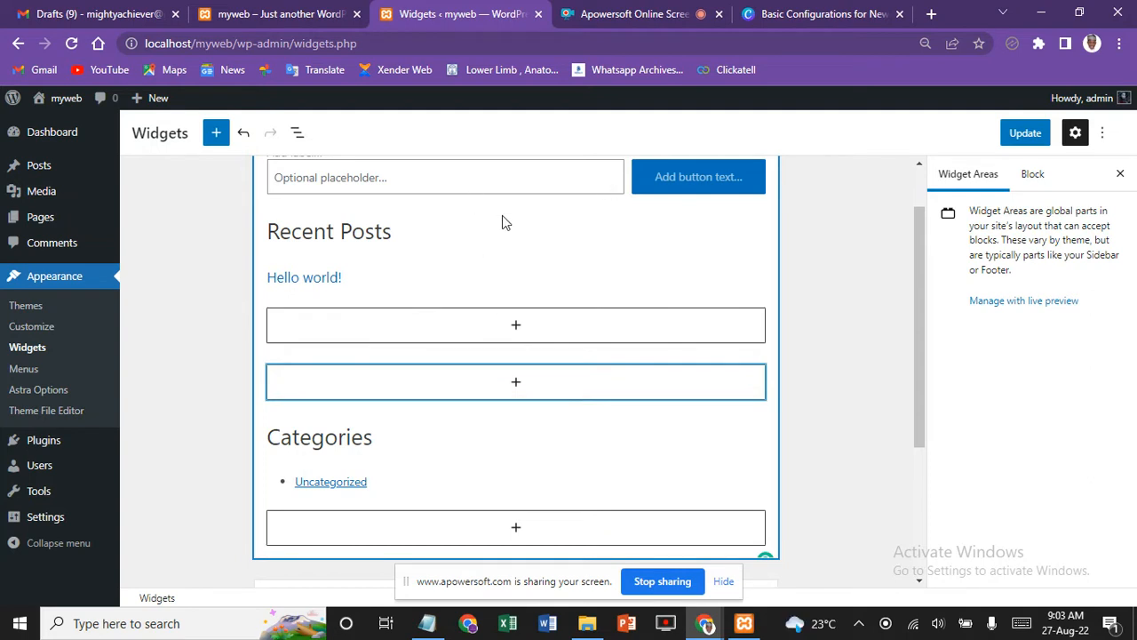
Step: Turn on post content for the Latest Posts block under the Recent Posts heading
left_click(426, 269)
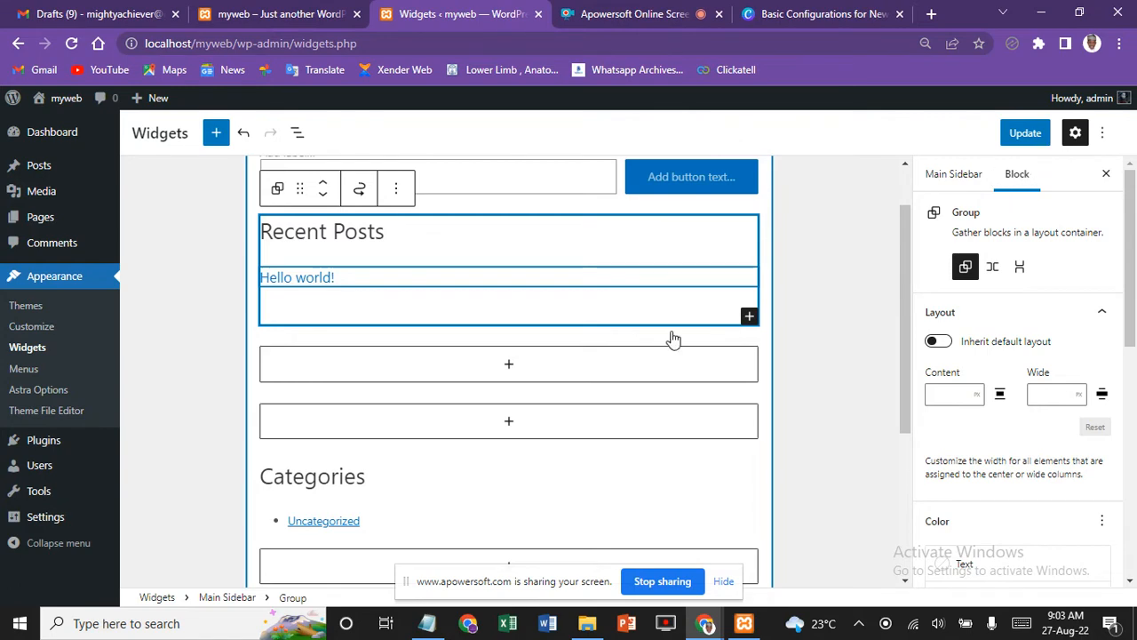
left_click(511, 281)
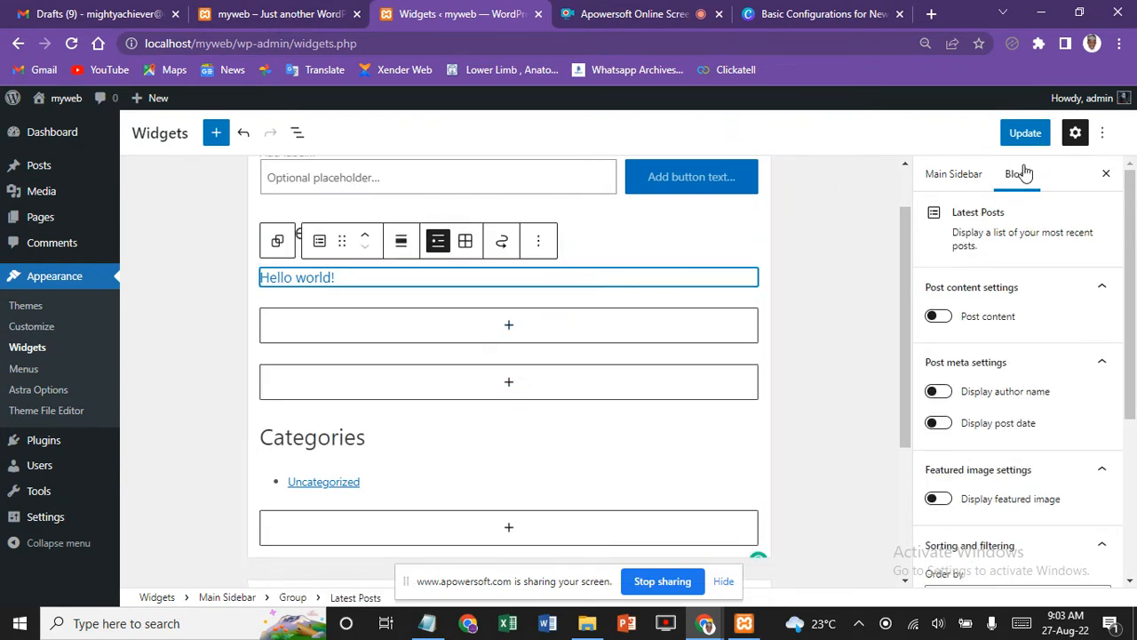
left_click(938, 322)
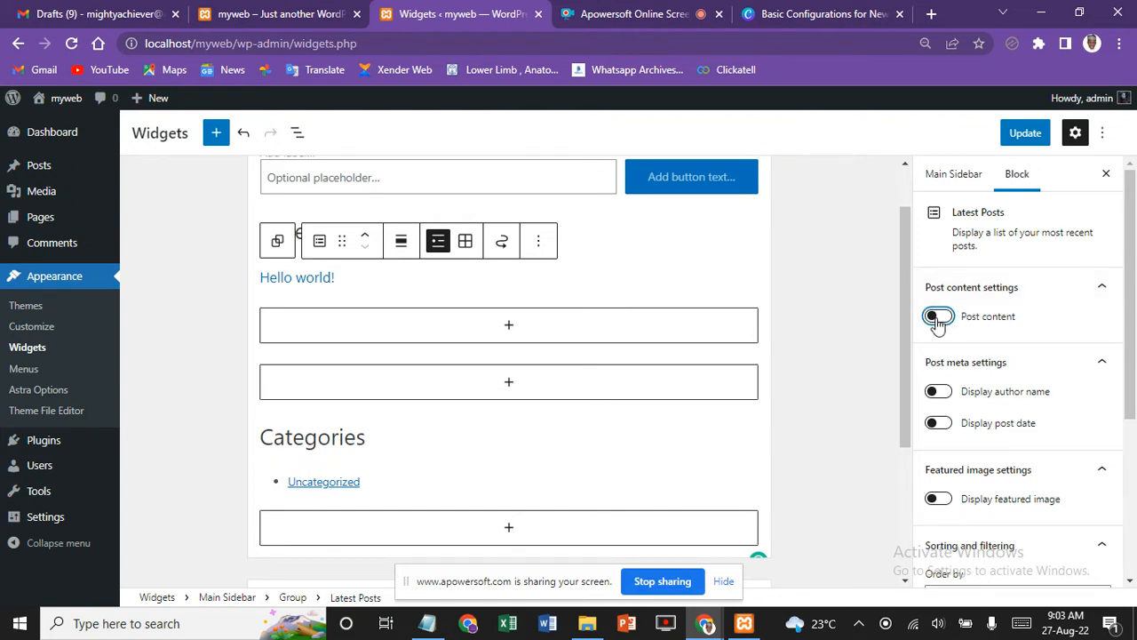
left_click(937, 322)
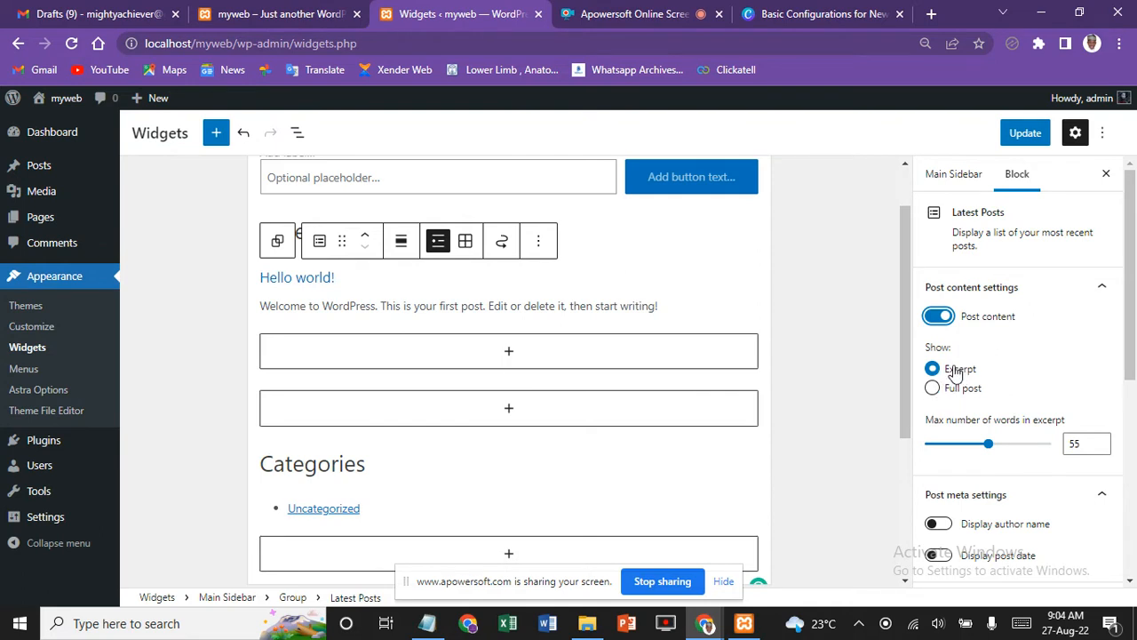
Step: Try displaying the author name and post date in the Latest Posts block, and turn both off again
scroll(970, 410, "down", 2)
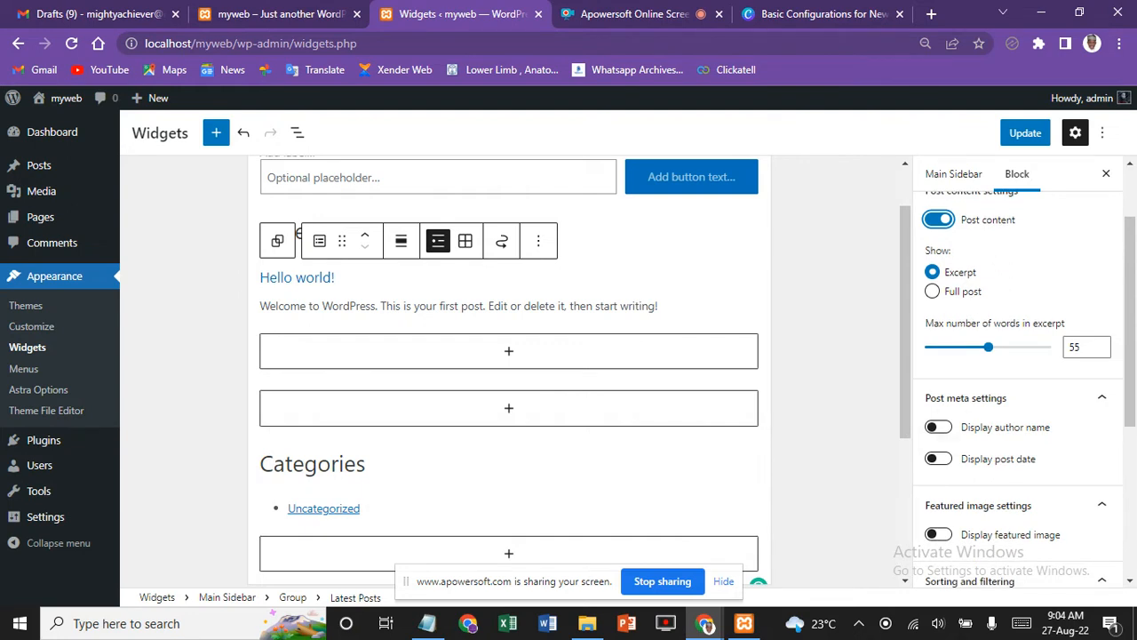
left_click(939, 427)
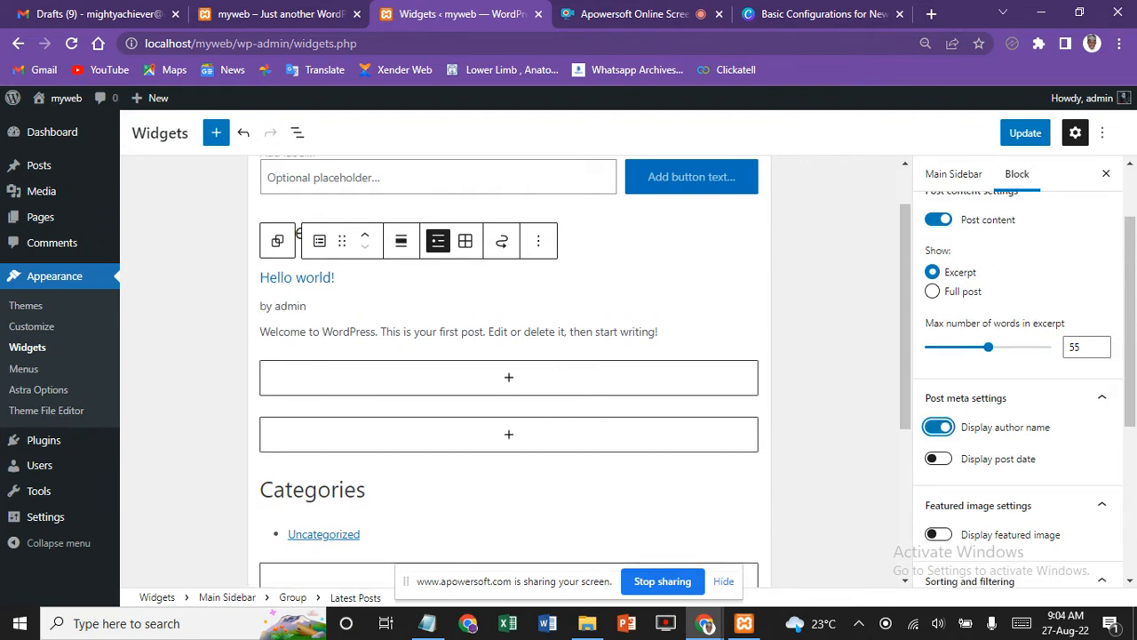
left_click(938, 458)
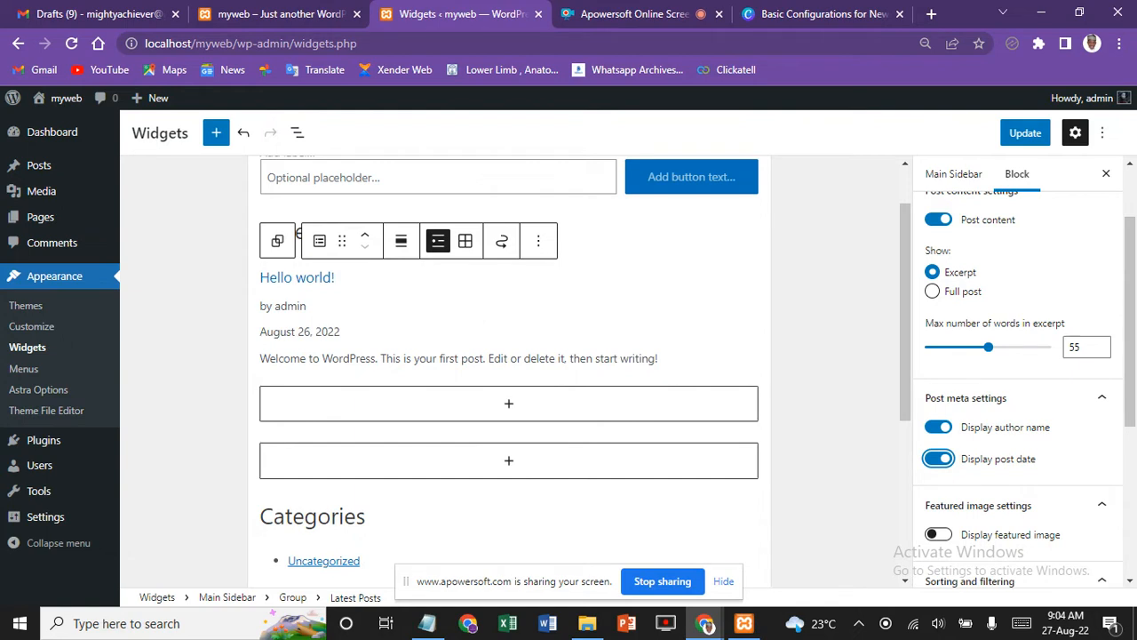
left_click(939, 426)
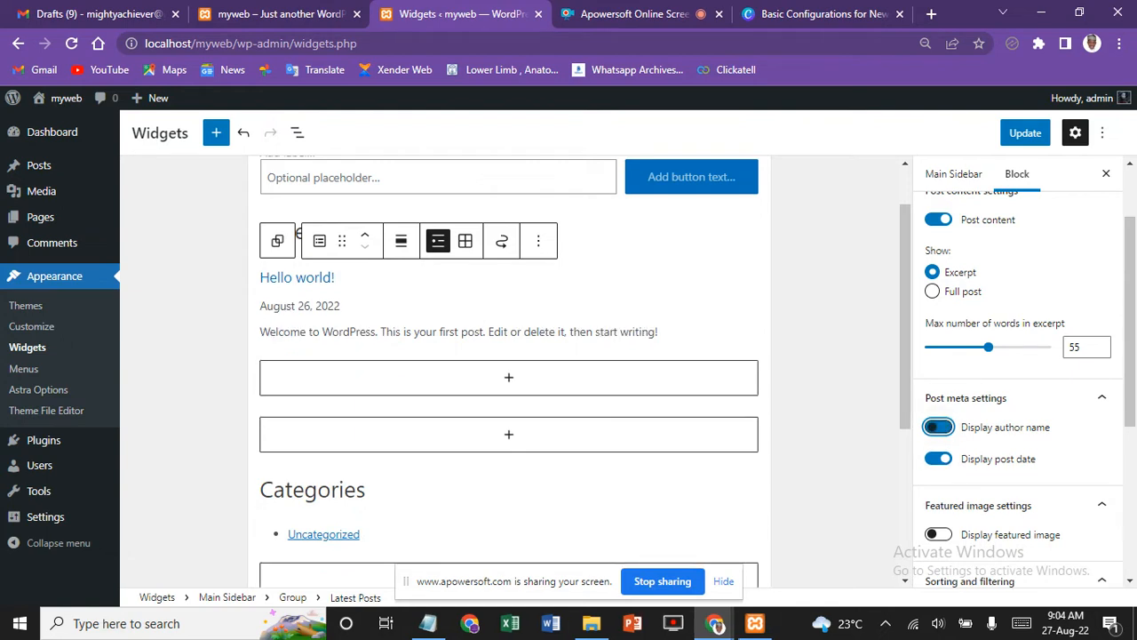
left_click(939, 459)
Step: Turn on the featured image display for the Latest Posts block
left_click(938, 534)
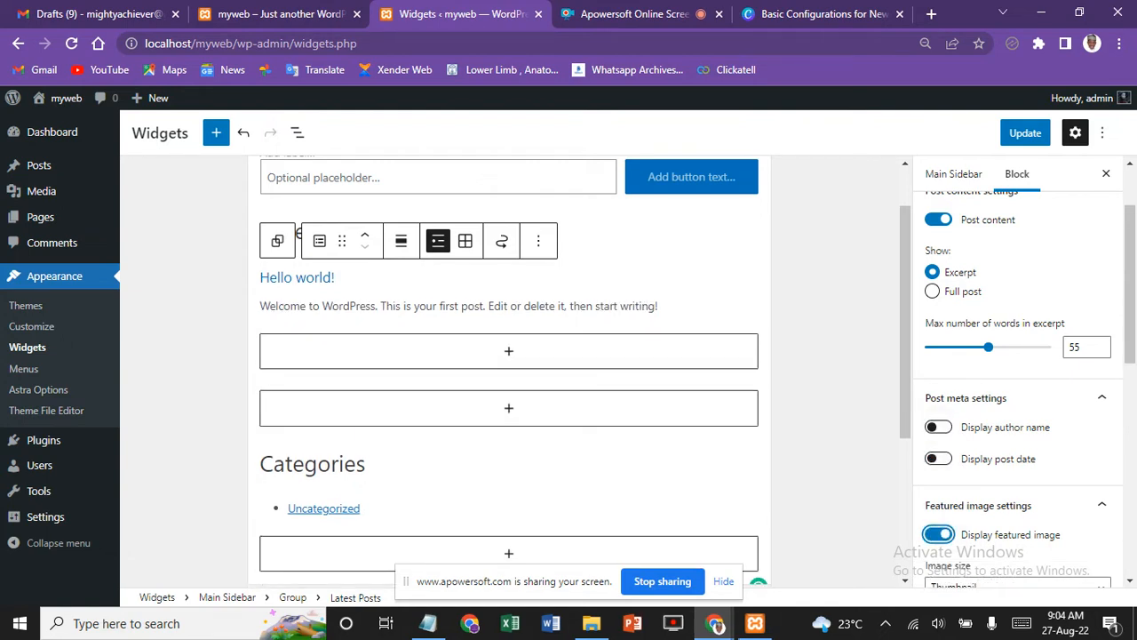
scroll(1018, 400, "down", 1)
scroll(1017, 400, "down", 2)
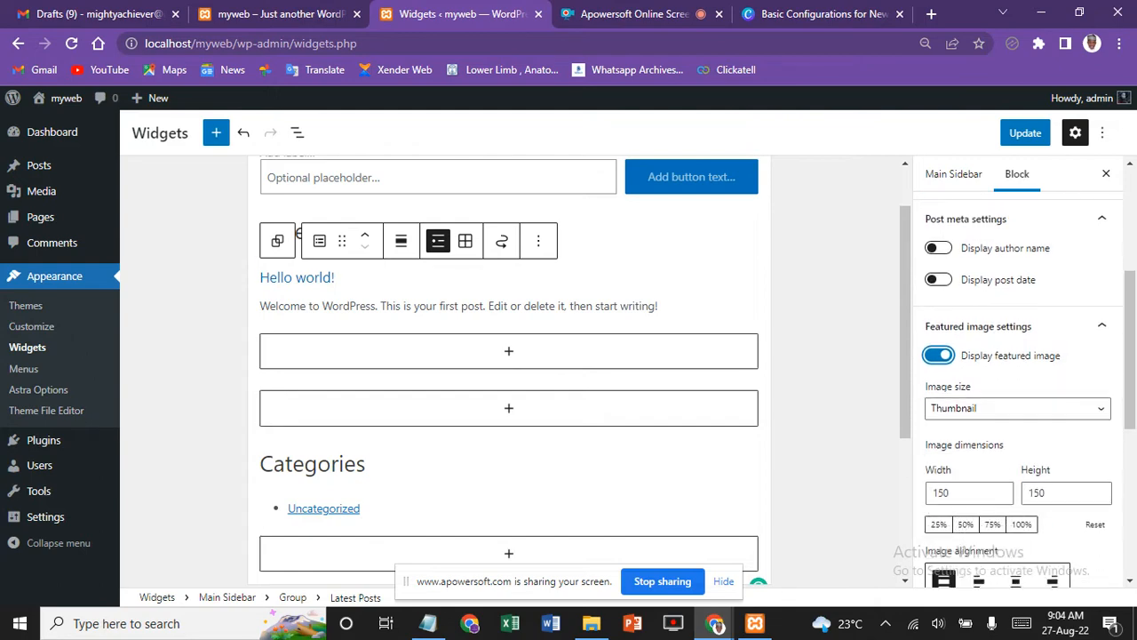
scroll(1017, 400, "up", 1)
Step: Try 17 as the Latest Posts block's number of items, and set it back to 5
scroll(1017, 389, "down", 5)
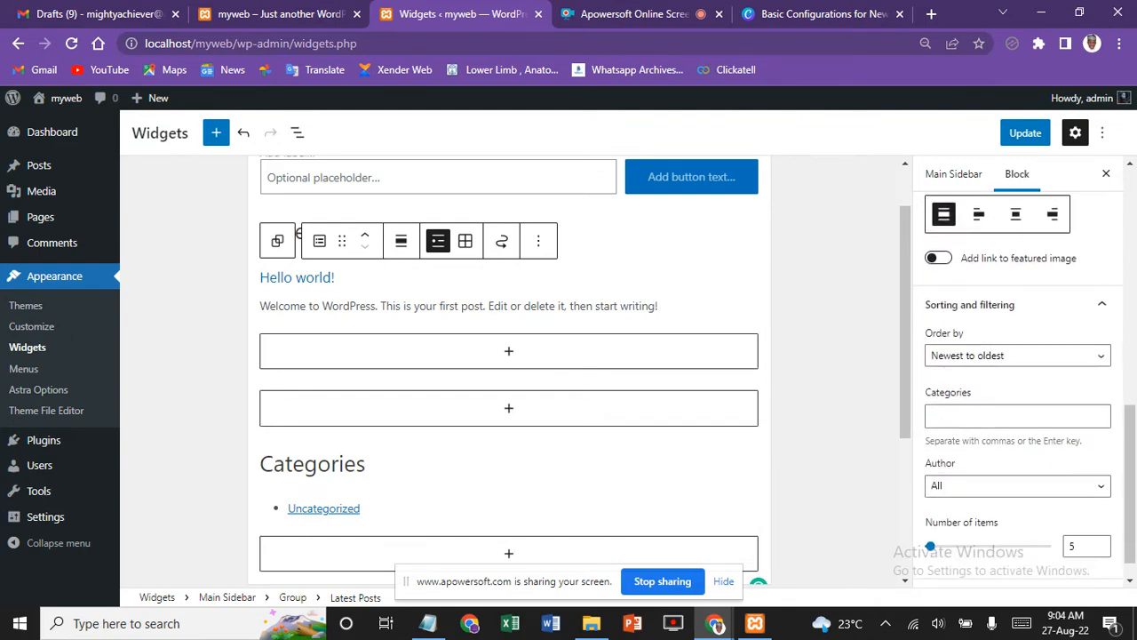
mouse_move(931, 547)
left_mouse_down()
mouse_move(1032, 546)
mouse_move(946, 546)
left_mouse_up()
left_click(1131, 583)
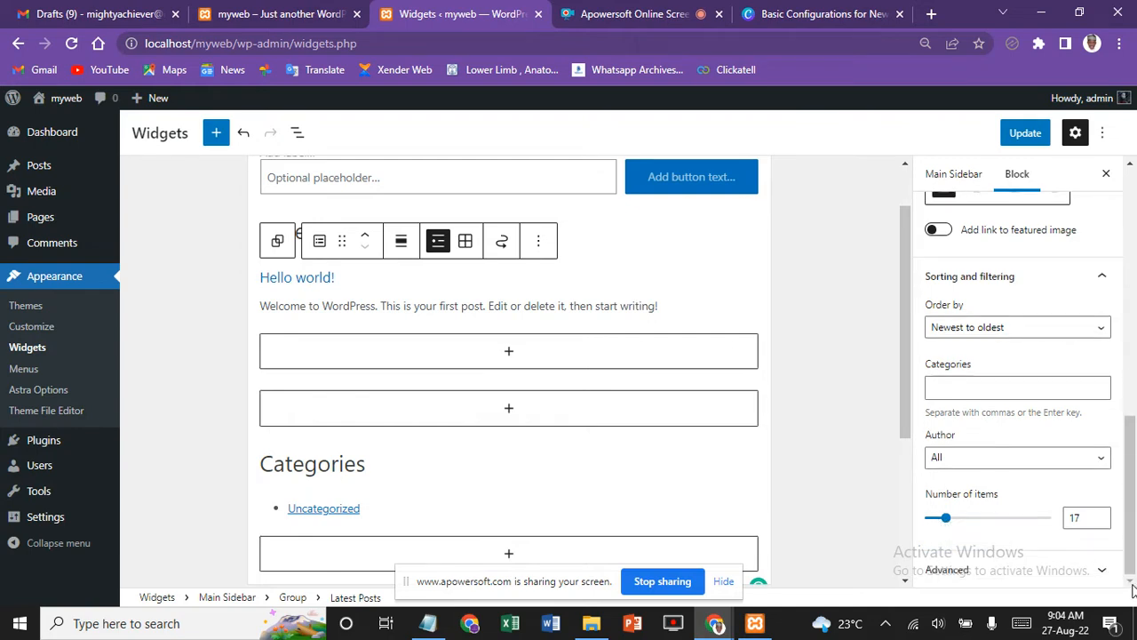
left_click(936, 527)
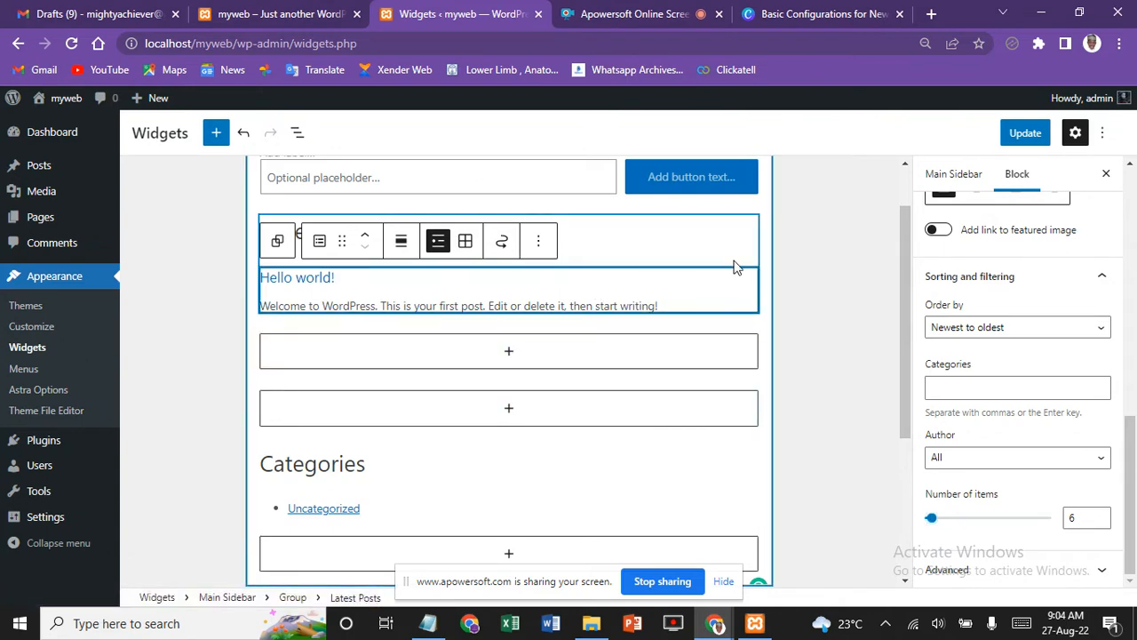
left_click(1101, 522)
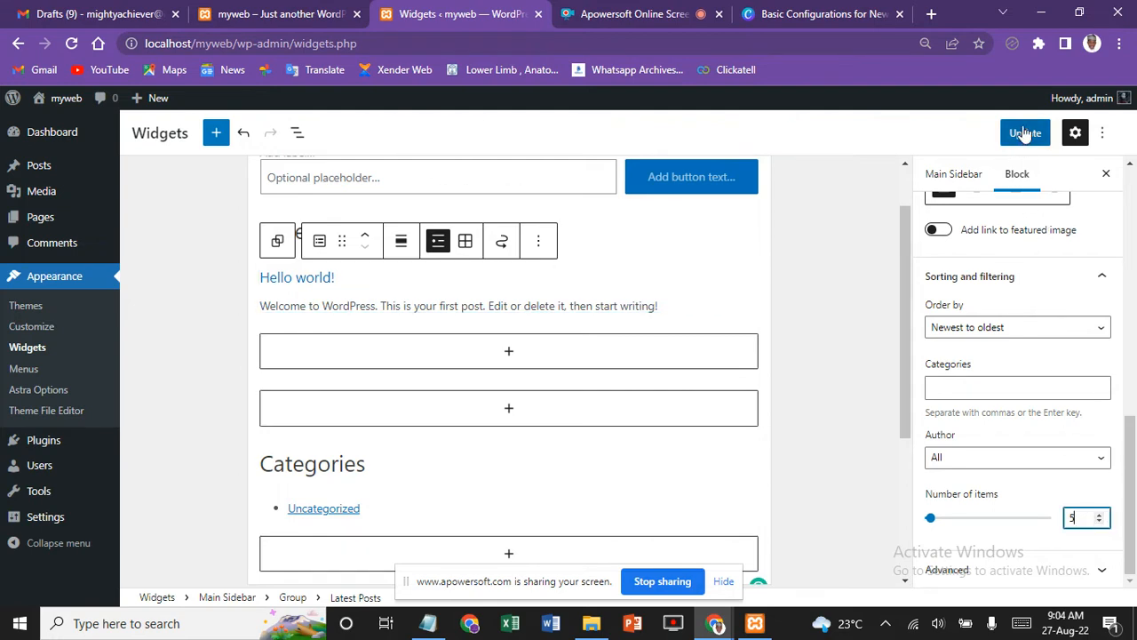
scroll(509, 371, "down", 3)
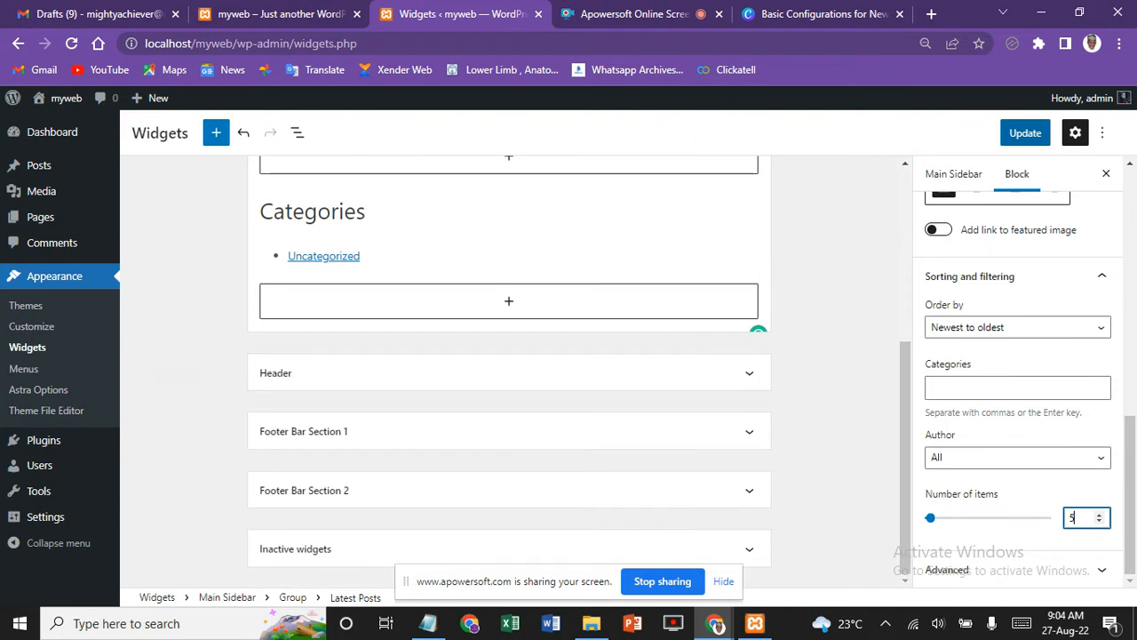
Step: Expand the Header and Footer Bar Section 1 widget areas to view their contents
left_click(748, 376)
scroll(748, 377, "down", 1)
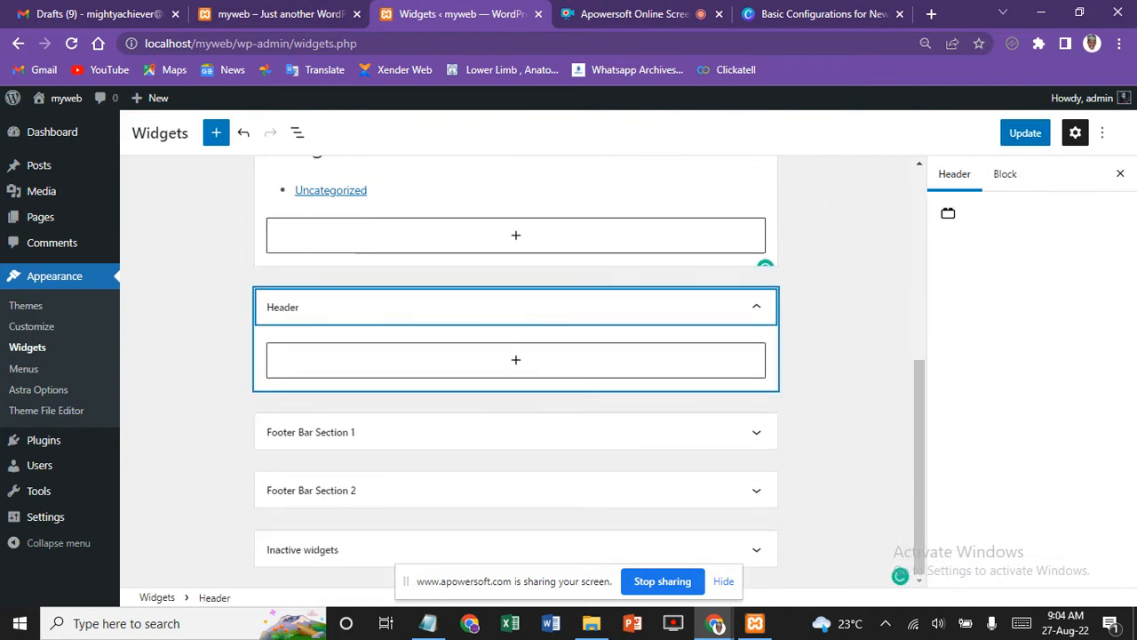
left_click(750, 434)
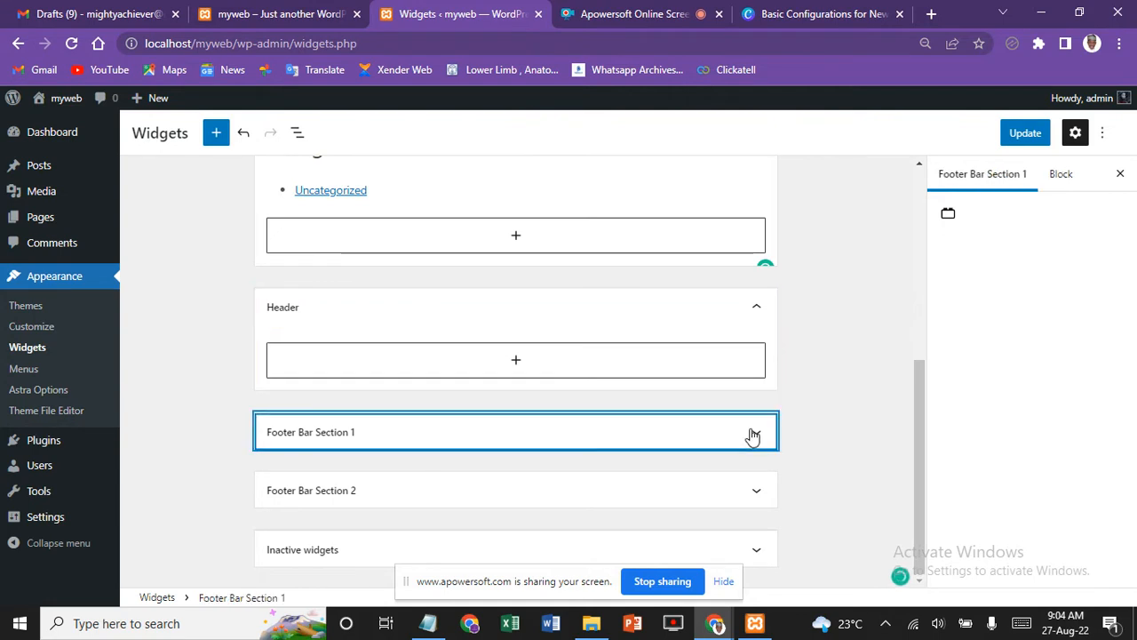
left_click(755, 499)
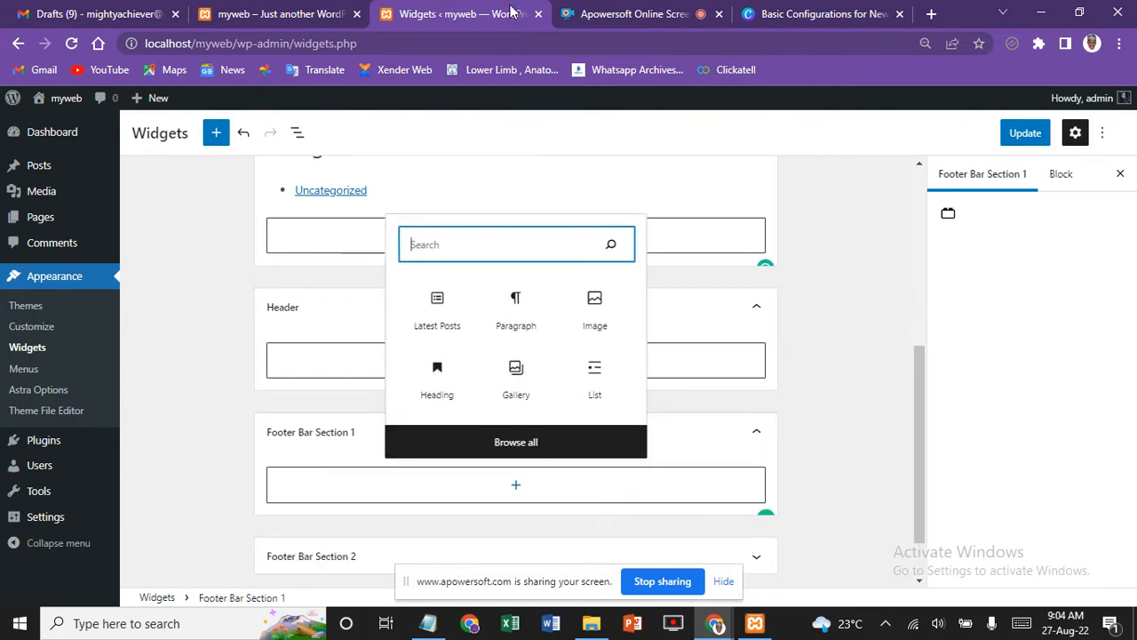
Step: Look over the public myweb home page, comparing its header, sidebar and footer areas
left_click(287, 9)
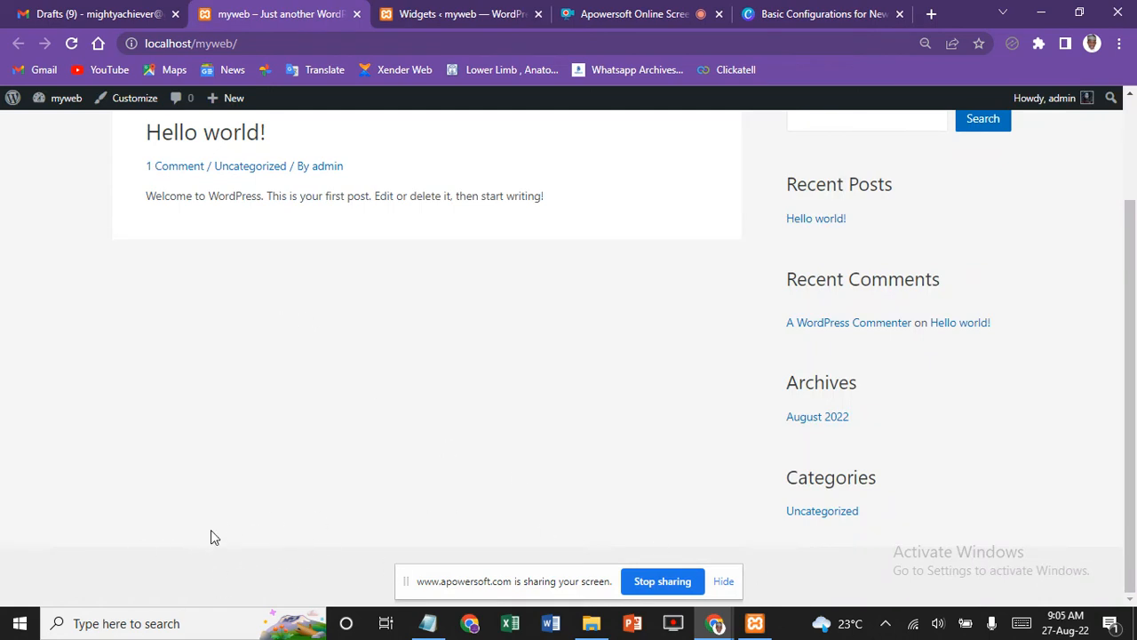
scroll(341, 434, "up", 1)
scroll(340, 435, "down", 1)
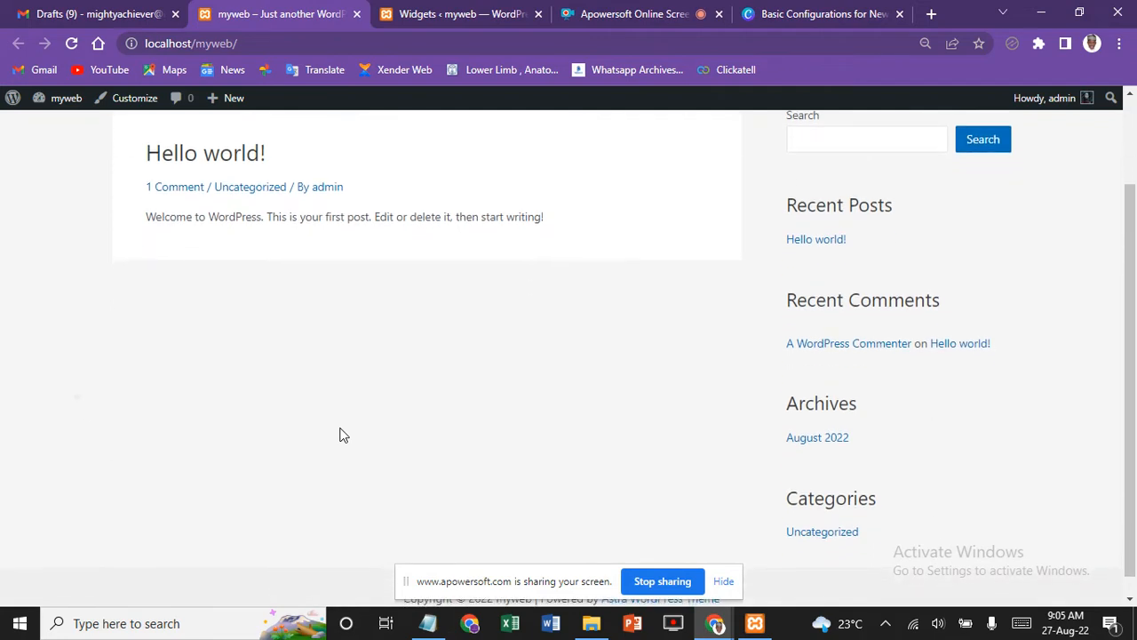
scroll(341, 434, "up", 1)
scroll(340, 435, "down", 1)
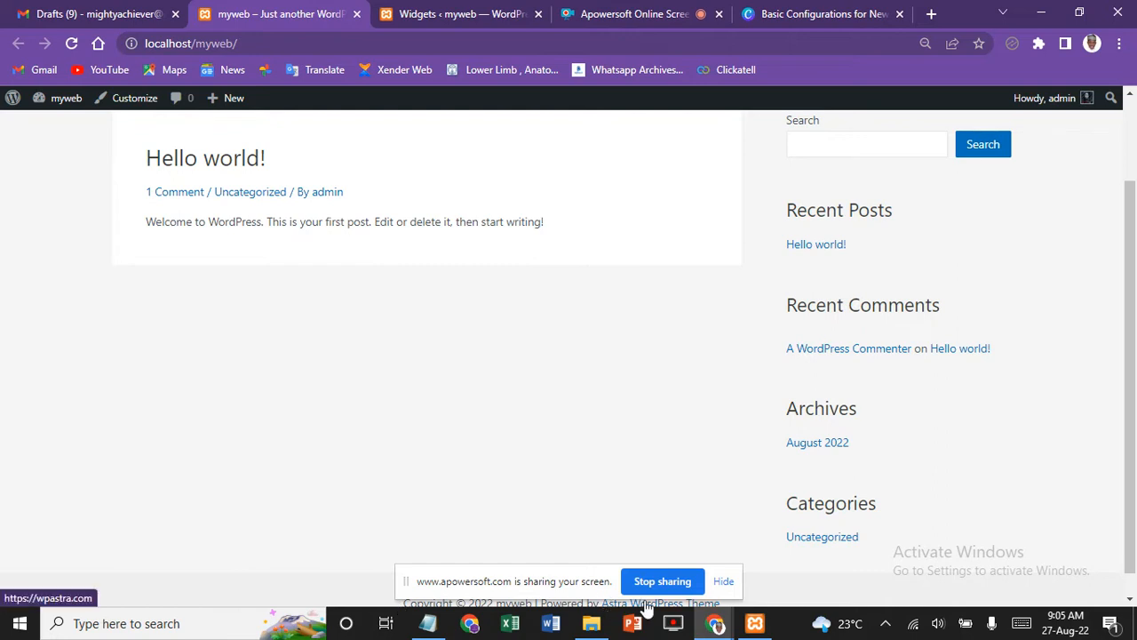
scroll(533, 293, "up", 2)
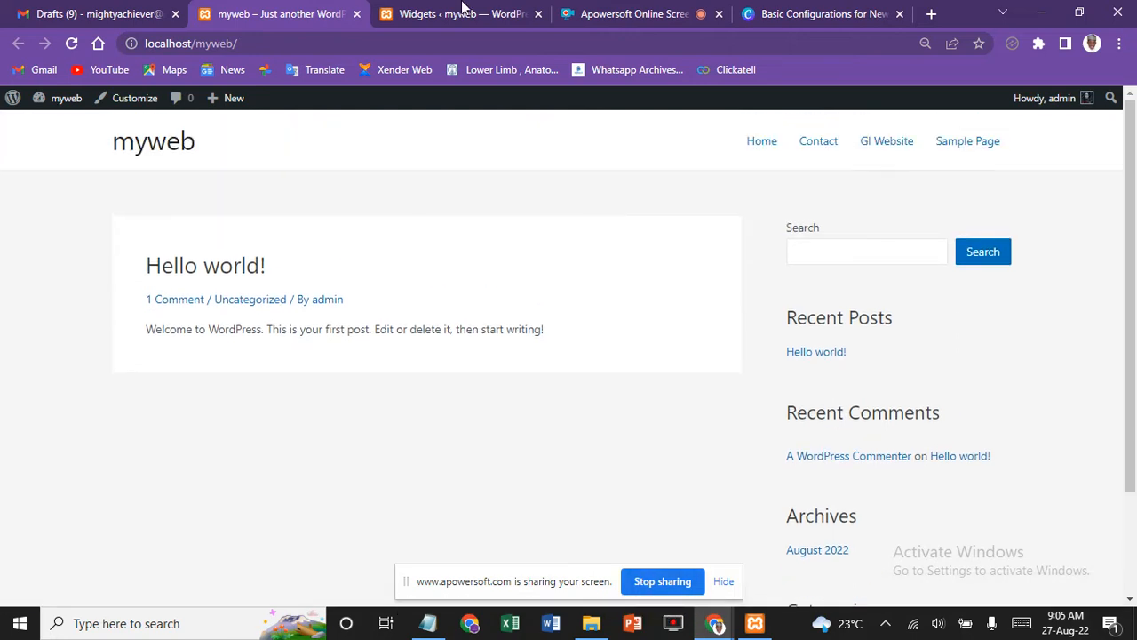
Step: Return to the widget editor, dismiss the open block picker and save the widget changes
left_click(462, 14)
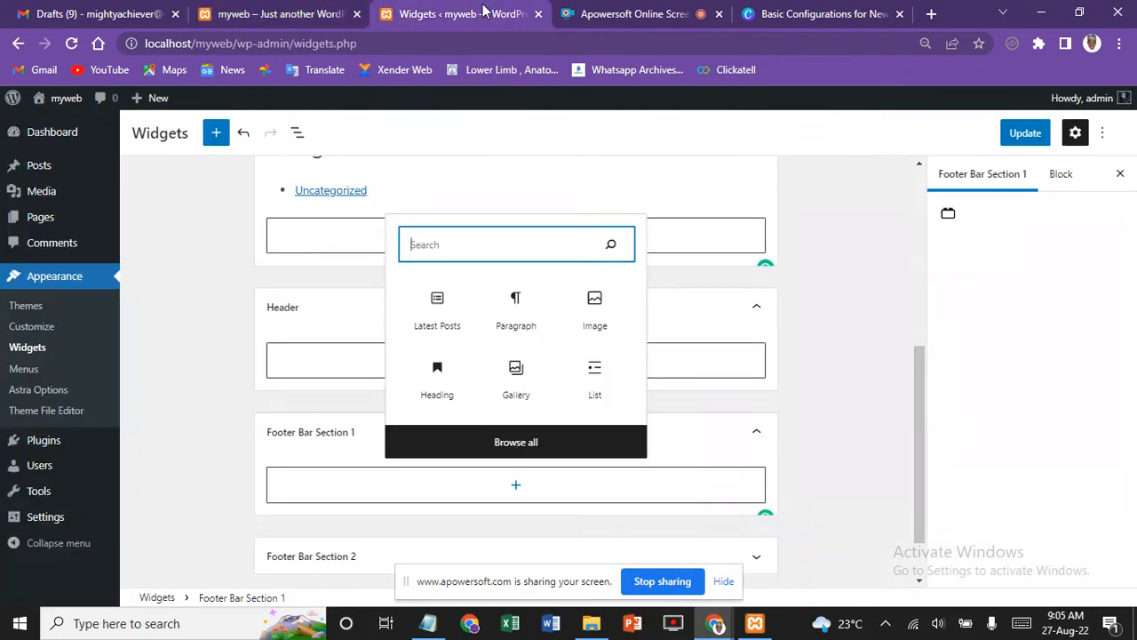
left_click(231, 268)
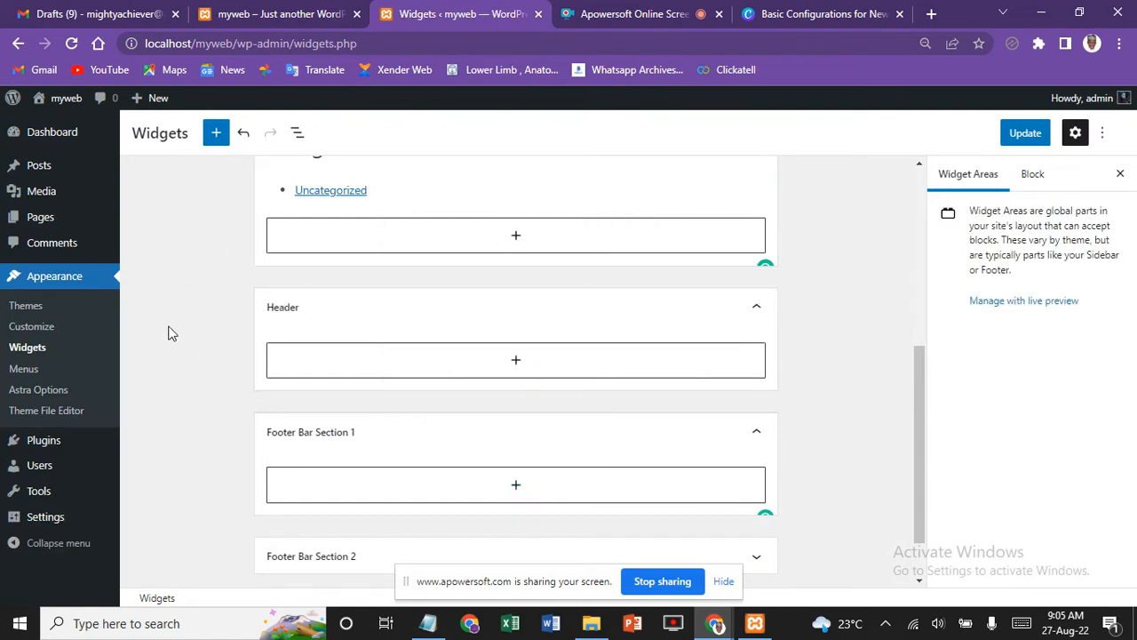
left_click(531, 307)
scroll(394, 338, "up", 5)
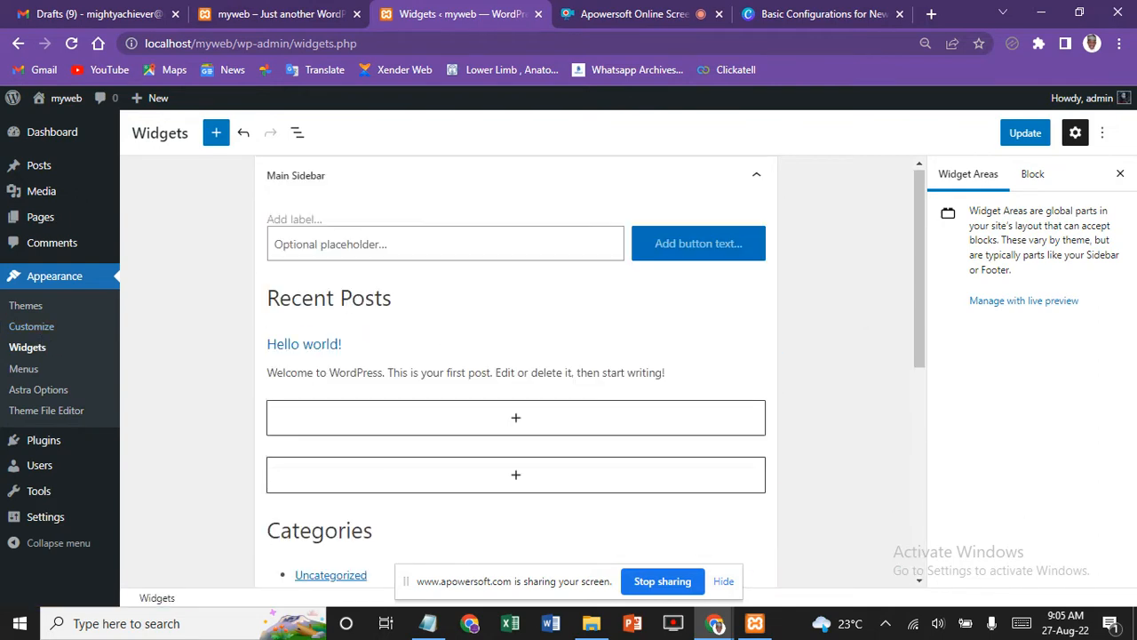
scroll(515, 365, "down", 5)
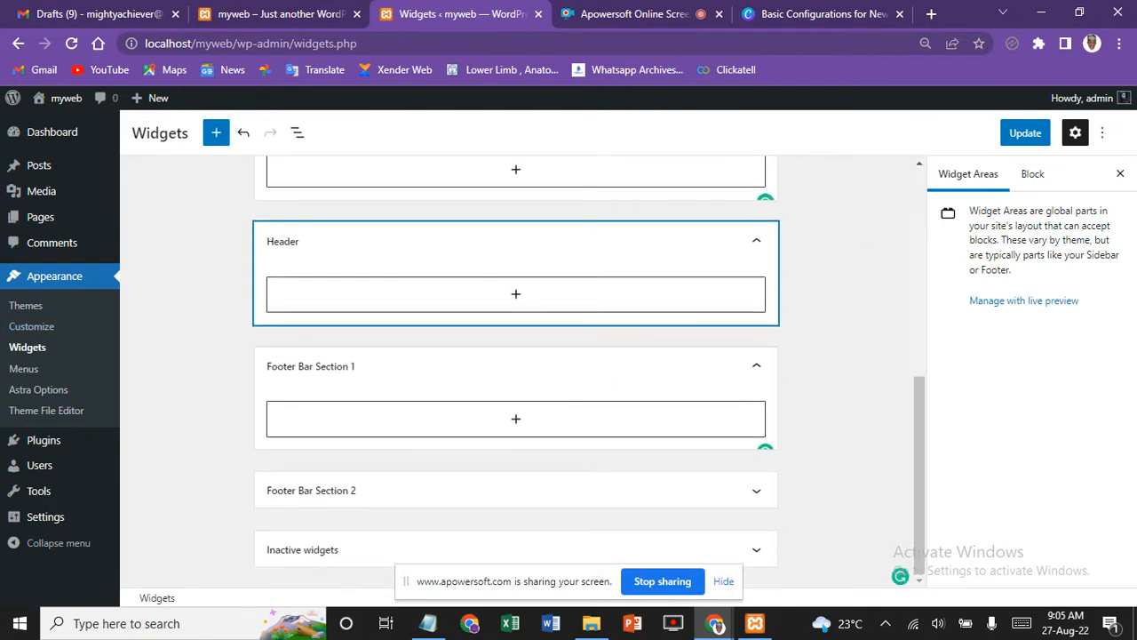
scroll(516, 364, "up", 8)
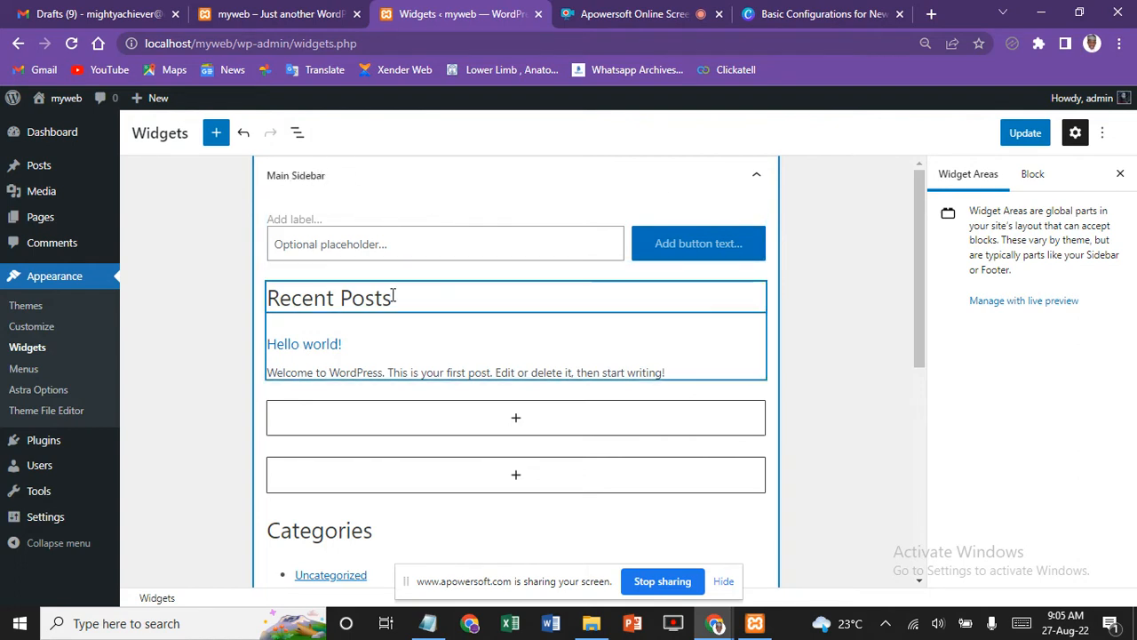
scroll(394, 296, "down", 4)
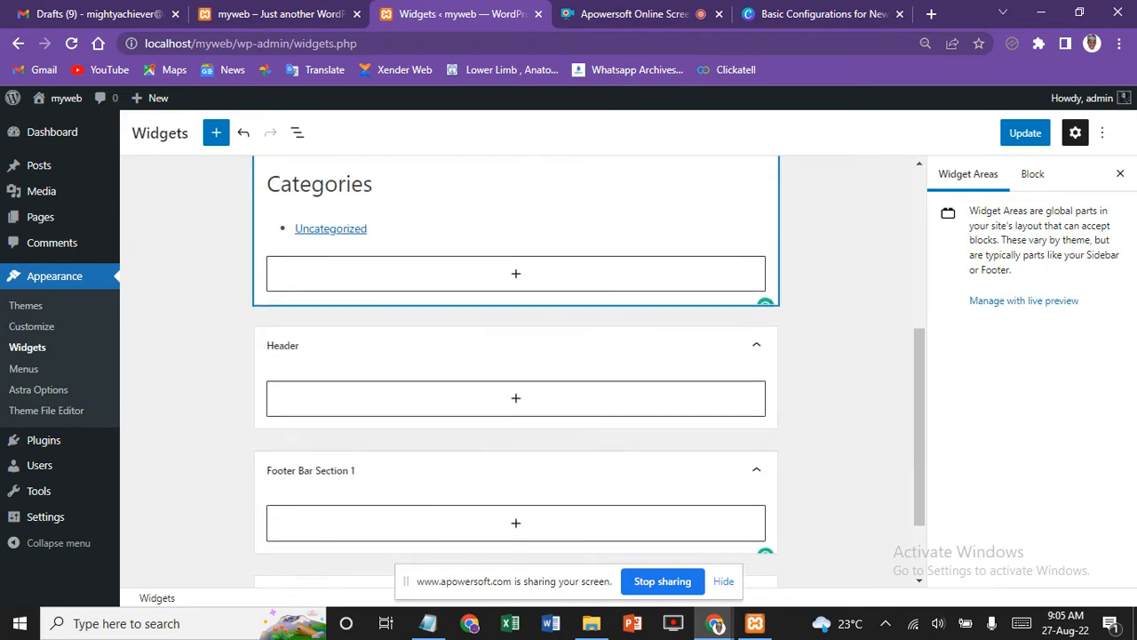
scroll(515, 356, "up", 1)
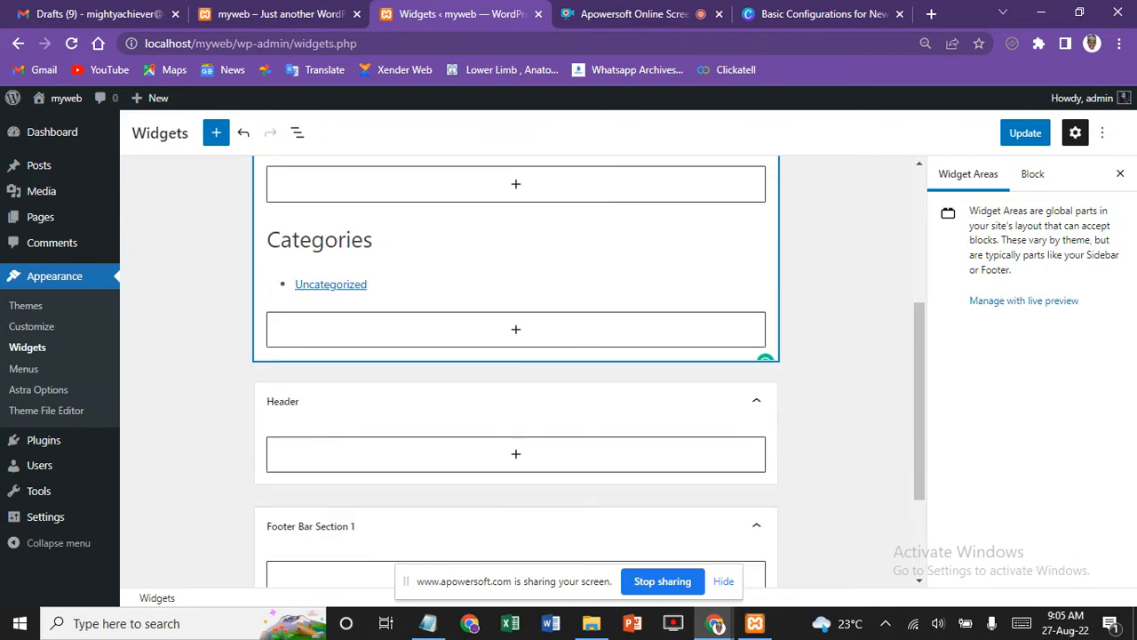
scroll(516, 356, "up", 2)
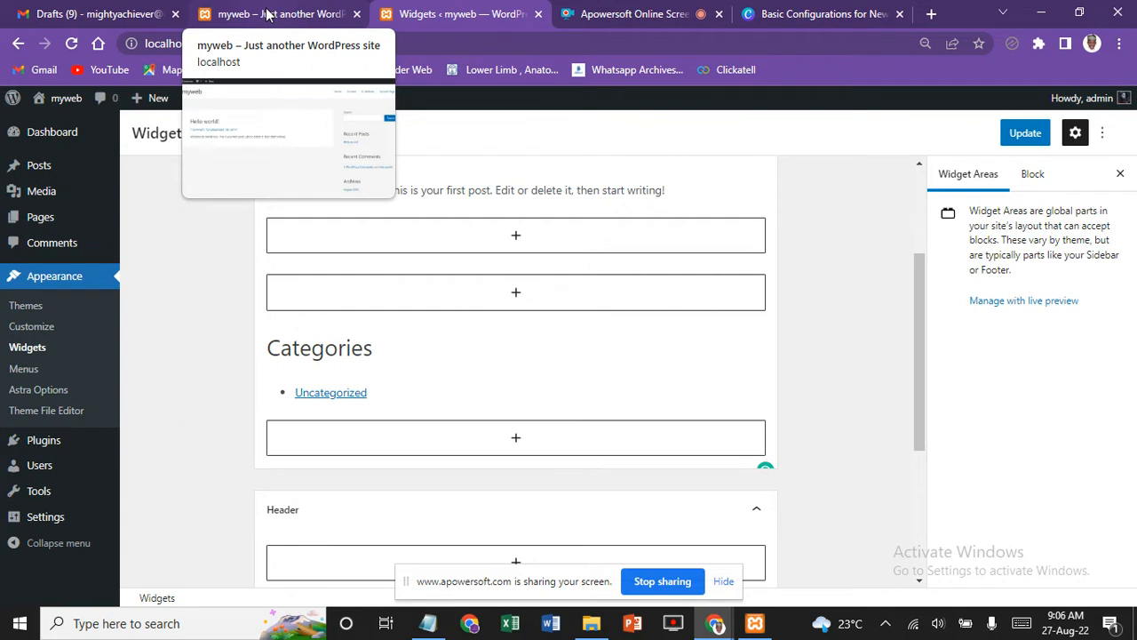
left_click(1023, 133)
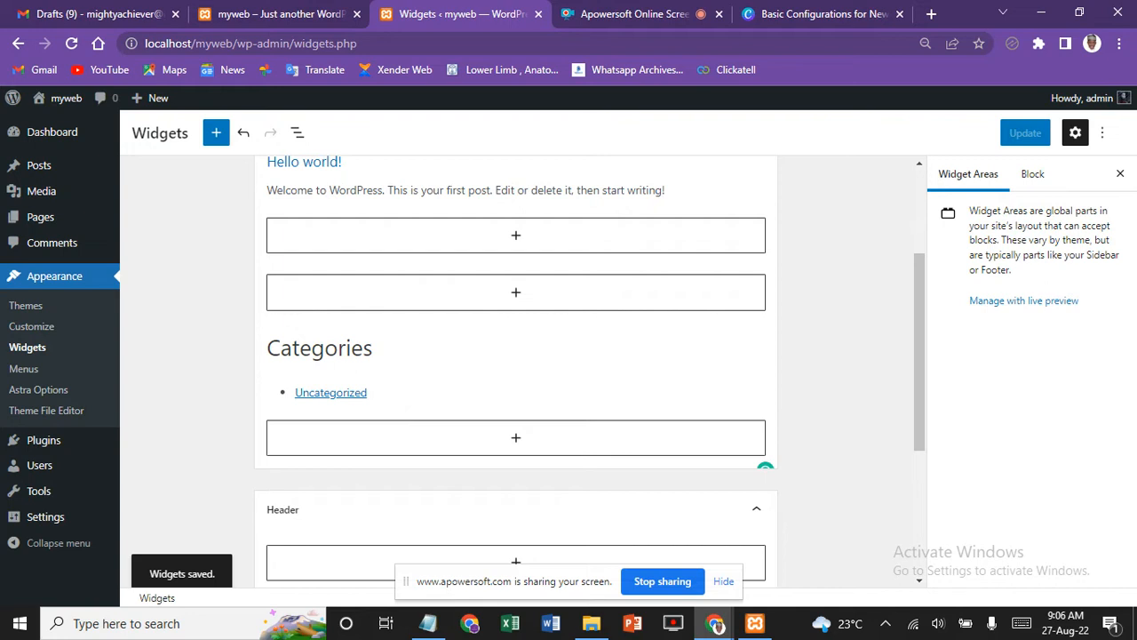
Step: Delete the Hello Dolly plugin from the installed plugins and confirm the deletion
left_click(44, 441)
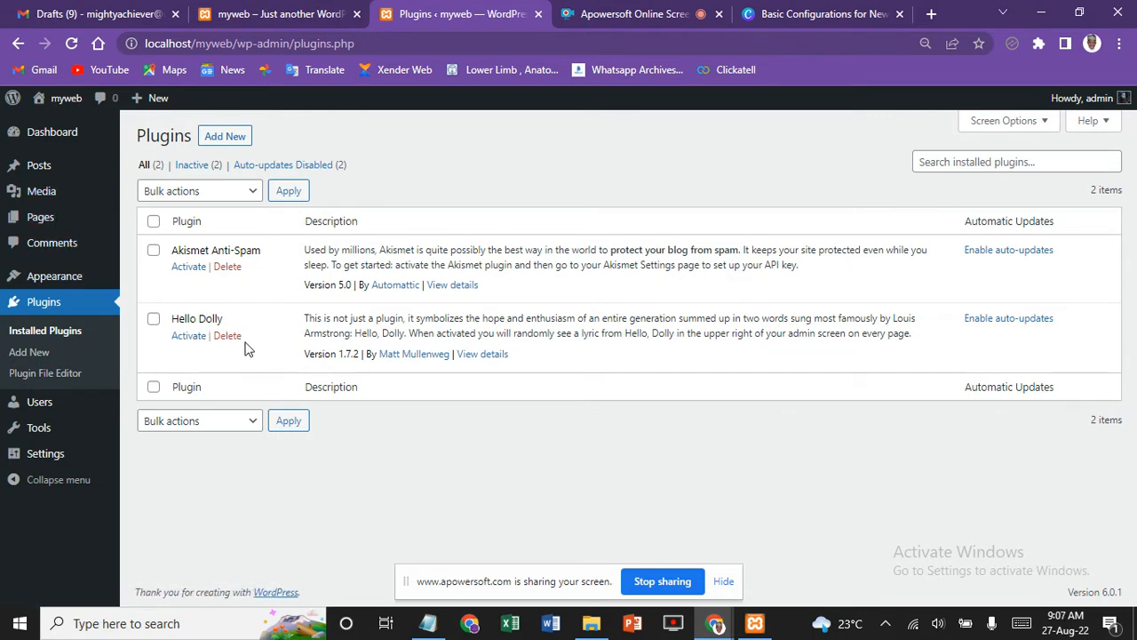
mouse_move(70, 283)
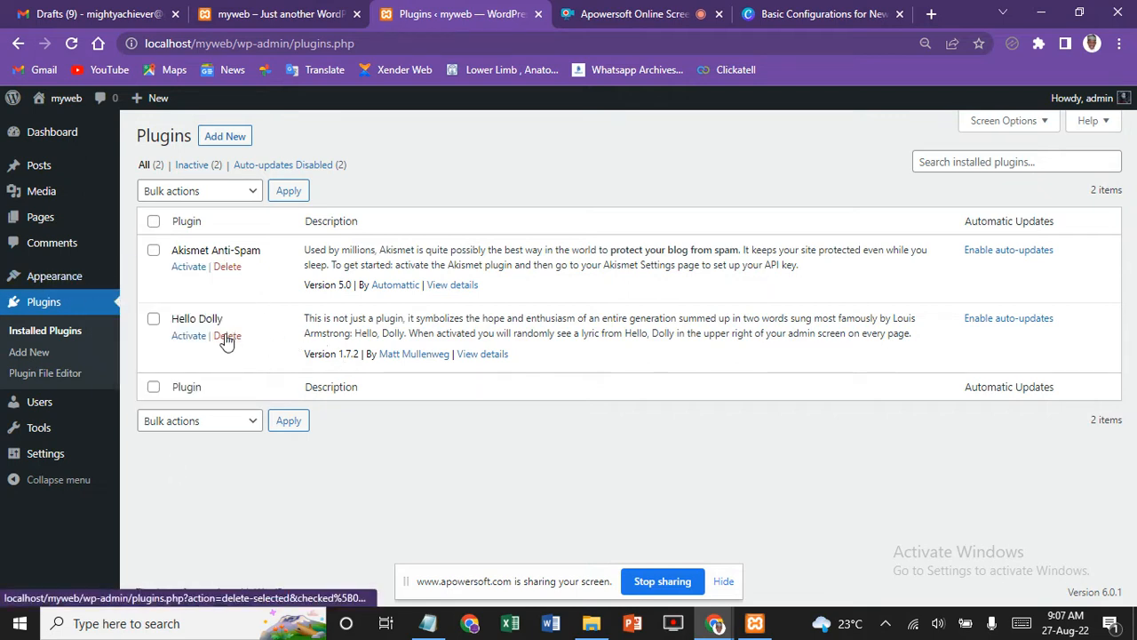
left_click(227, 335)
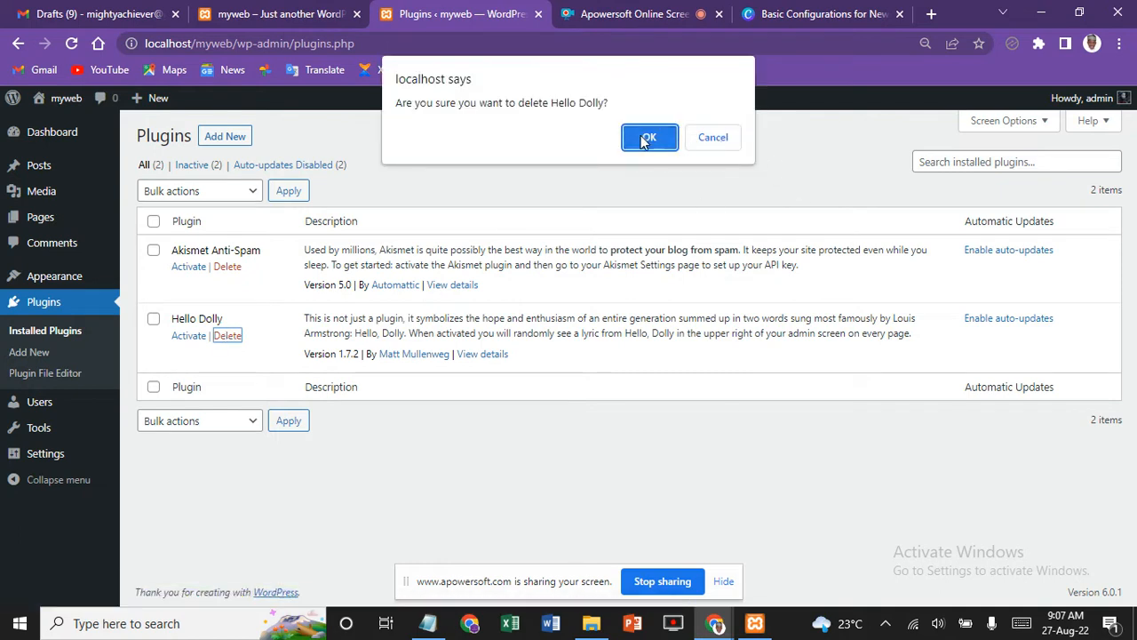
left_click(645, 138)
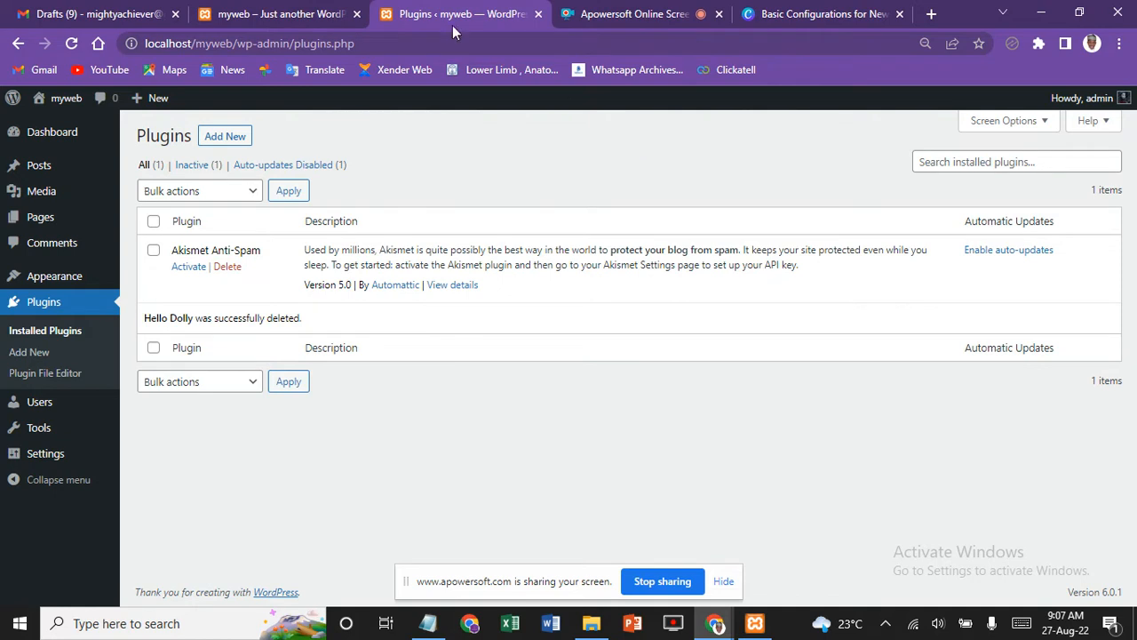
Step: Search the plugin directory for jetpack, and install and activate Jetpack – WP Security, Backup, Speed, & Growth
left_click(224, 140)
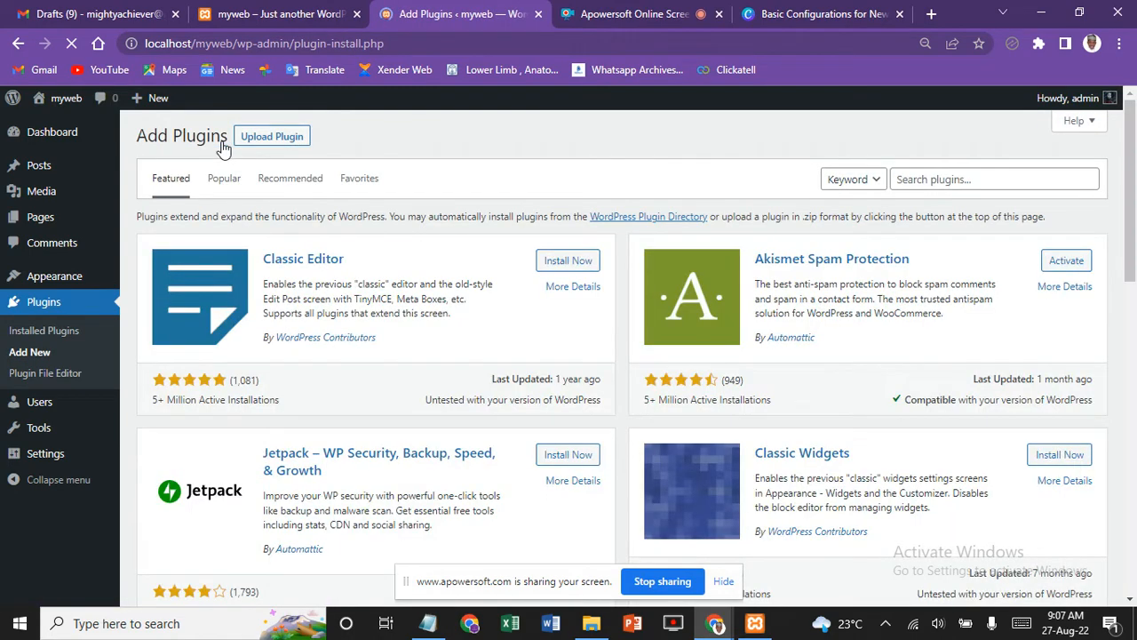
left_click(932, 180)
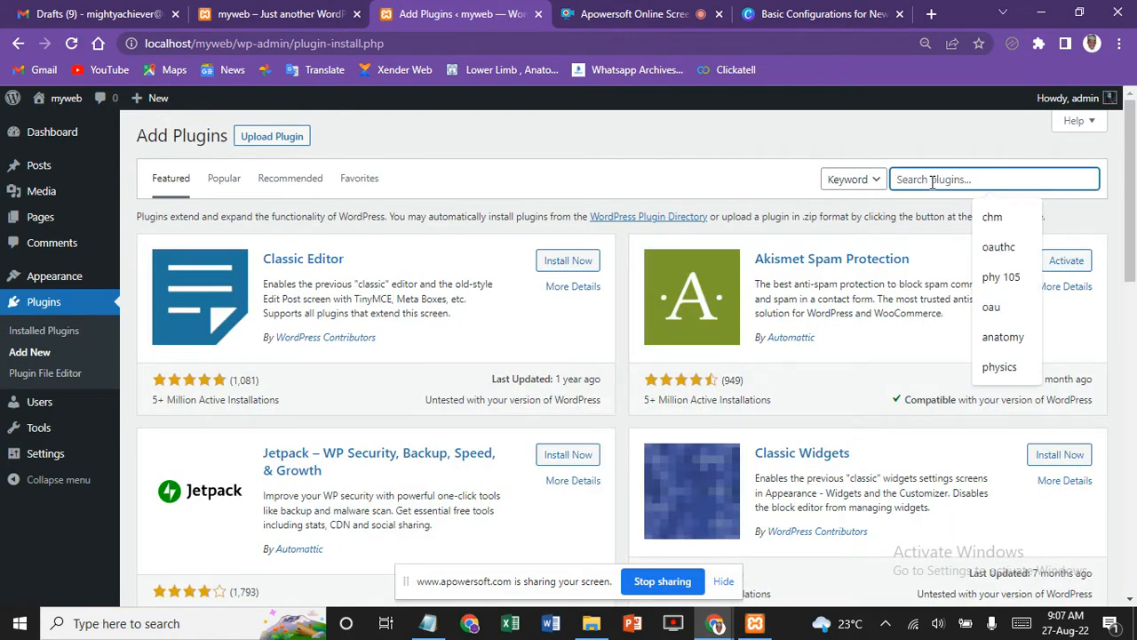
type("jeap")
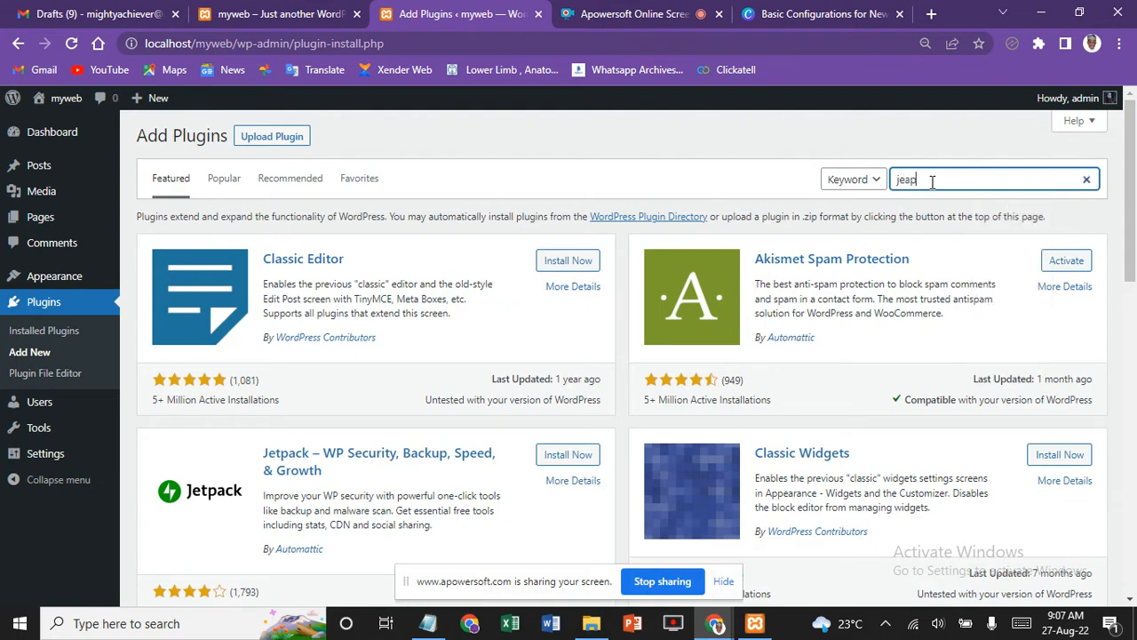
key("BackSpace")
key("BackSpace")
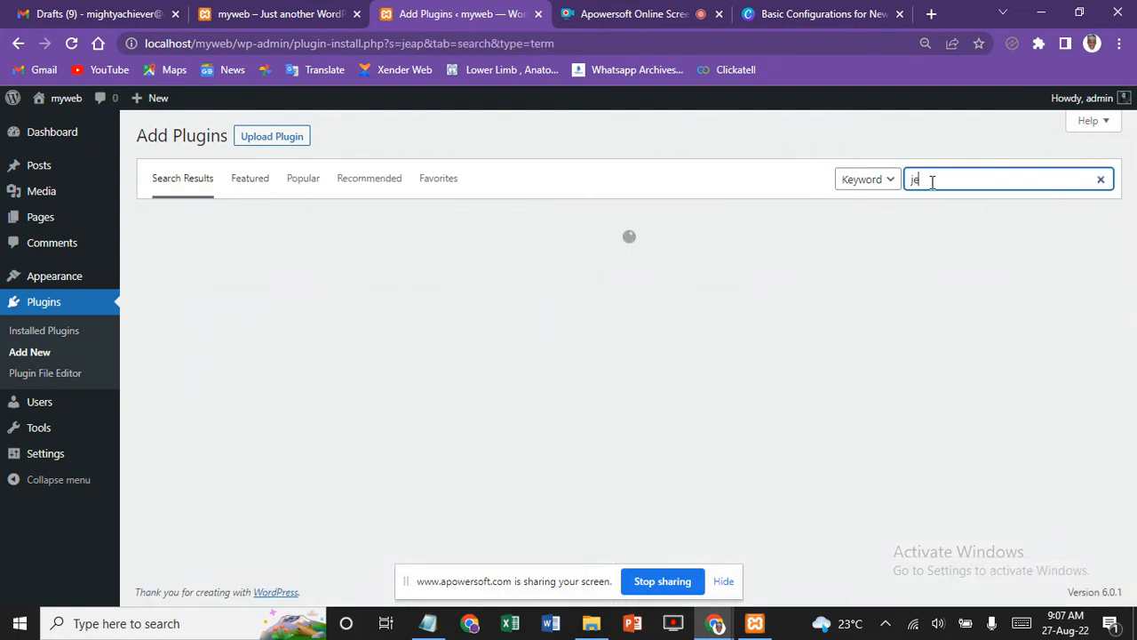
type("tpack")
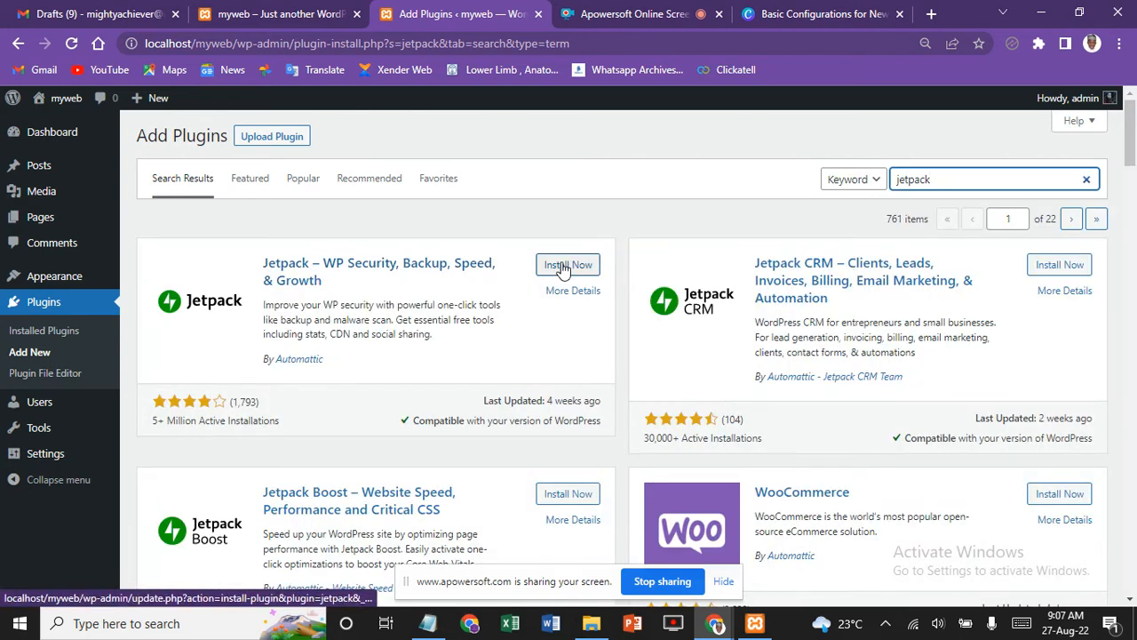
left_click(564, 266)
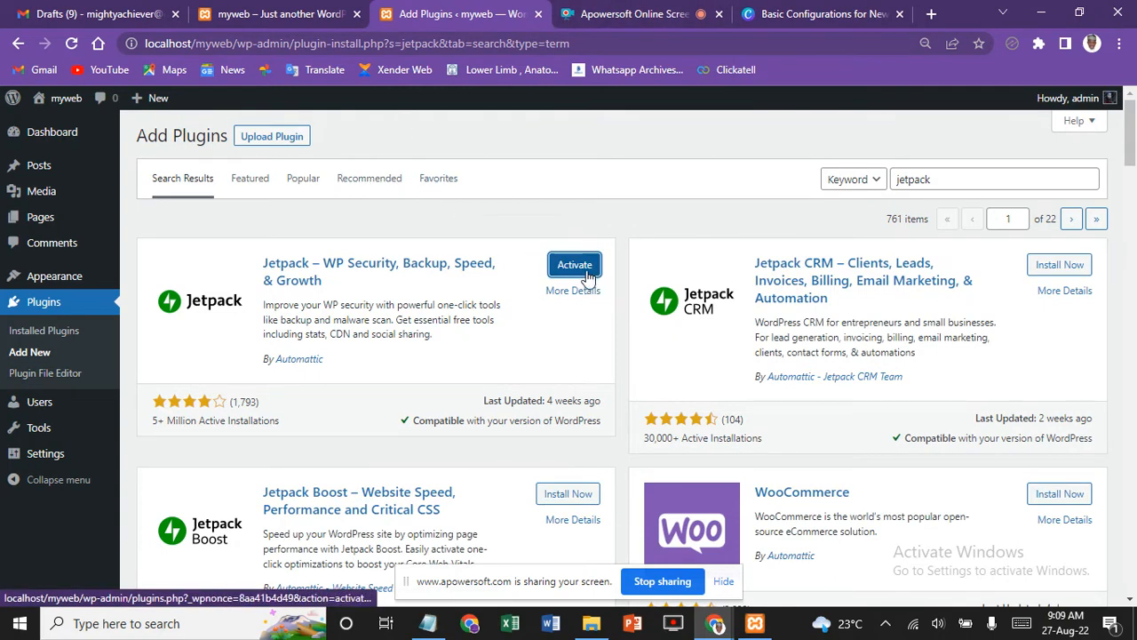
left_click(562, 272)
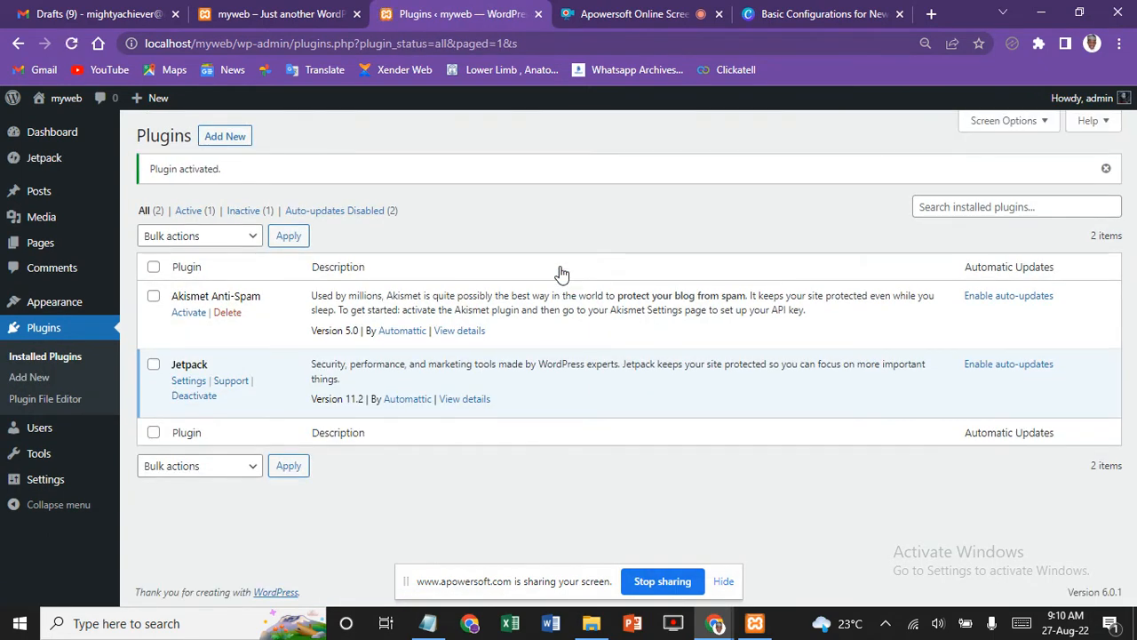
Step: Open the Jetpack plugin's settings and examine the Security, Performance, Writing and Sharing options
left_click(188, 380)
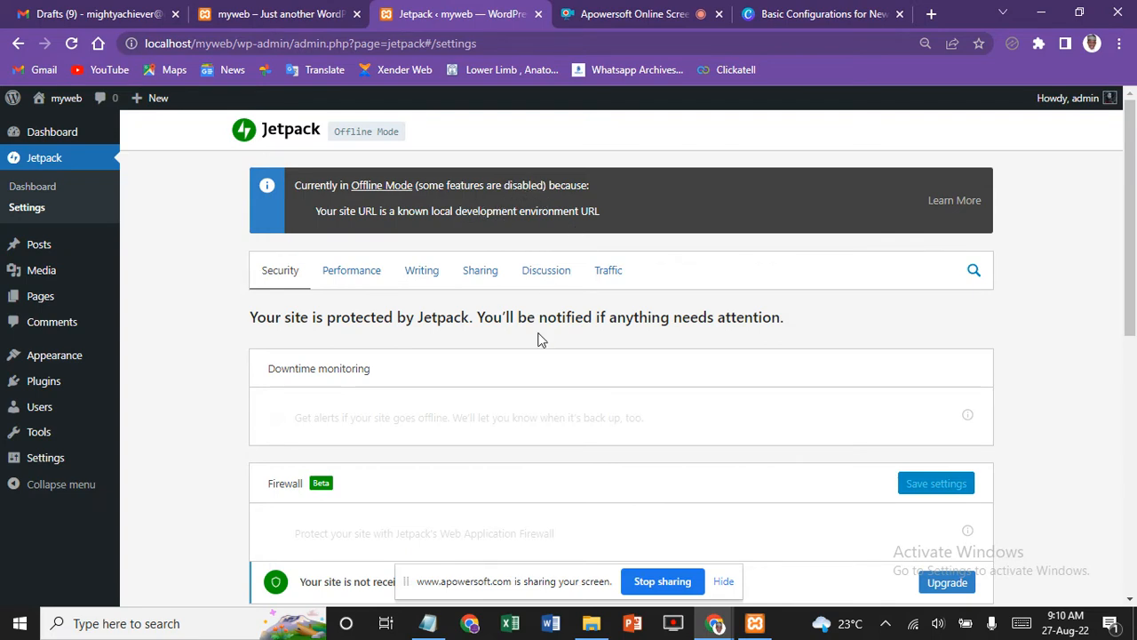
scroll(538, 338, "down", 1)
scroll(622, 355, "down", 3)
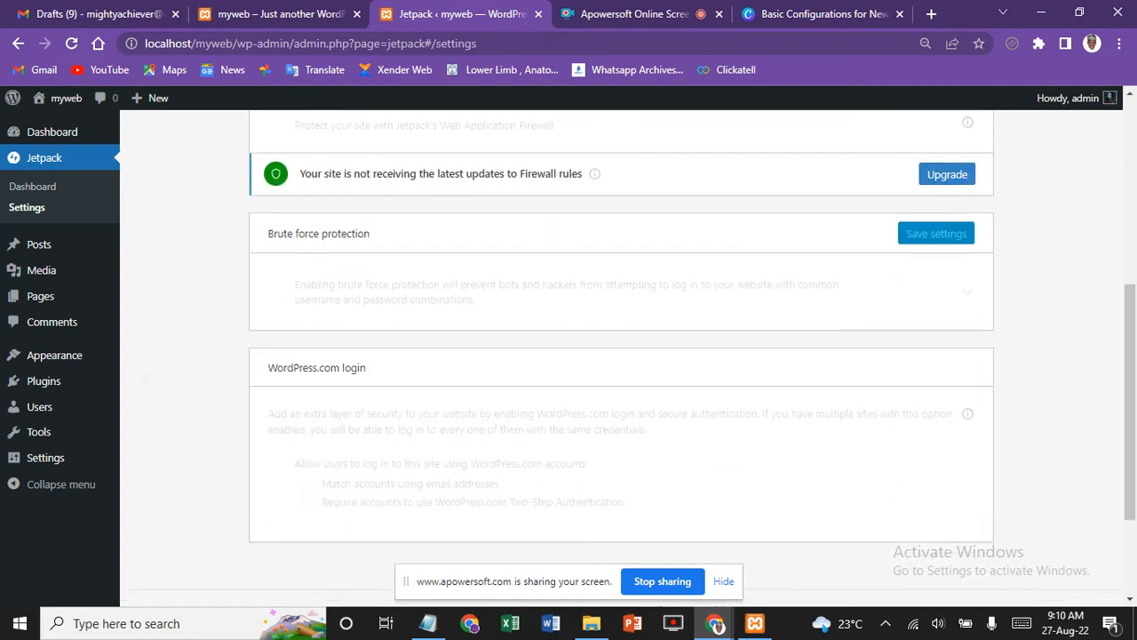
scroll(622, 355, "up", 4)
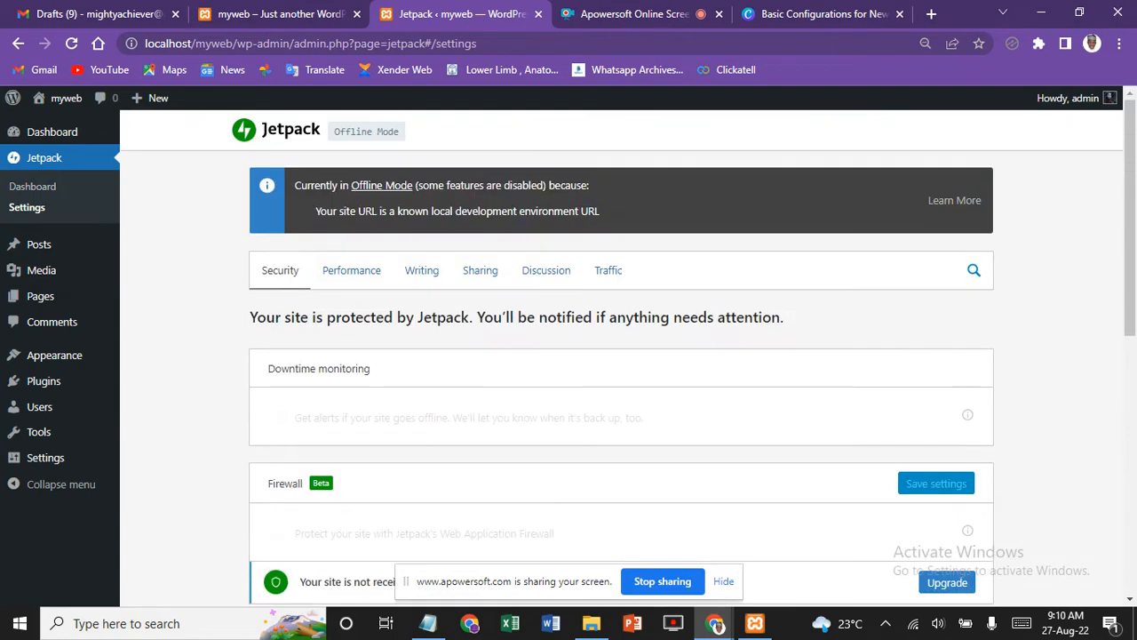
left_click(351, 270)
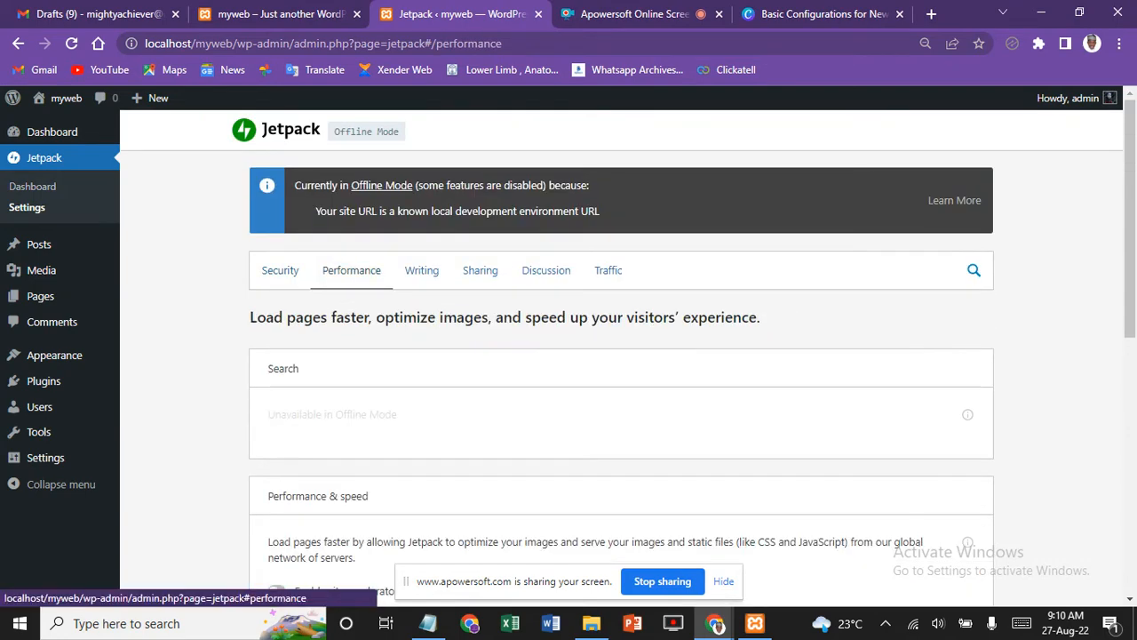
left_click(422, 270)
scroll(422, 270, "down", 2)
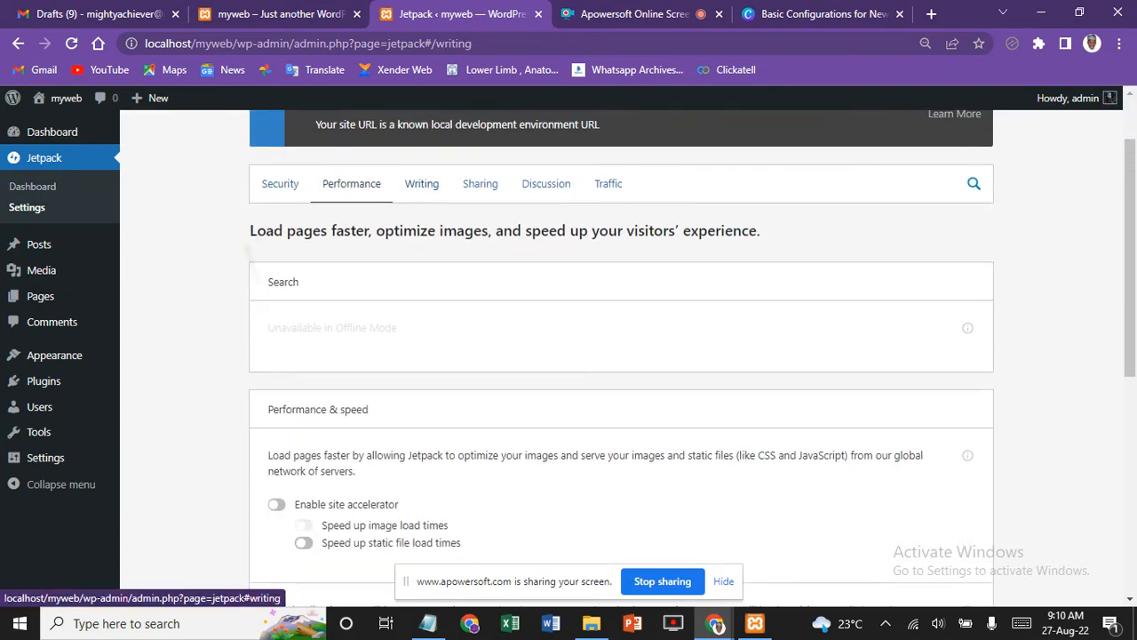
scroll(622, 355, "down", 2)
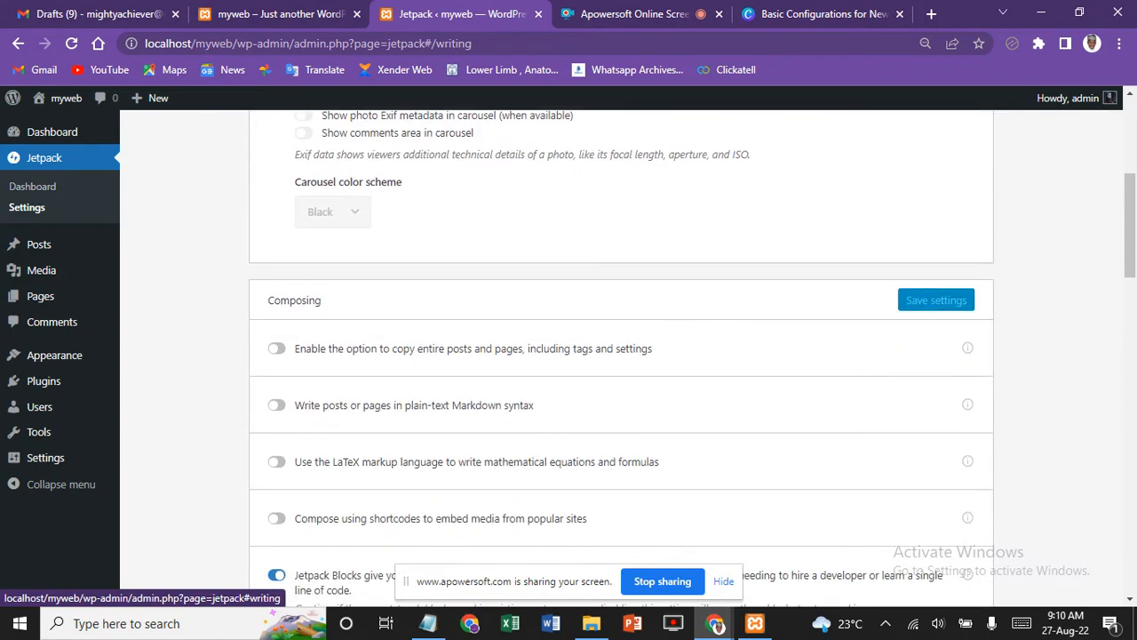
scroll(622, 355, "up", 4)
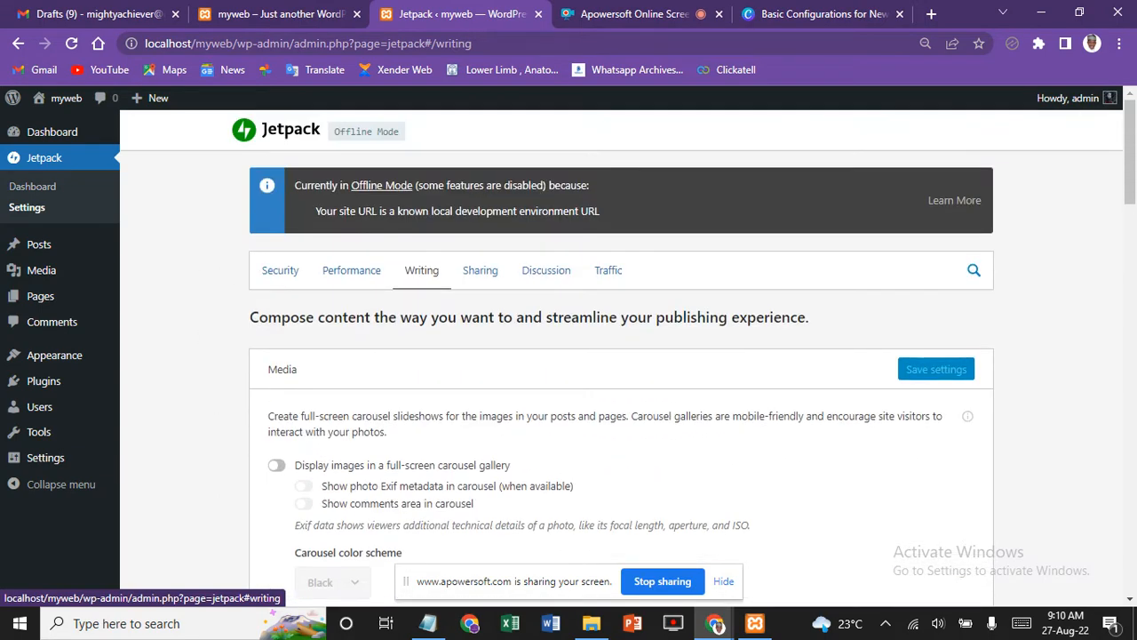
left_click(480, 270)
scroll(622, 356, "down", 4)
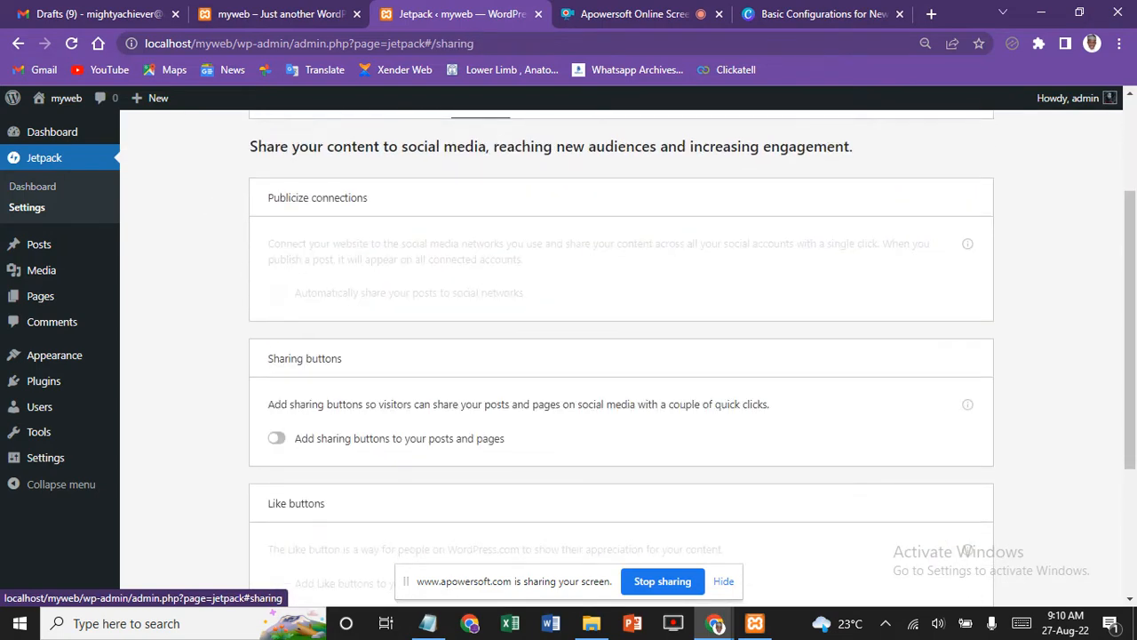
Step: Examine the remaining Sharing options and the Discussion and Traffic options in the Jetpack settings
scroll(622, 356, "down", 1)
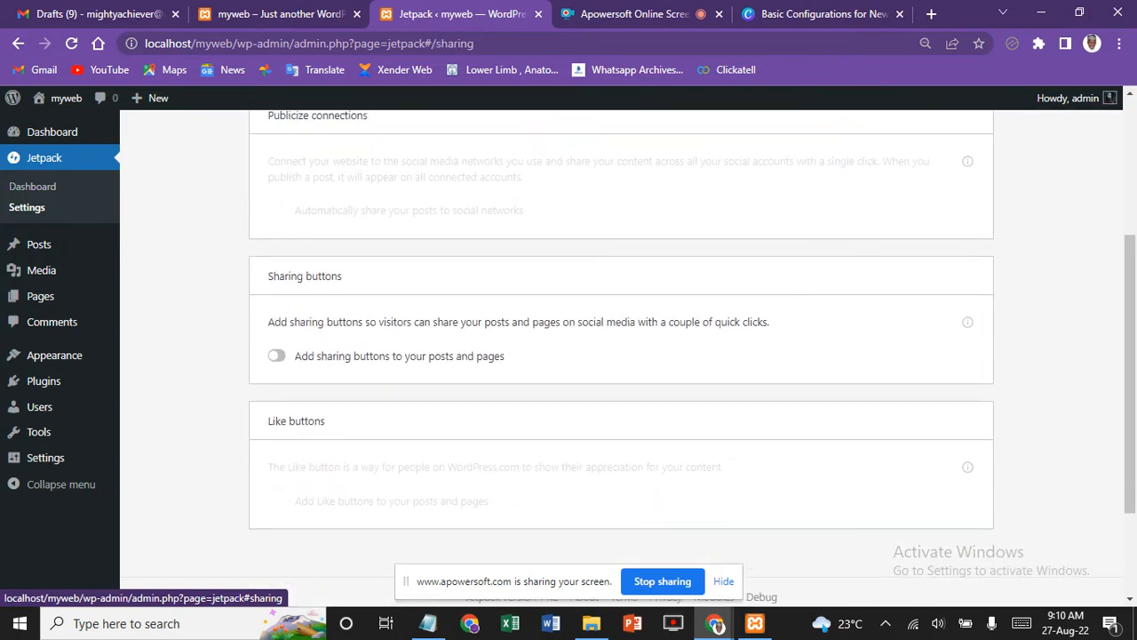
scroll(622, 356, "up", 2)
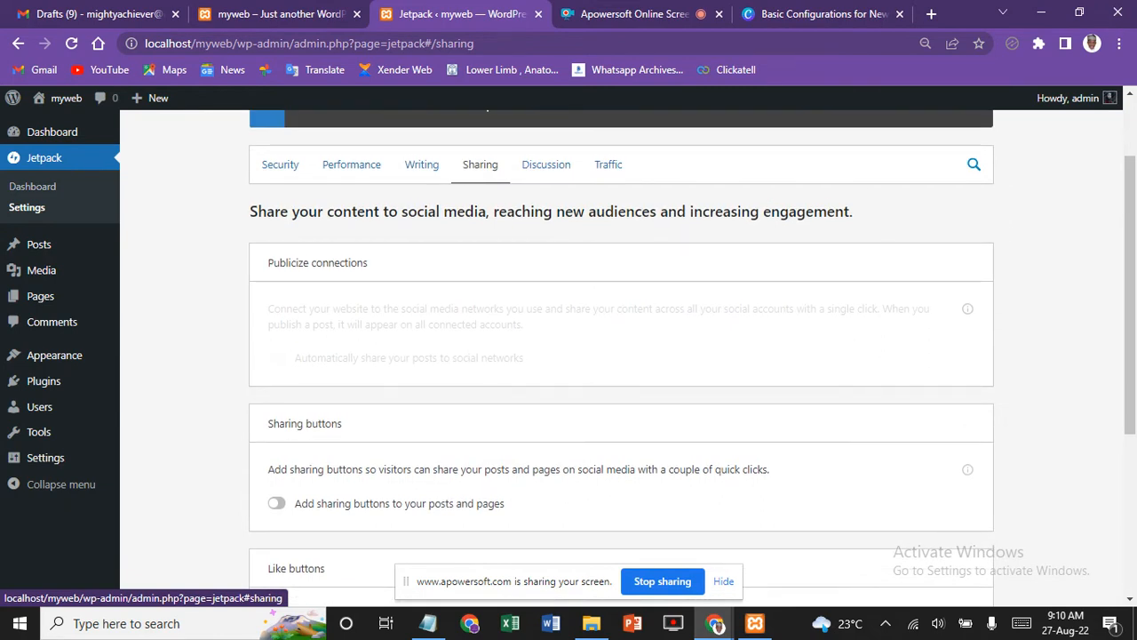
left_click(546, 164)
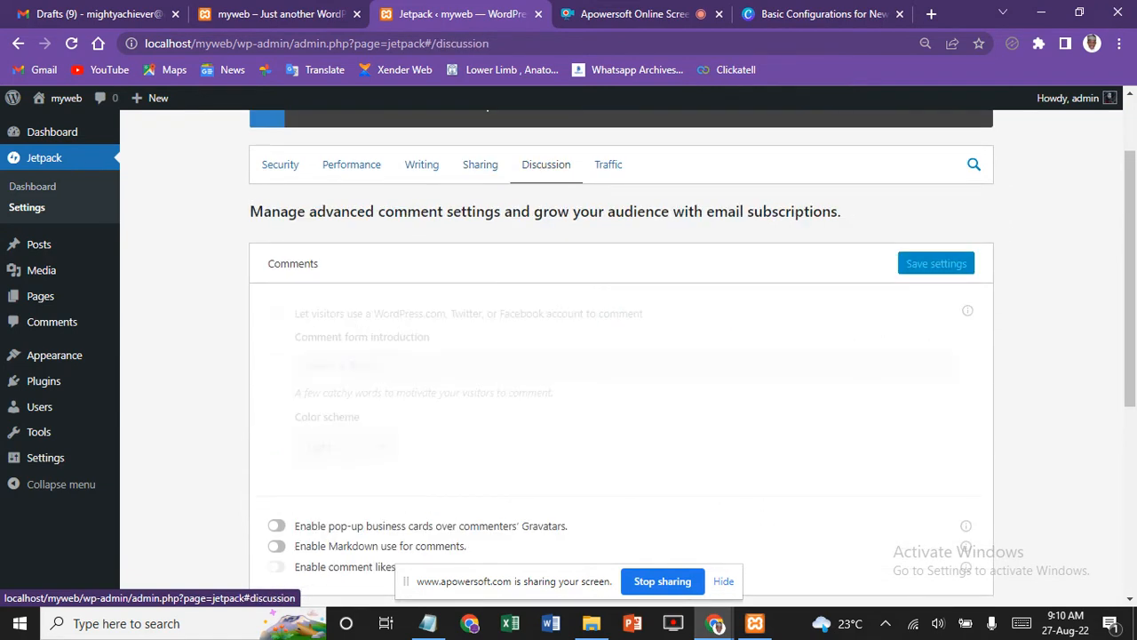
scroll(622, 355, "down", 3)
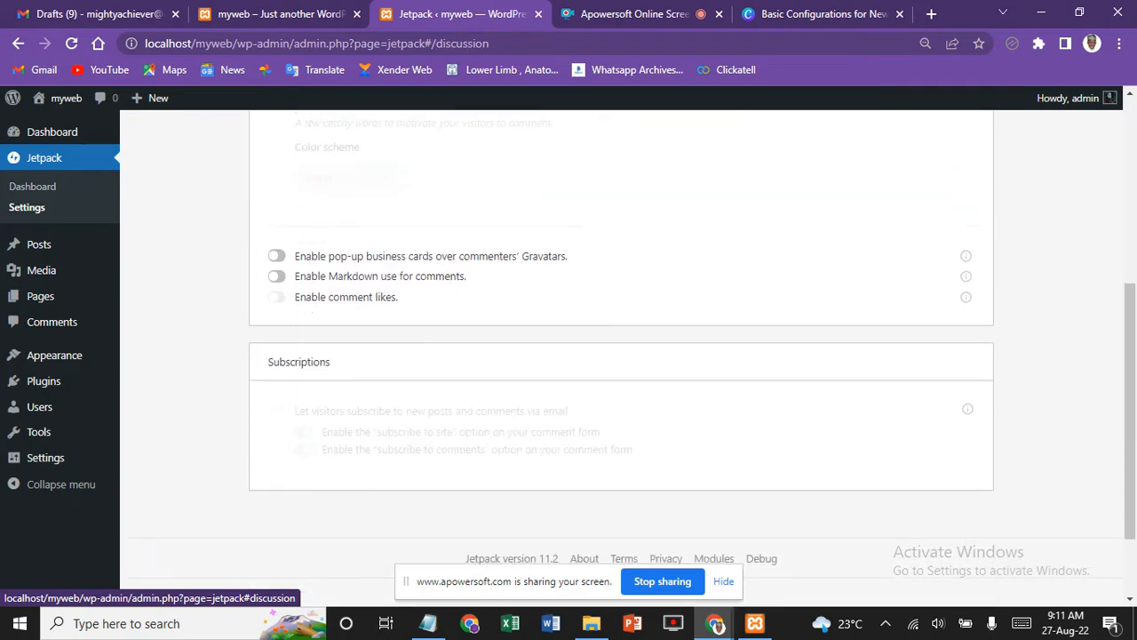
scroll(622, 355, "up", 5)
left_click(612, 272)
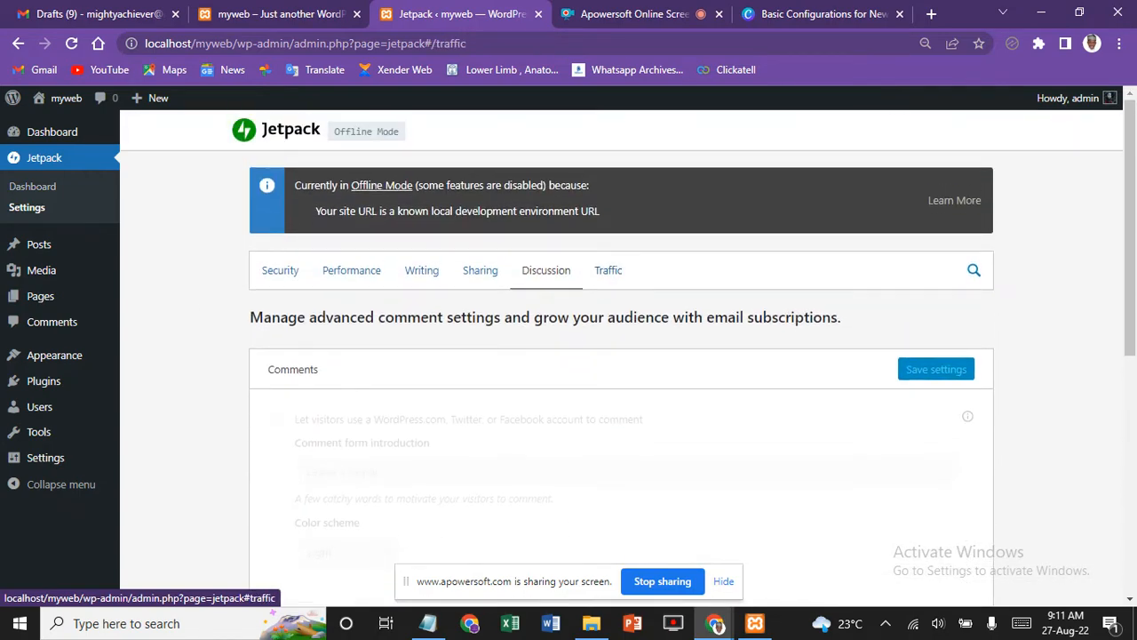
scroll(622, 355, "down", 5)
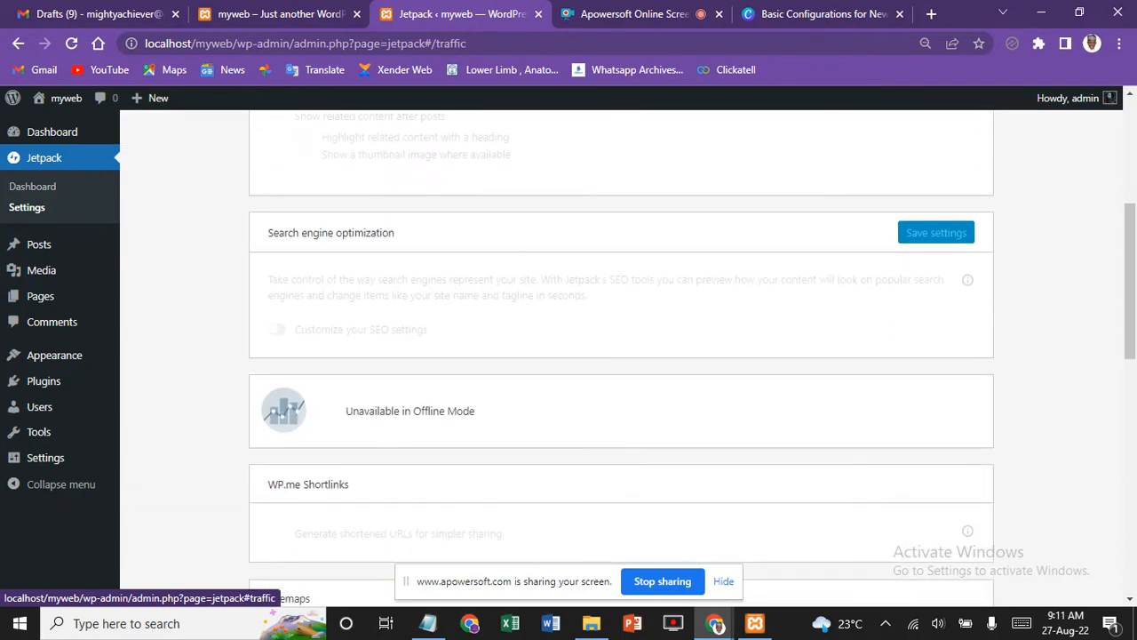
scroll(622, 356, "up", 4)
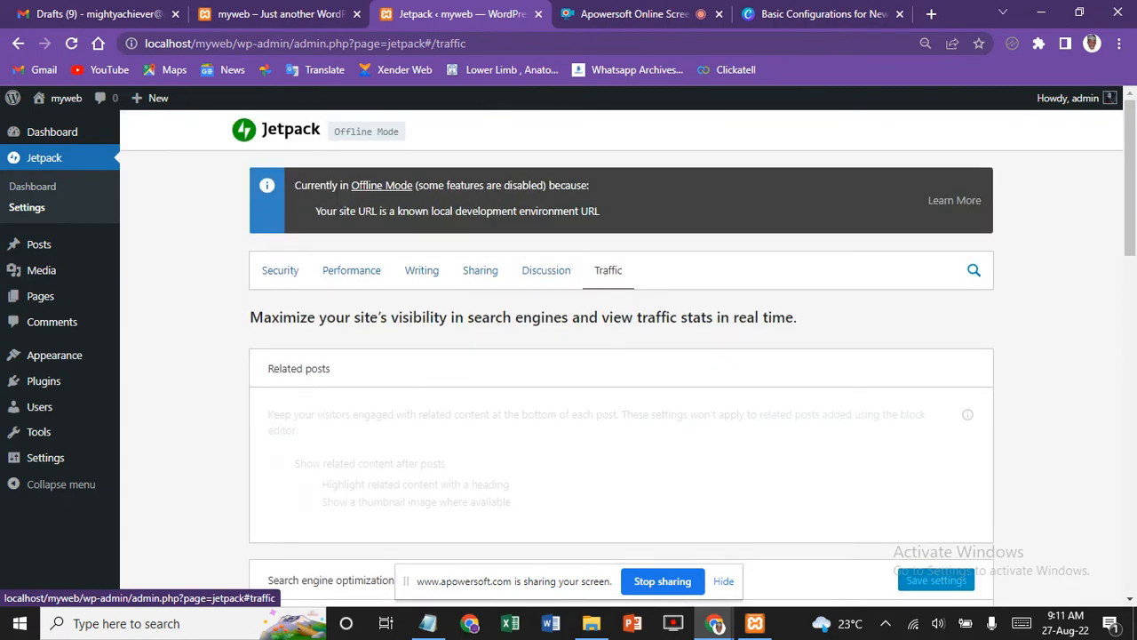
Step: Search the plugin directory for seedprod, and install and activate Website Builder by SeedProd
left_click(44, 380)
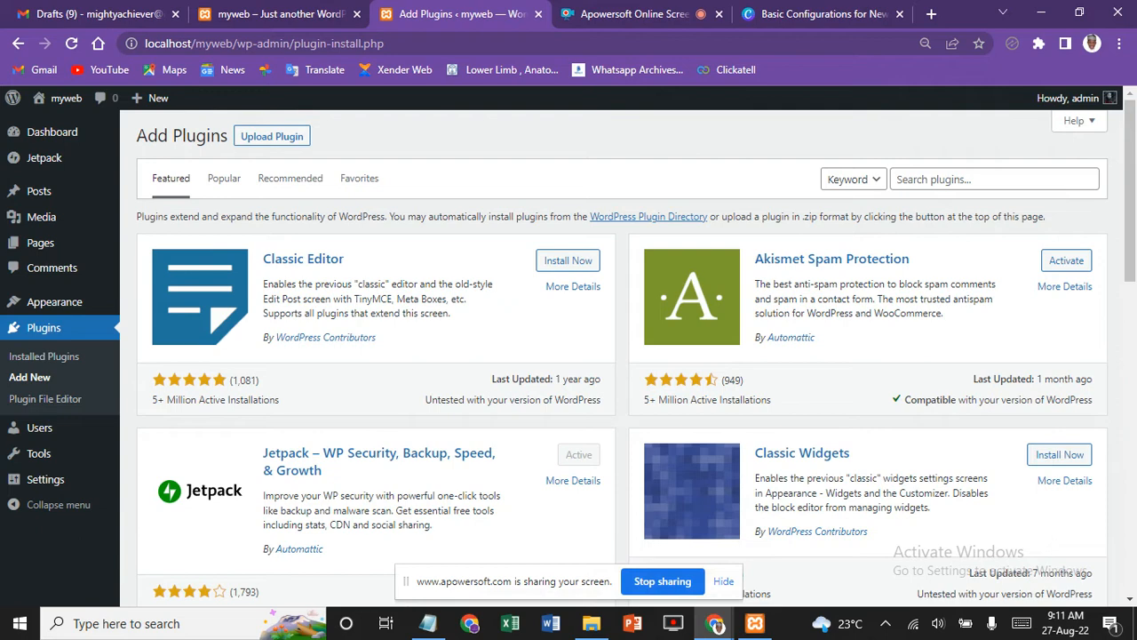
left_click(994, 179)
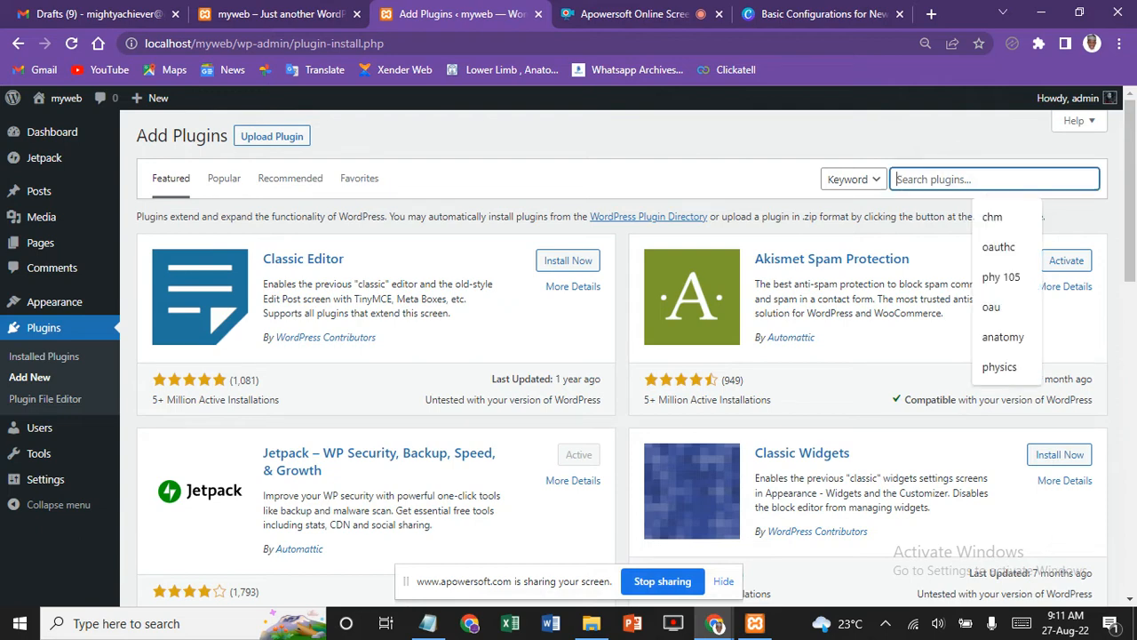
type("seed")
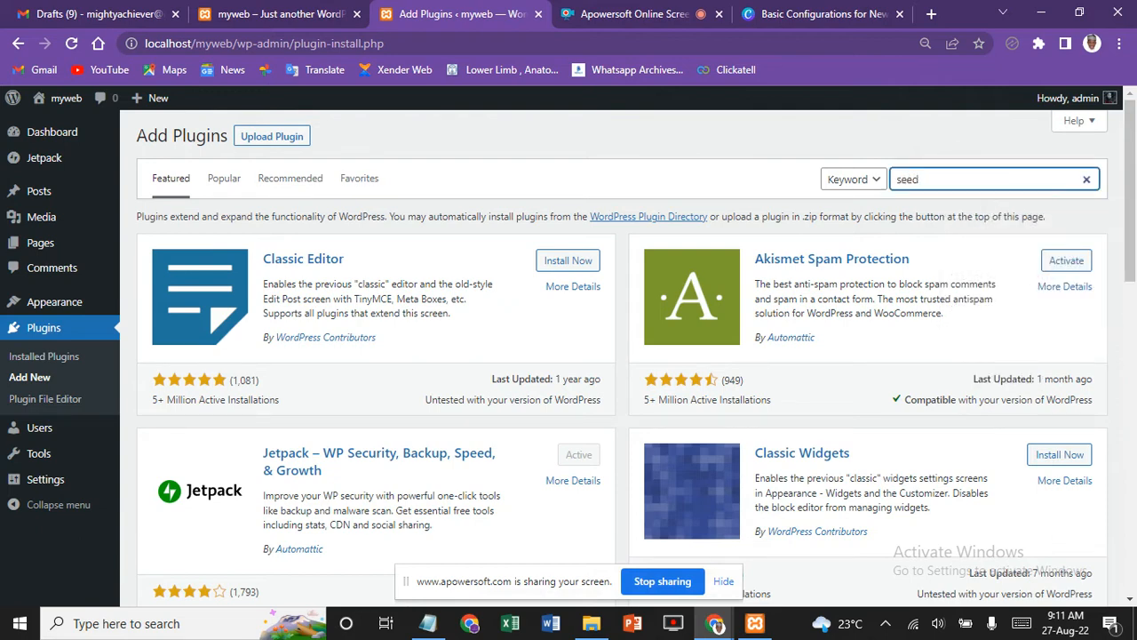
type("prod")
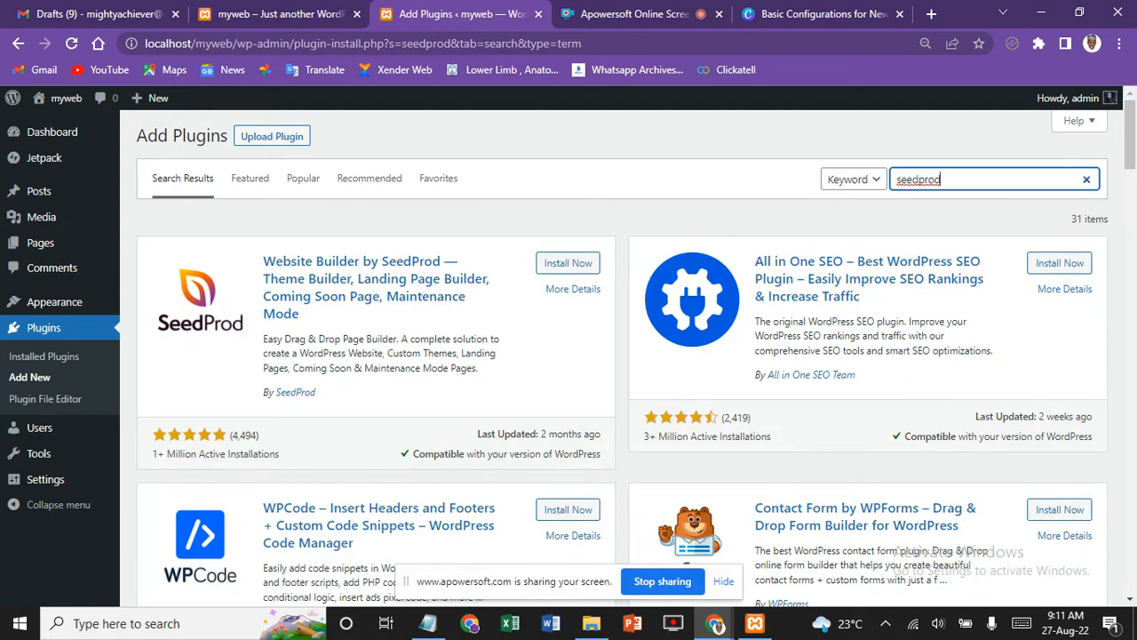
left_click(568, 263)
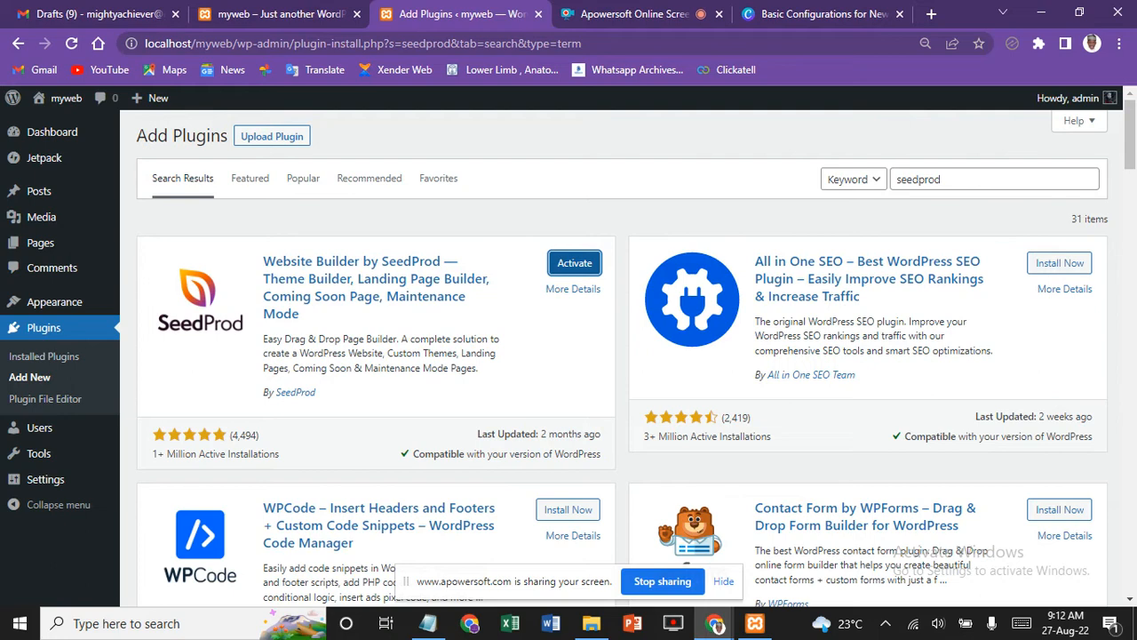
left_click(574, 262)
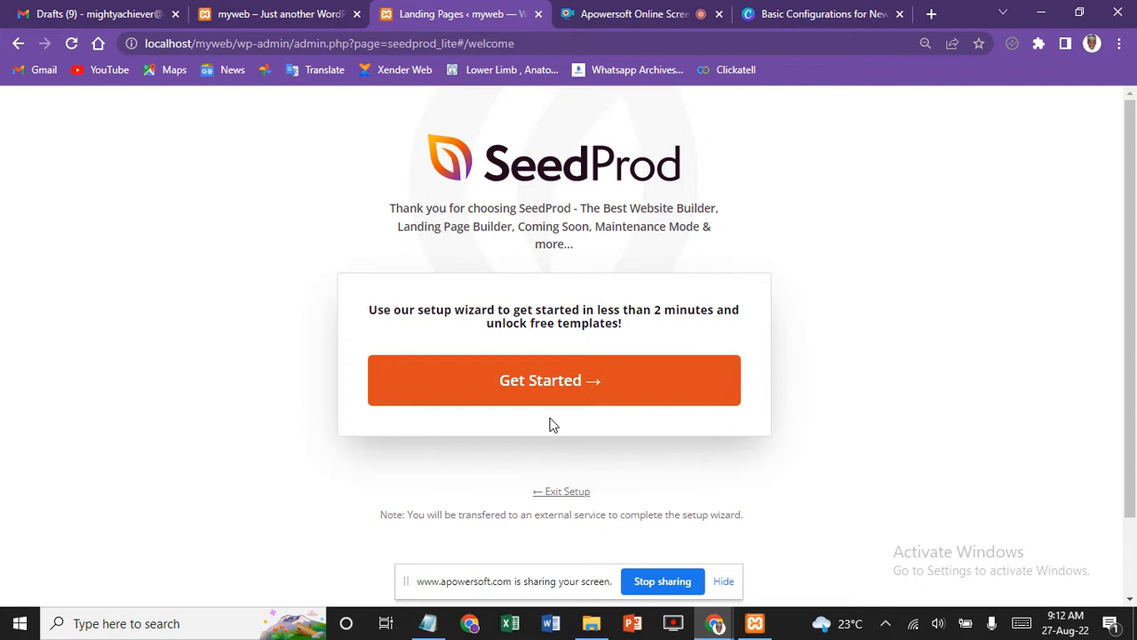
Step: Start the SeedProd setup wizard, choose Setup a Coming Soon Page as the first task, and save and continue
left_click(551, 396)
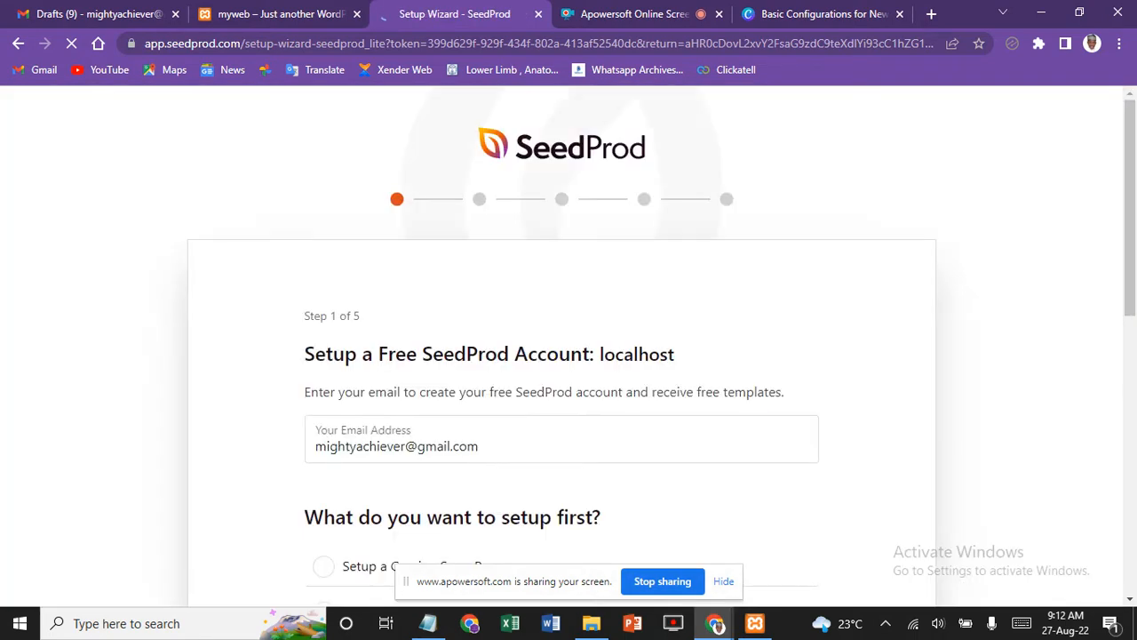
scroll(561, 347, "down", 1)
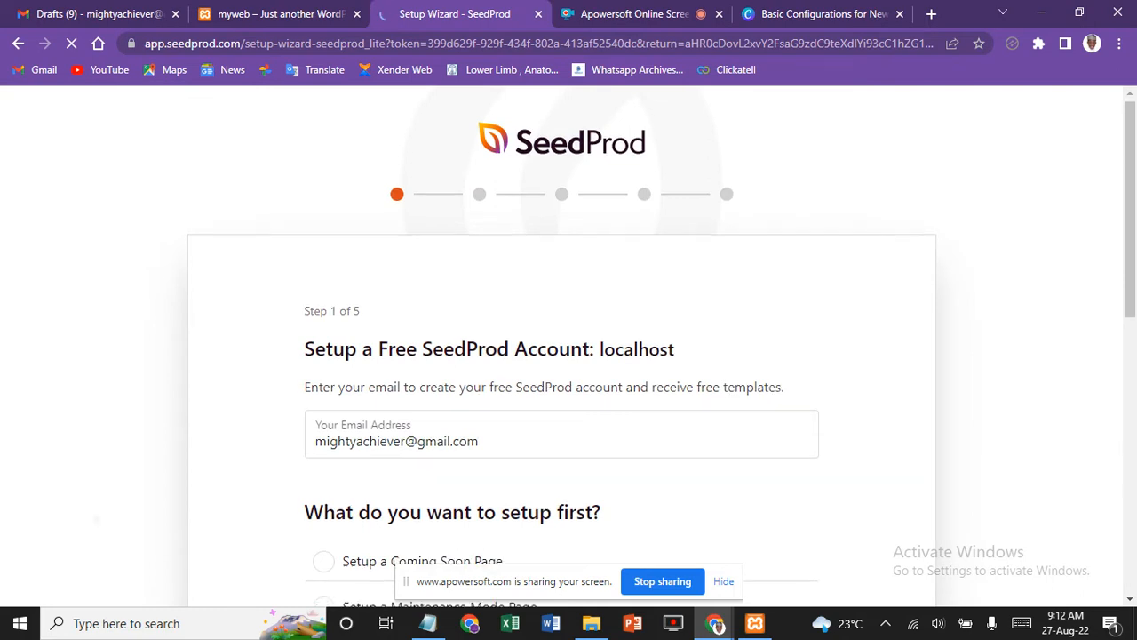
scroll(561, 347, "down", 2)
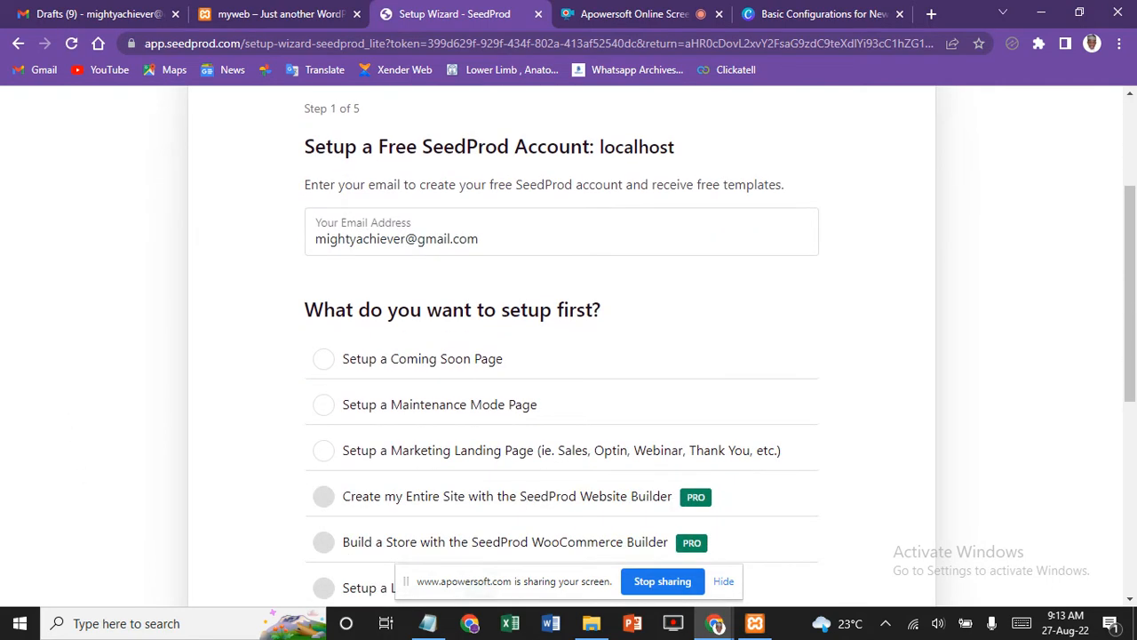
scroll(562, 347, "down", 1)
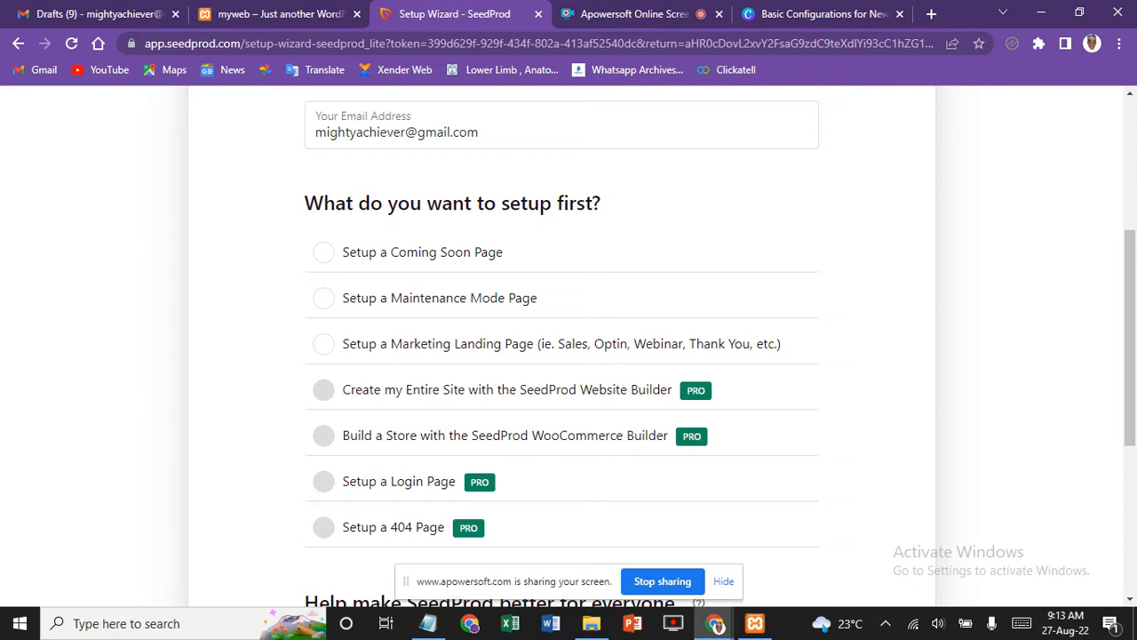
left_click(324, 253)
scroll(561, 355, "down", 3)
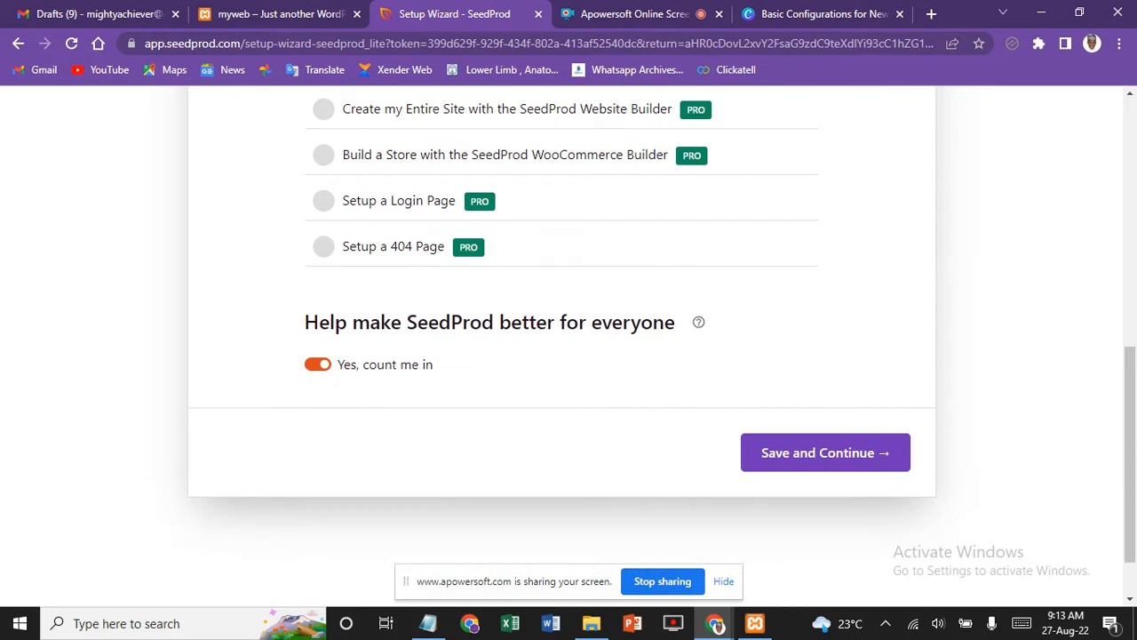
left_click(825, 453)
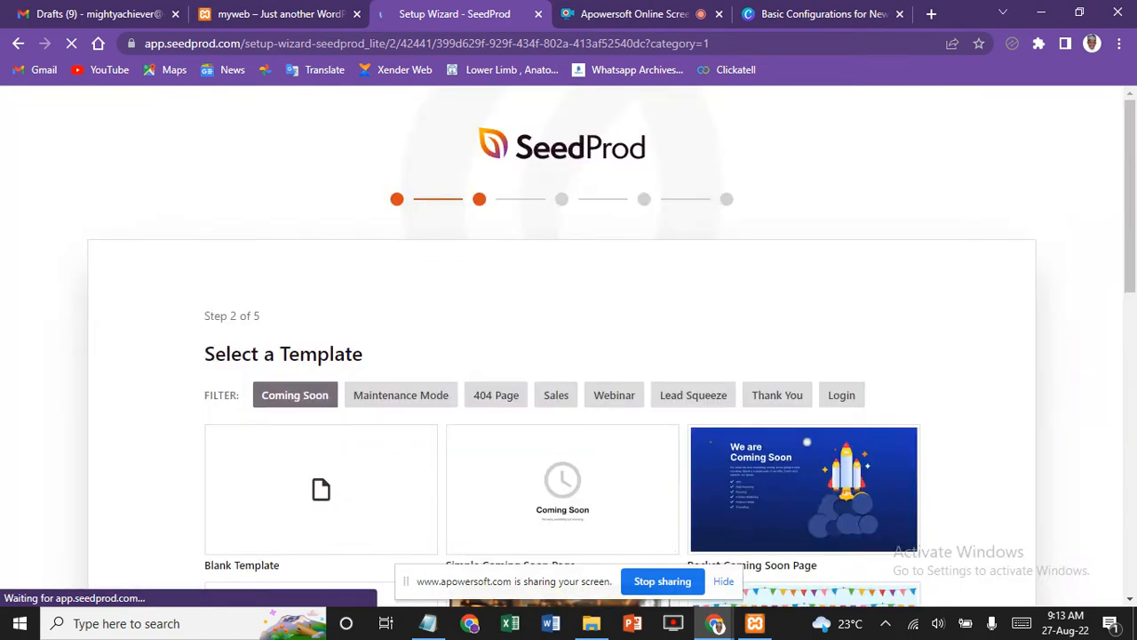
Step: Browse the Coming Soon templates and select Maintenance / Coming Soon - Construction
scroll(568, 356, "down", 2)
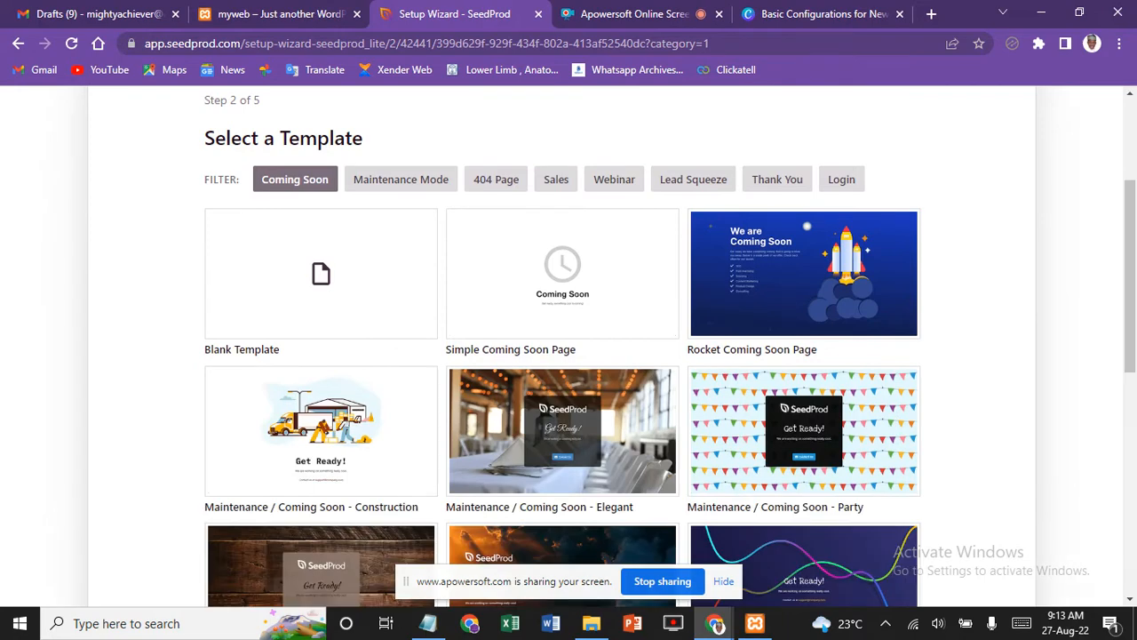
mouse_move(293, 458)
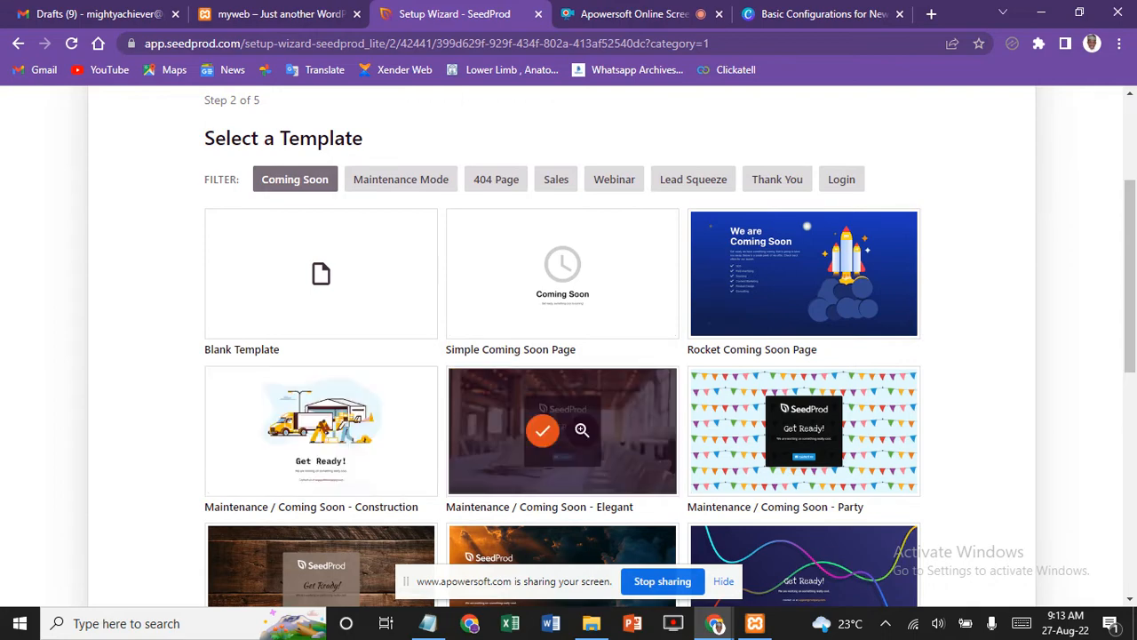
scroll(542, 427, "down", 2)
scroll(568, 355, "down", 1)
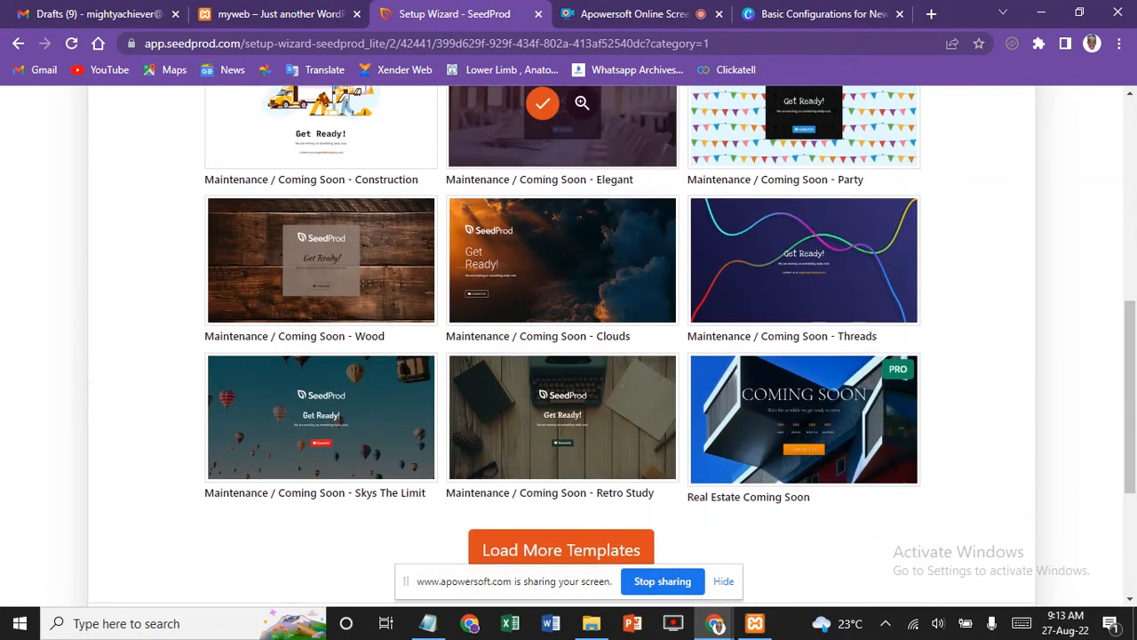
scroll(568, 355, "up", 1)
scroll(560, 151, "up", 1)
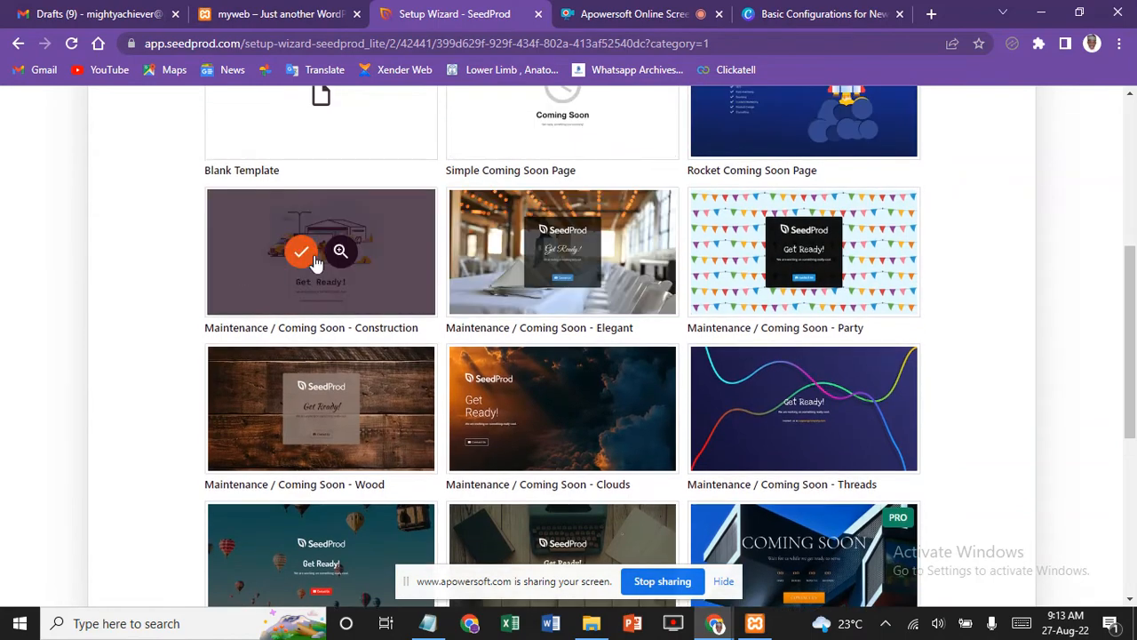
left_click(302, 253)
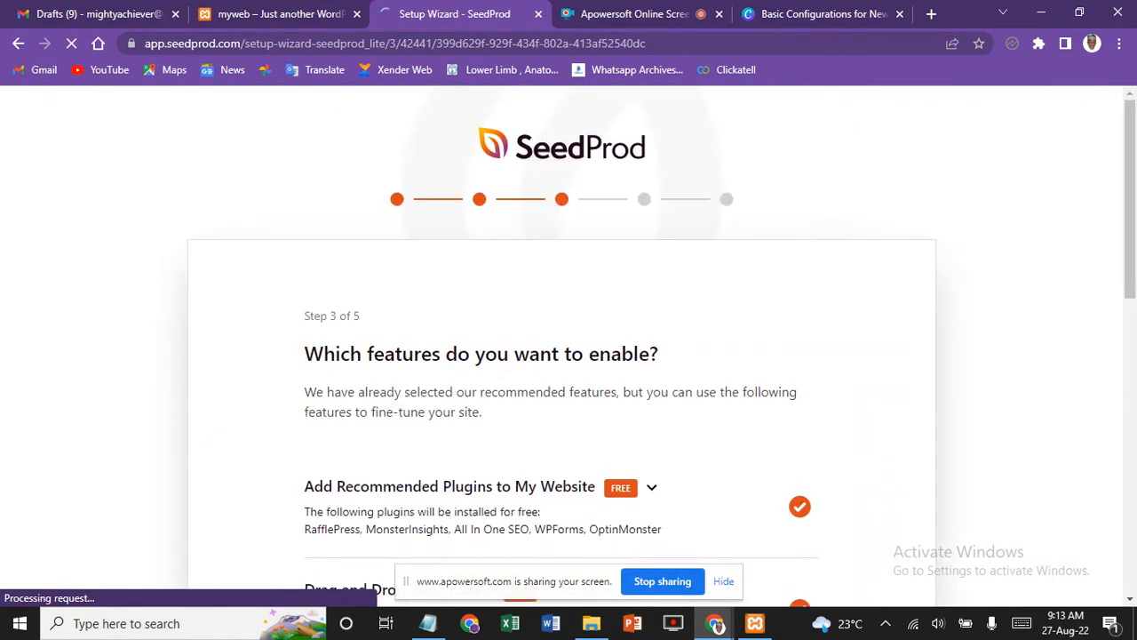
Step: Expand Add Recommended Plugins to My Website in the wizard's feature list and deselect the whole group
scroll(562, 355, "down", 2)
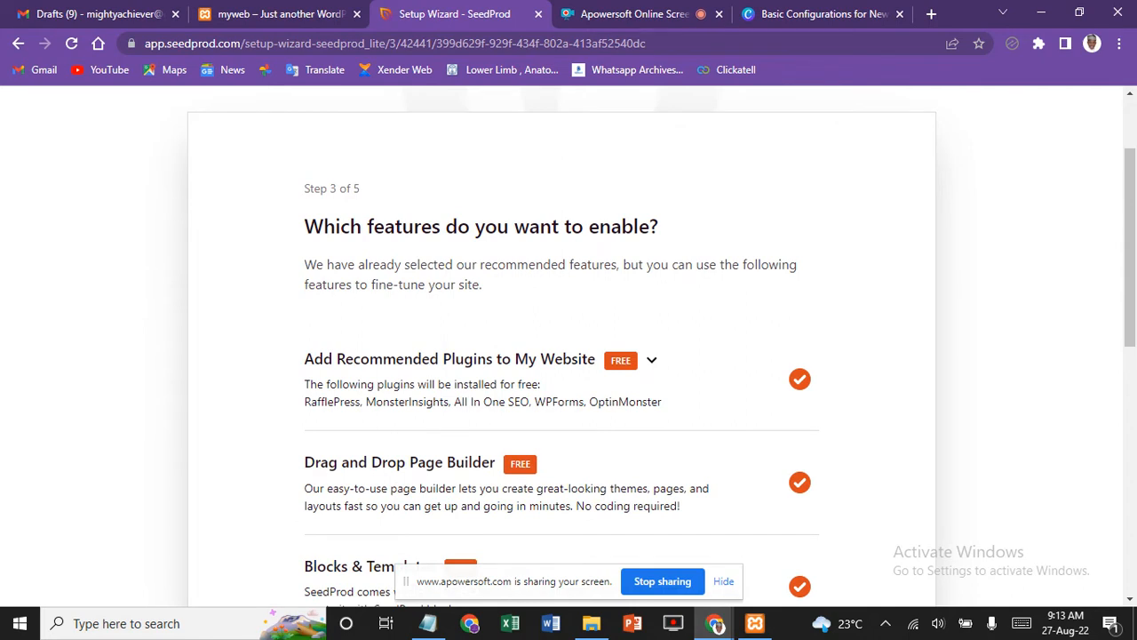
scroll(132, 454, "down", 1)
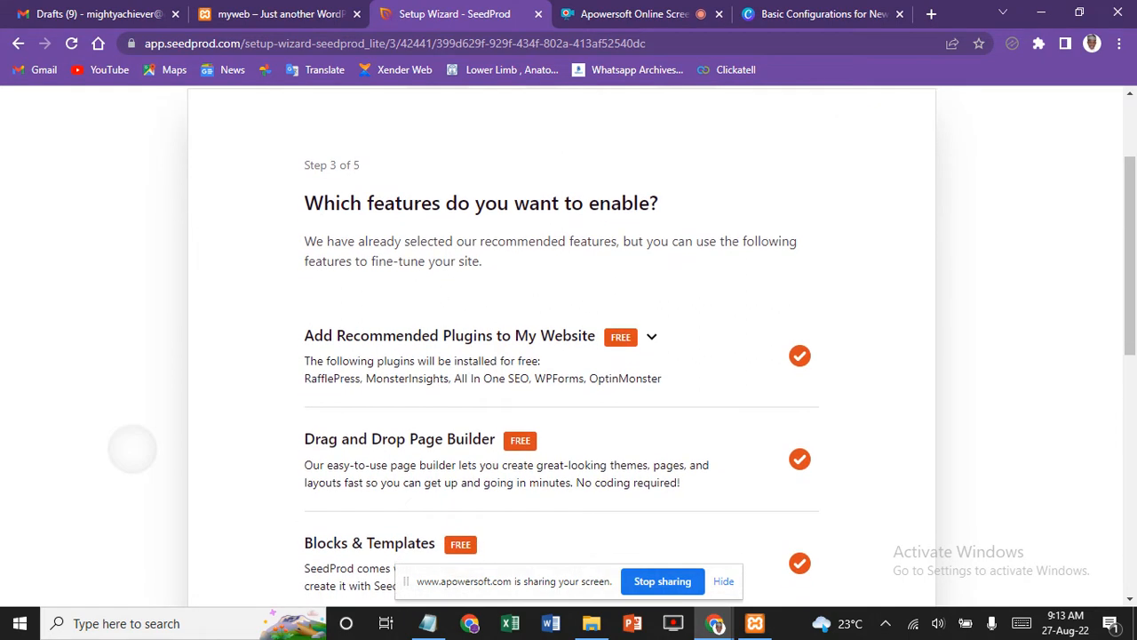
scroll(132, 454, "up", 1)
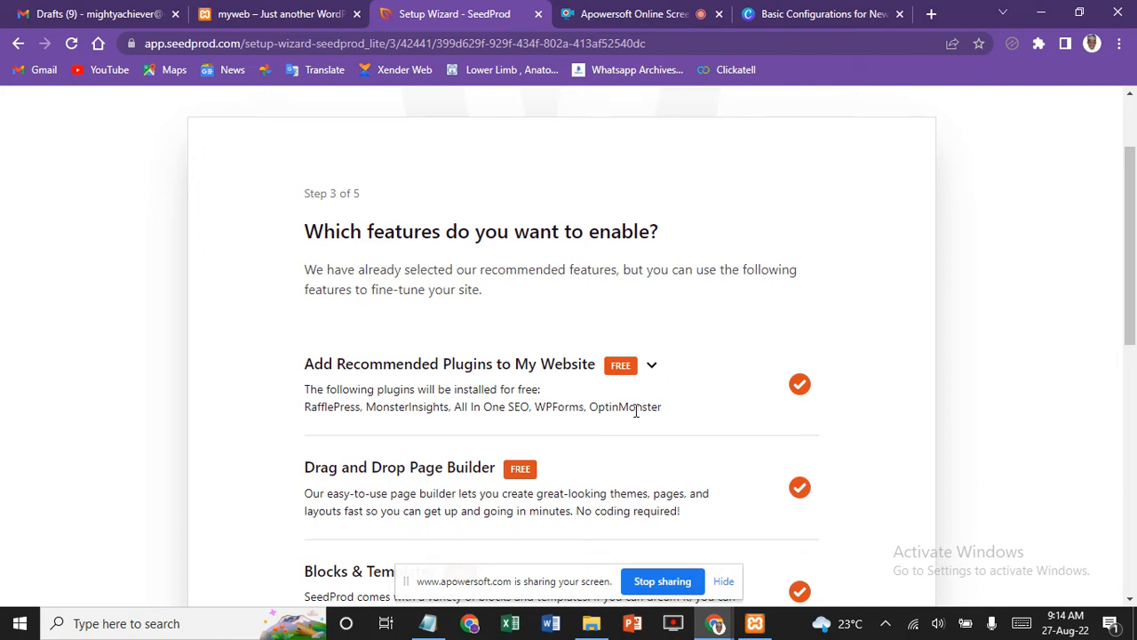
left_click(651, 364)
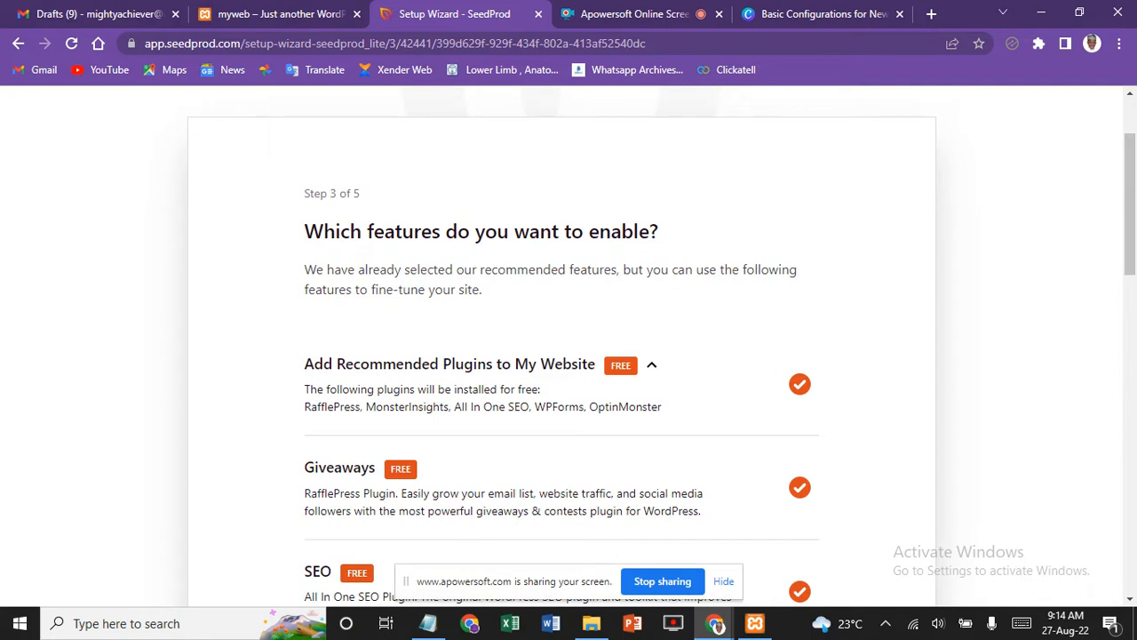
scroll(719, 355, "down", 1)
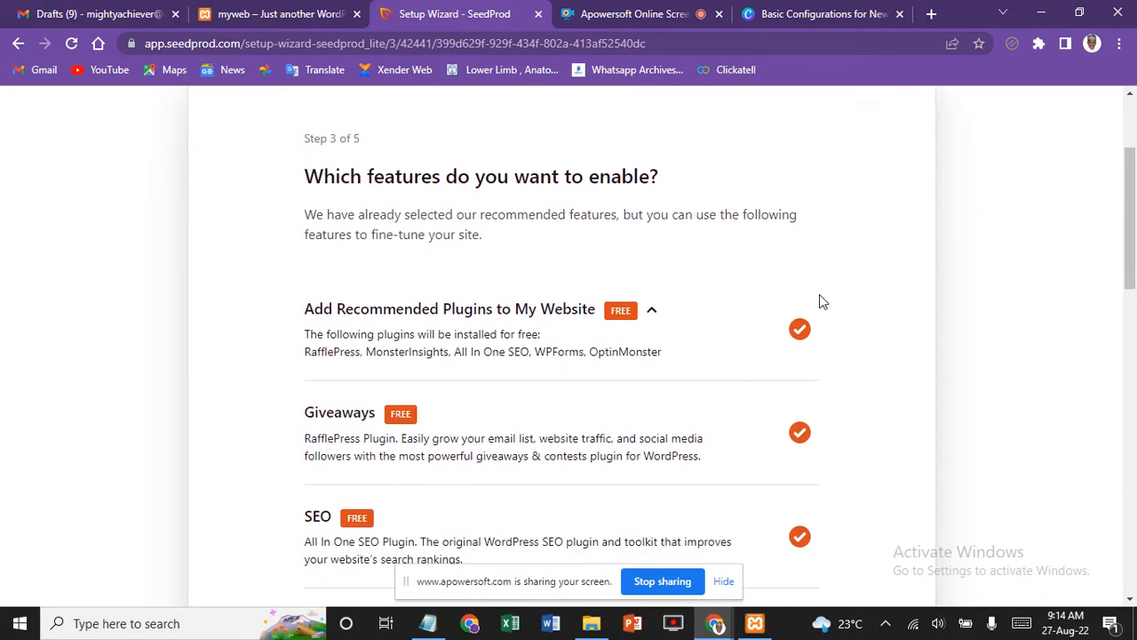
left_click(798, 331)
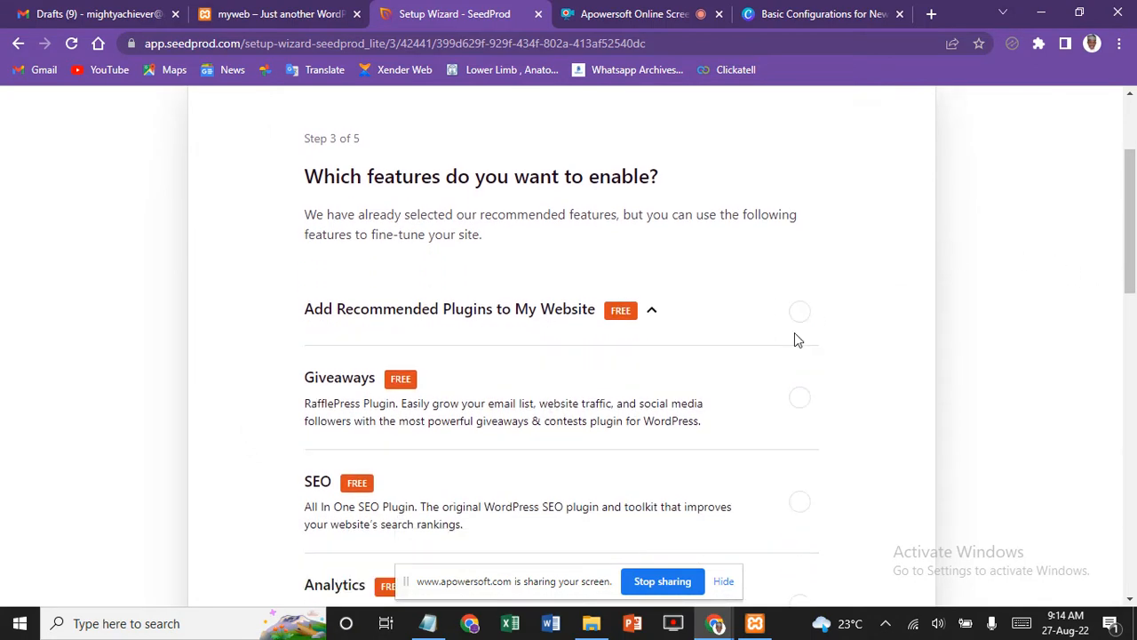
Step: Enable only the Forms feature (WPForms Plugin) among the recommended plugins
scroll(795, 333, "down", 4)
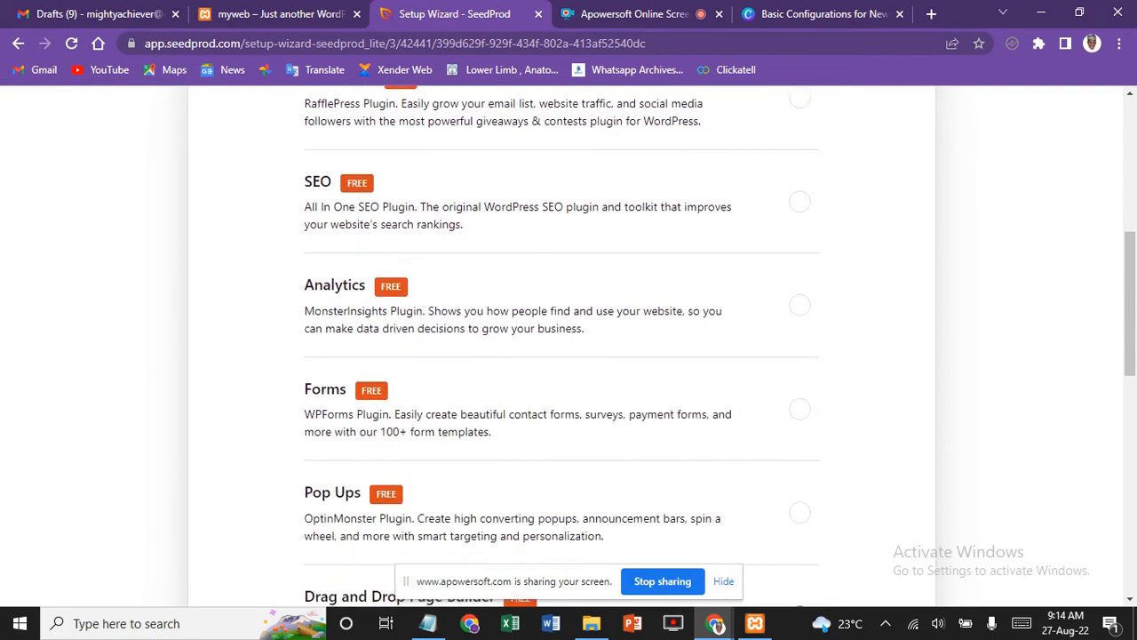
scroll(562, 355, "down", 2)
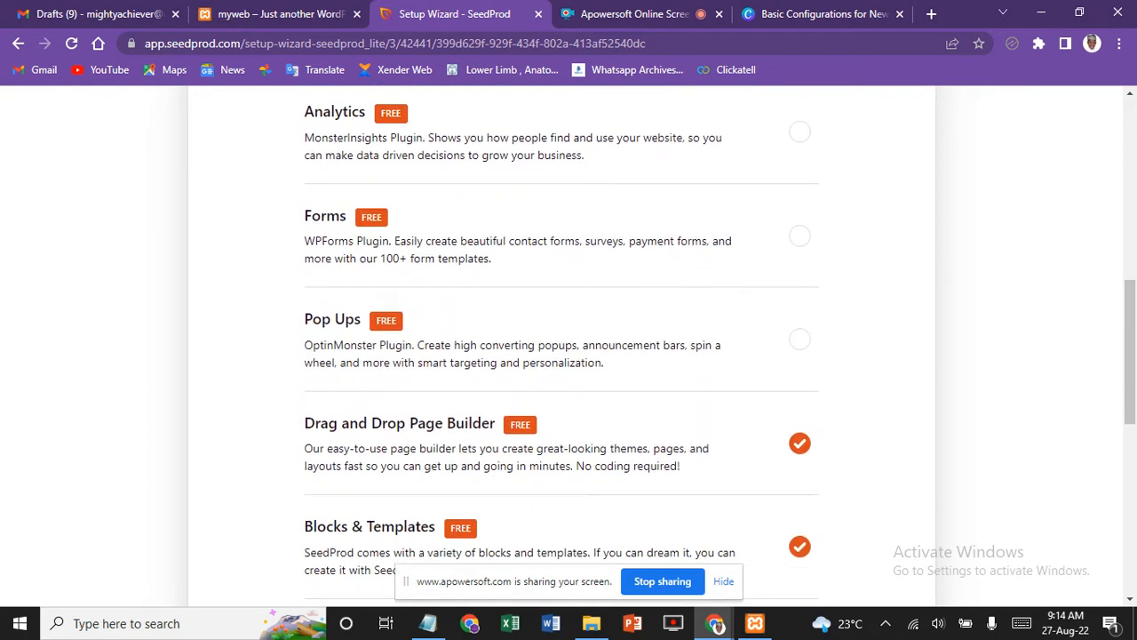
left_click(798, 245)
scroll(798, 245, "down", 1)
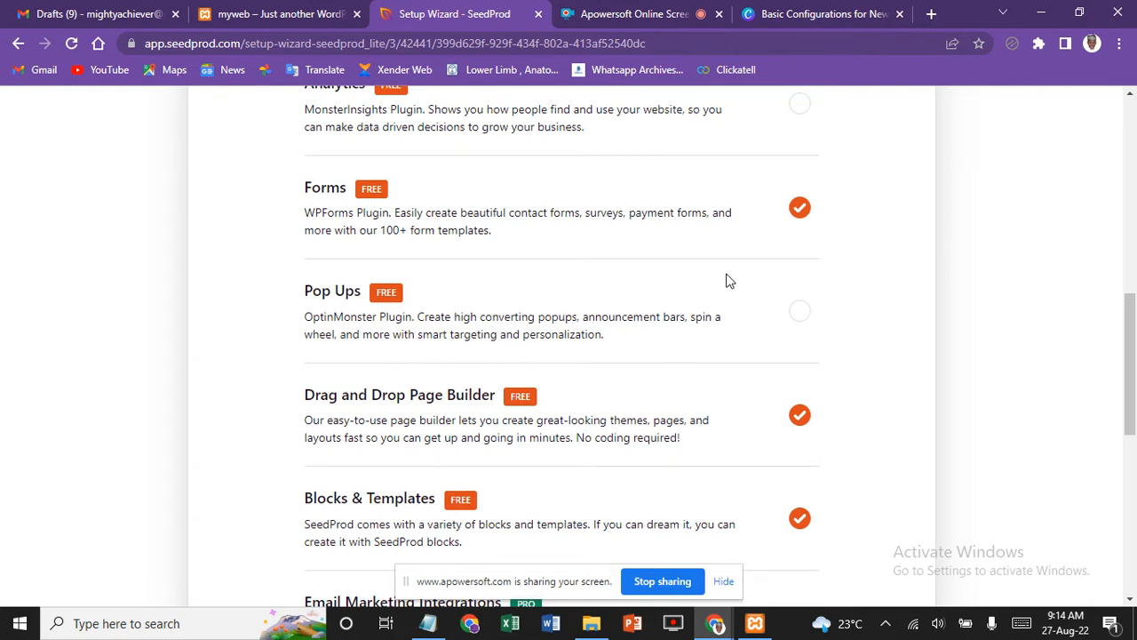
scroll(726, 281, "down", 1)
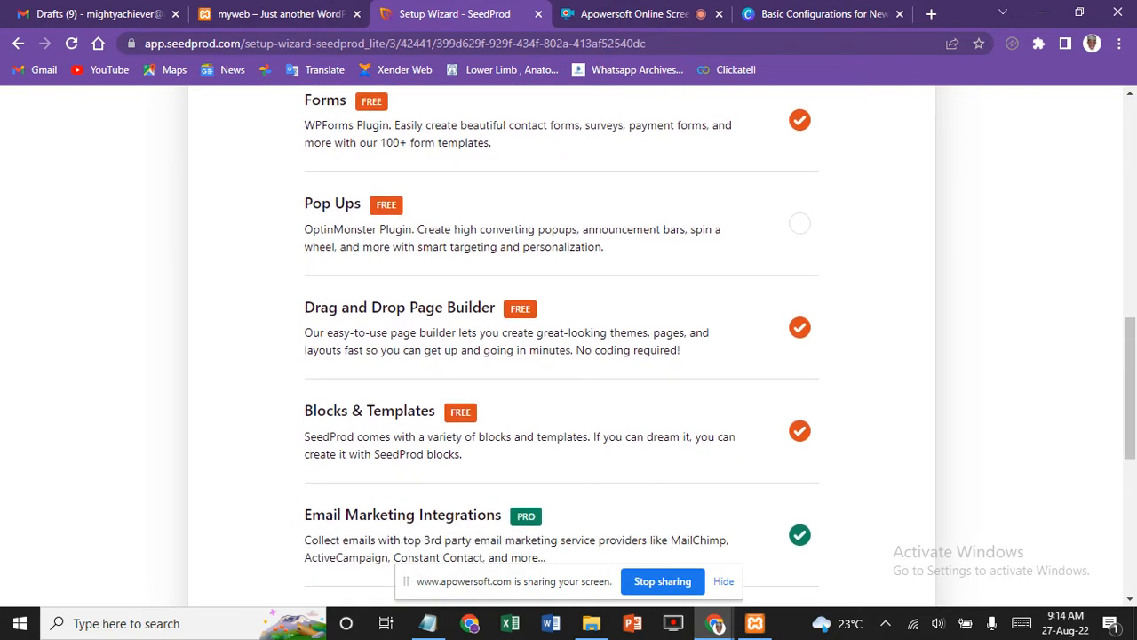
scroll(568, 346, "down", 1)
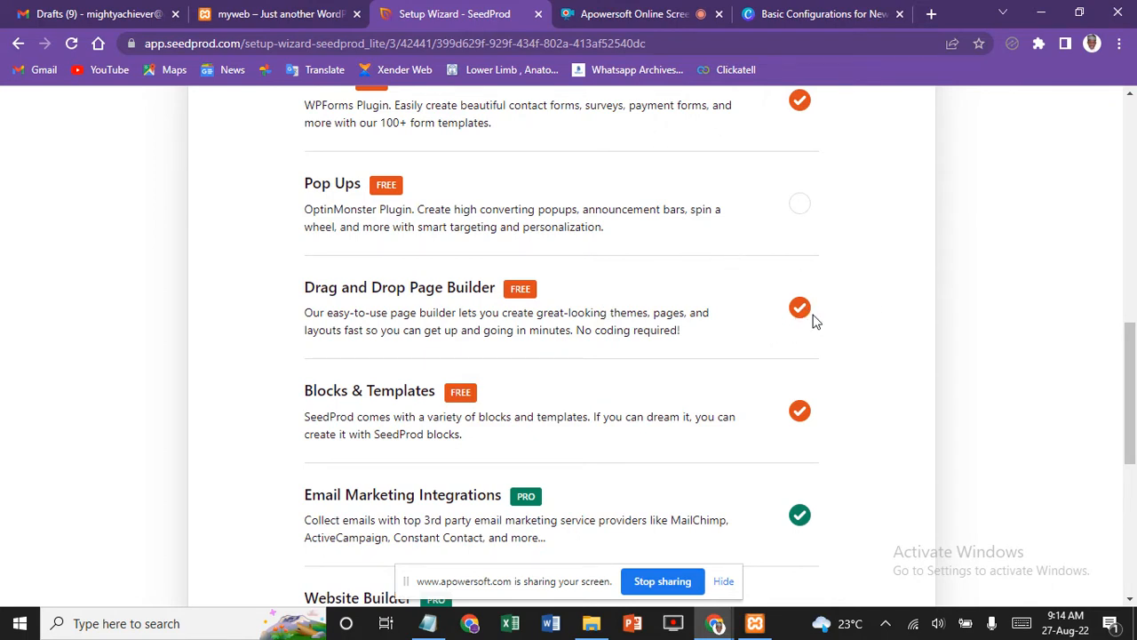
Step: Deselect the Pro features Email Marketing Integrations and Website Builder in the wizard's feature list
scroll(800, 320, "down", 1)
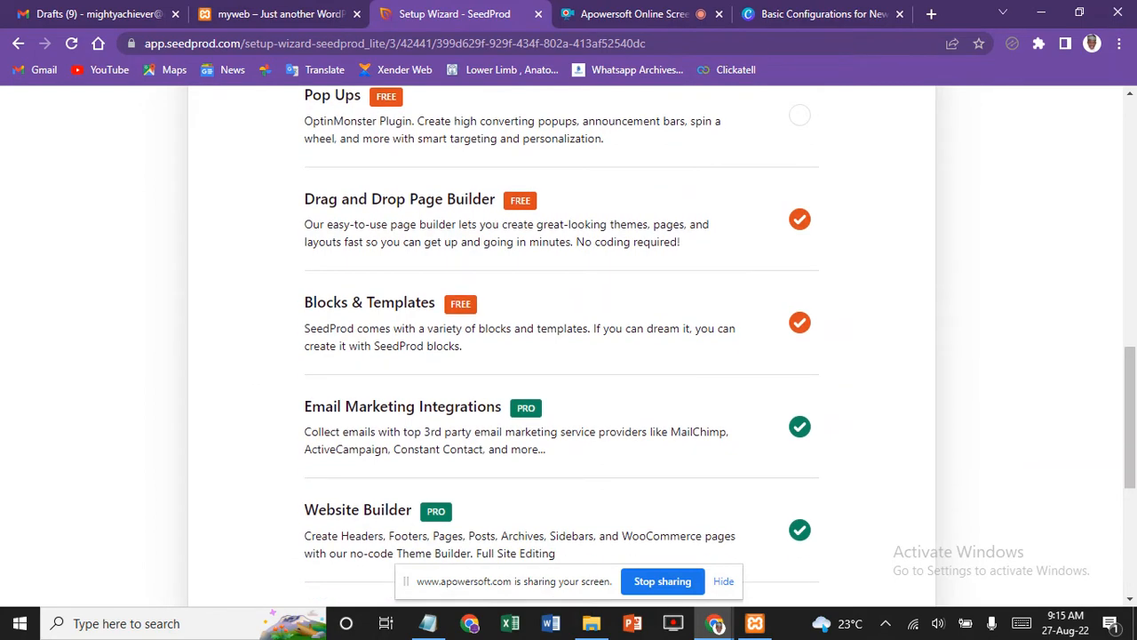
scroll(498, 419, "down", 1)
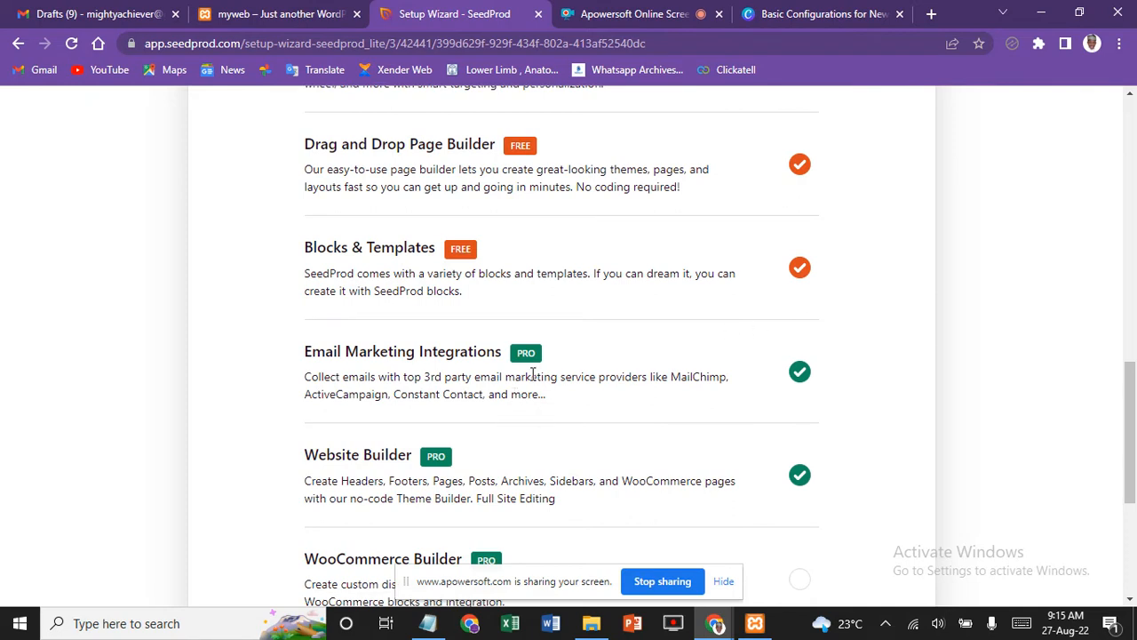
left_click(795, 377)
scroll(791, 381, "down", 1)
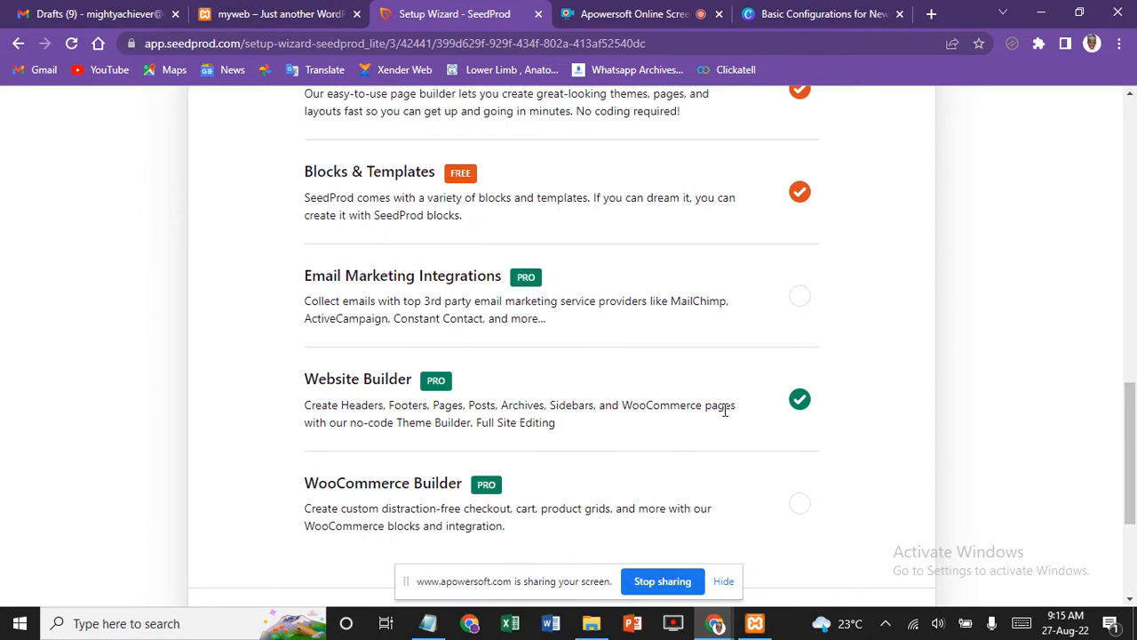
left_click(800, 402)
scroll(800, 404, "down", 2)
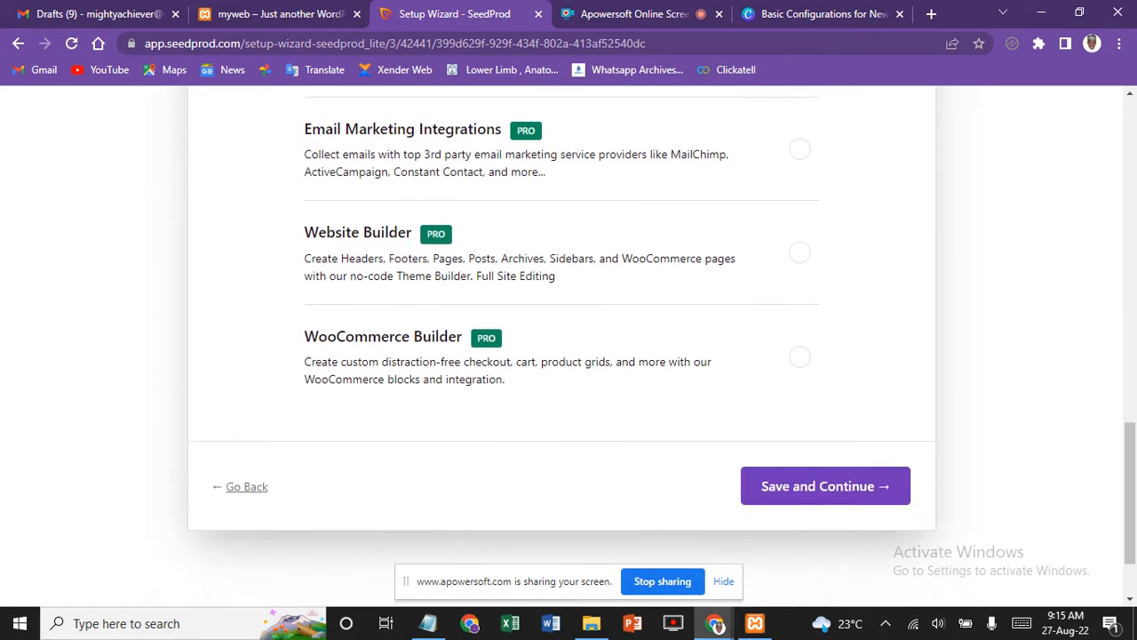
Step: Review the selected features in the wizard, and save and continue to the license step
scroll(569, 347, "up", 5)
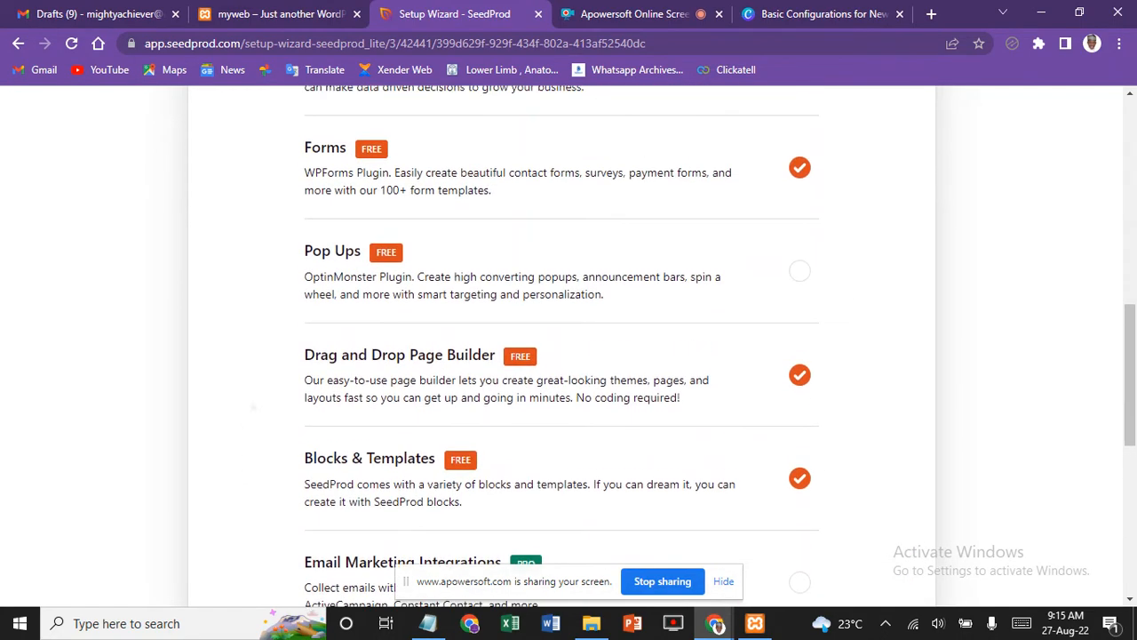
scroll(568, 347, "up", 4)
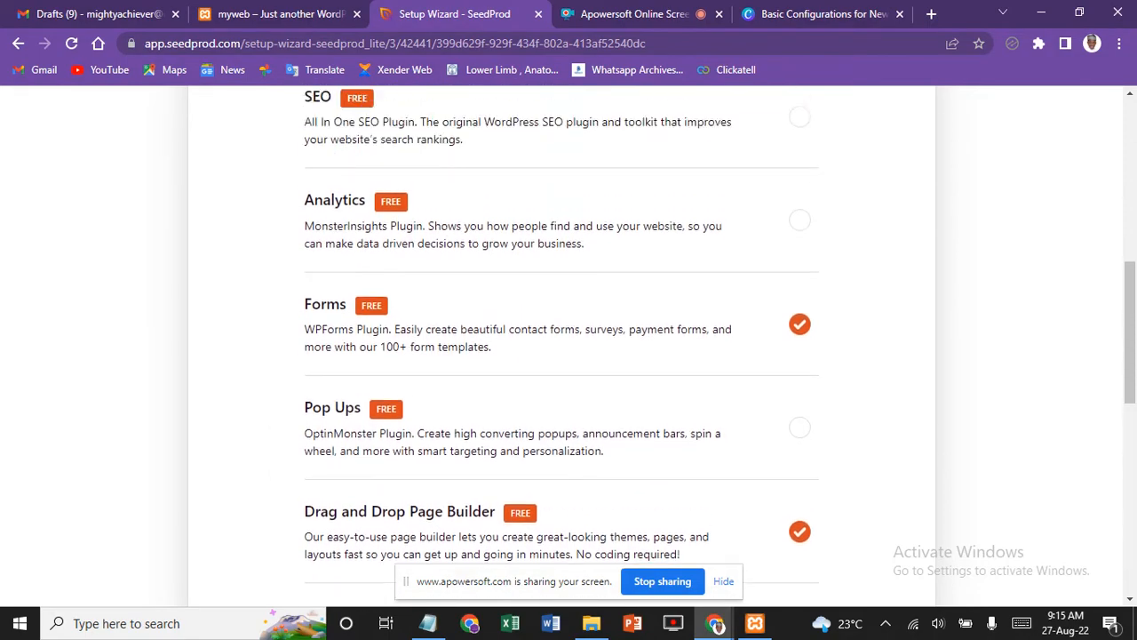
scroll(569, 346, "up", 5)
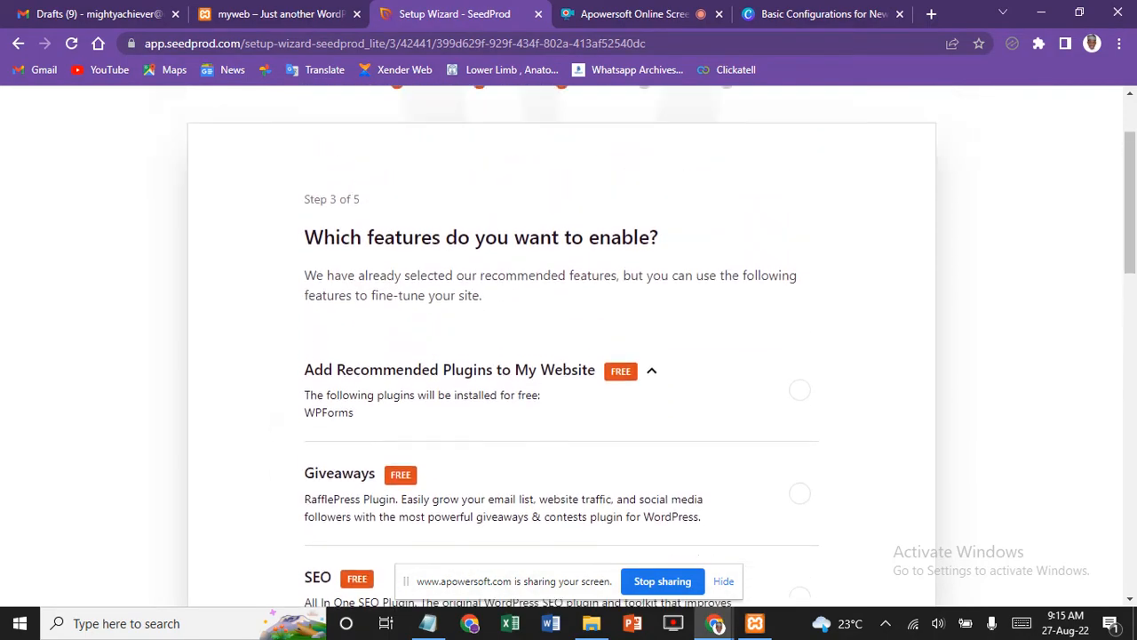
scroll(568, 346, "down", 1)
scroll(568, 346, "down", 13)
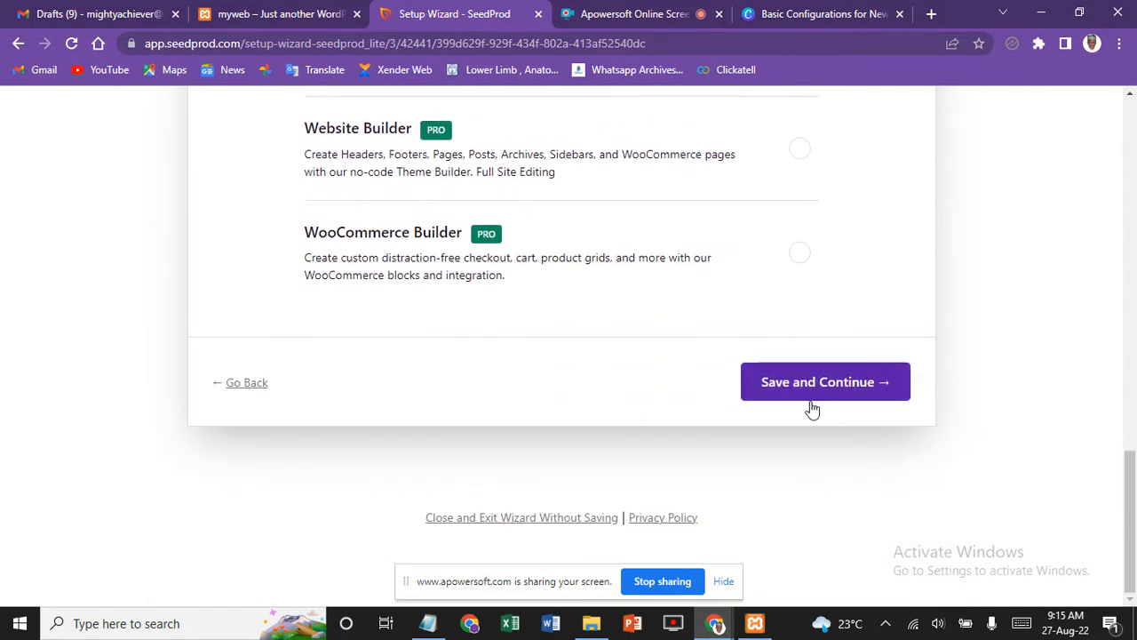
left_click(841, 387)
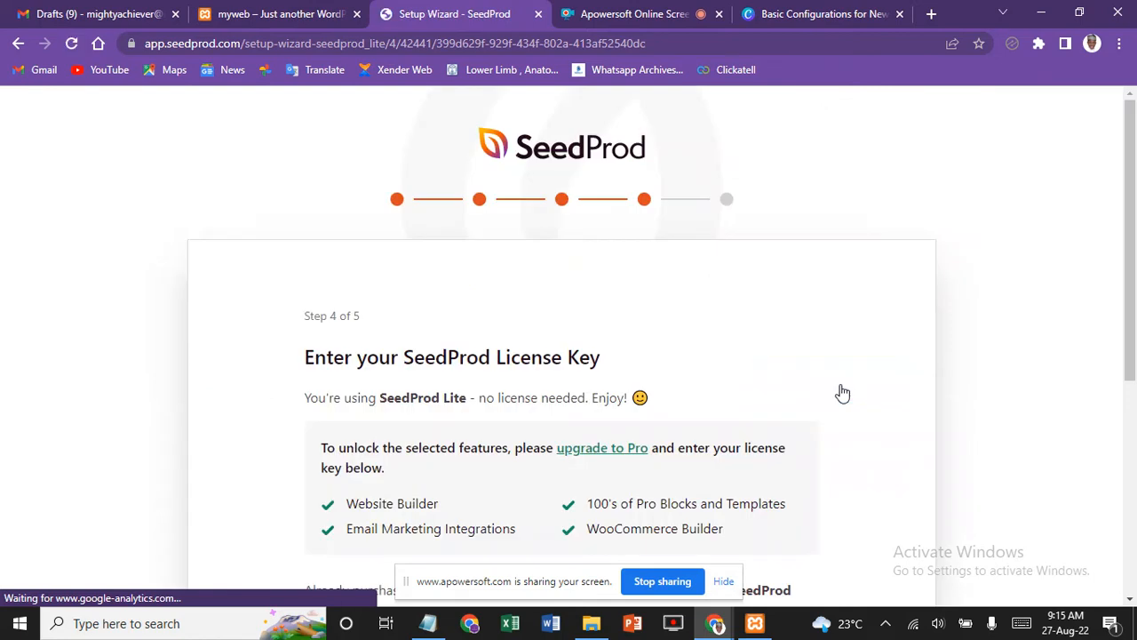
Step: Leave the SeedProd license key blank to stay on SeedProd Lite, and save and continue
scroll(842, 393, "down", 3)
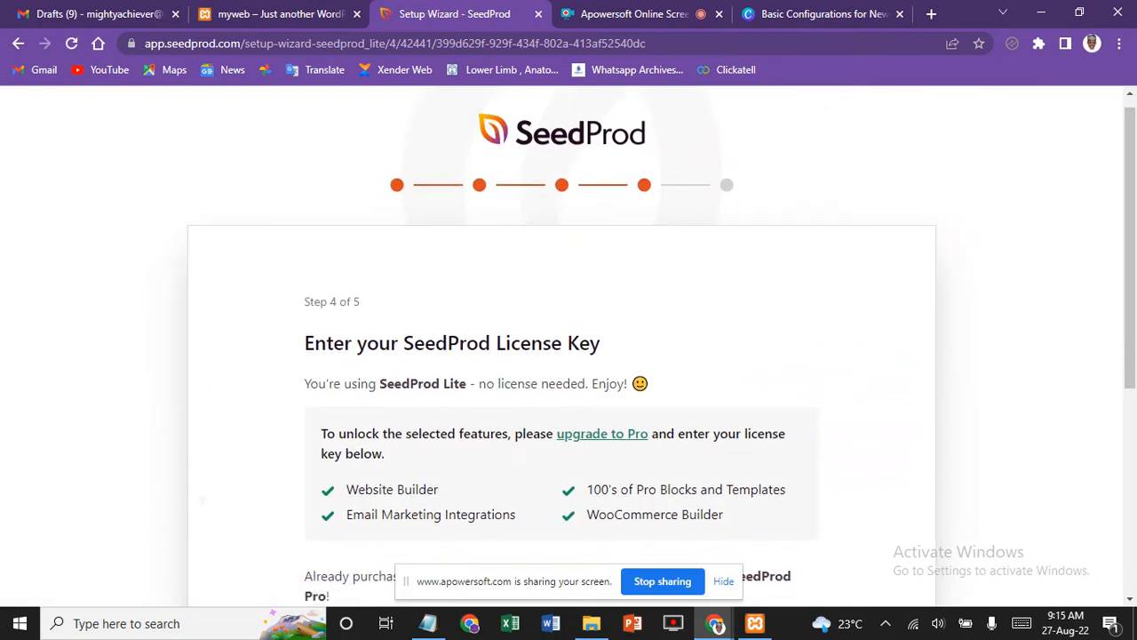
scroll(569, 326, "down", 1)
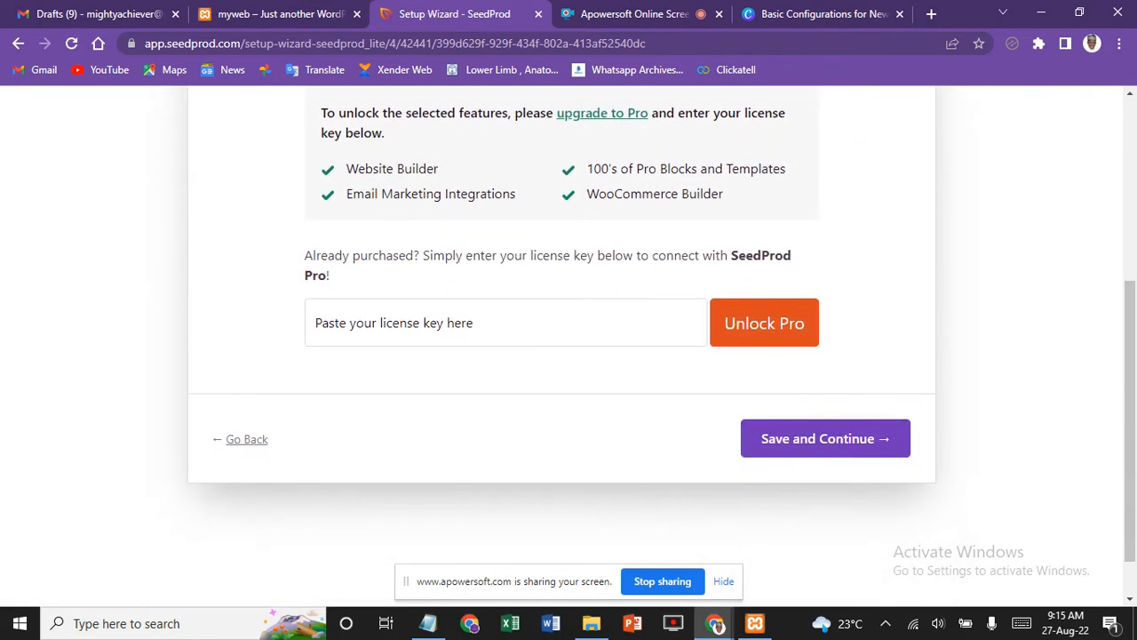
scroll(569, 325, "up", 2)
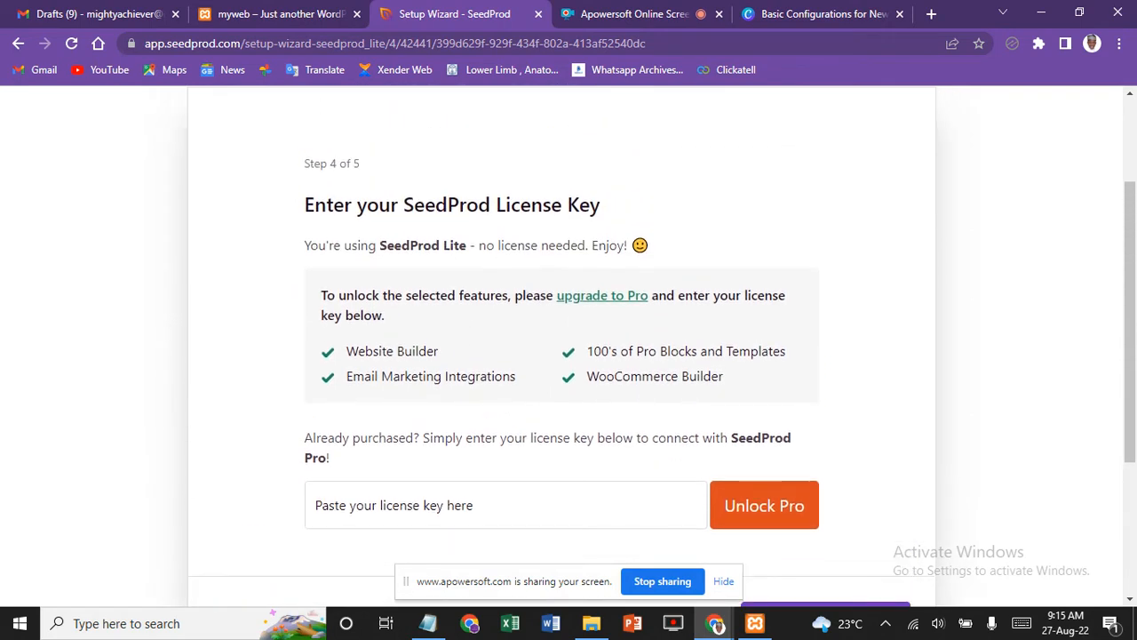
scroll(568, 325, "down", 2)
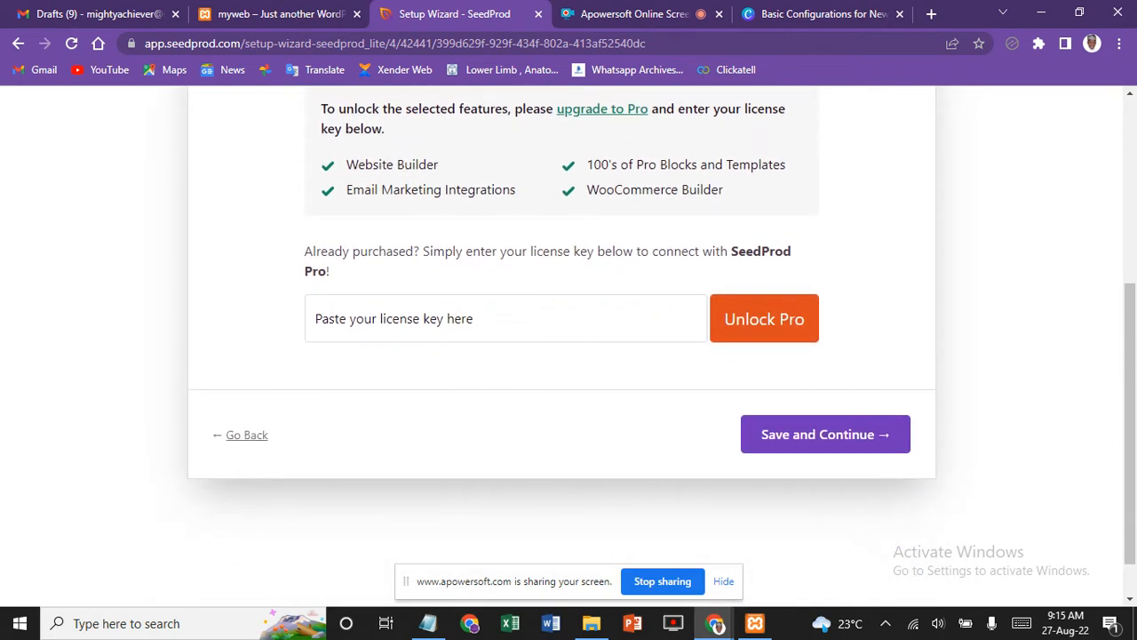
left_click(774, 433)
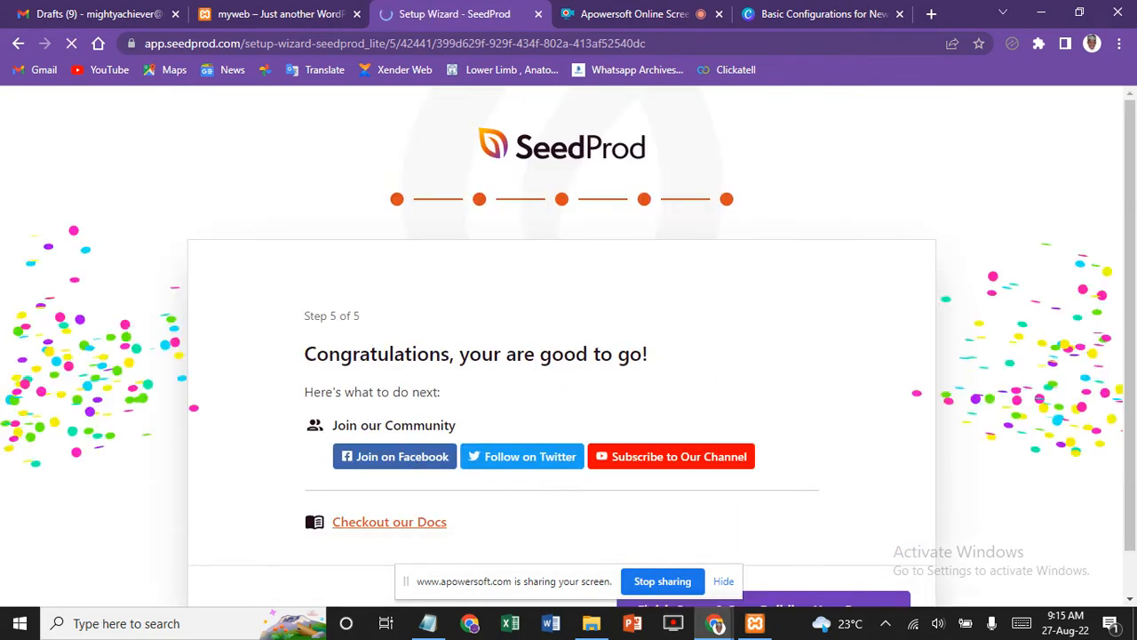
Step: Finish the setup wizard and install and activate the WPForms plugin
scroll(569, 356, "down", 1)
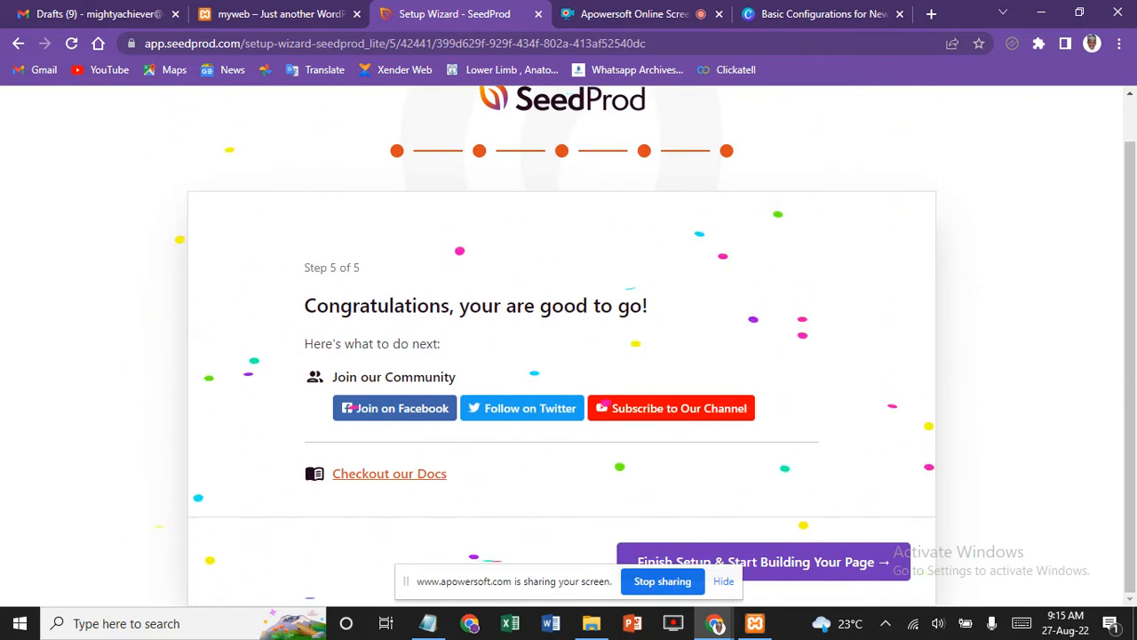
left_click(755, 562)
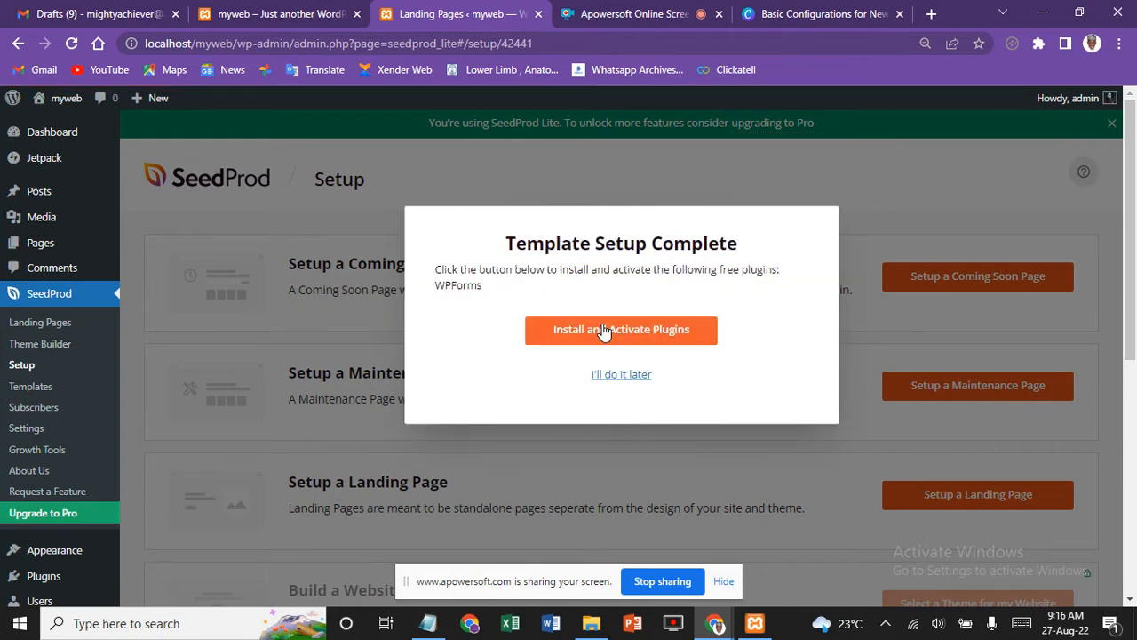
left_click(671, 343)
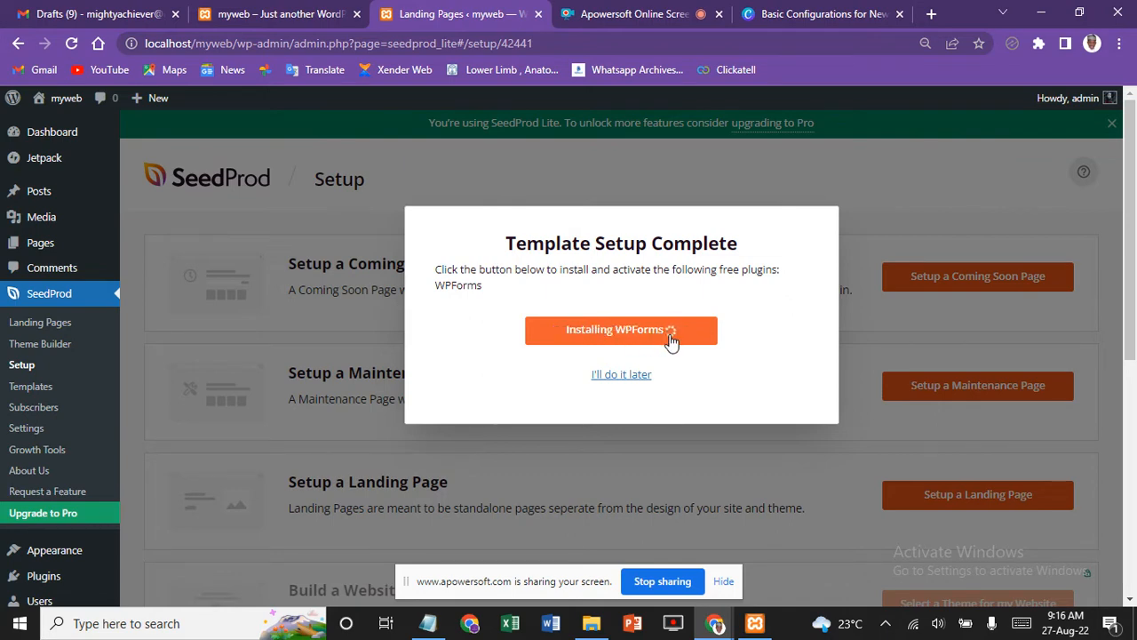
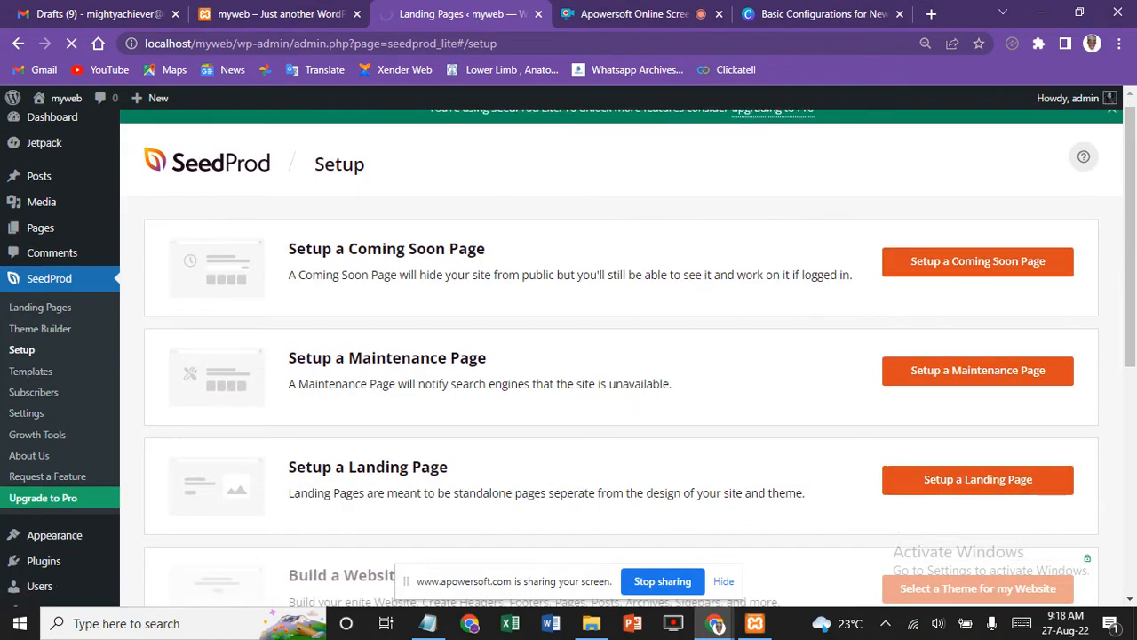
Step: Look over the SeedProd setup options and open the Coming Soon page for editing in the builder
scroll(672, 343, "down", 4)
scroll(668, 327, "down", 1)
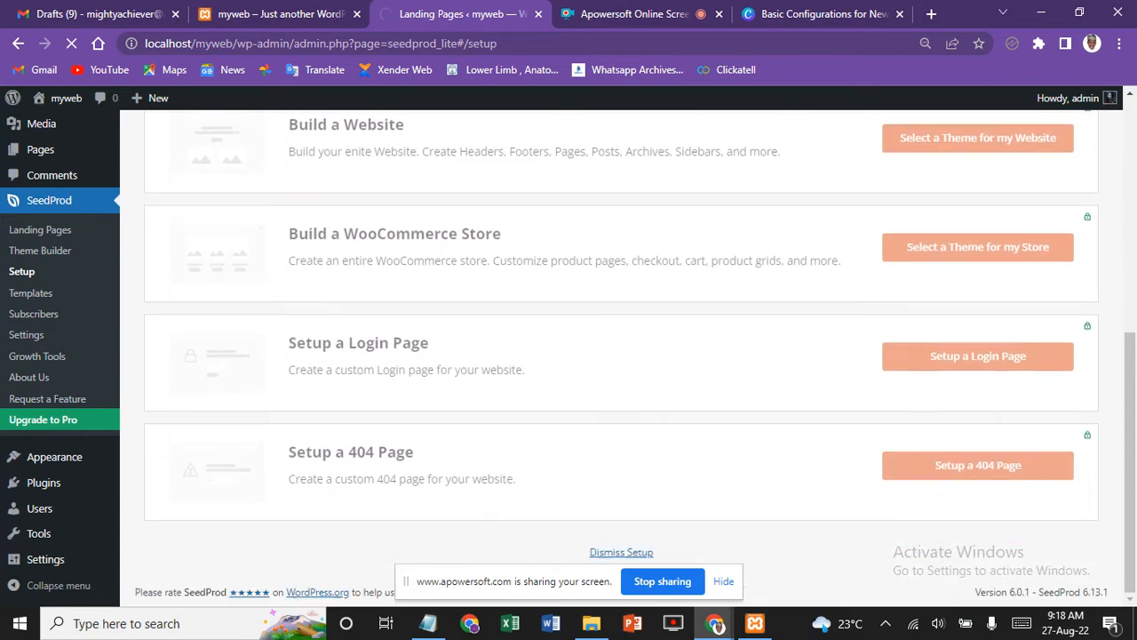
scroll(669, 327, "up", 5)
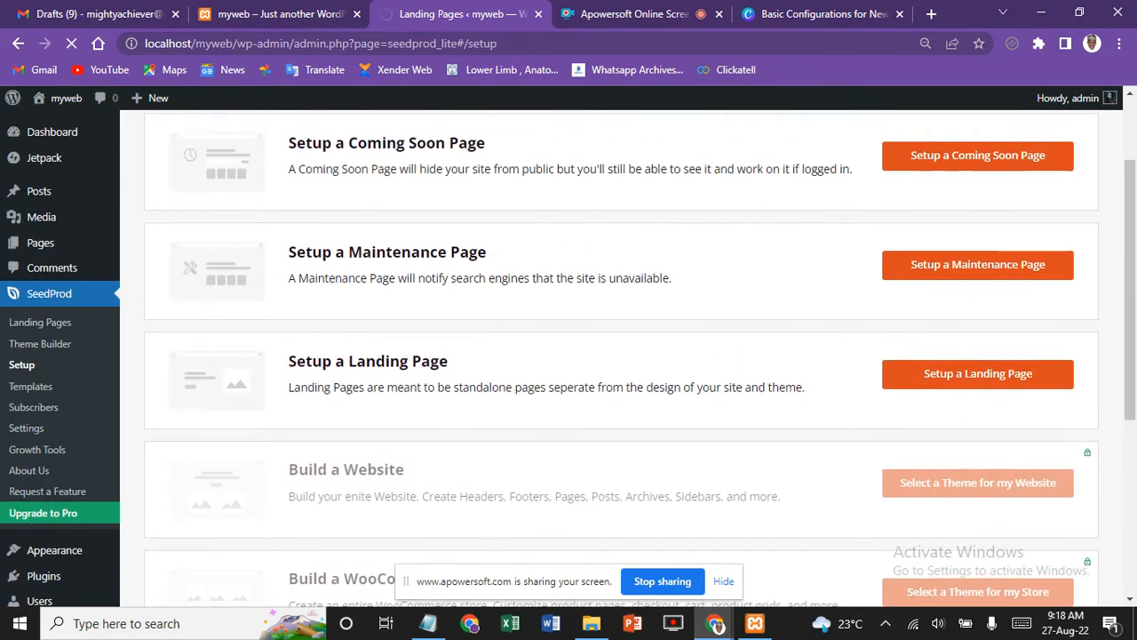
scroll(668, 327, "up", 1)
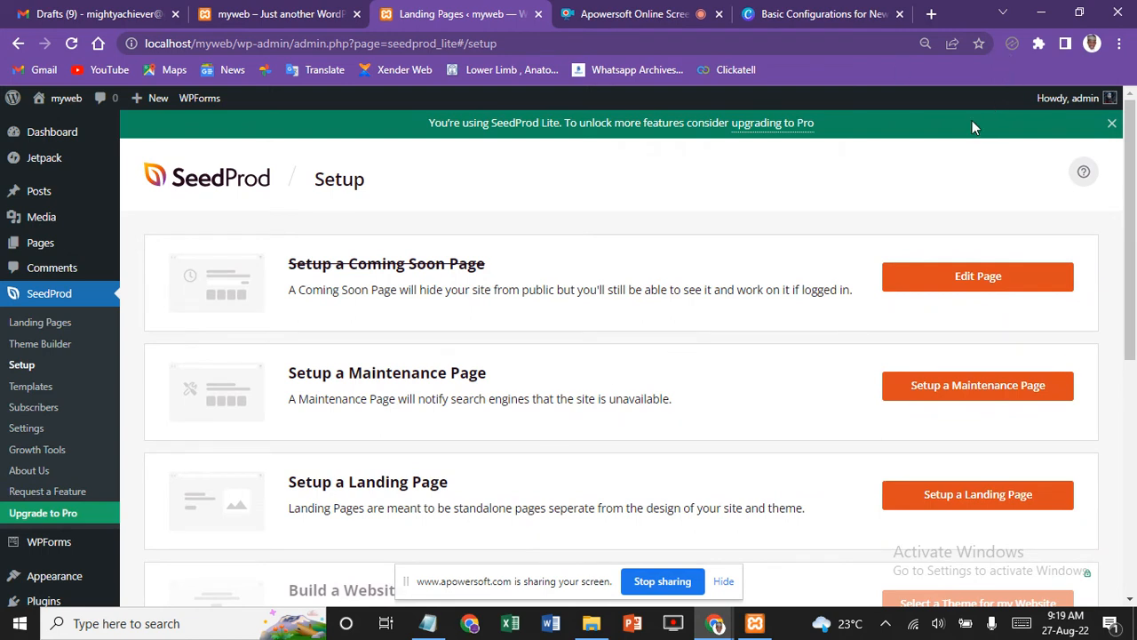
left_click(971, 293)
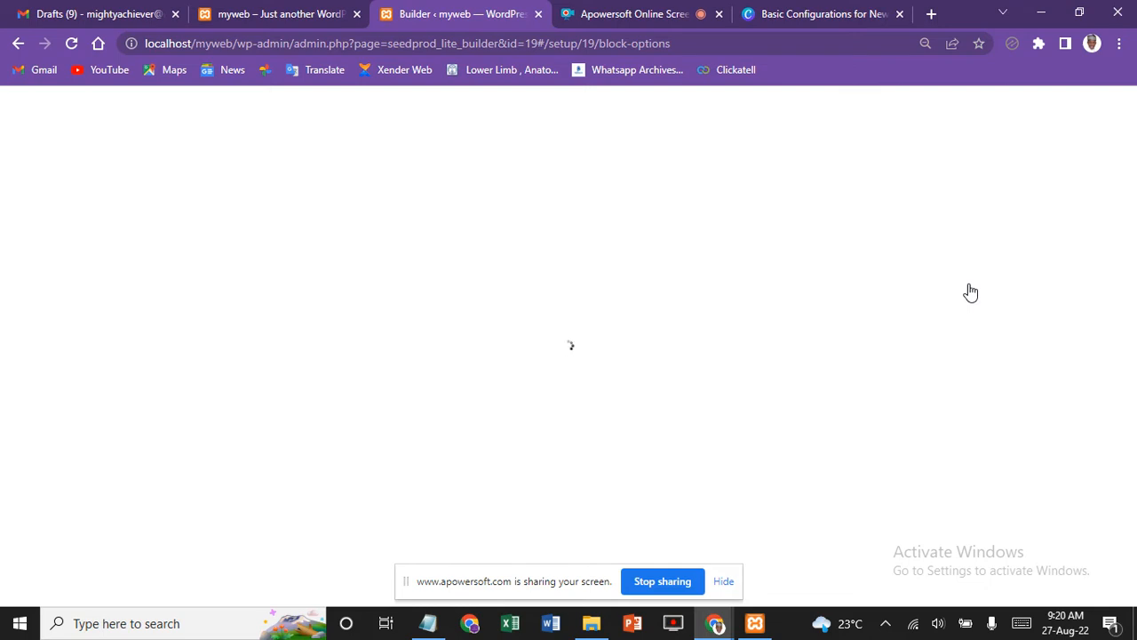
Step: Reload the myweb front page to check its current look, and check the builder's loading progress
key("ctrl+shift+Tab")
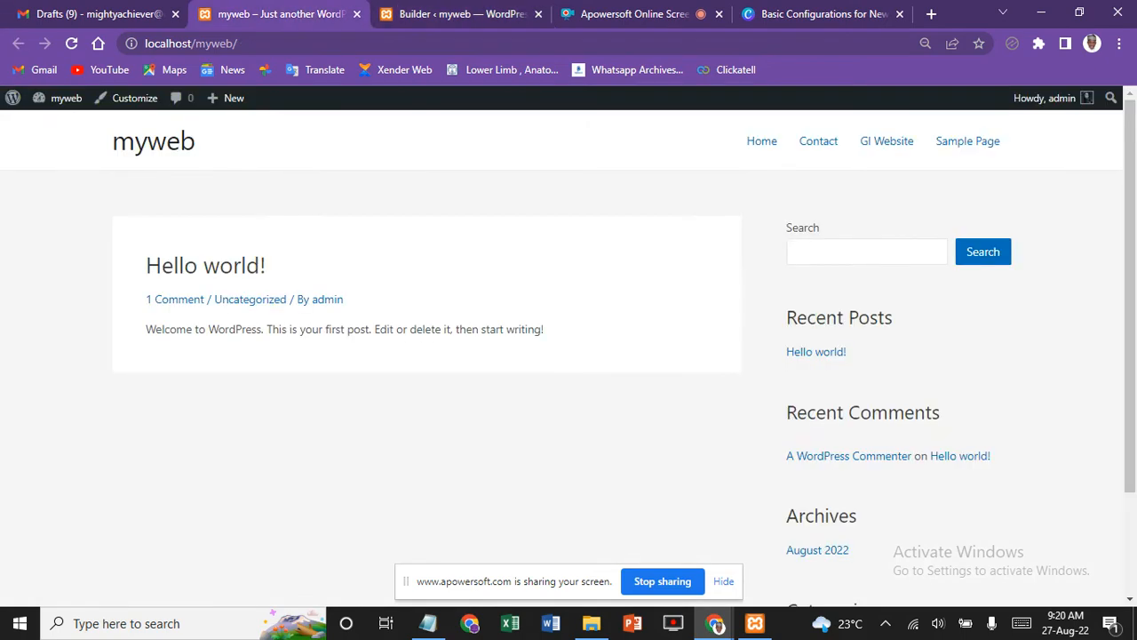
scroll(569, 355, "down", 2)
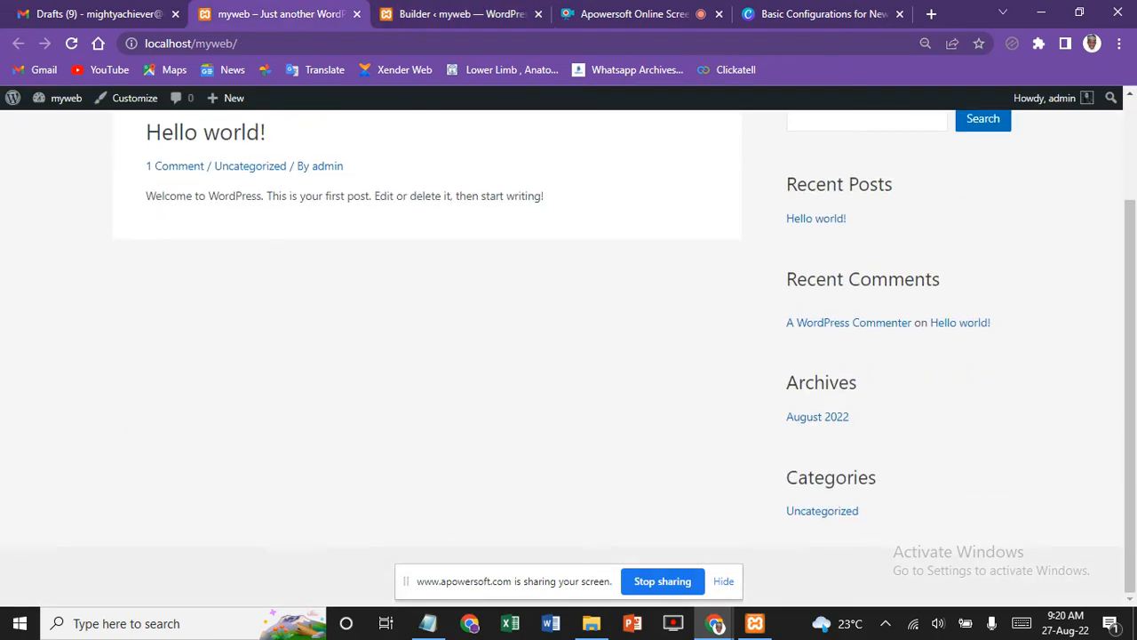
key("F5")
left_click(455, 13)
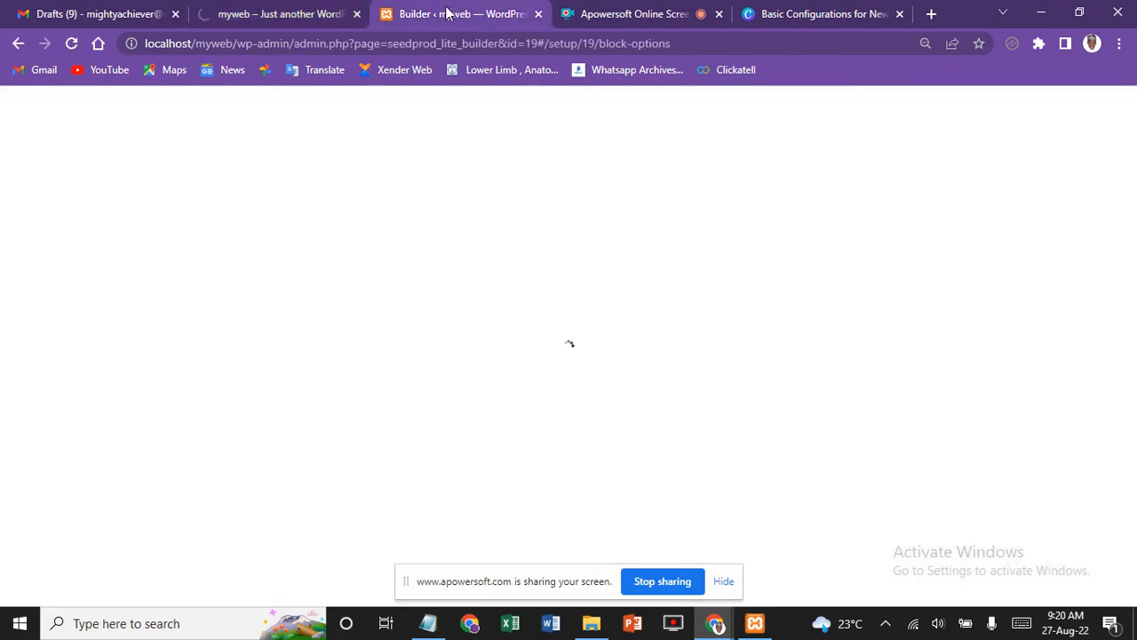
left_click(316, 15)
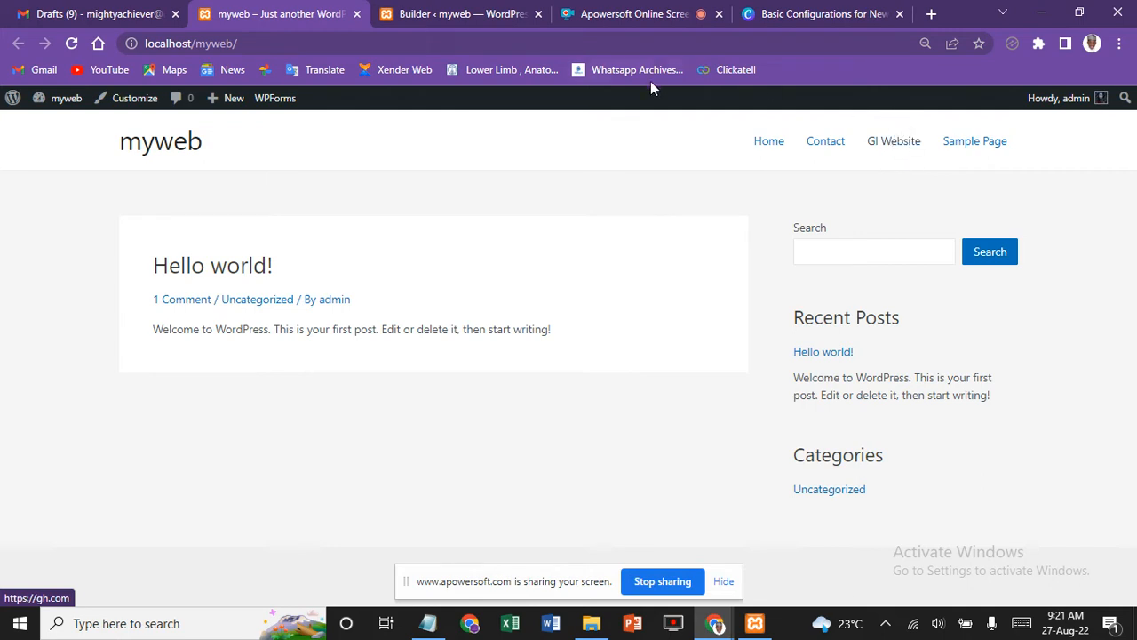
left_click(425, 18)
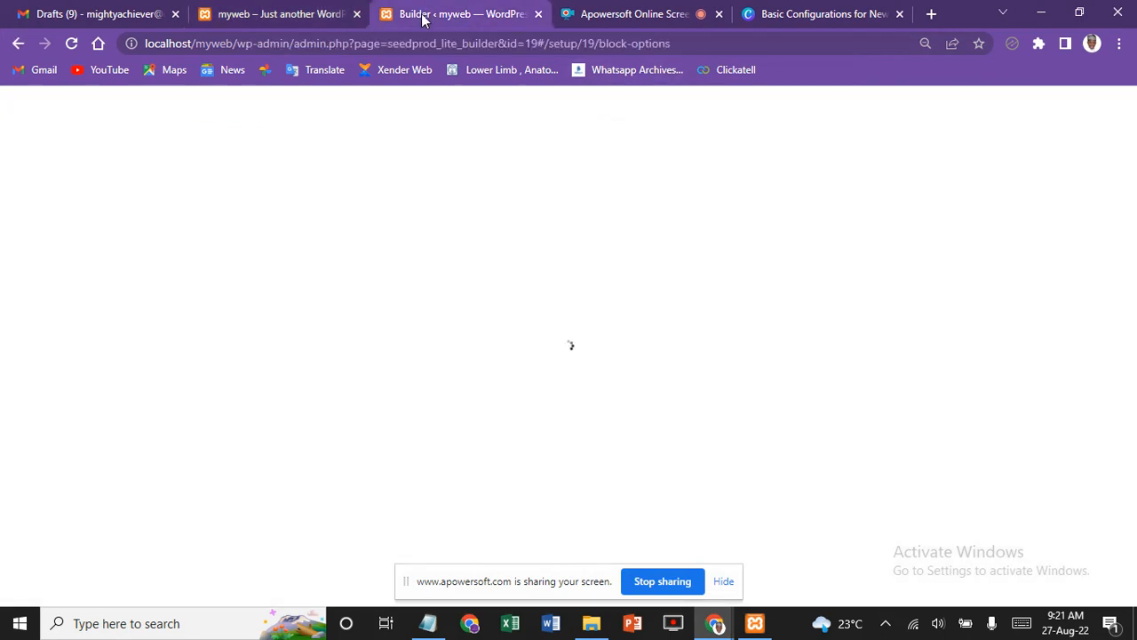
Step: Open the myweb Menus administration page in a new tab and reload the SeedProd builder page
left_click(270, 21)
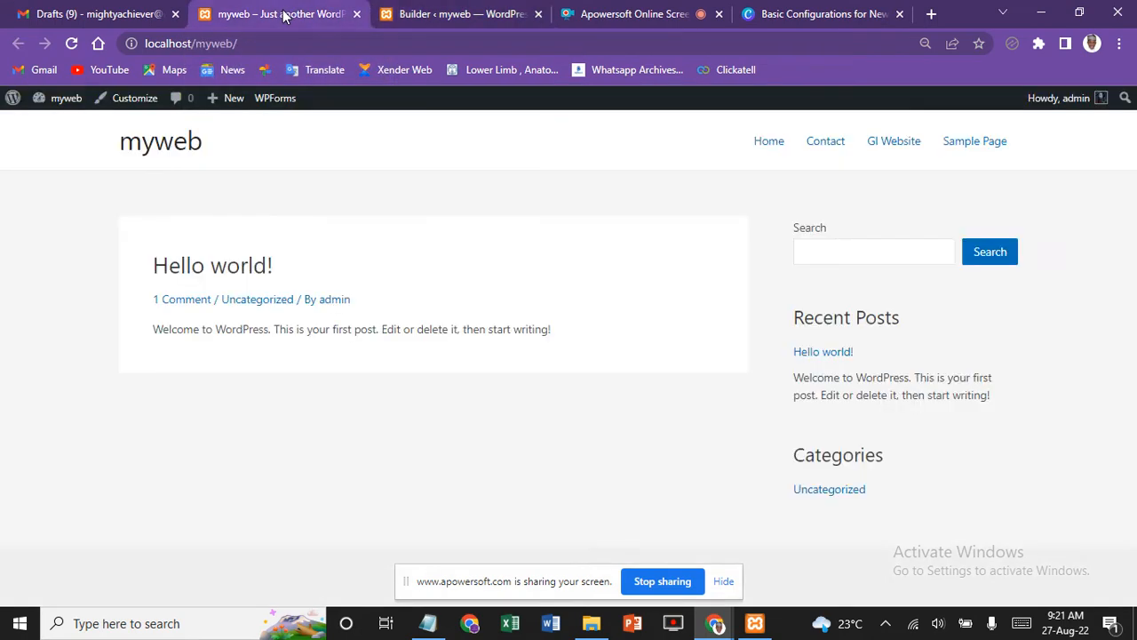
mouse_move(58, 100)
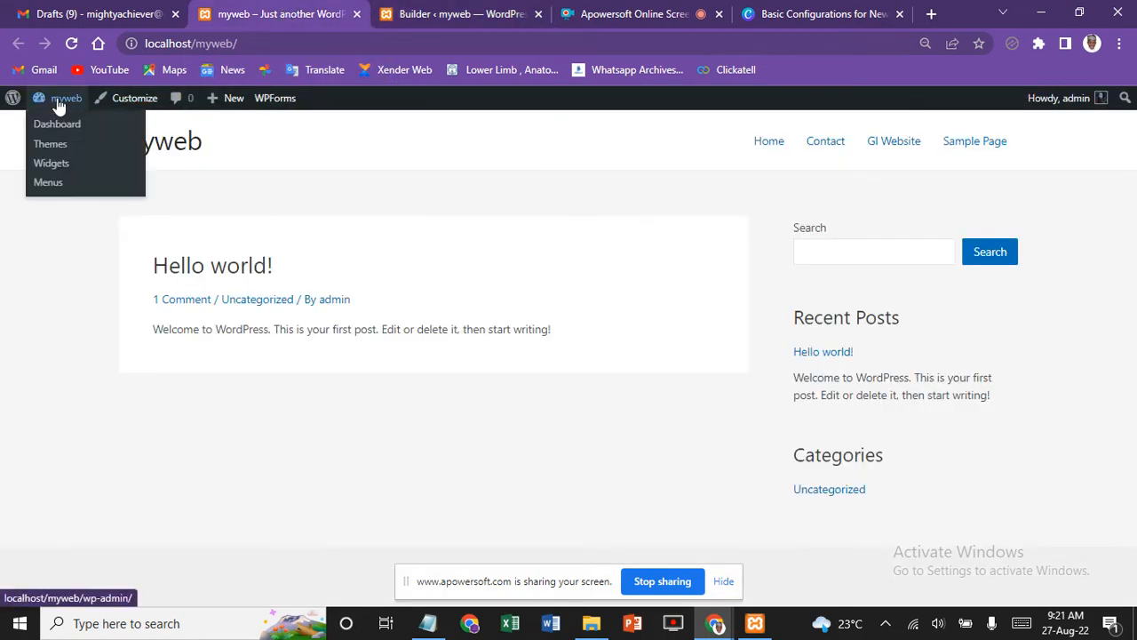
right_click(53, 189)
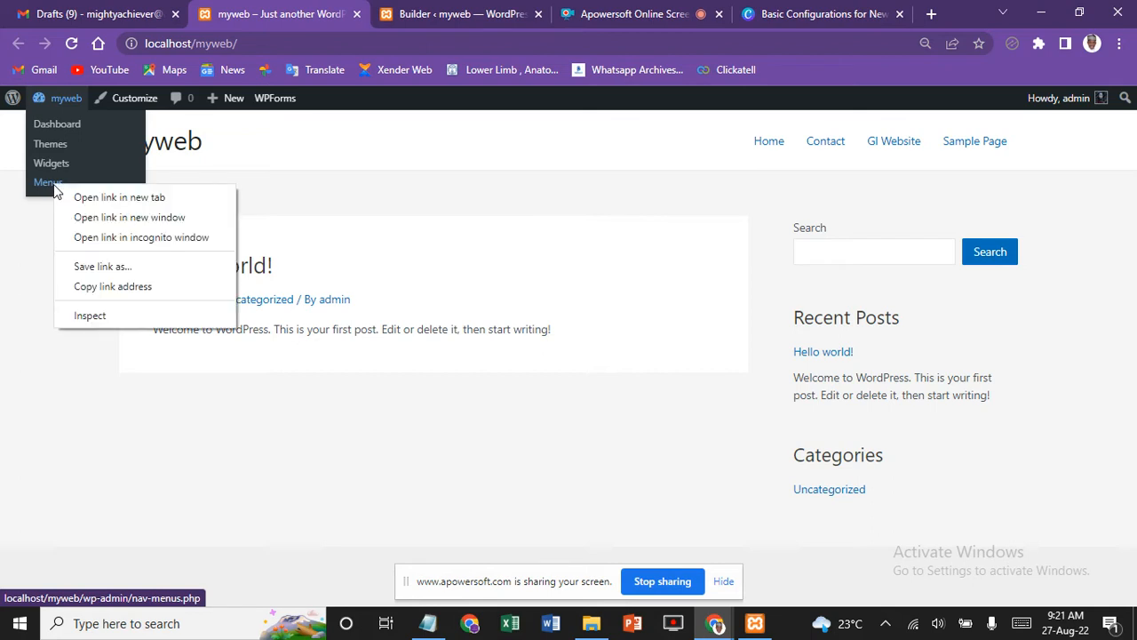
left_click(100, 197)
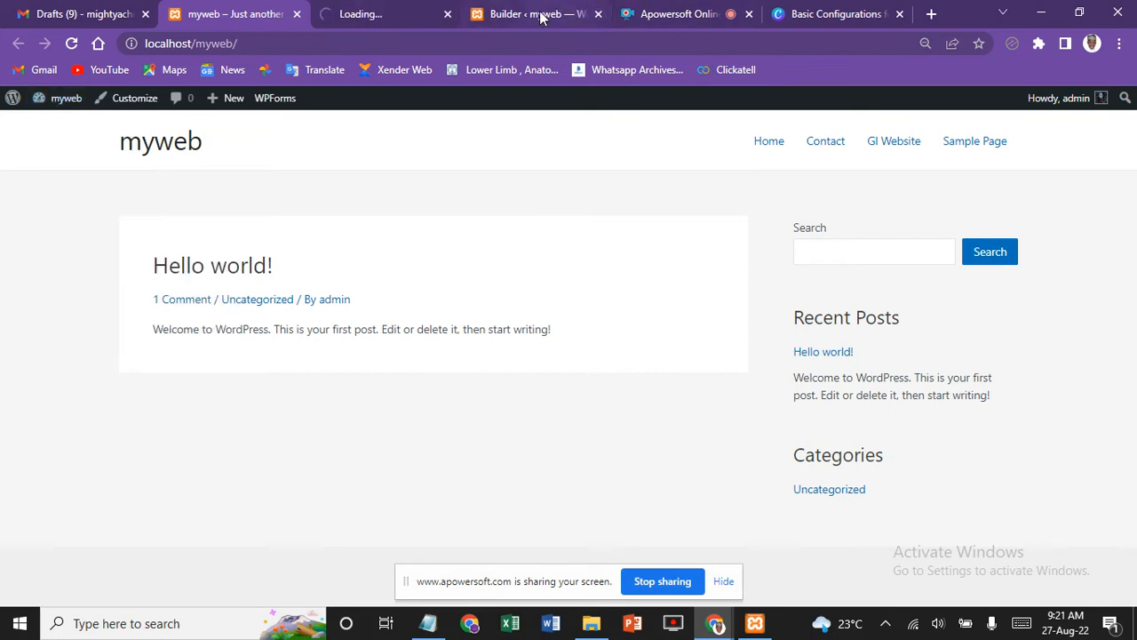
left_click(540, 14)
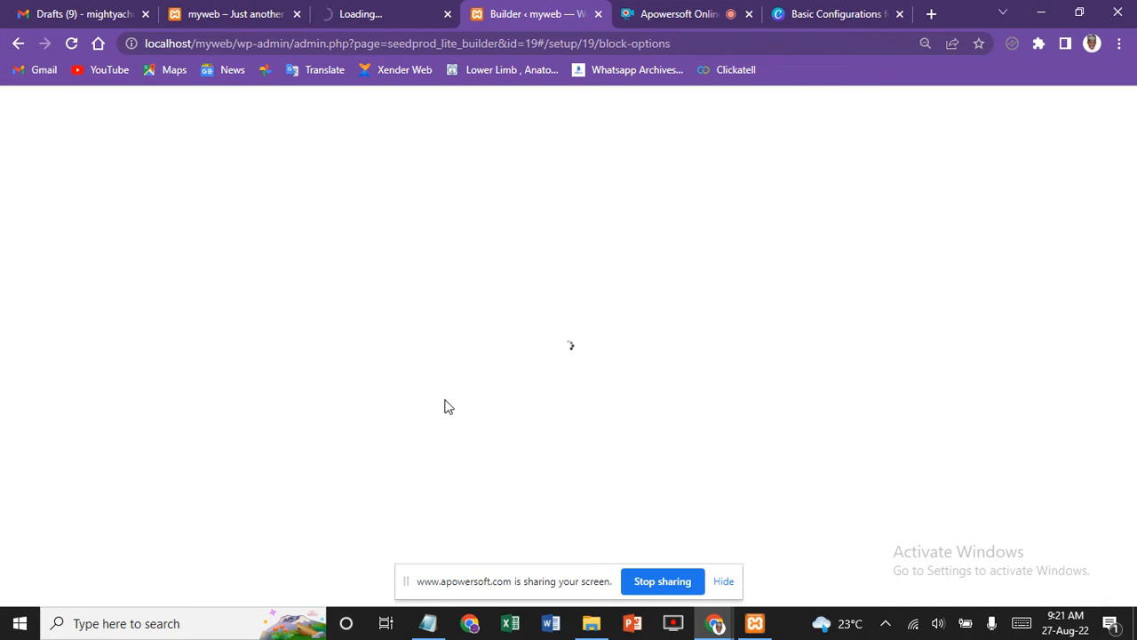
left_click(73, 44)
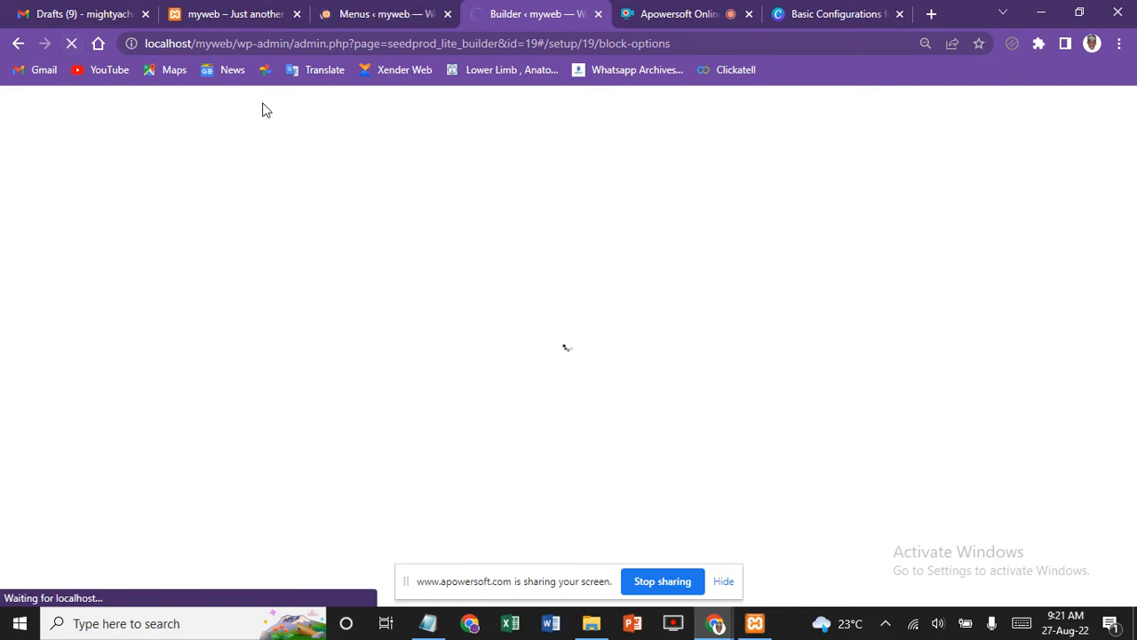
Step: Examine the Primary Menu's structure and its display location settings on the Menus page
left_click(388, 14)
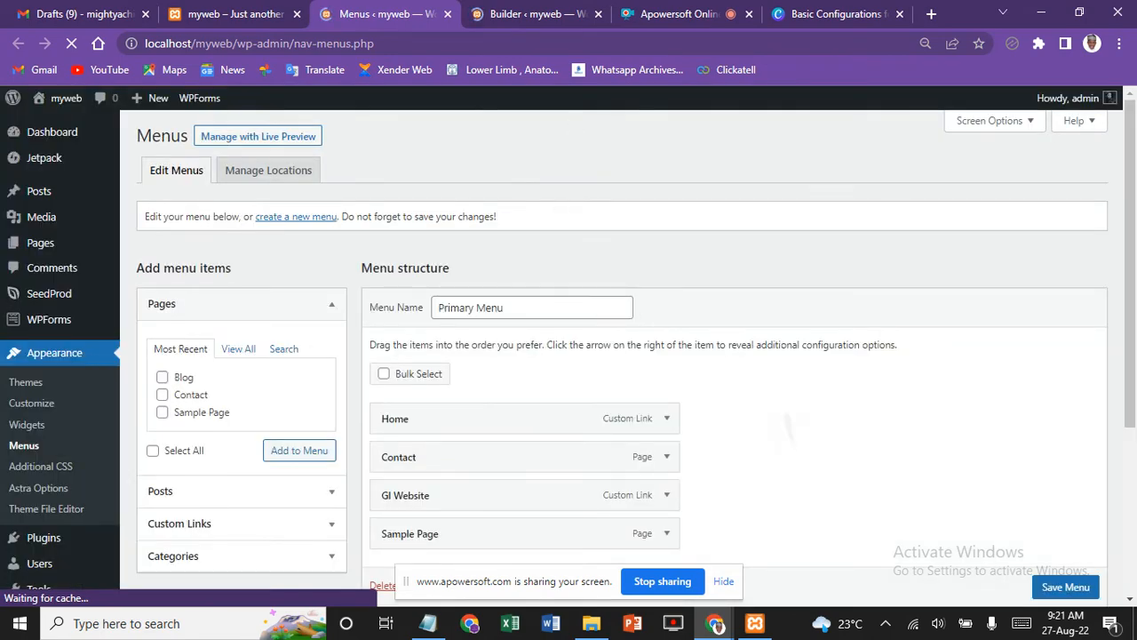
scroll(785, 427, "down", 3)
scroll(876, 366, "up", 3)
scroll(876, 366, "down", 2)
scroll(876, 367, "down", 1)
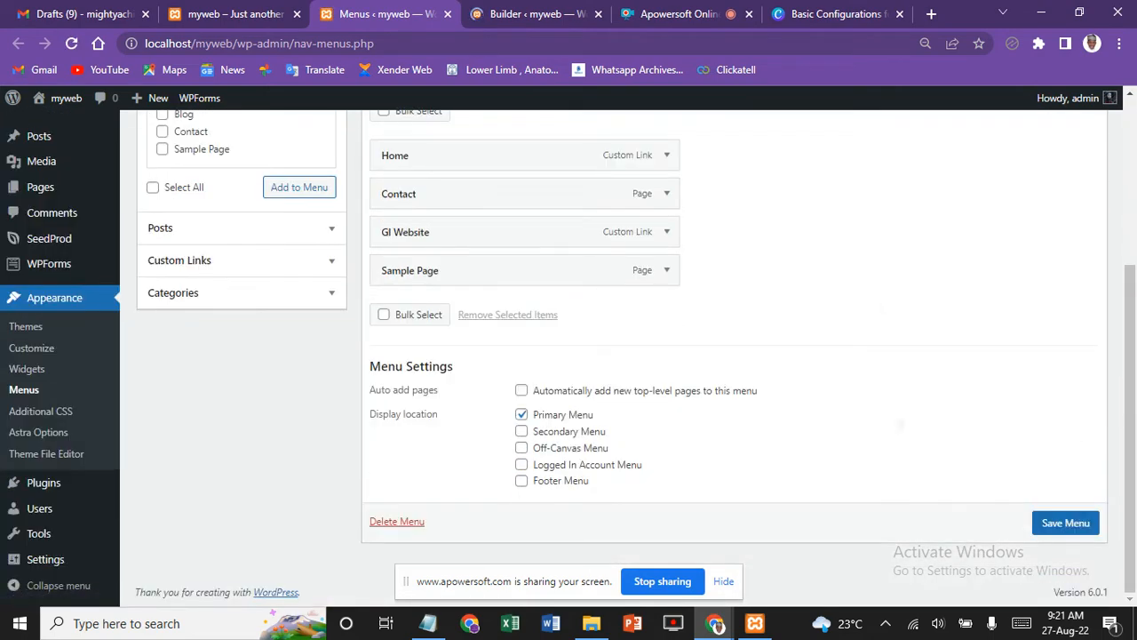
Step: Examine the Primary Menu's name, item list and display location settings
scroll(875, 366, "up", 2)
scroll(875, 366, "up", 1)
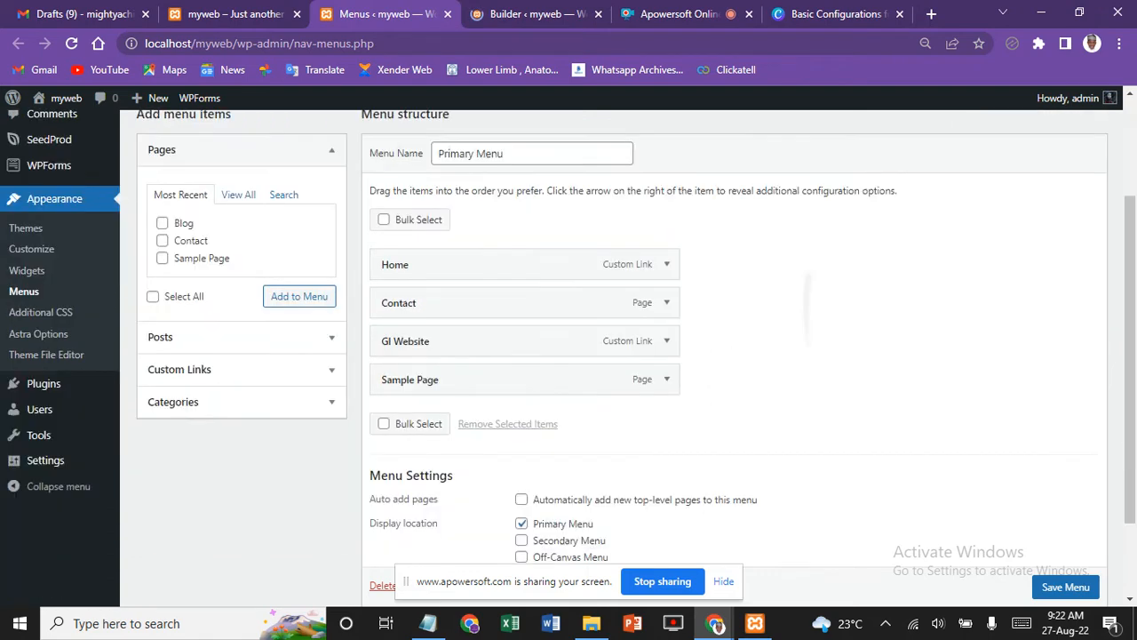
scroll(518, 264, "down", 2)
scroll(569, 355, "up", 1)
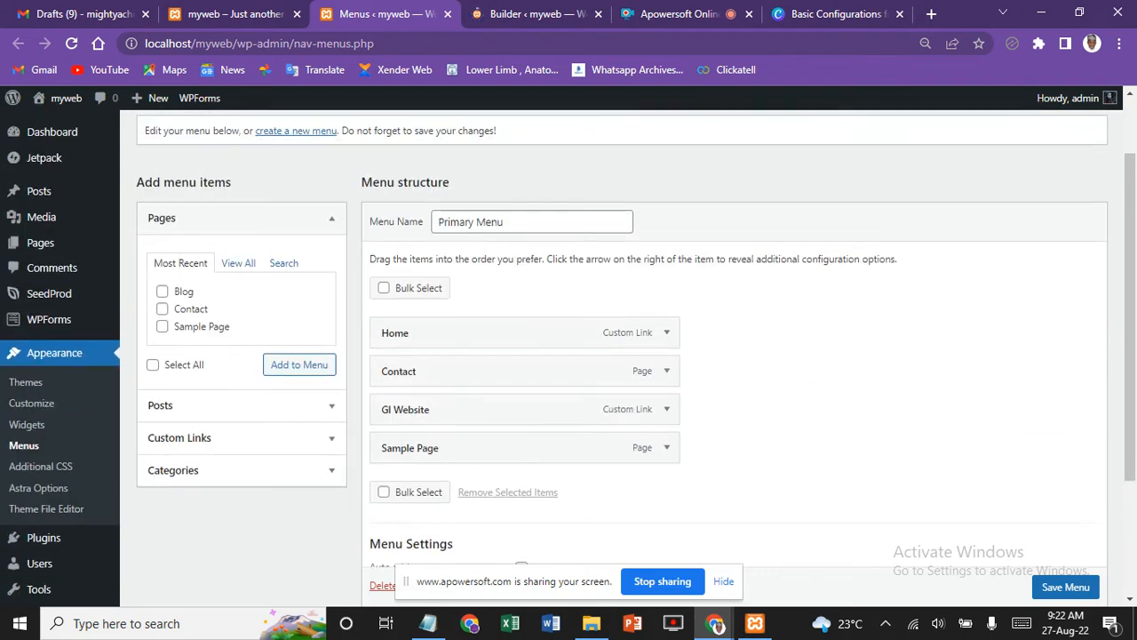
left_click(506, 221)
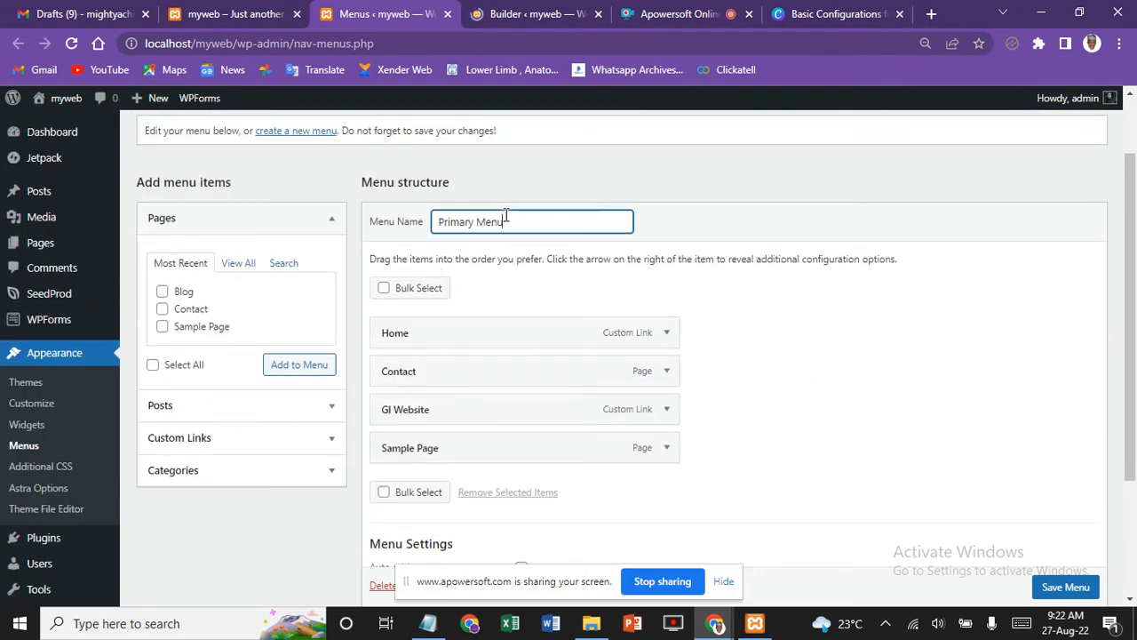
left_click(778, 347)
scroll(778, 347, "down", 1)
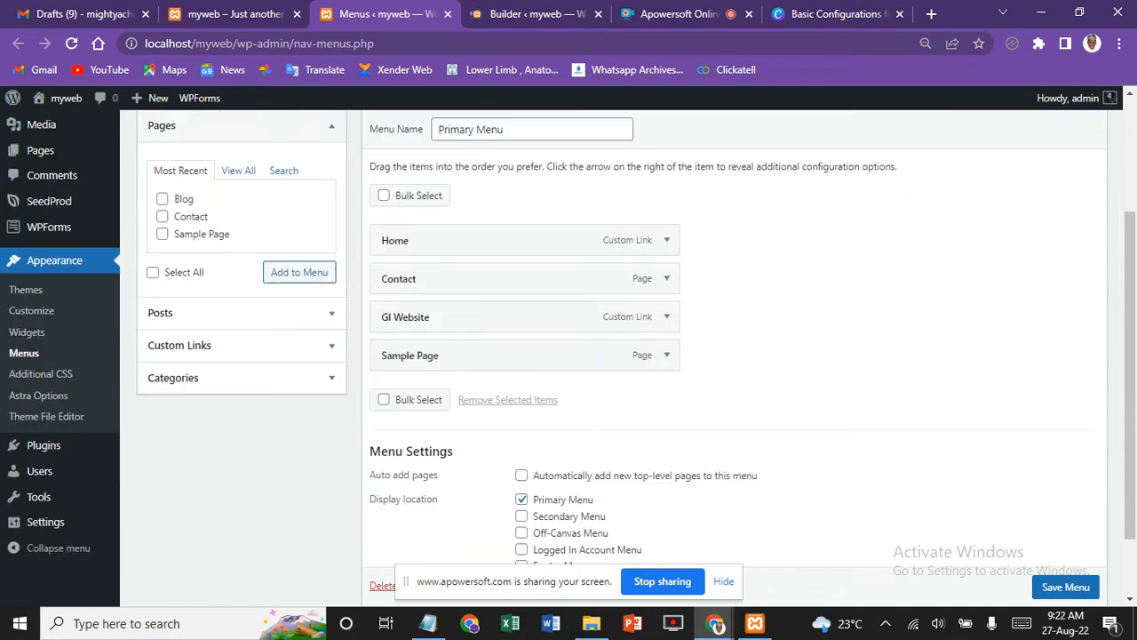
scroll(622, 355, "up", 1)
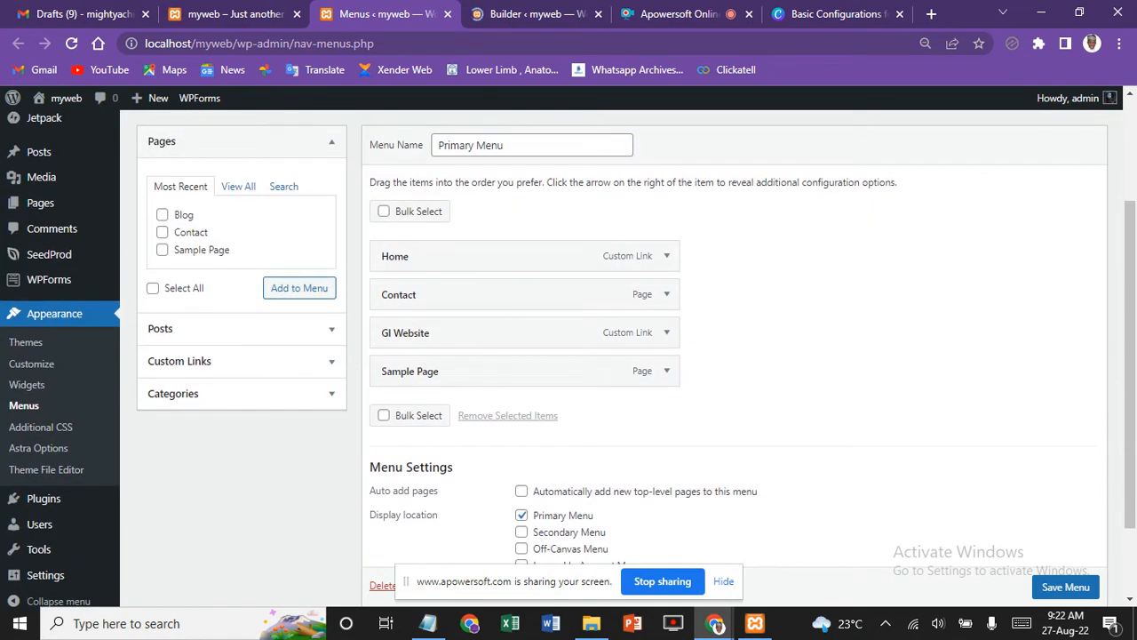
Step: Look through all pages, the posts and the custom link fields available for adding menu items
left_click(238, 185)
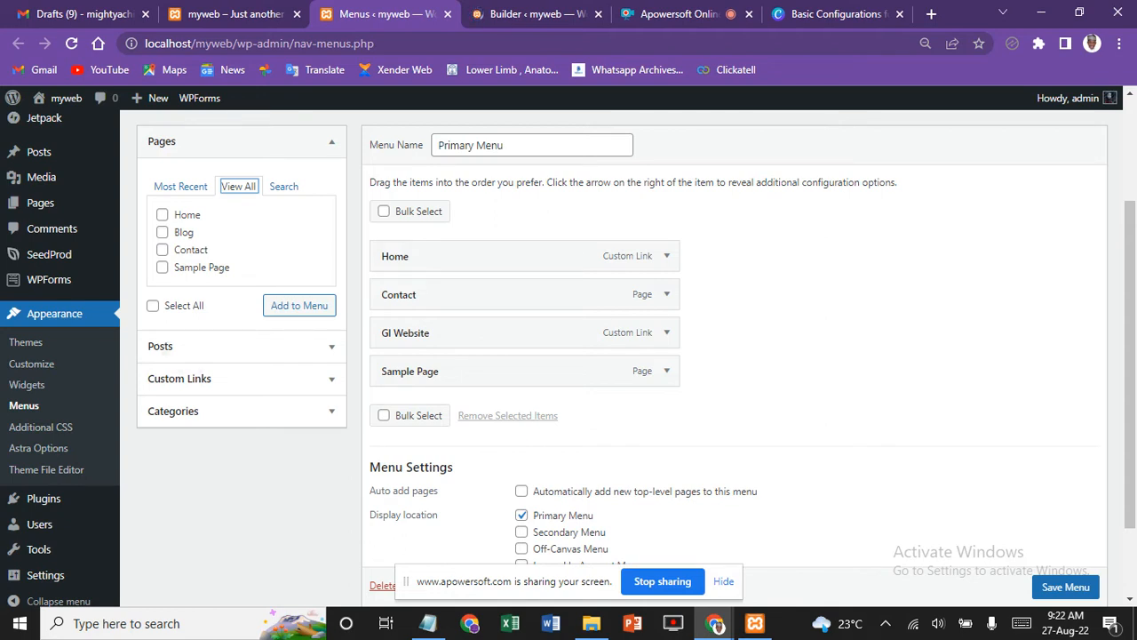
left_click(186, 346)
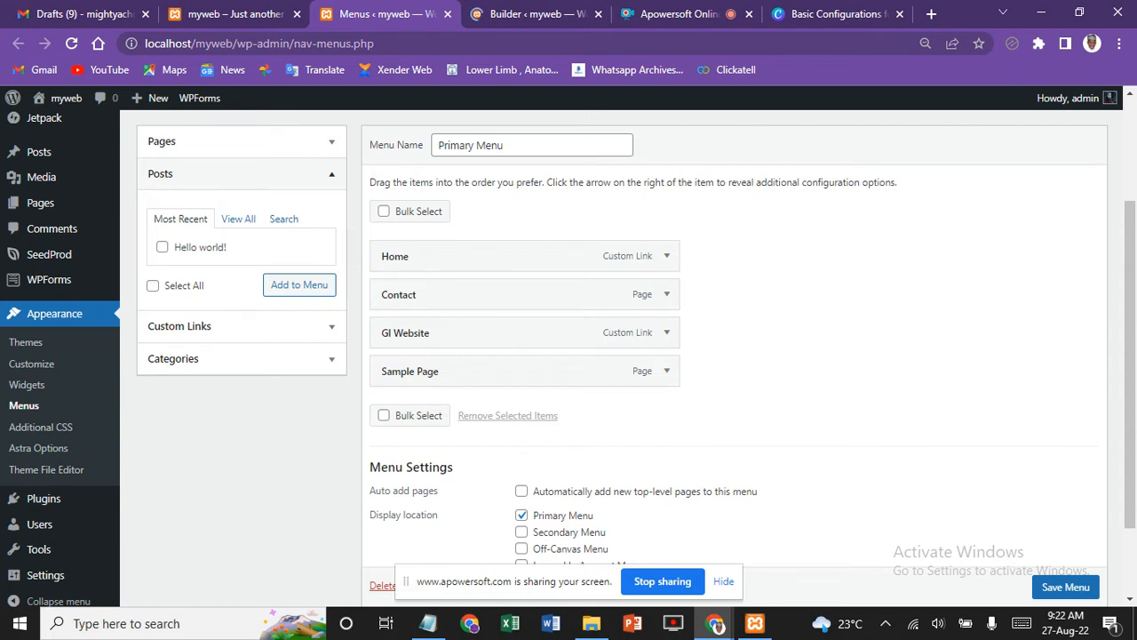
left_click(180, 326)
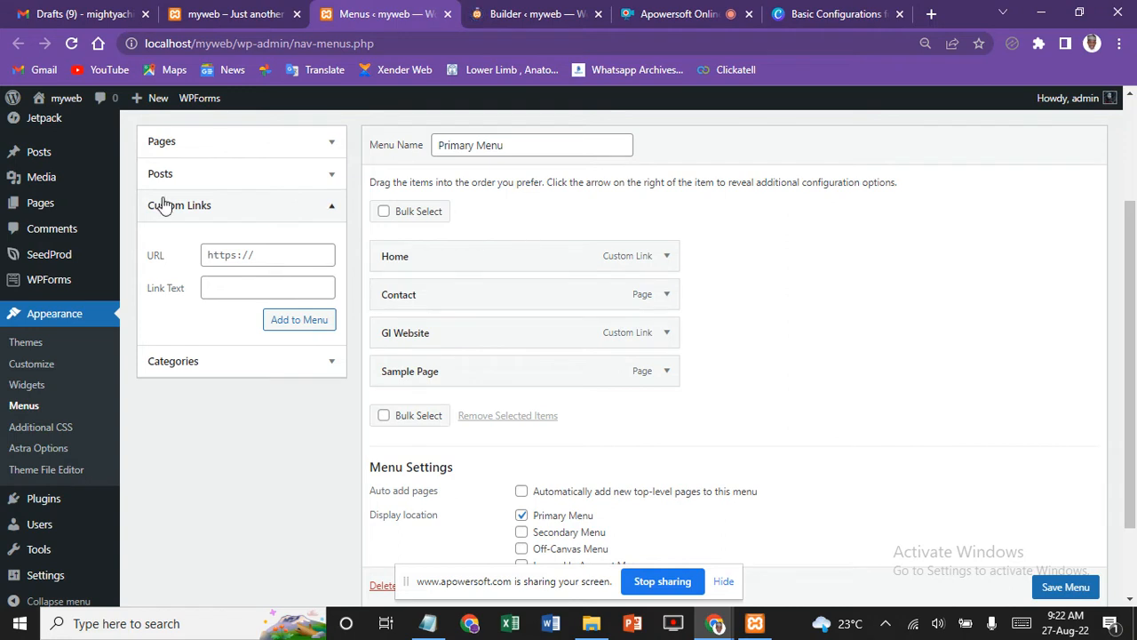
left_click(224, 255)
left_click(246, 287)
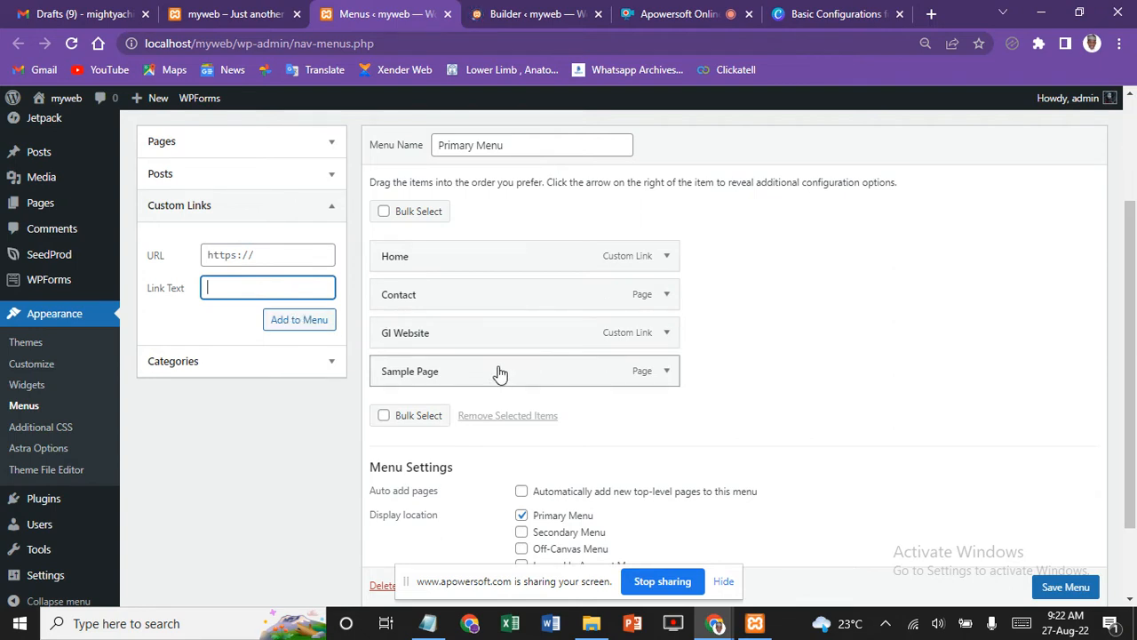
Step: Try nesting Sample Page under GI Website as a sub item and return it to the top level of the menu
mouse_move(472, 368)
left_mouse_down()
mouse_move(462, 382)
mouse_move(461, 336)
mouse_move(465, 364)
mouse_move(454, 352)
mouse_move(465, 382)
mouse_move(472, 375)
mouse_move(458, 382)
left_mouse_up()
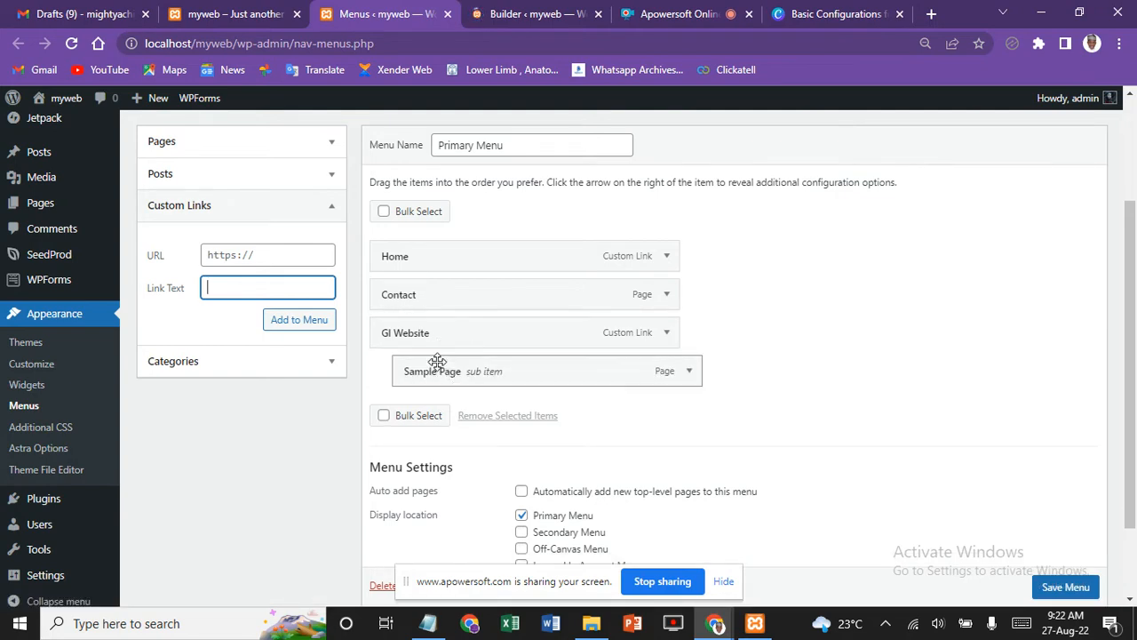
mouse_move(418, 383)
left_mouse_down()
mouse_move(393, 377)
mouse_move(411, 378)
left_mouse_up()
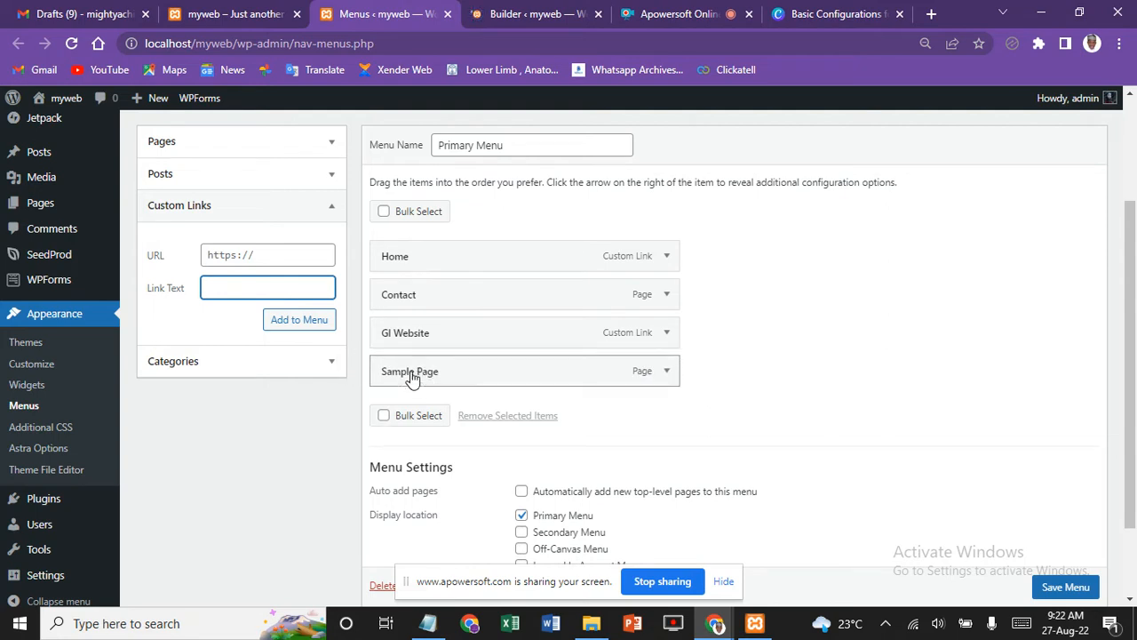
scroll(622, 355, "down", 2)
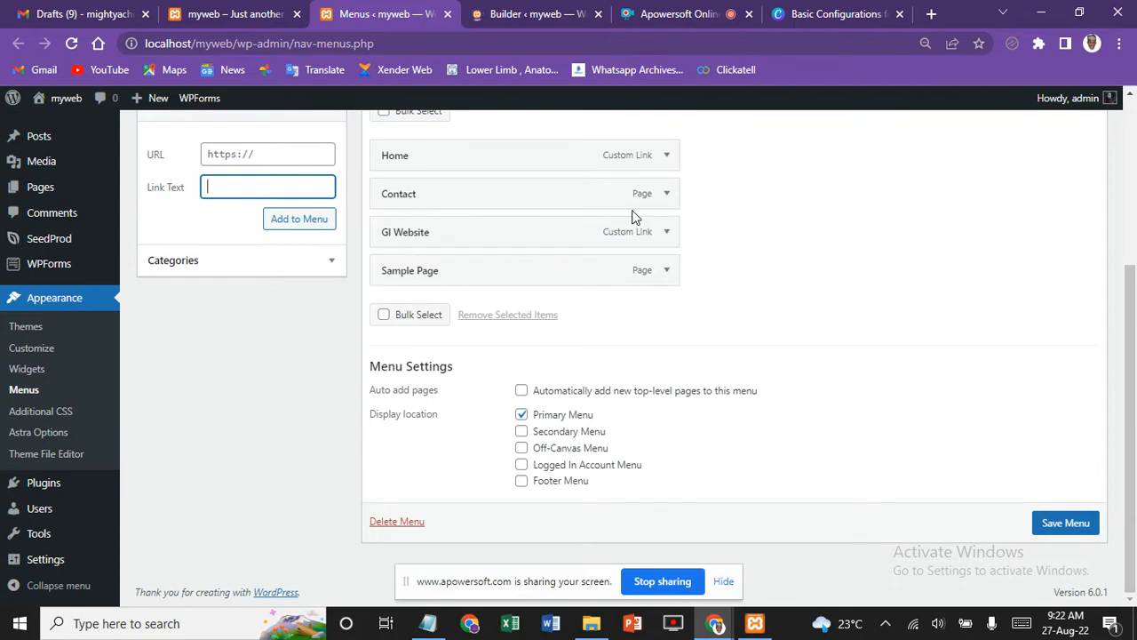
scroll(633, 217, "up", 4)
scroll(860, 132, "down", 2)
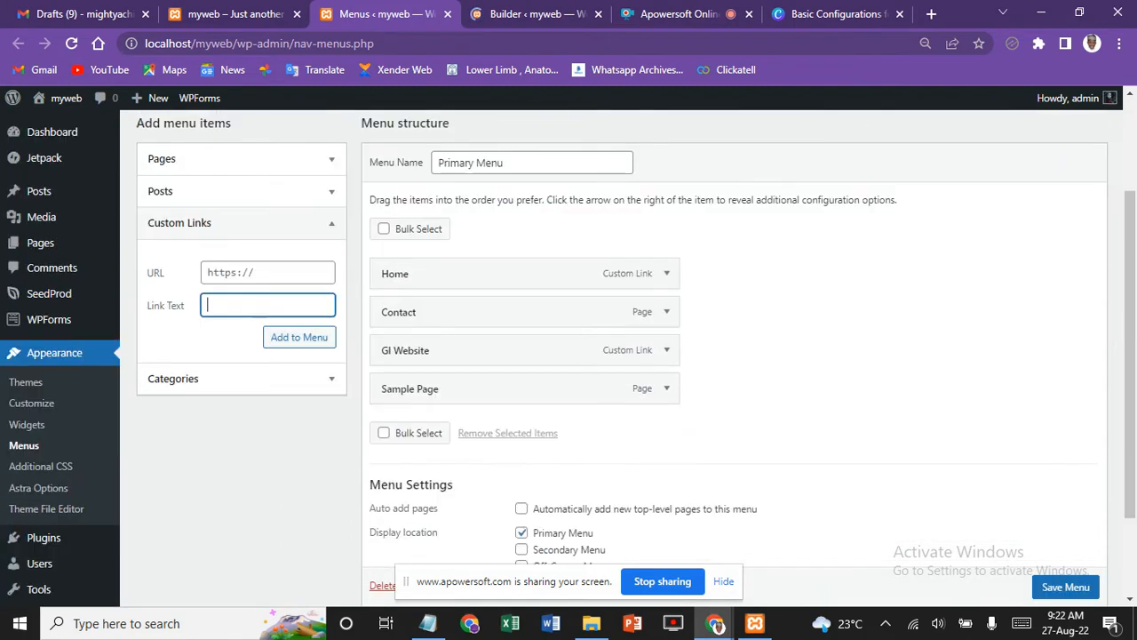
scroll(862, 128, "down", 2)
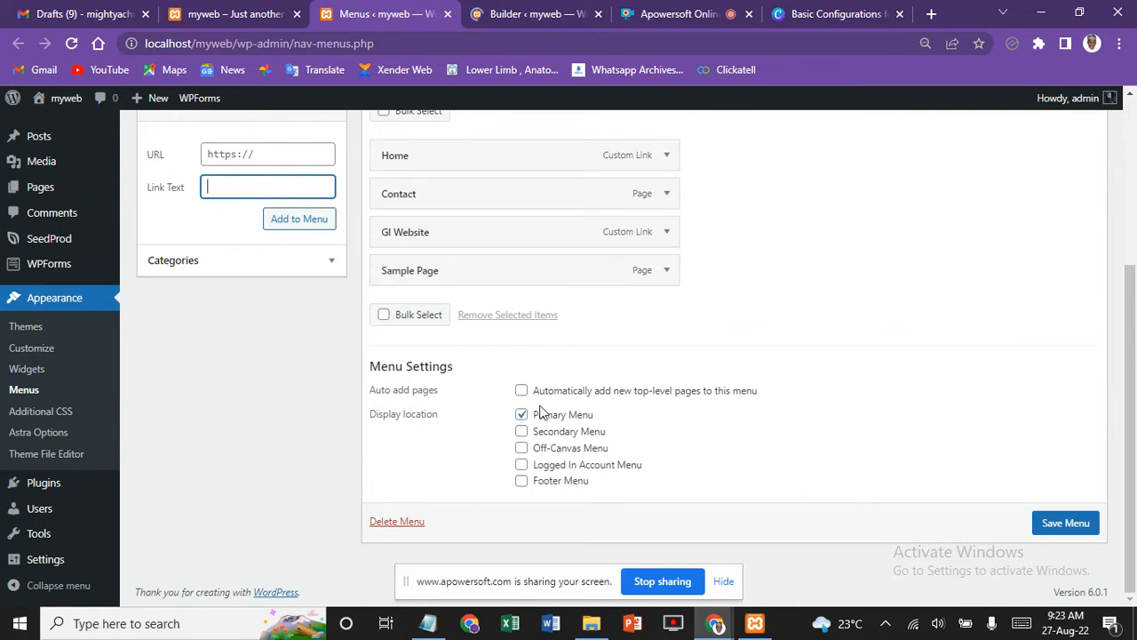
Step: Check the SeedProd builder's loading progress and the myweb front page, and return to the Menus page
left_click(523, 15)
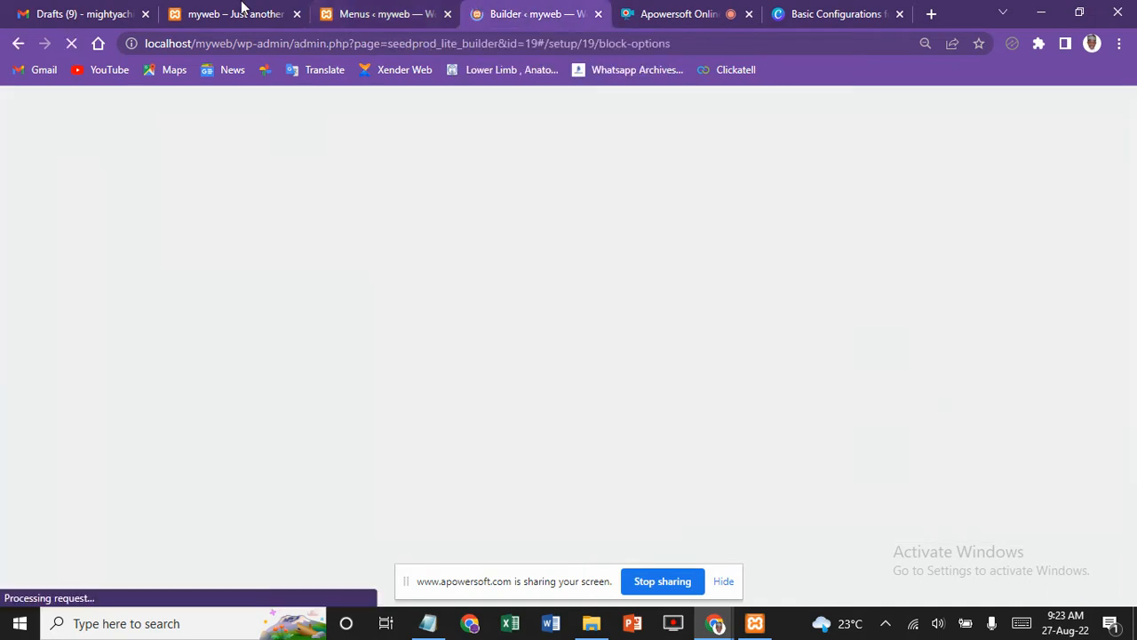
left_click(229, 16)
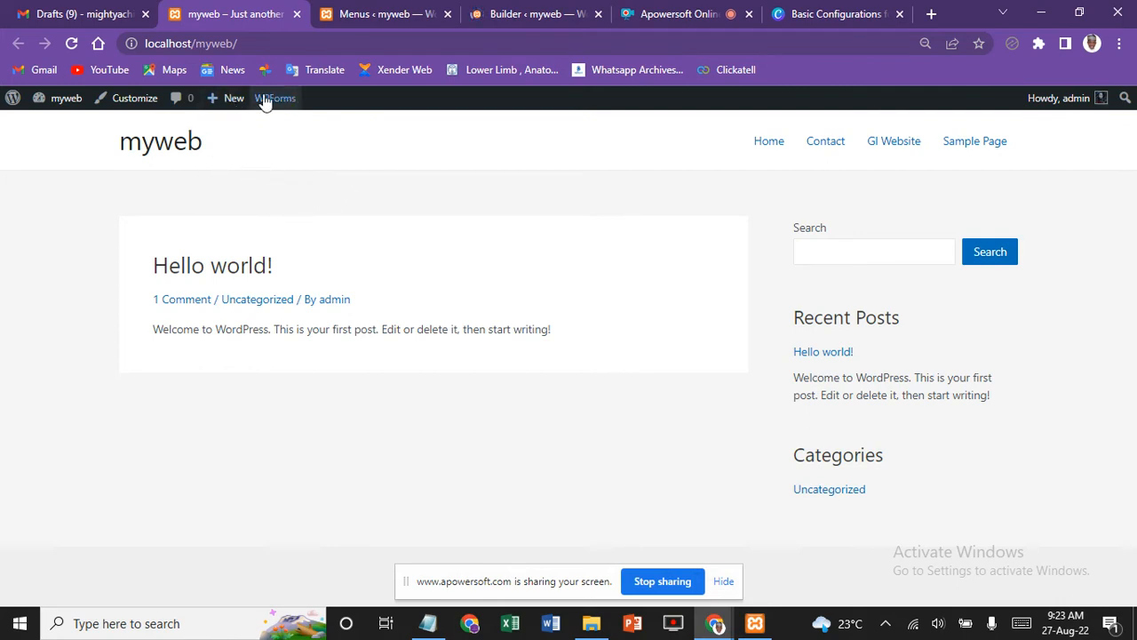
left_click(381, 12)
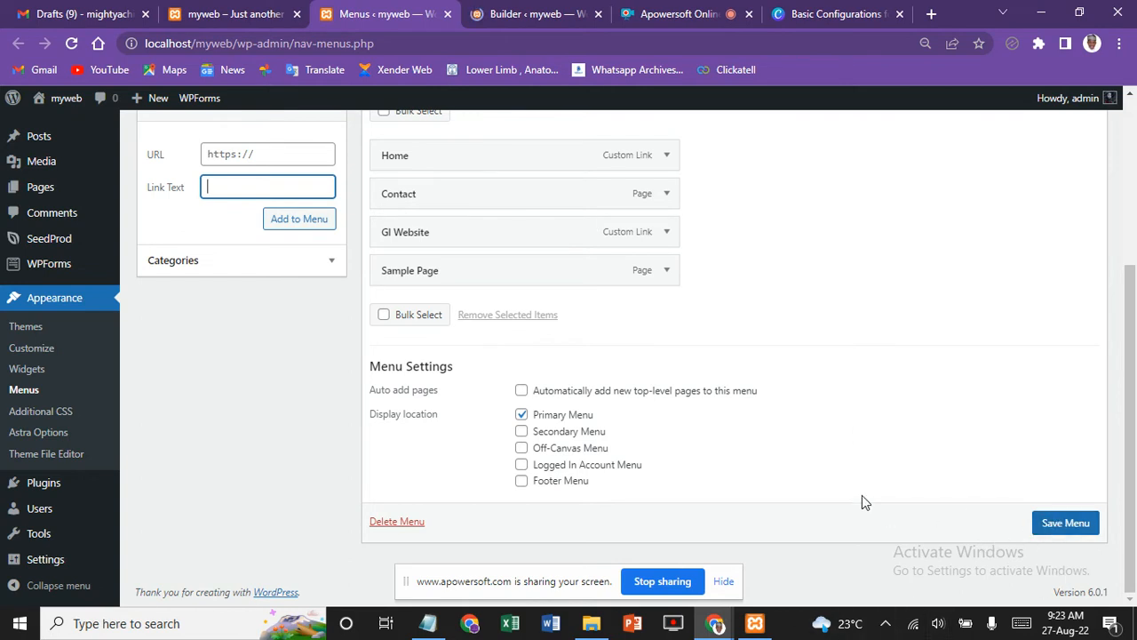
scroll(862, 495, "up", 3)
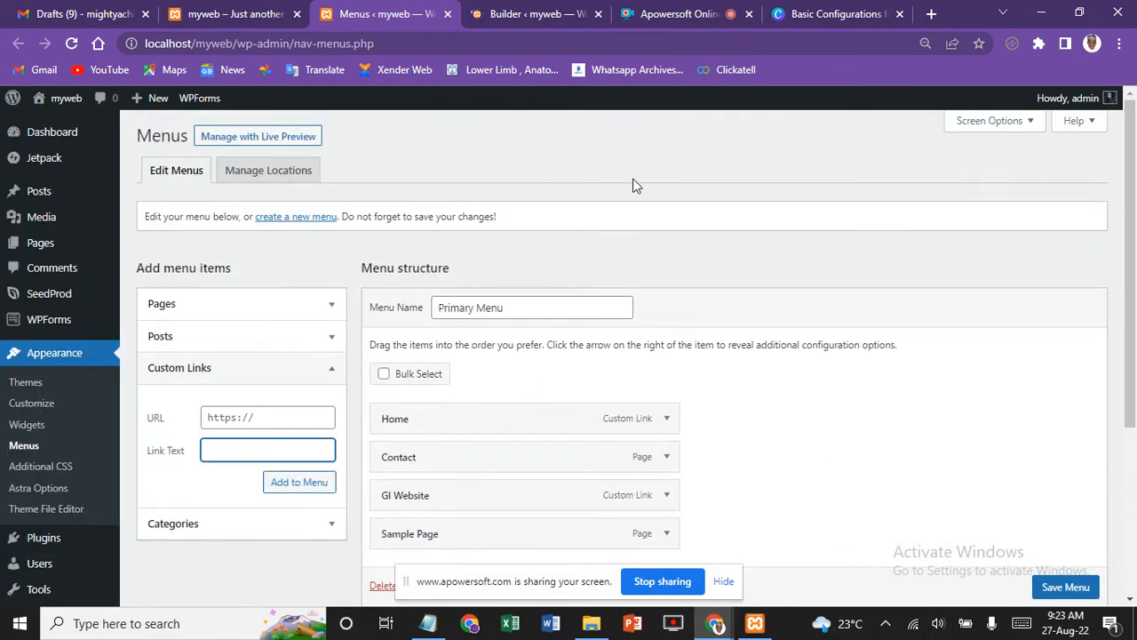
left_click(517, 10)
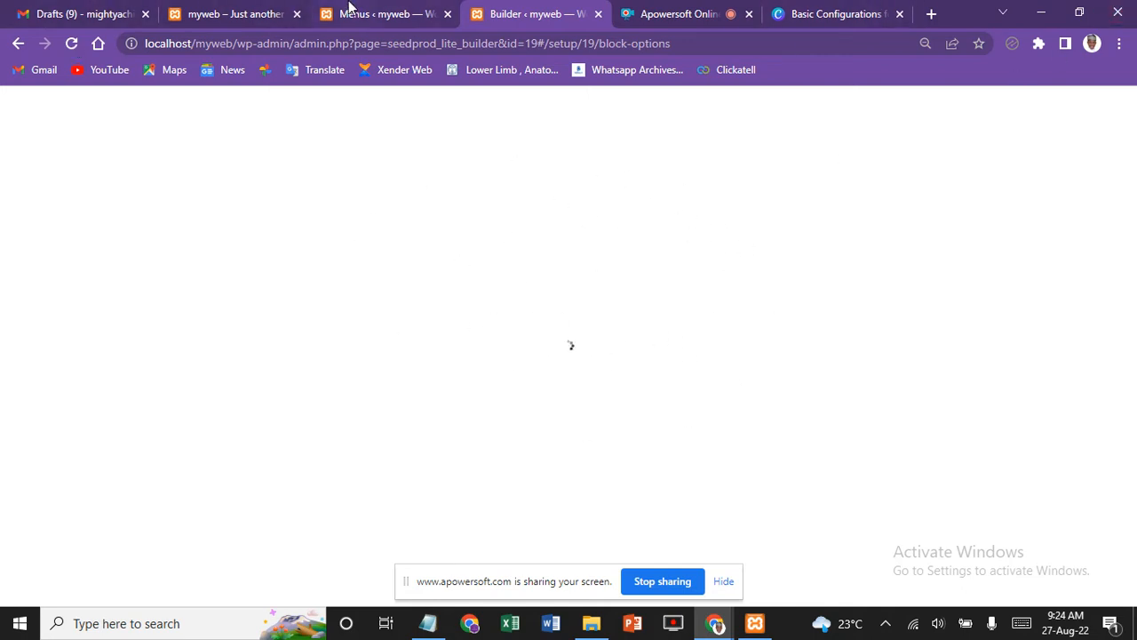
left_click(349, 7)
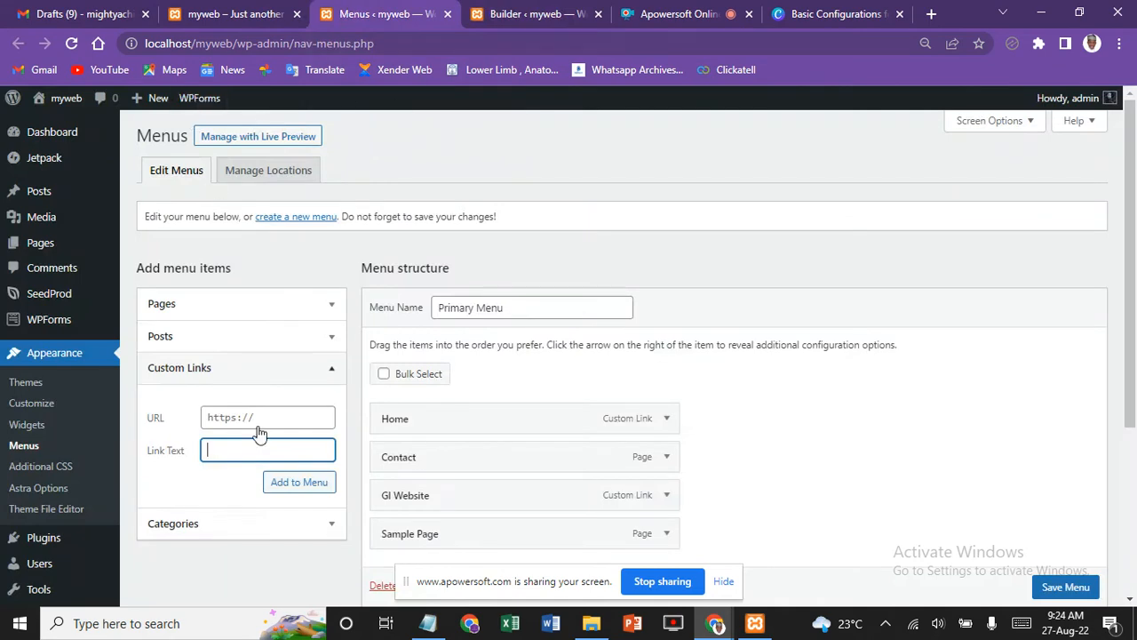
Step: Stay on the Menus page instead of leaving with unsaved changes, save the Primary Menu, and open the theme customizer
left_click(40, 402)
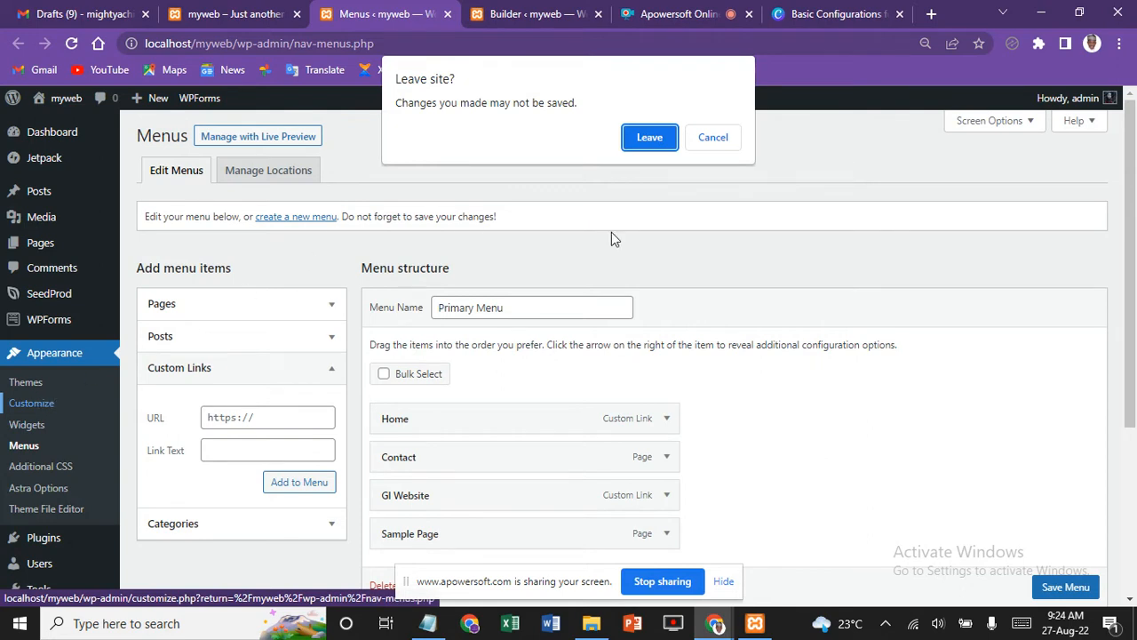
left_click(712, 138)
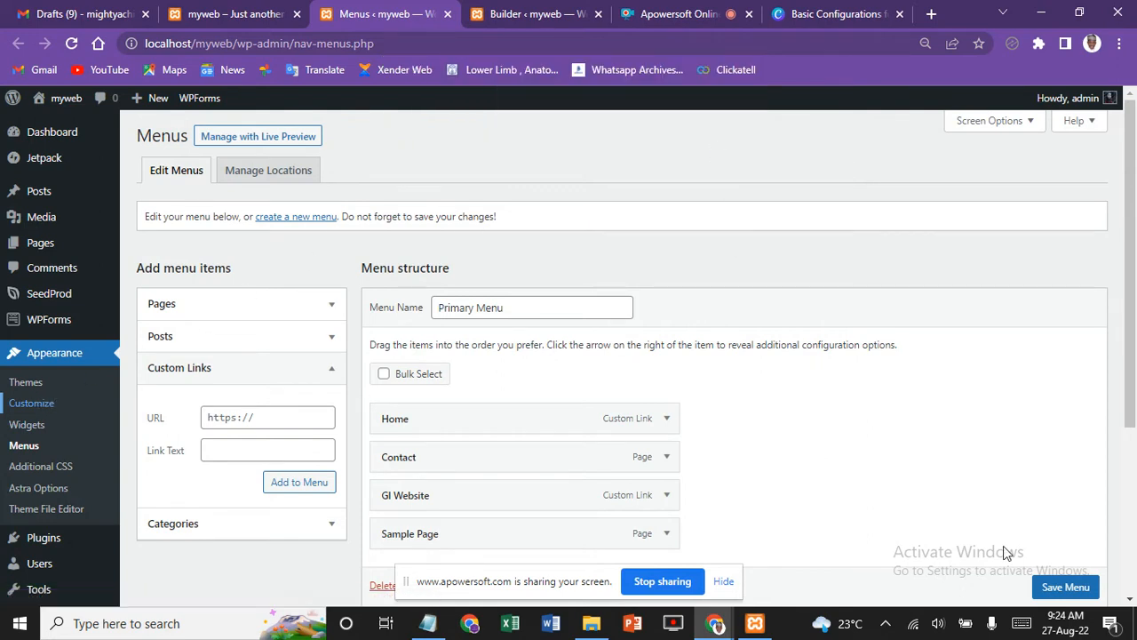
left_click(1089, 588)
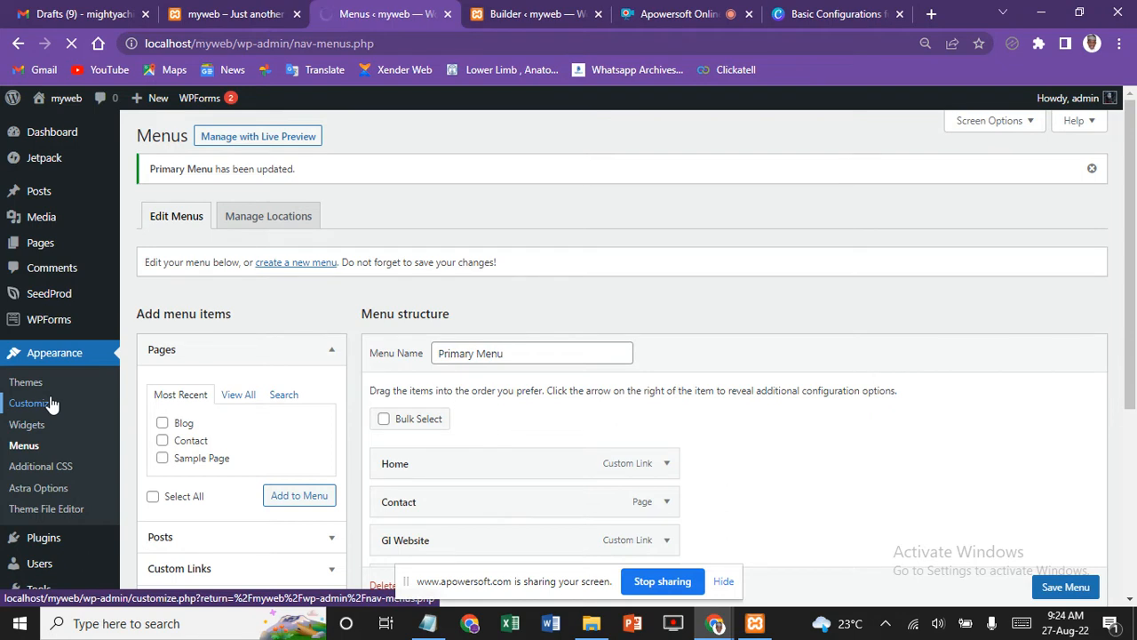
Step: Look over the customizer's setting sections and check whether the SeedProd builder has loaded
scroll(51, 404, "down", 4)
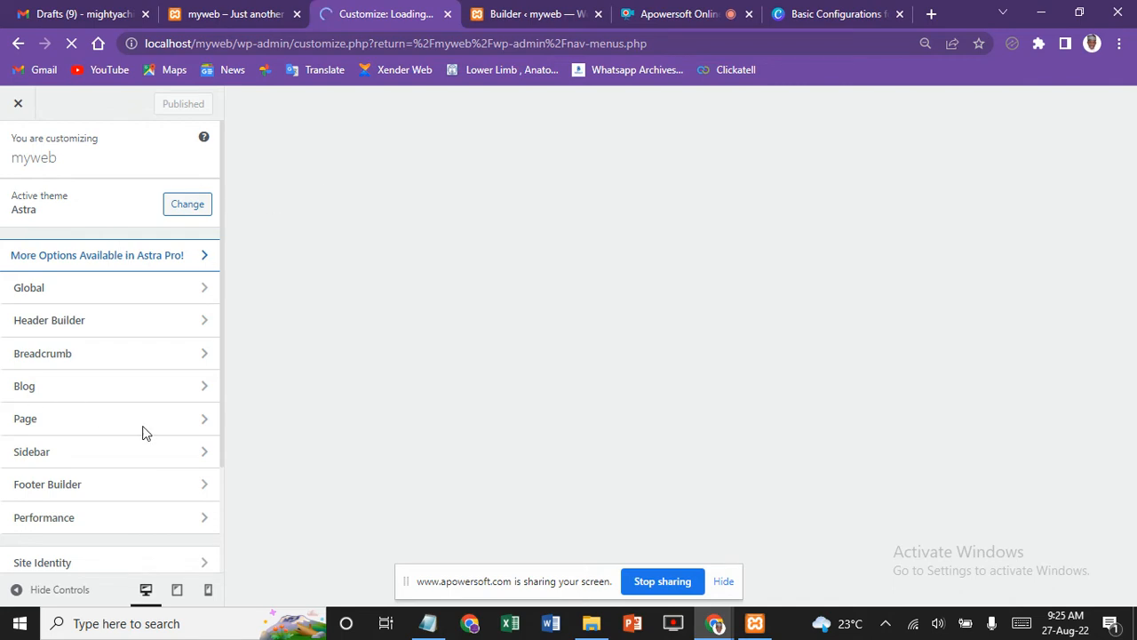
left_click(119, 389)
scroll(60, 426, "down", 2)
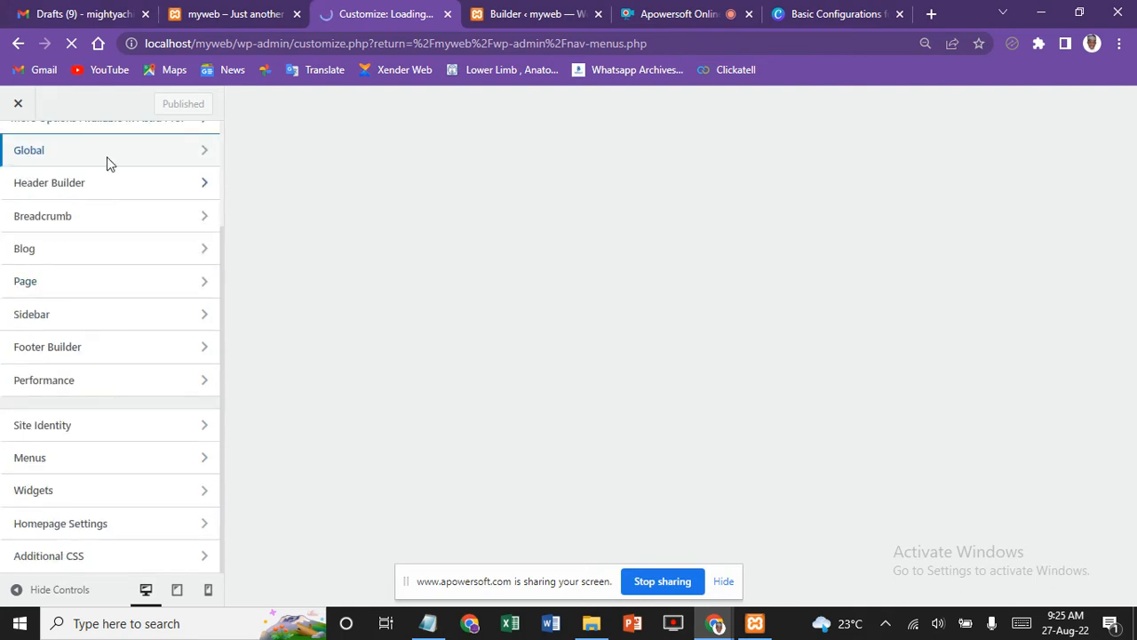
left_click(504, 10)
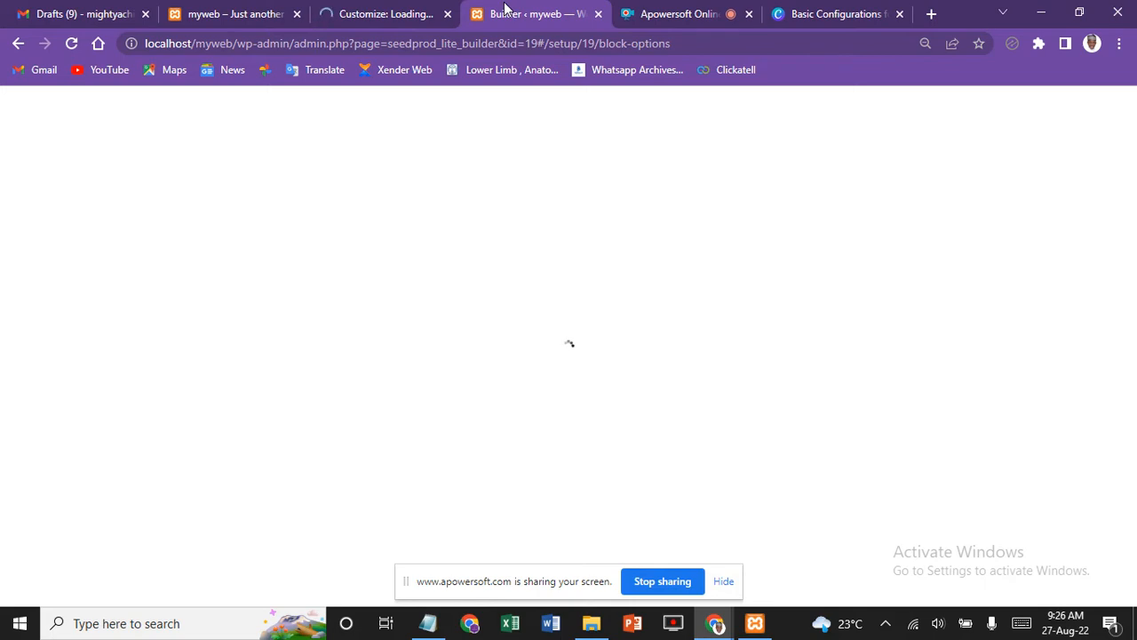
left_click(387, 9)
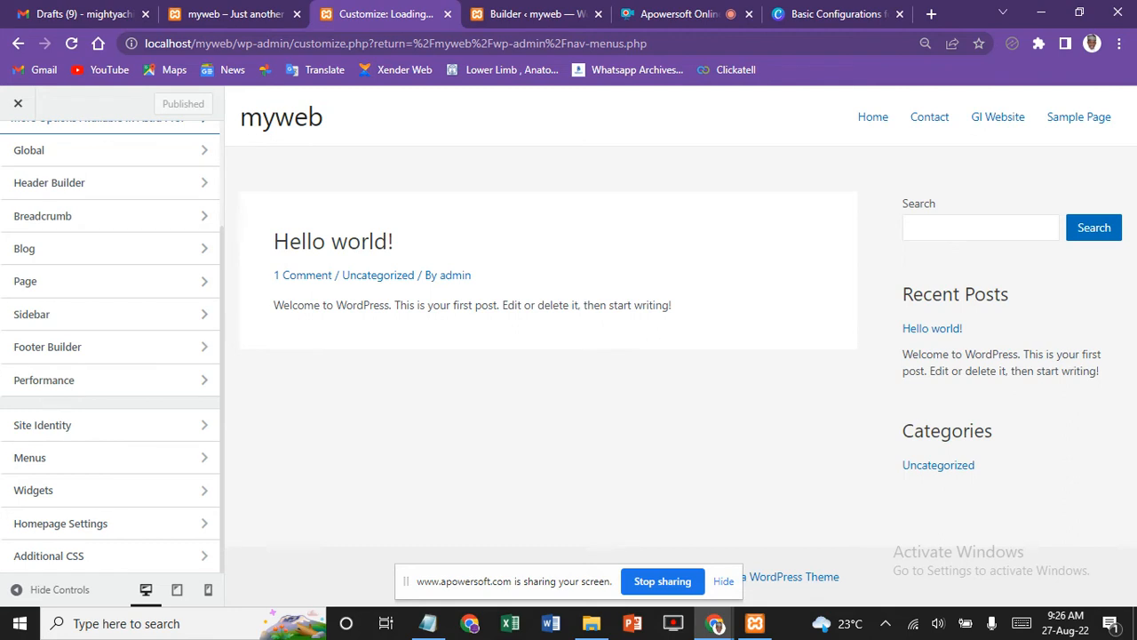
scroll(111, 347, "up", 2)
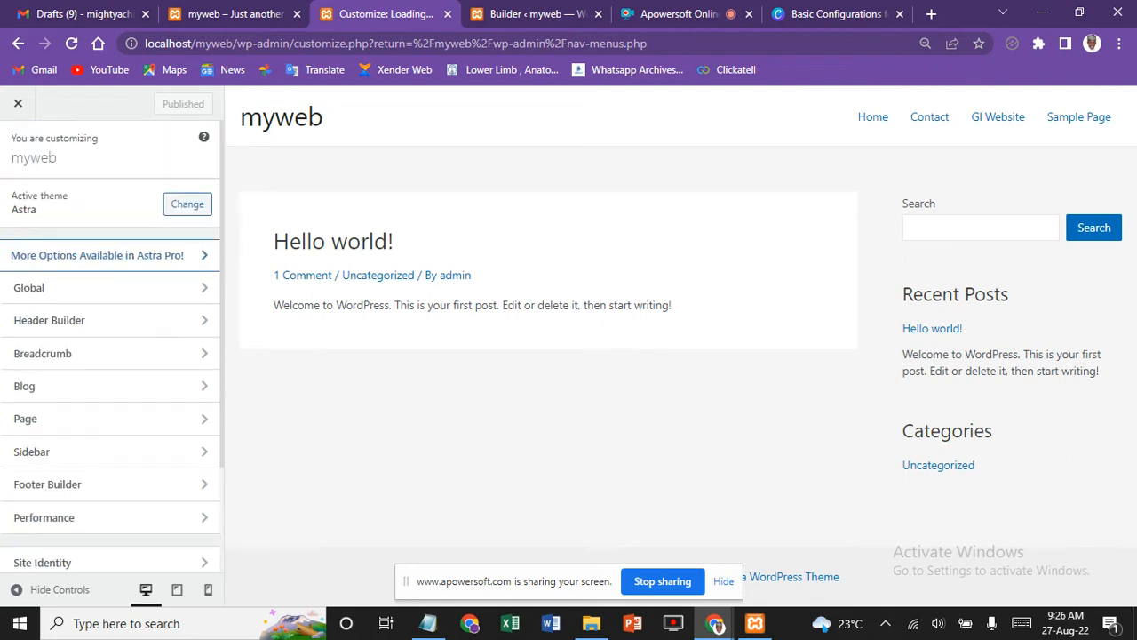
scroll(111, 347, "down", 2)
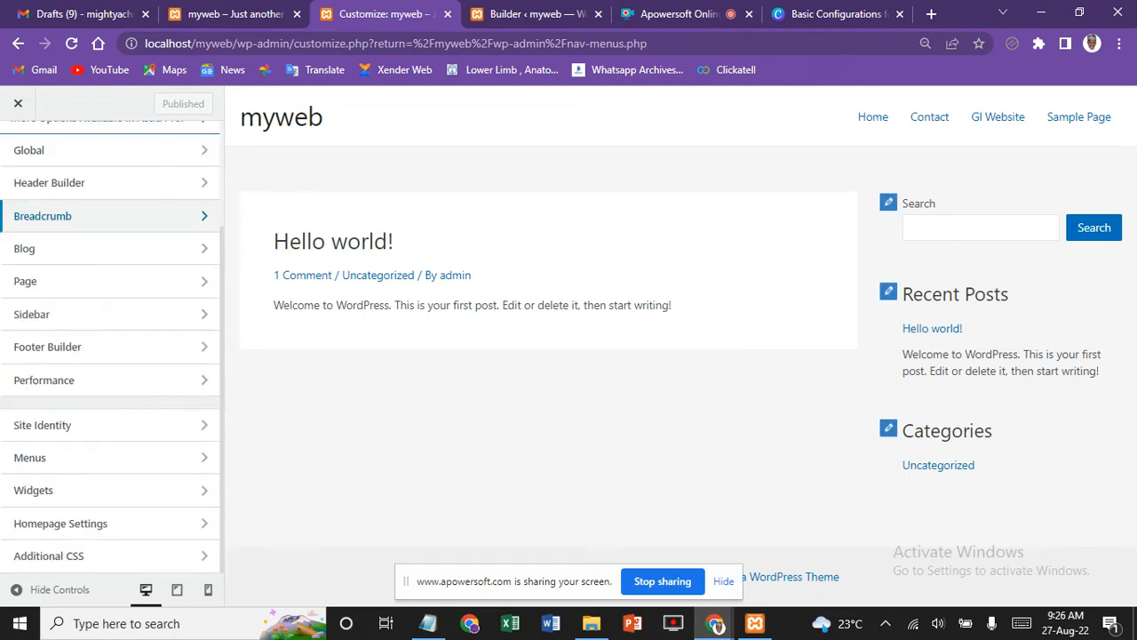
Step: Open the Site Identity settings and try to choose the purple shield image from the Media Library as the site icon
left_click(89, 417)
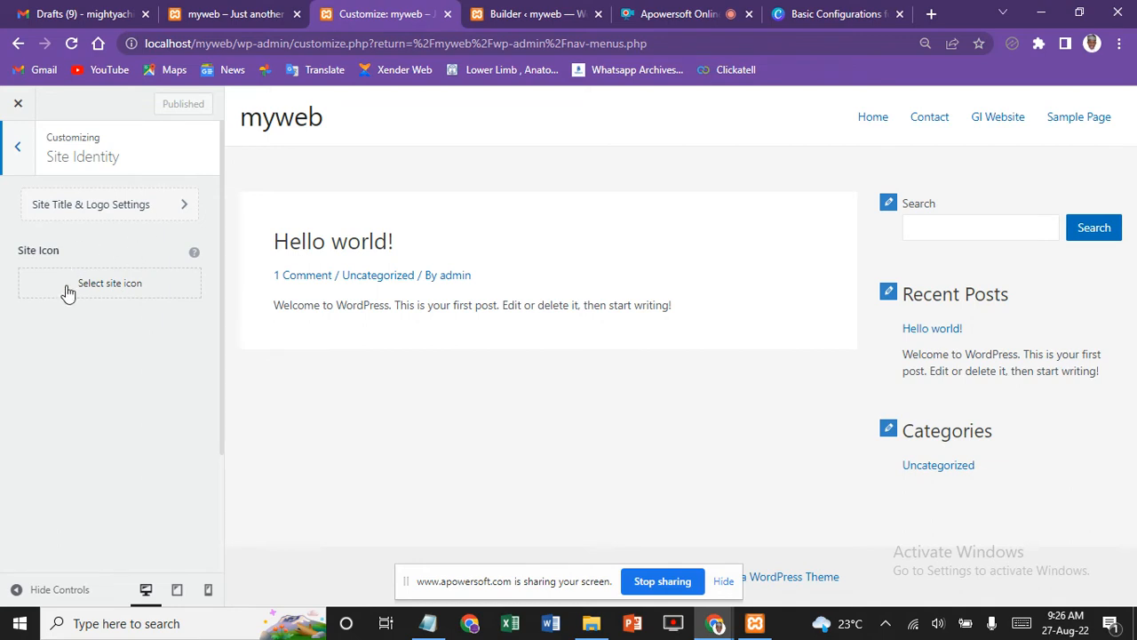
left_click(120, 293)
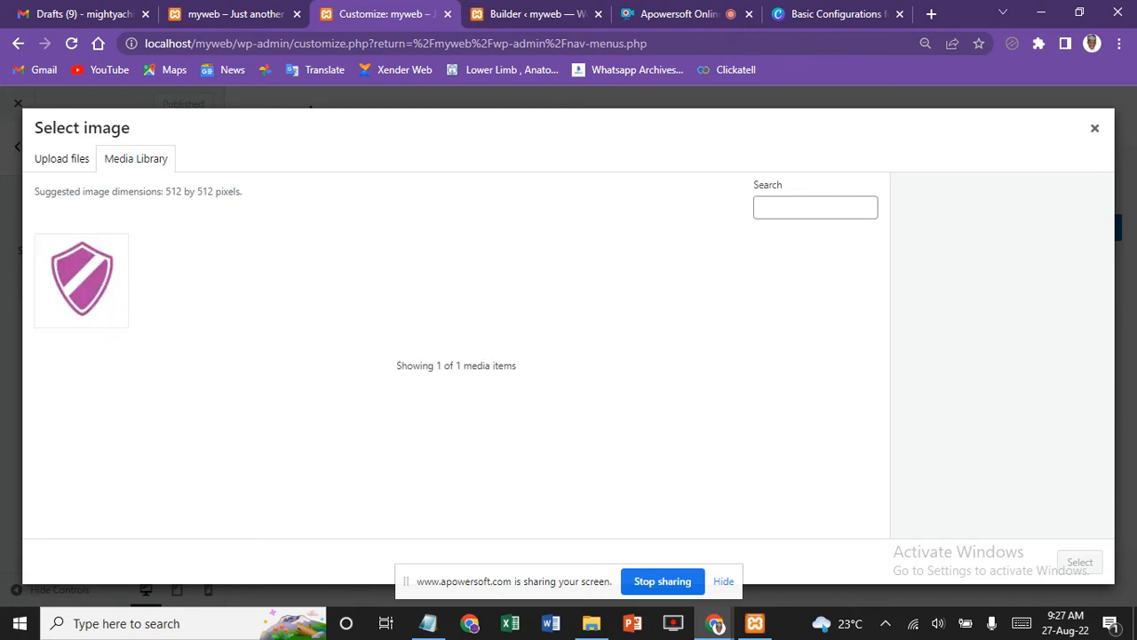
left_click(88, 283)
left_click(82, 280)
left_click(82, 281)
left_click(81, 280)
left_click(82, 281)
left_click(82, 281)
left_click(82, 280)
key("Escape")
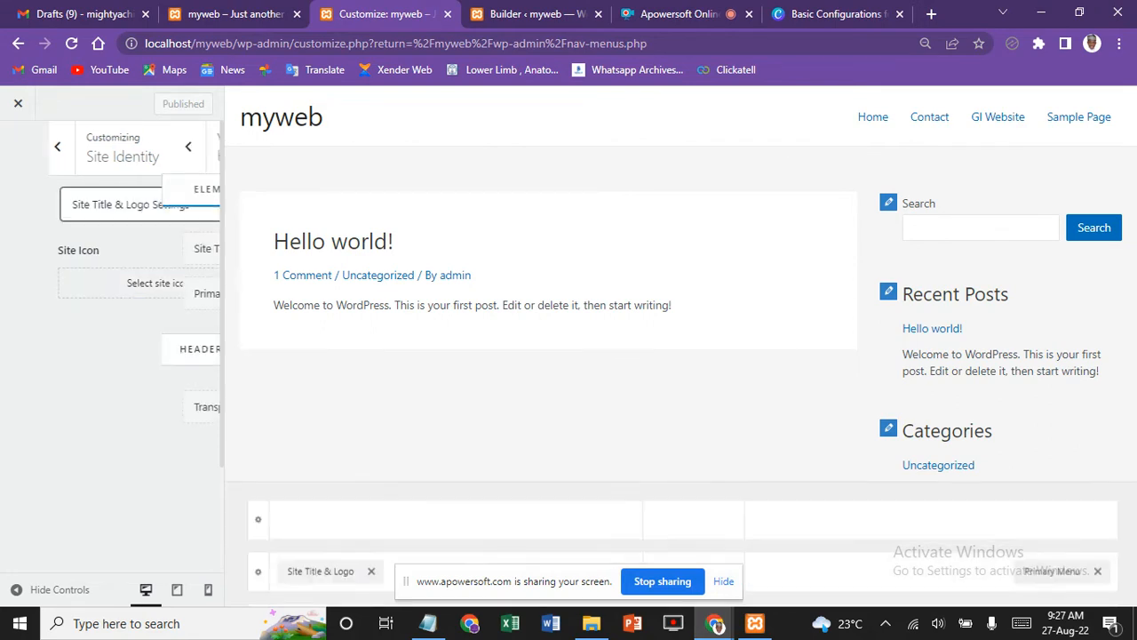
Step: Open the site title and logo settings, try to crop admission-companion.jpg as the logo, and close the image dialog
left_click(80, 209)
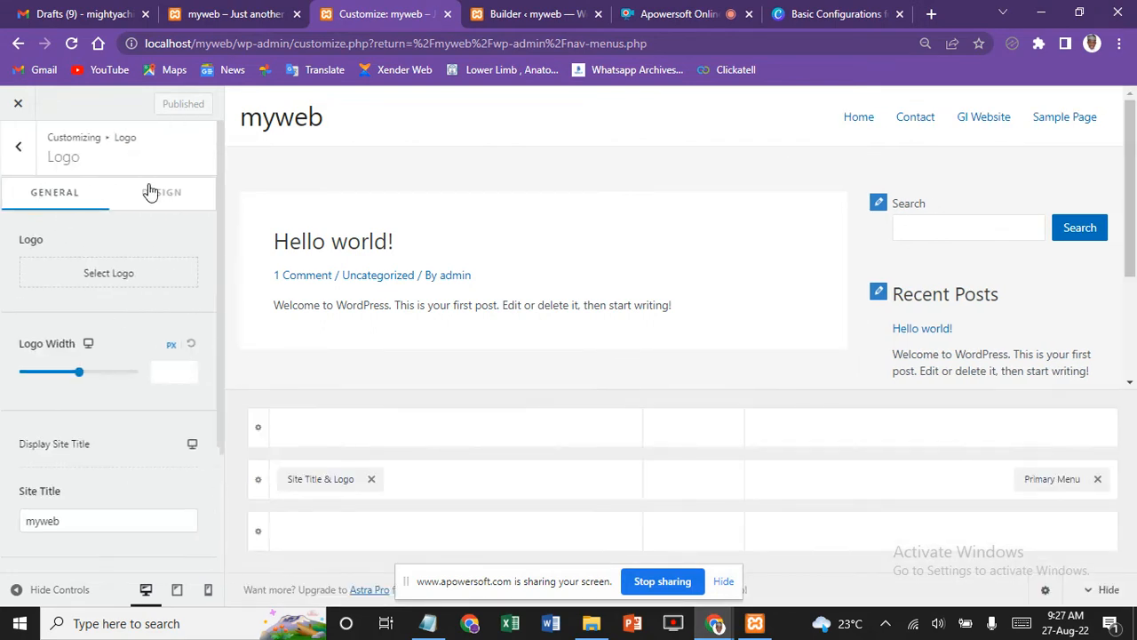
left_click(138, 286)
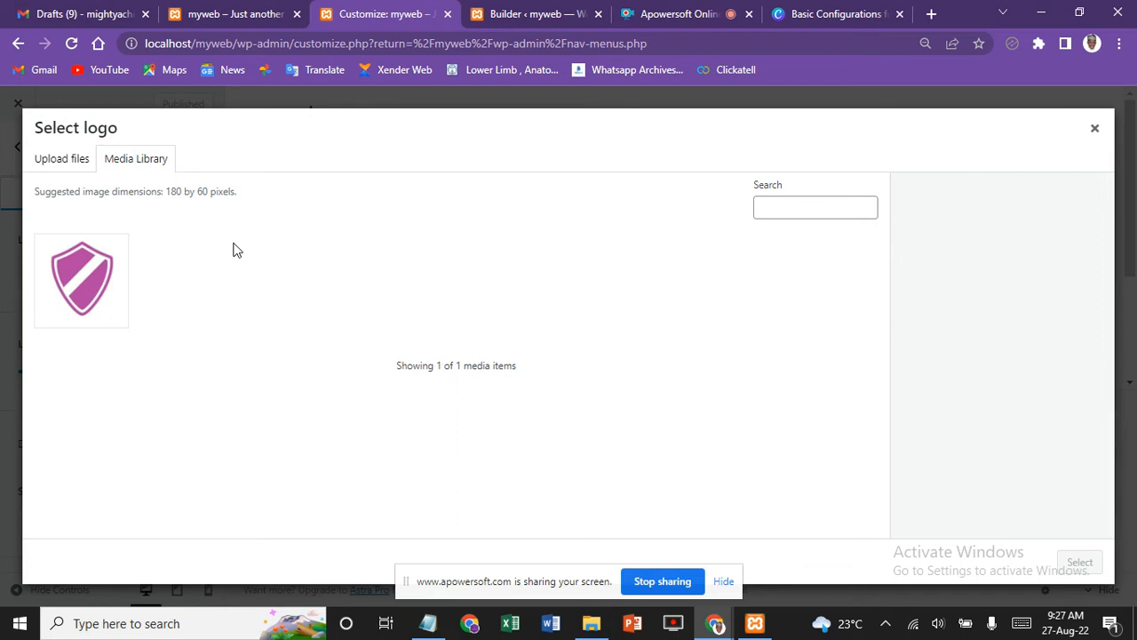
left_click(84, 286)
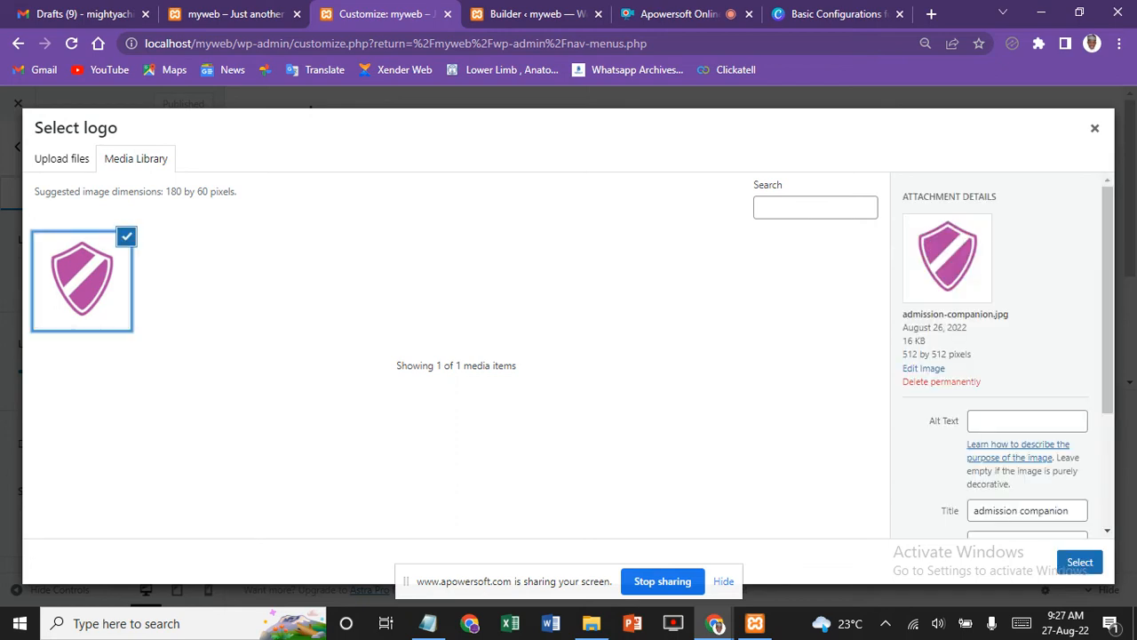
left_click(1079, 562)
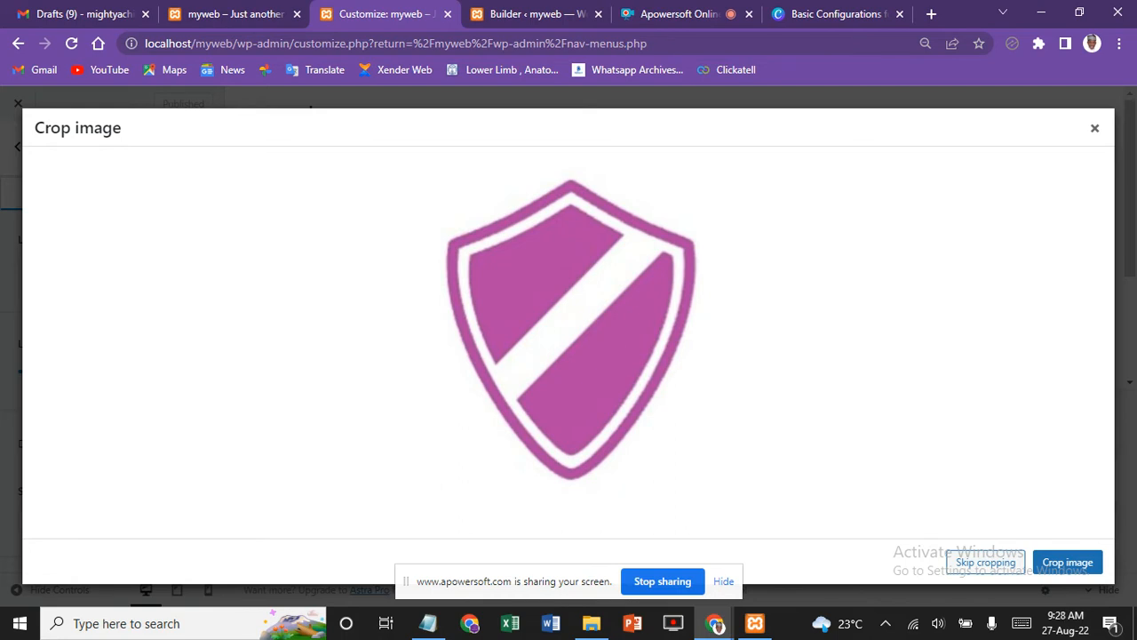
left_click(1069, 563)
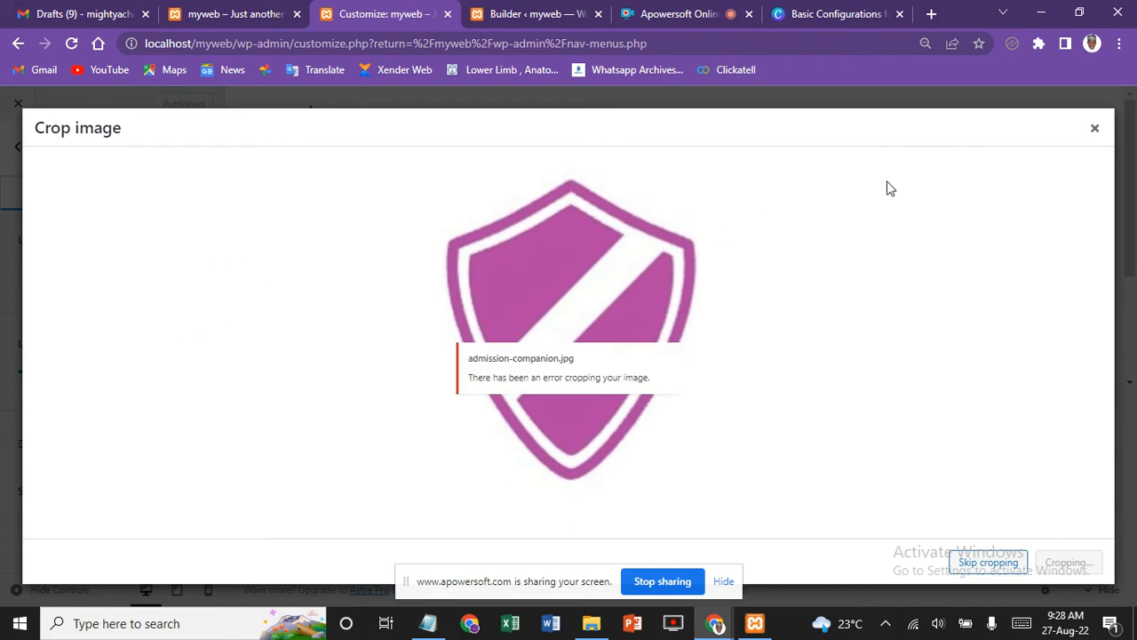
left_click(1094, 130)
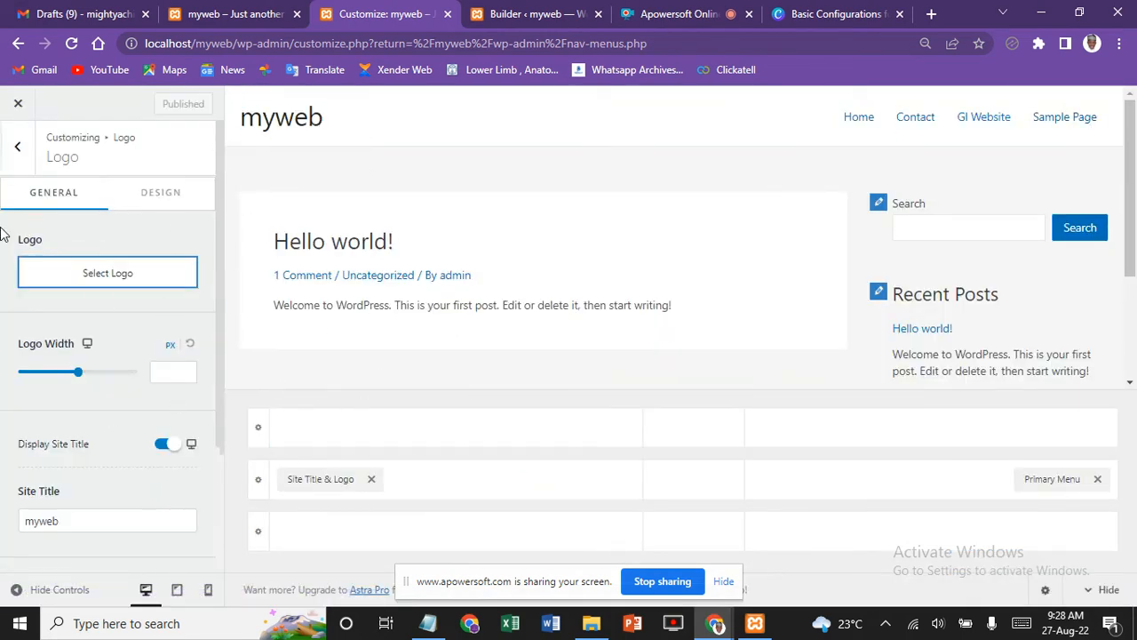
Step: Look over the logo's design settings for title color, font size and margin, and return to the general settings
left_click(175, 202)
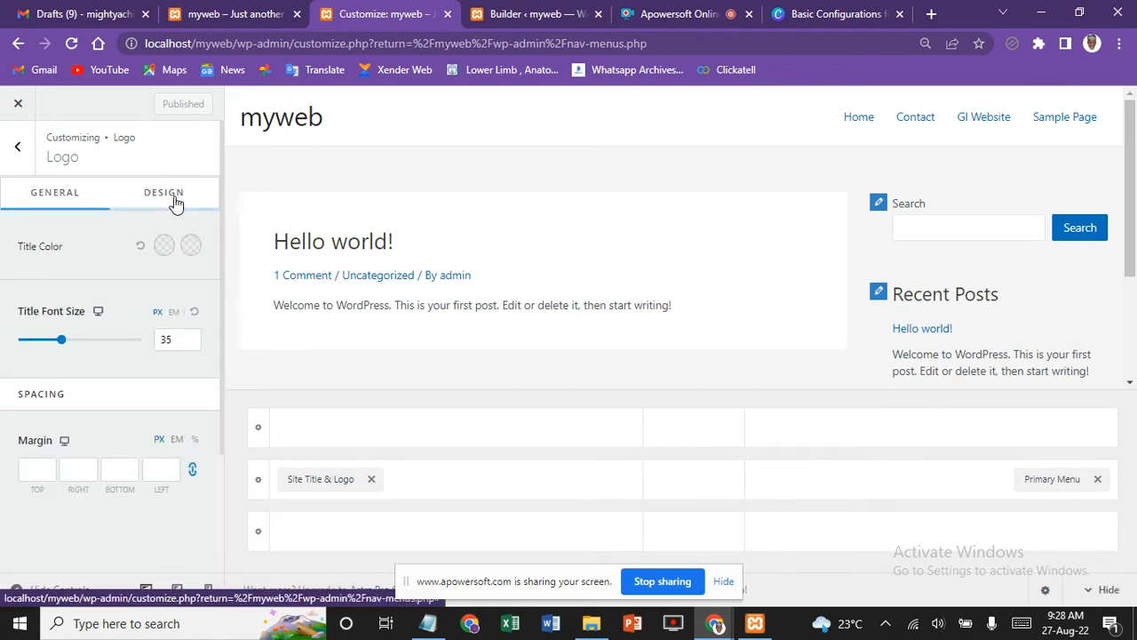
left_click(67, 197)
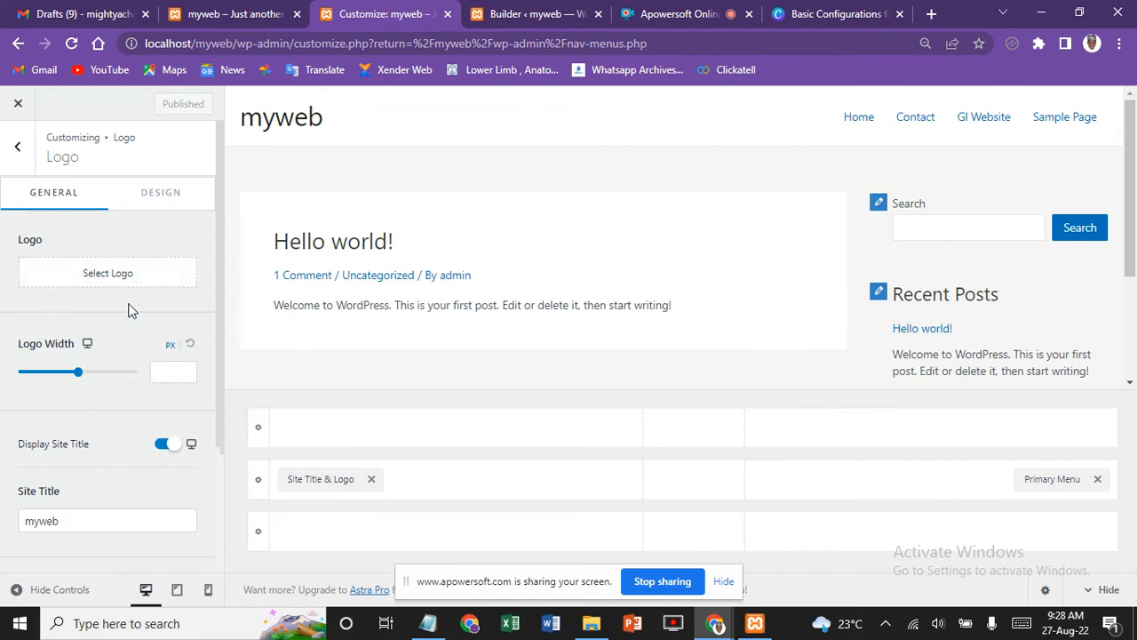
Step: Preview the site header in tablet, mobile and desktop views from the Logo Width setting, ending in desktop view
left_click(89, 344)
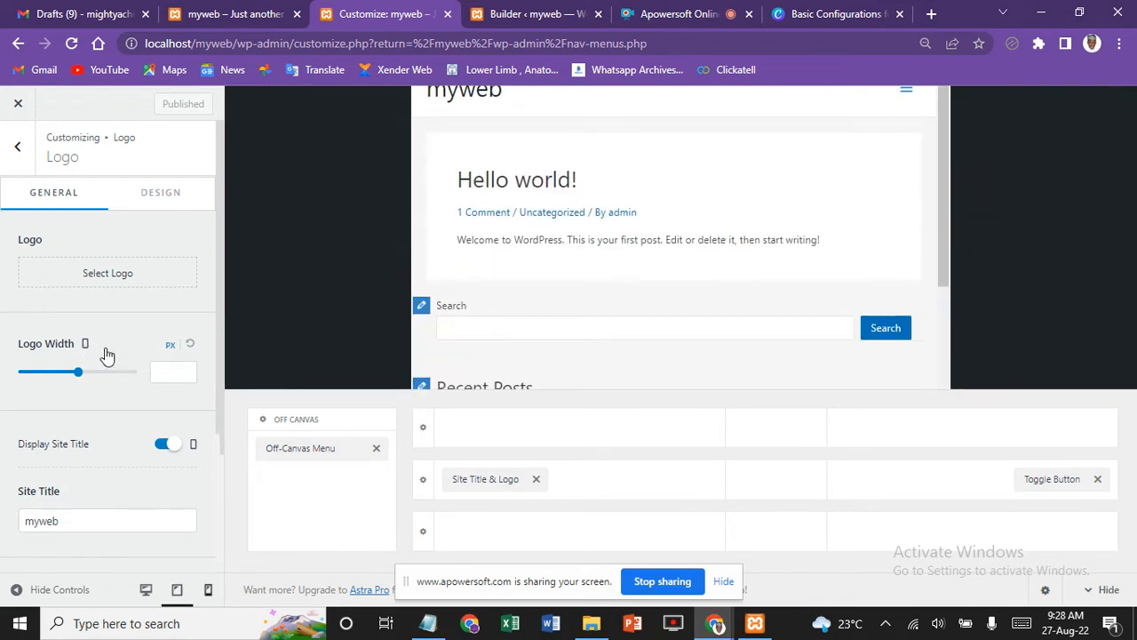
left_click(85, 346)
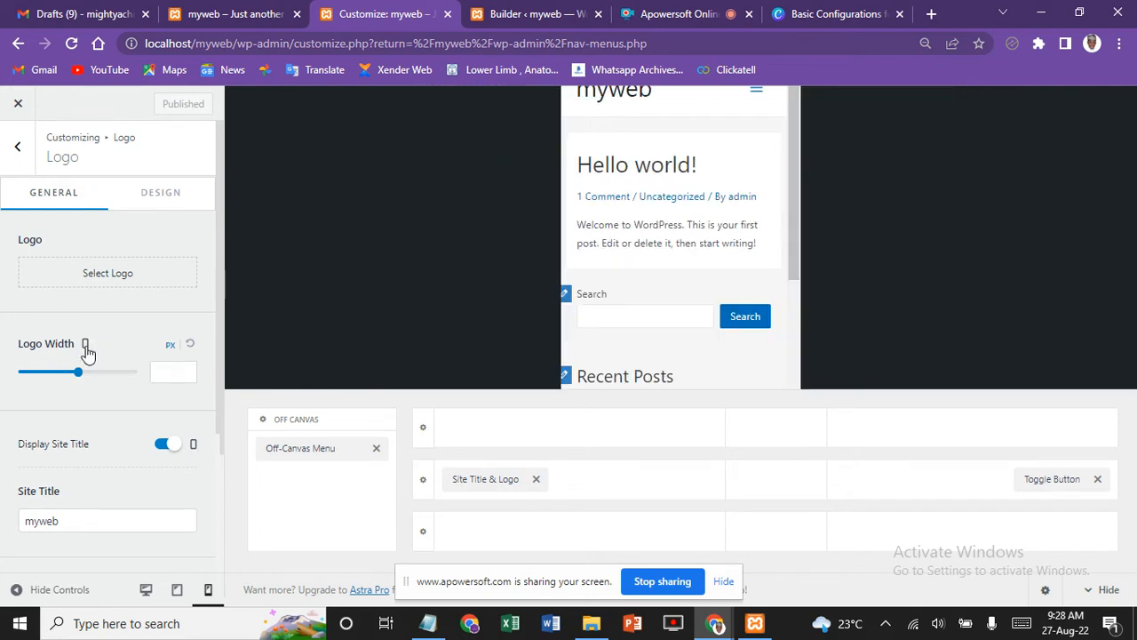
left_click(85, 346)
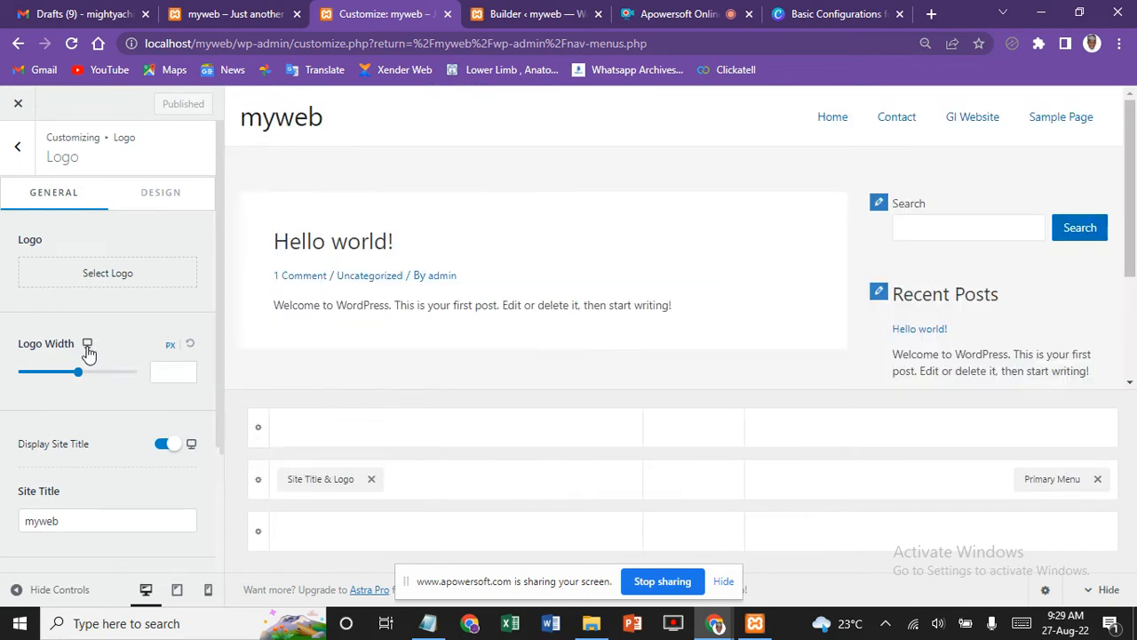
left_click(86, 347)
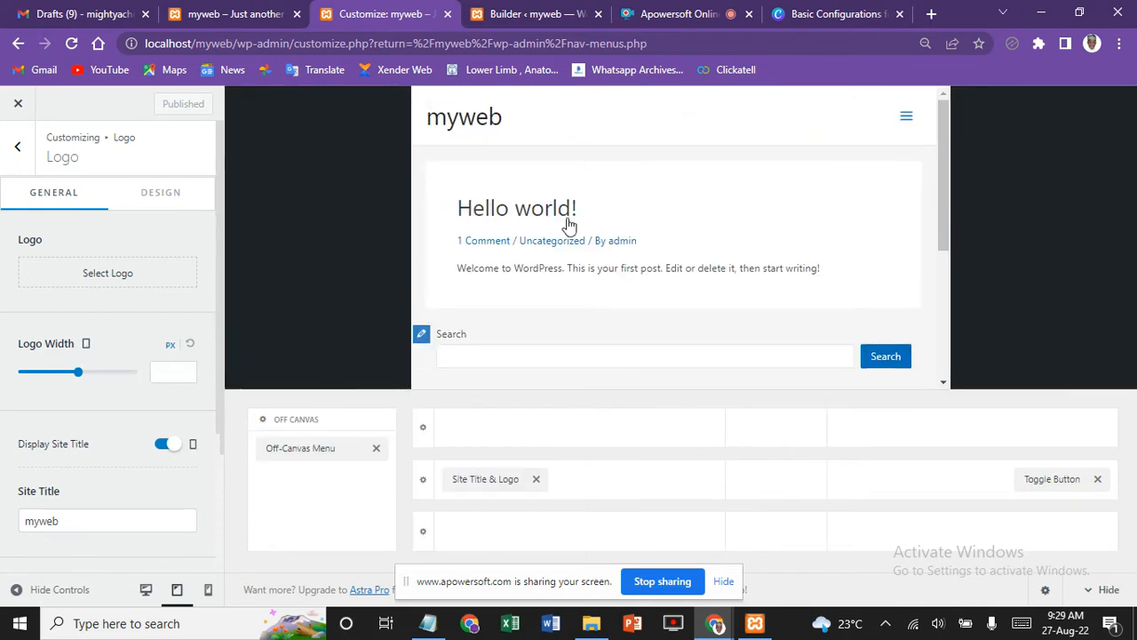
left_click(86, 345)
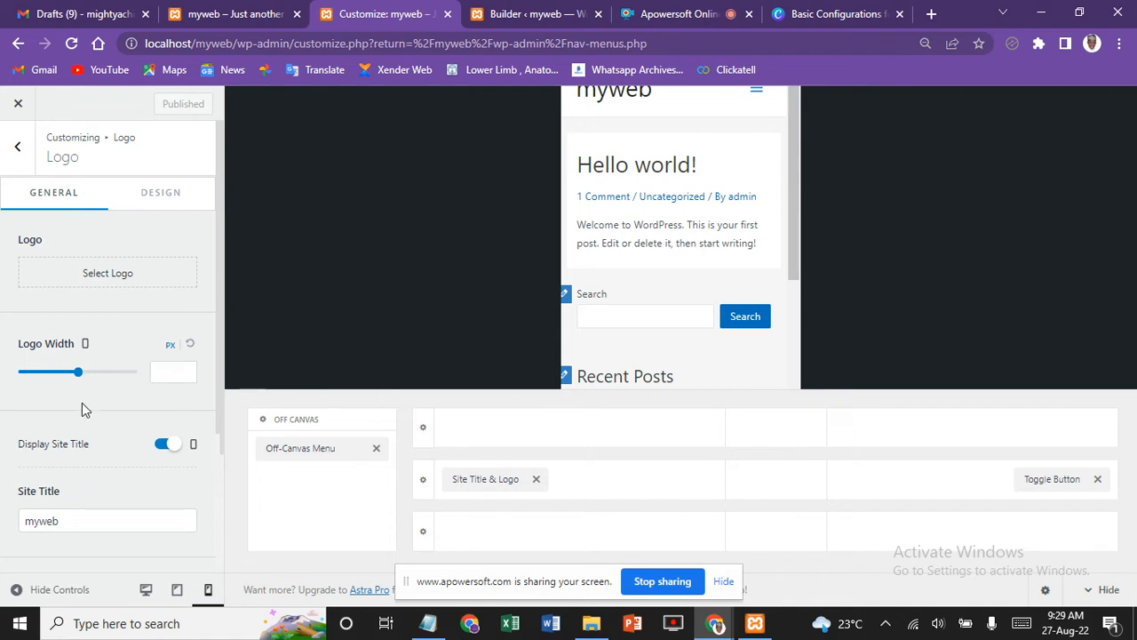
left_click(72, 371)
left_click(85, 344)
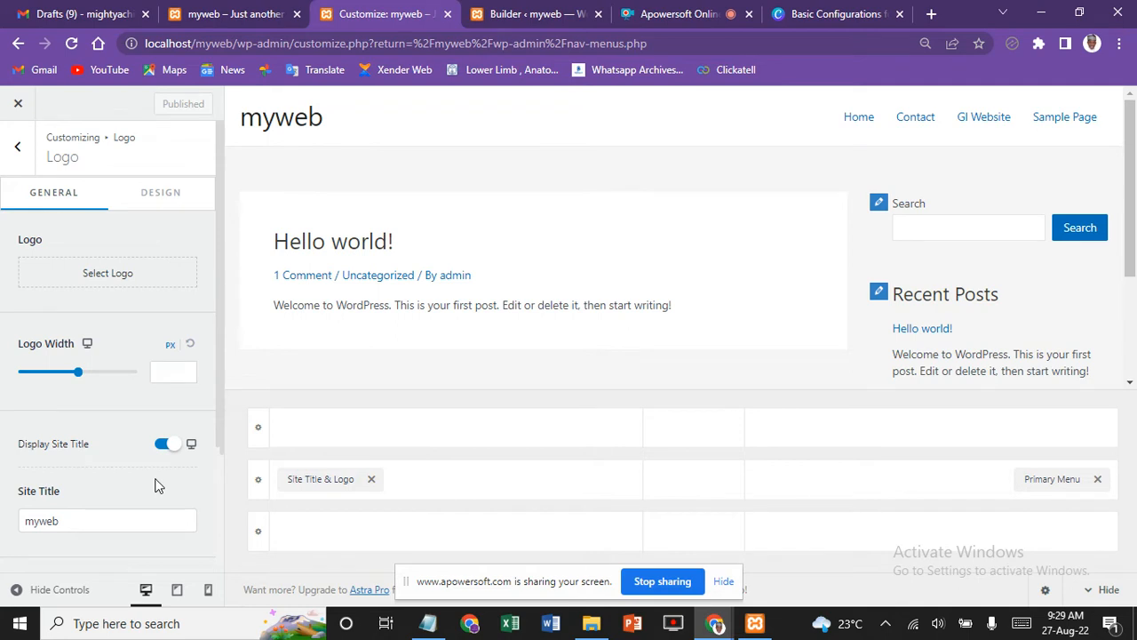
Step: Enable the site tagline display with the tagline "My precious wordpress website" and publish the change
scroll(155, 485, "down", 2)
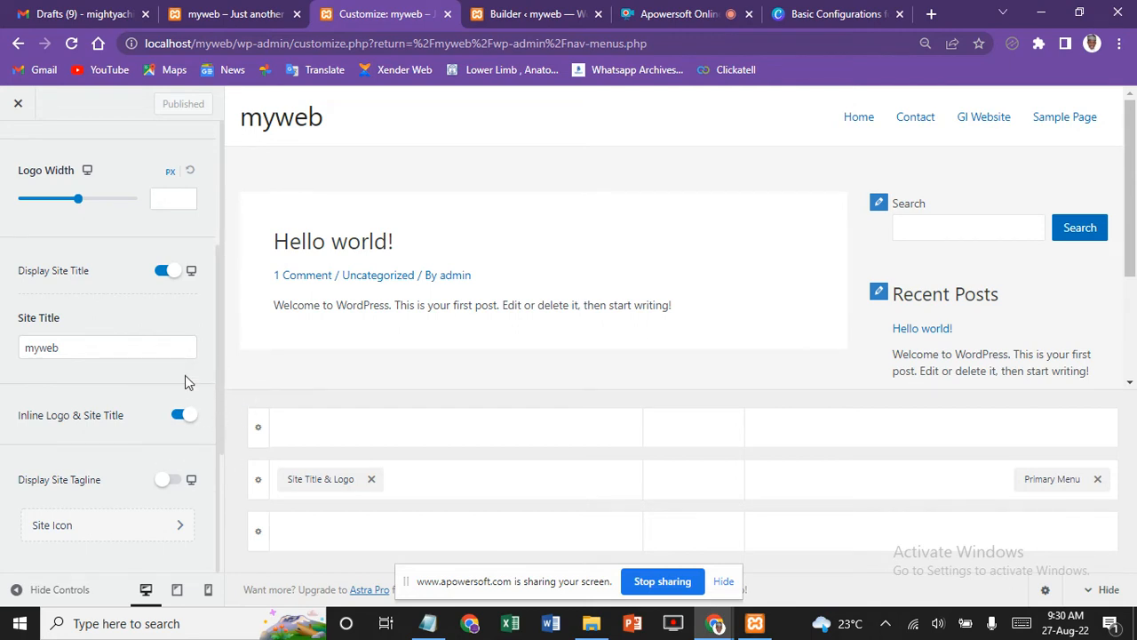
left_click(167, 480)
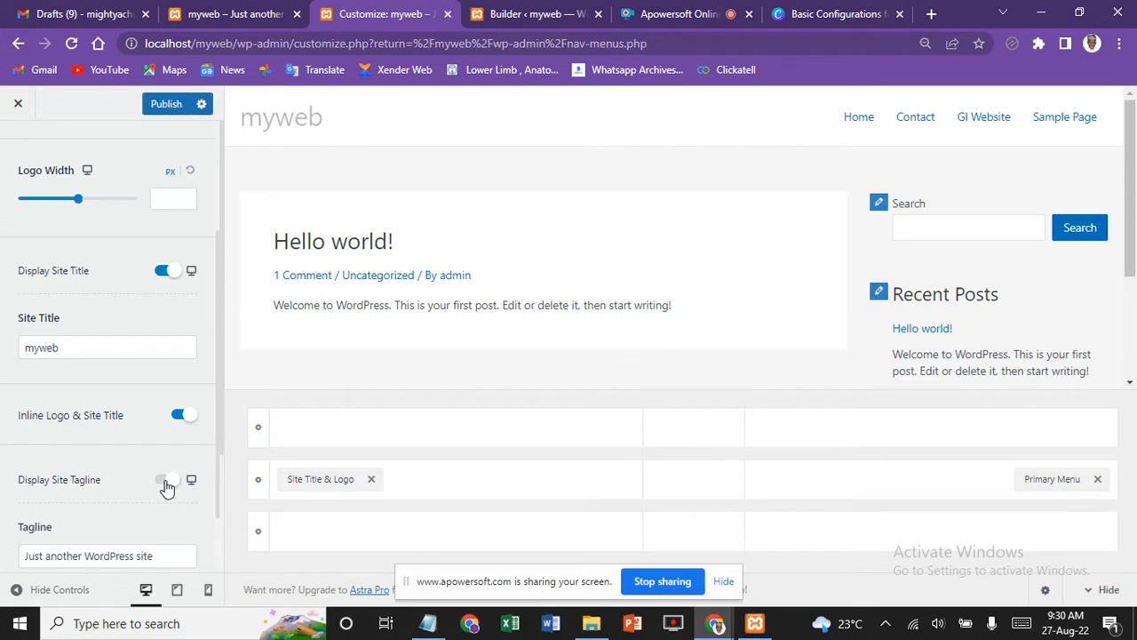
left_click(166, 484)
left_click(164, 562)
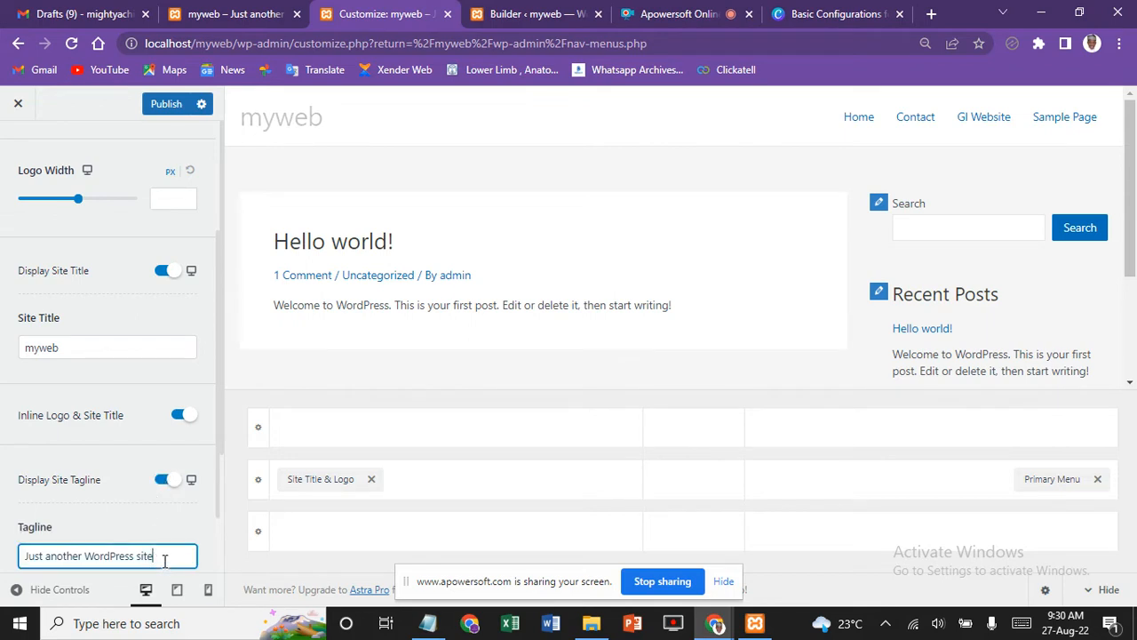
triple_click(164, 561)
type("My precio")
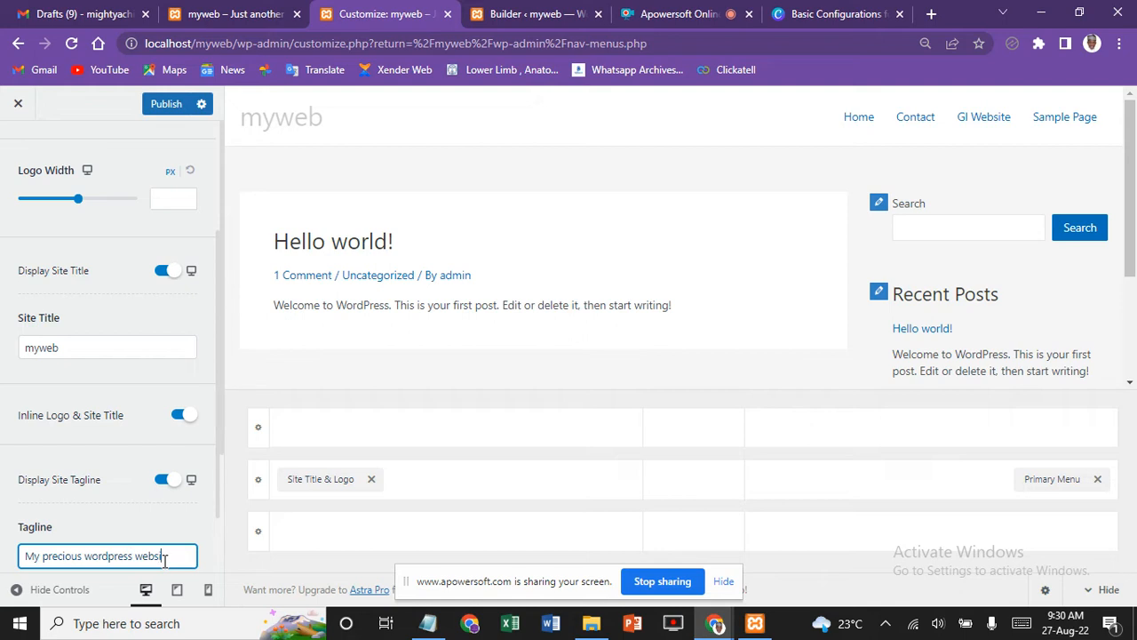
scroll(164, 562, "down", 3)
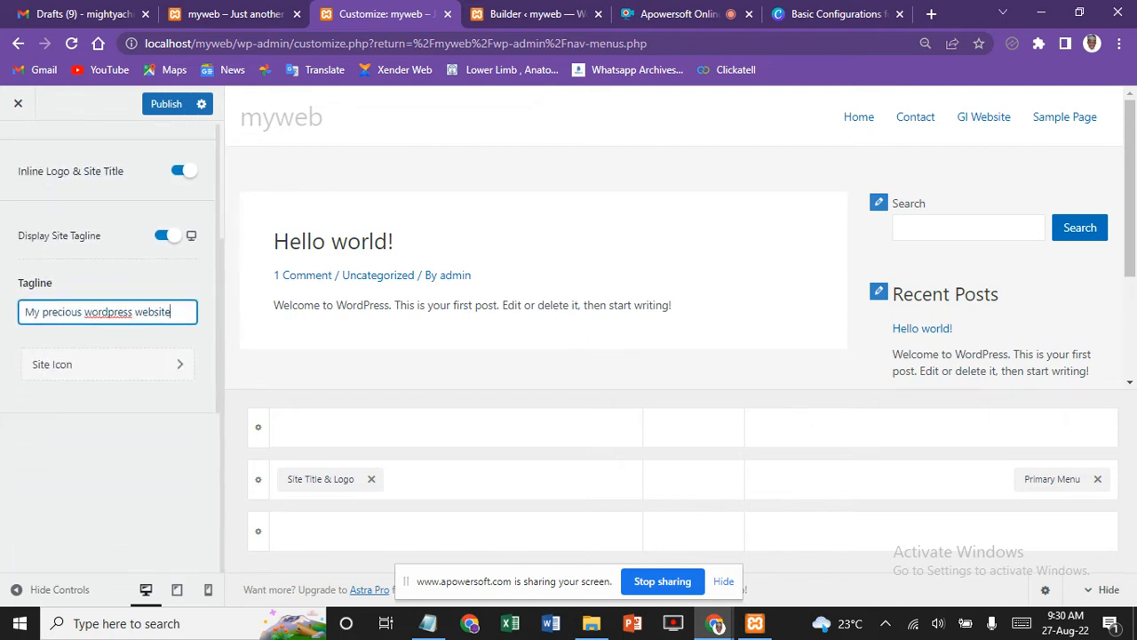
left_click(167, 103)
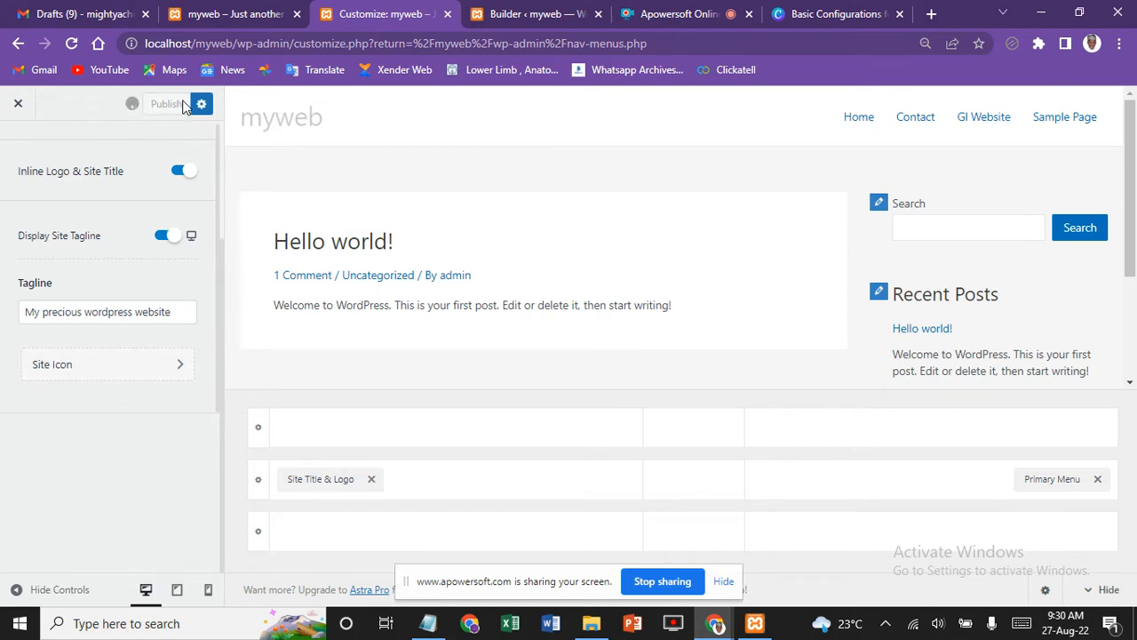
Step: Review the logo's design settings for title and tagline colours, font sizes and margins, and return to the Header Builder
scroll(203, 244, "up", 3)
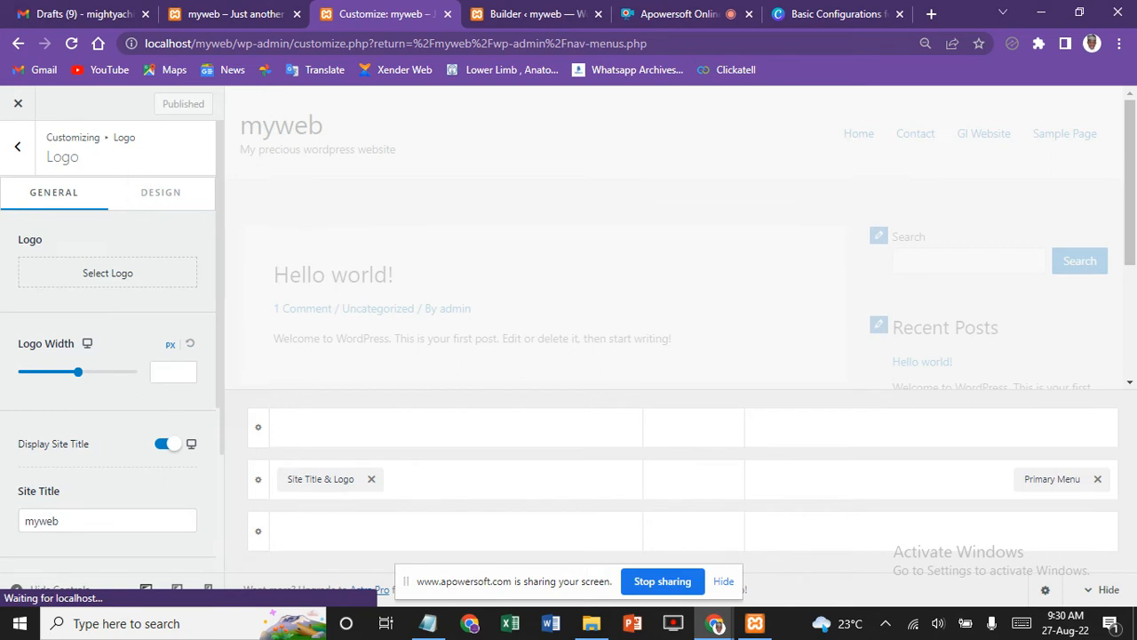
scroll(108, 400, "down", 5)
left_click(160, 192)
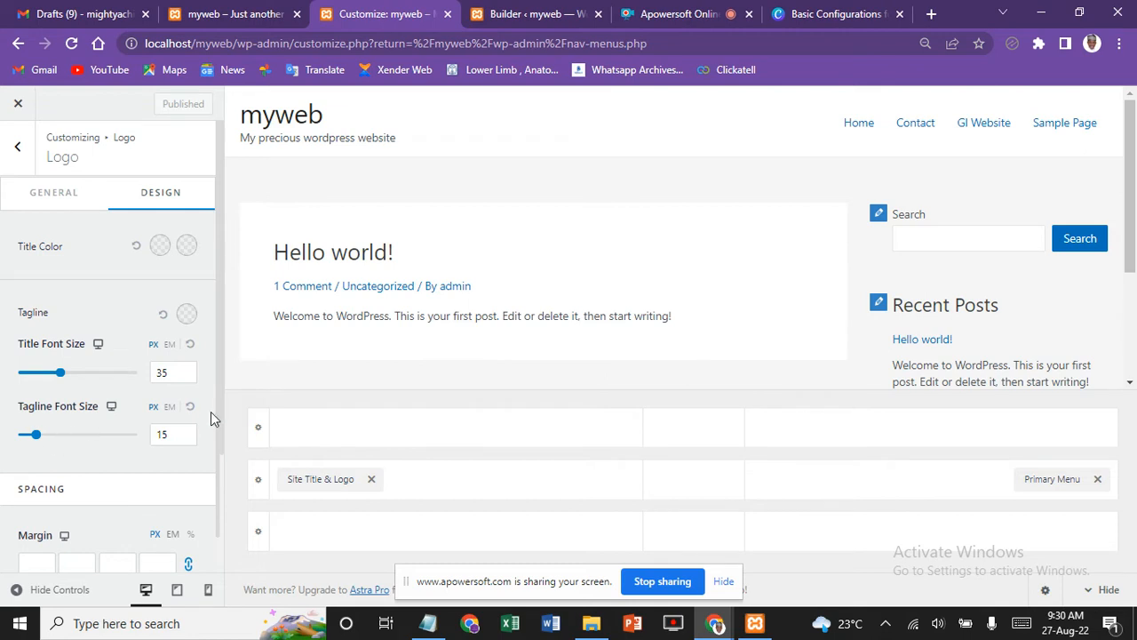
scroll(222, 362, "down", 1)
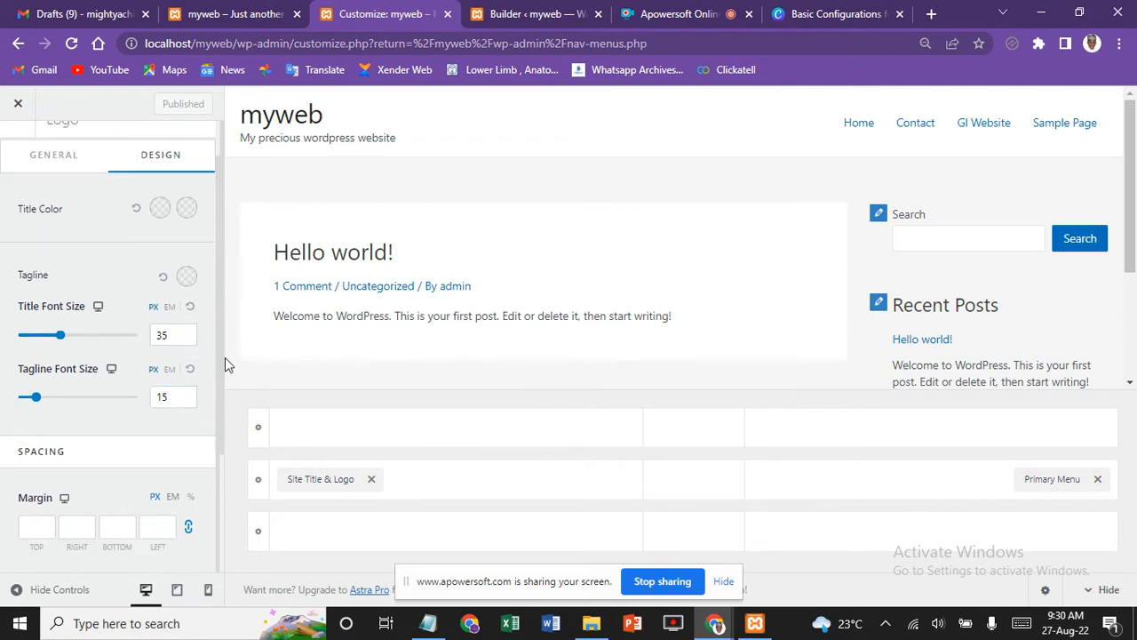
left_click(28, 529)
scroll(153, 353, "up", 1)
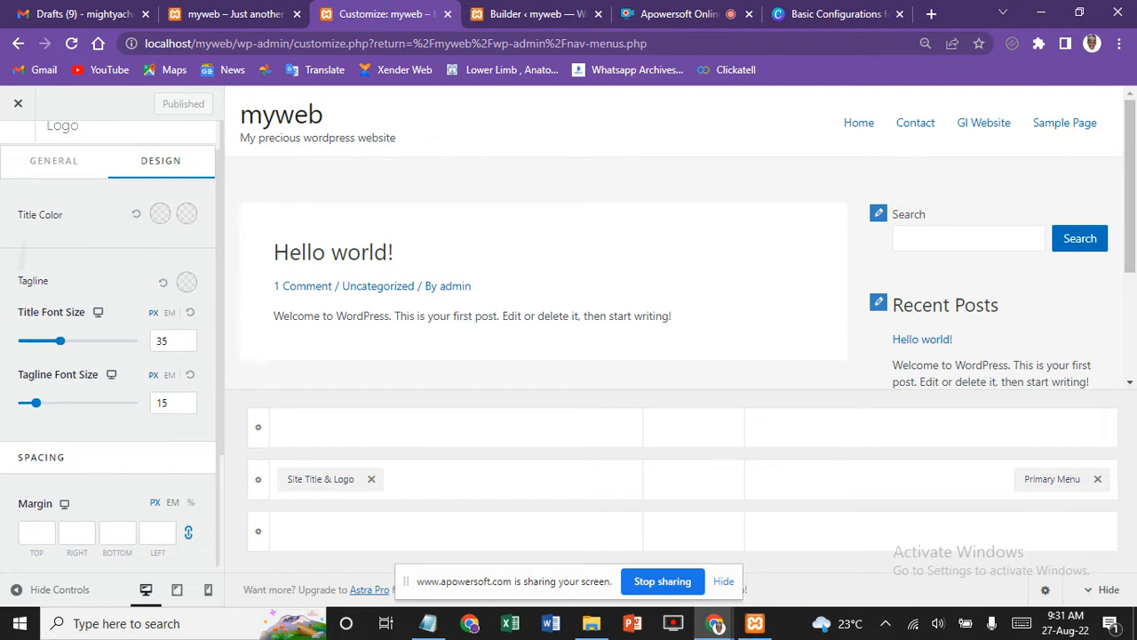
scroll(111, 346, "up", 1)
key("Escape")
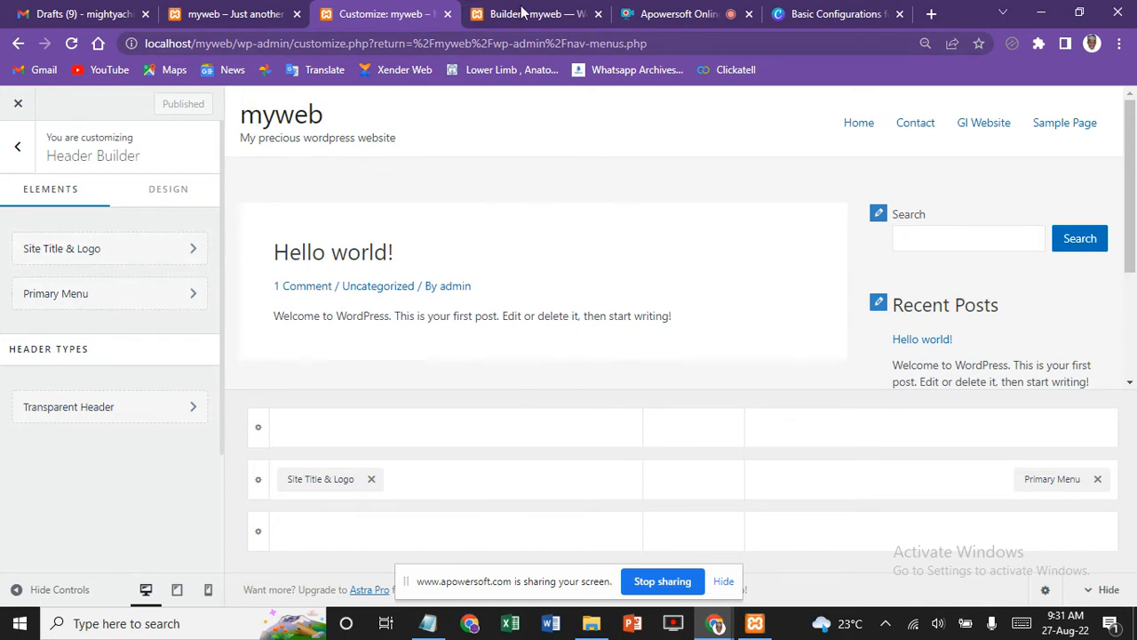
Step: Check the header's Primary Menu settings and return to the main customizer sections
left_click(123, 305)
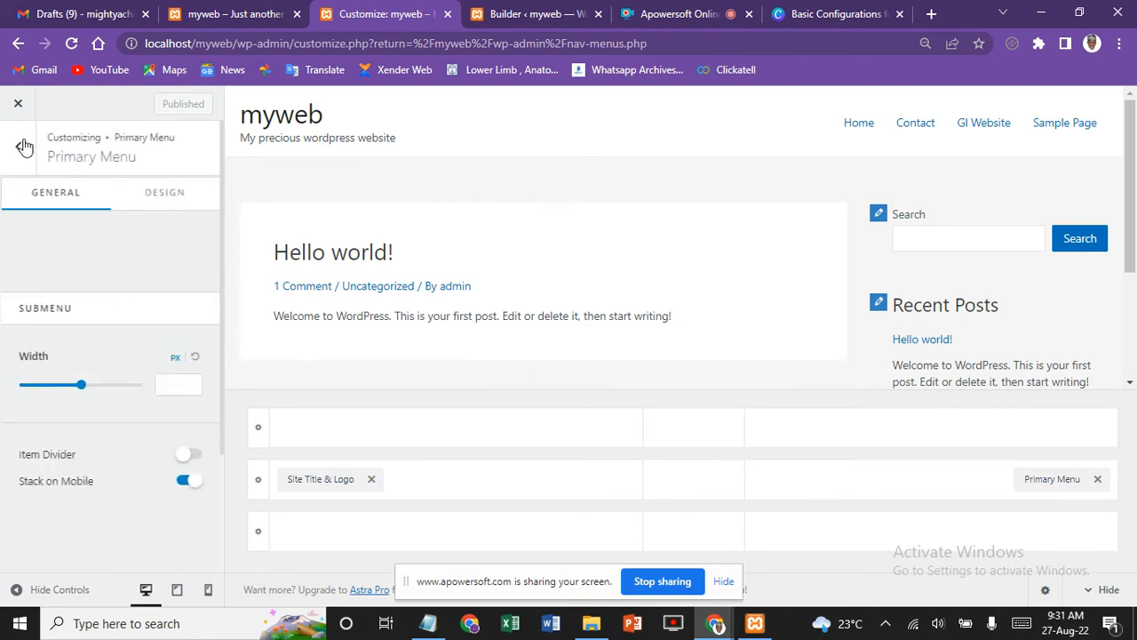
left_click(24, 147)
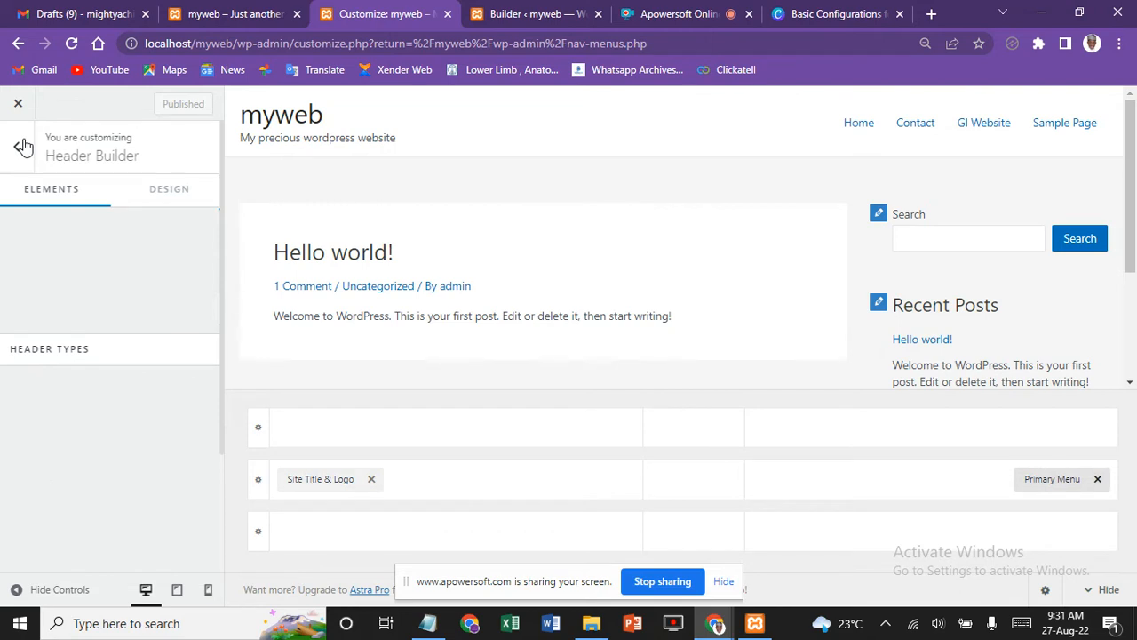
left_click(24, 147)
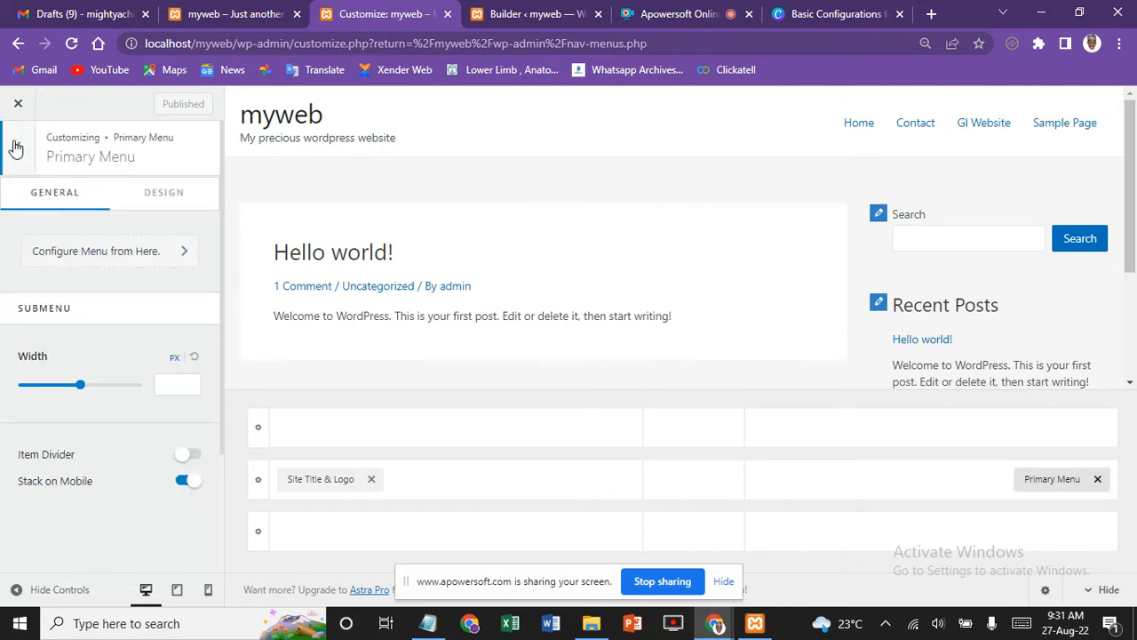
left_click(15, 147)
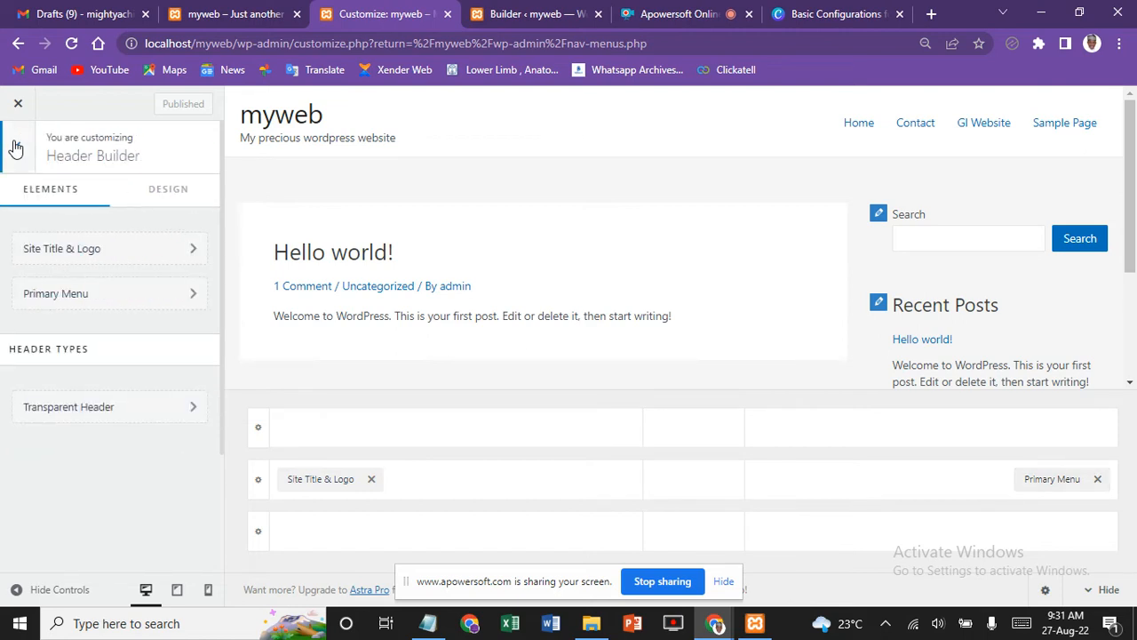
left_click(15, 146)
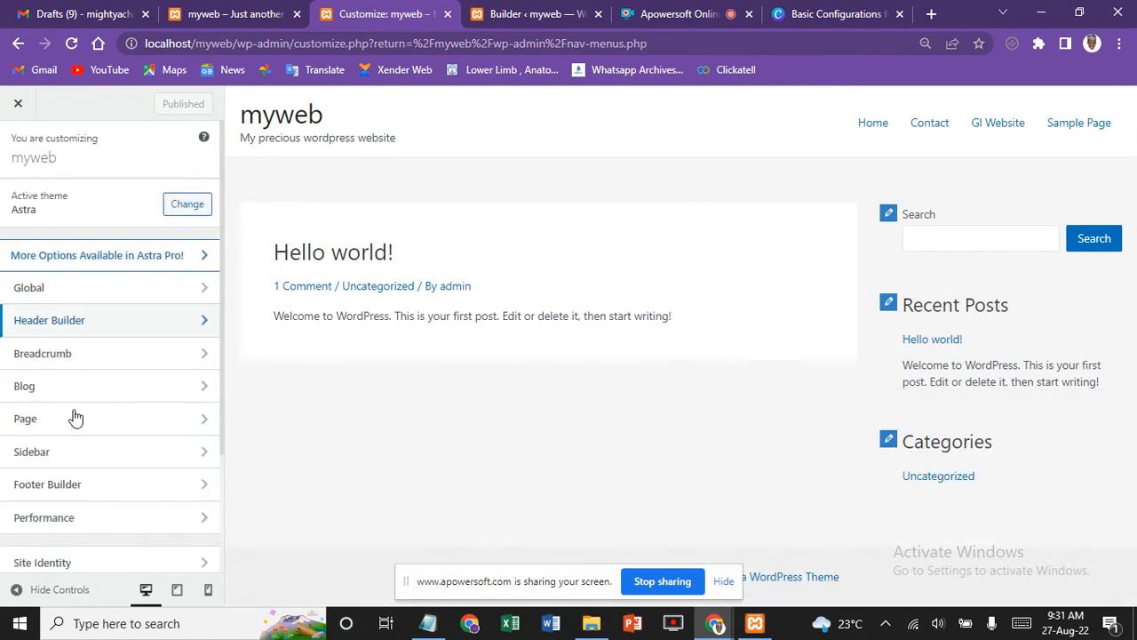
Step: Check the Site Identity section's site icon and title settings, and return to the section list
scroll(85, 428, "down", 3)
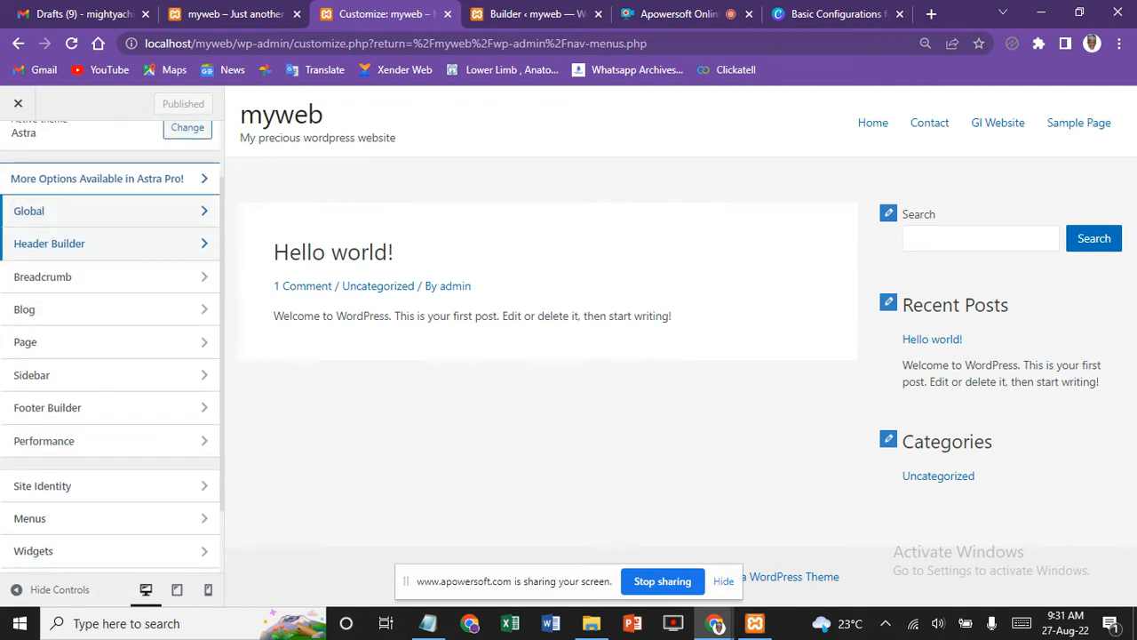
left_click(40, 400)
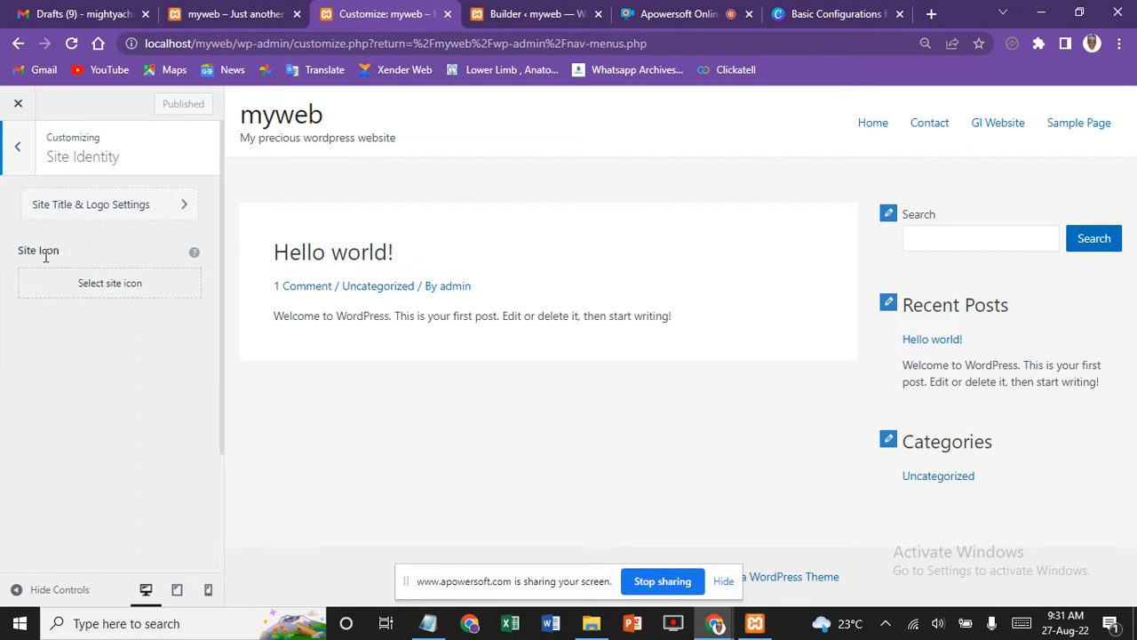
left_click(20, 151)
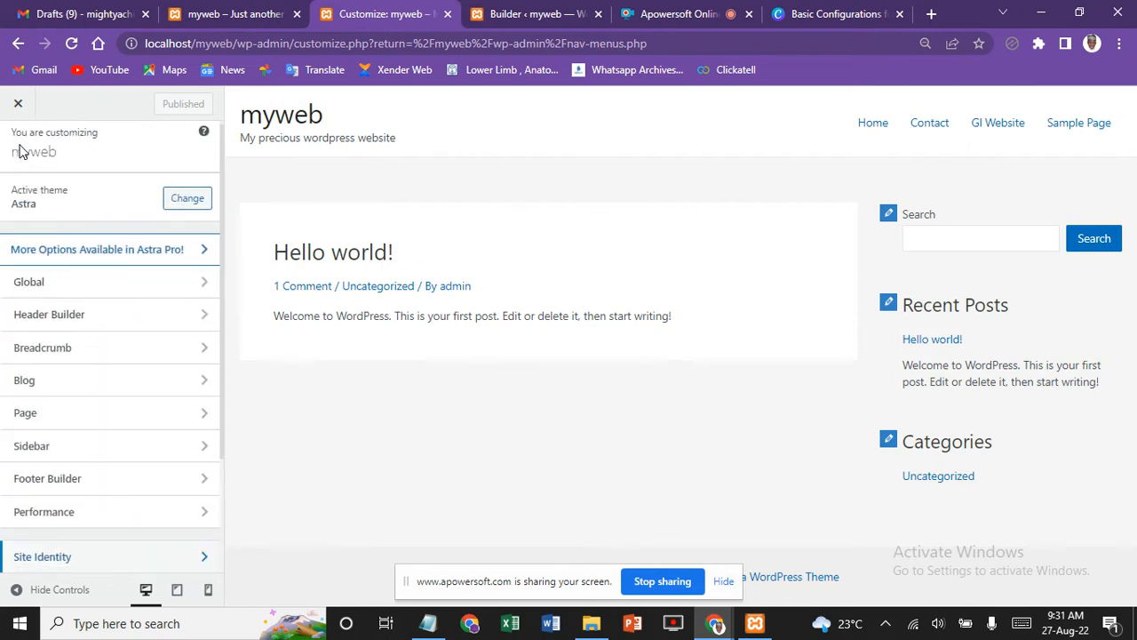
Step: View the Menus section, also reaching it through the menu configuration link in the header's Primary Menu settings
scroll(110, 356, "down", 2)
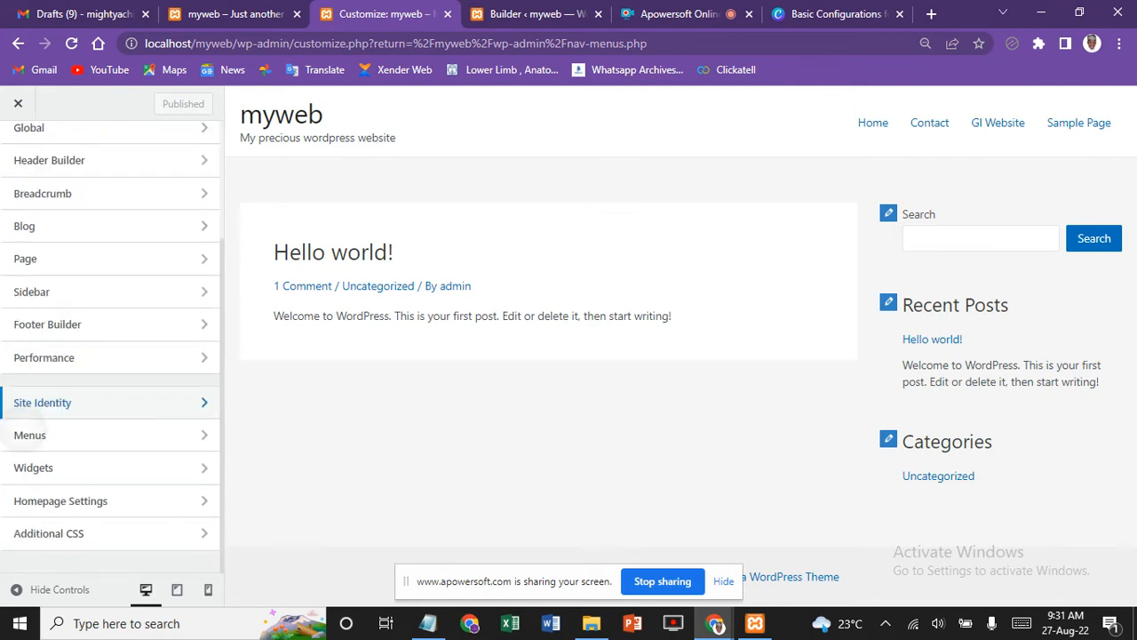
left_click(29, 435)
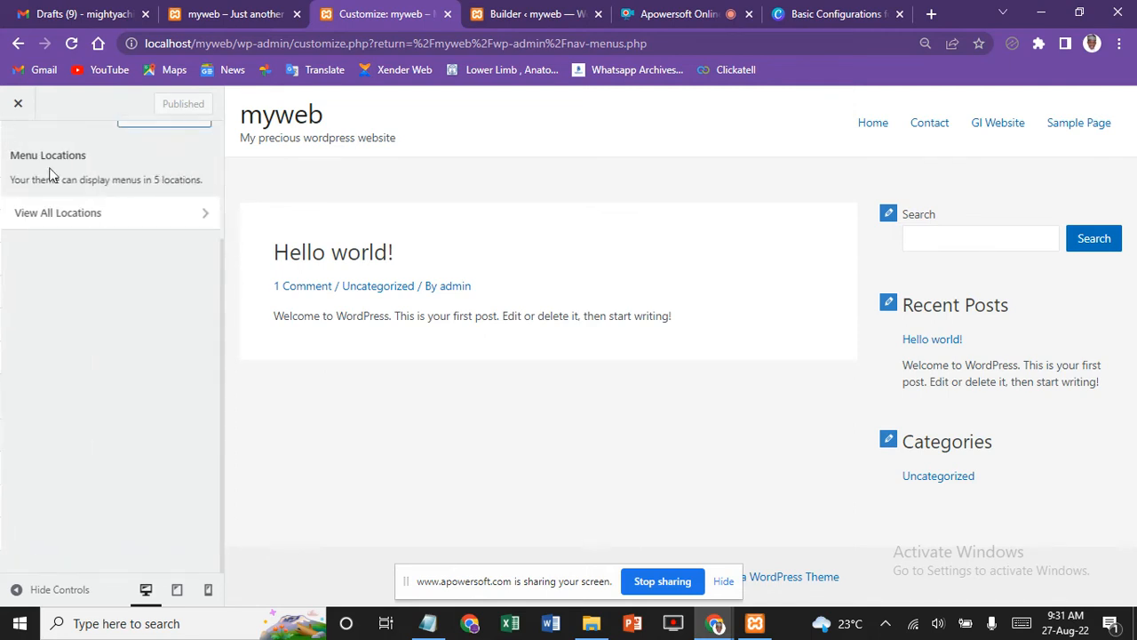
scroll(106, 157, "up", 2)
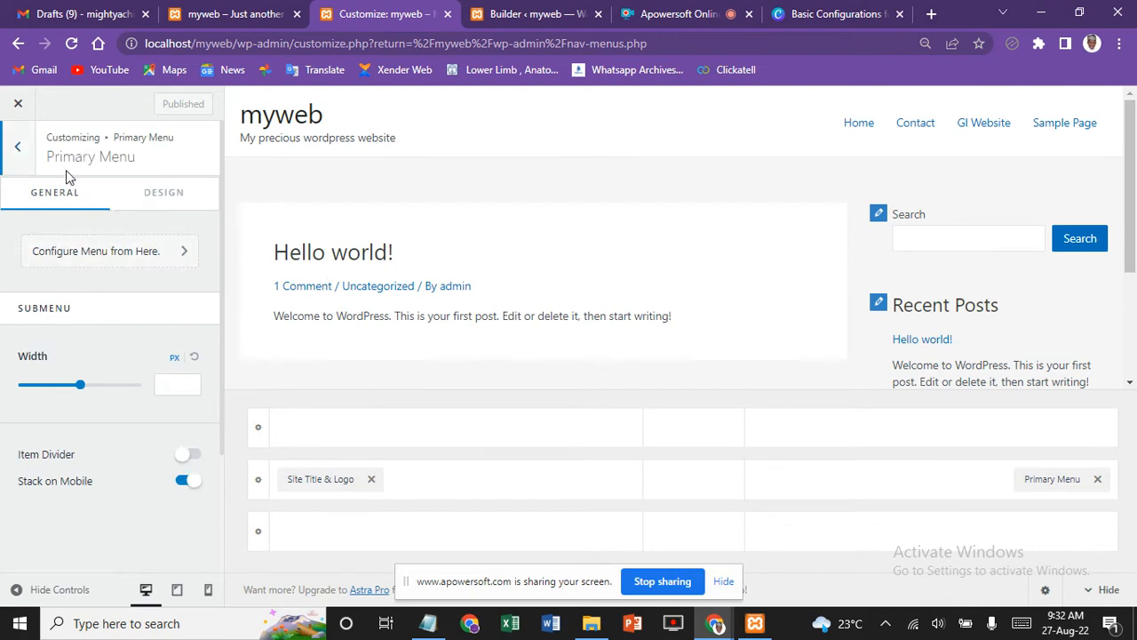
left_click(118, 256)
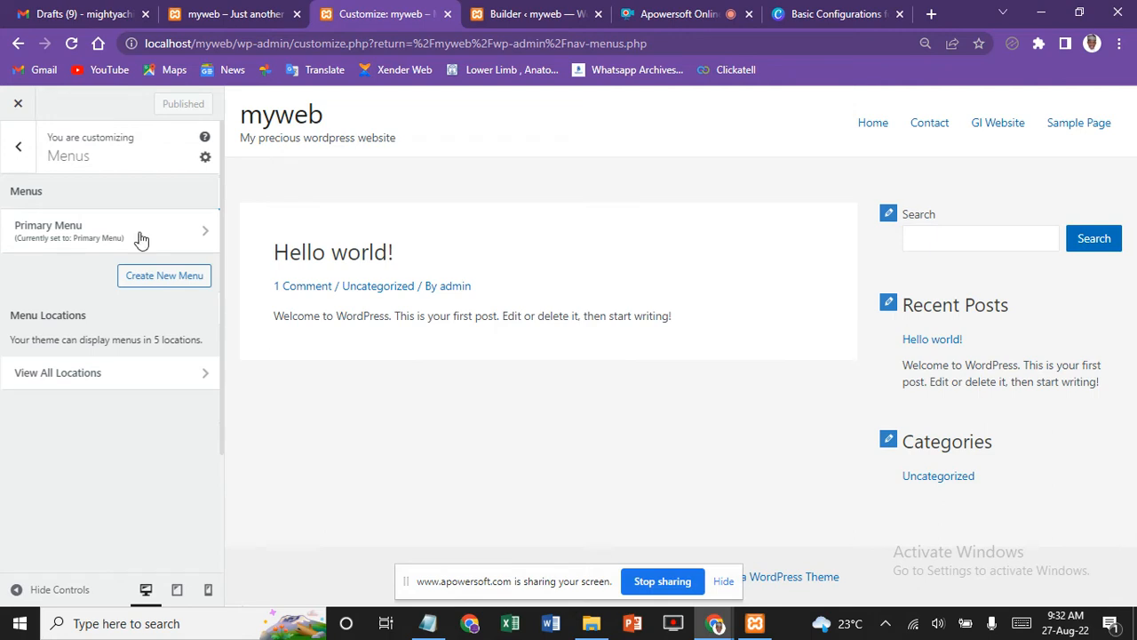
Step: Examine the theme's menu locations from Primary Menu to Footer Menu and return to the main customizer sections
left_click(142, 372)
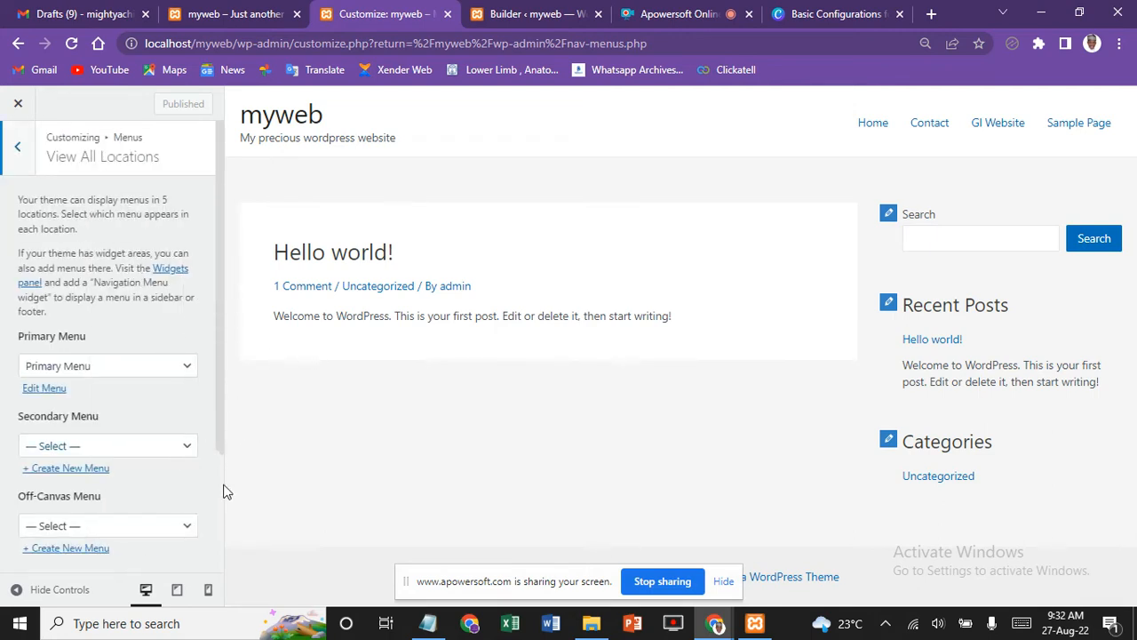
scroll(213, 489, "down", 3)
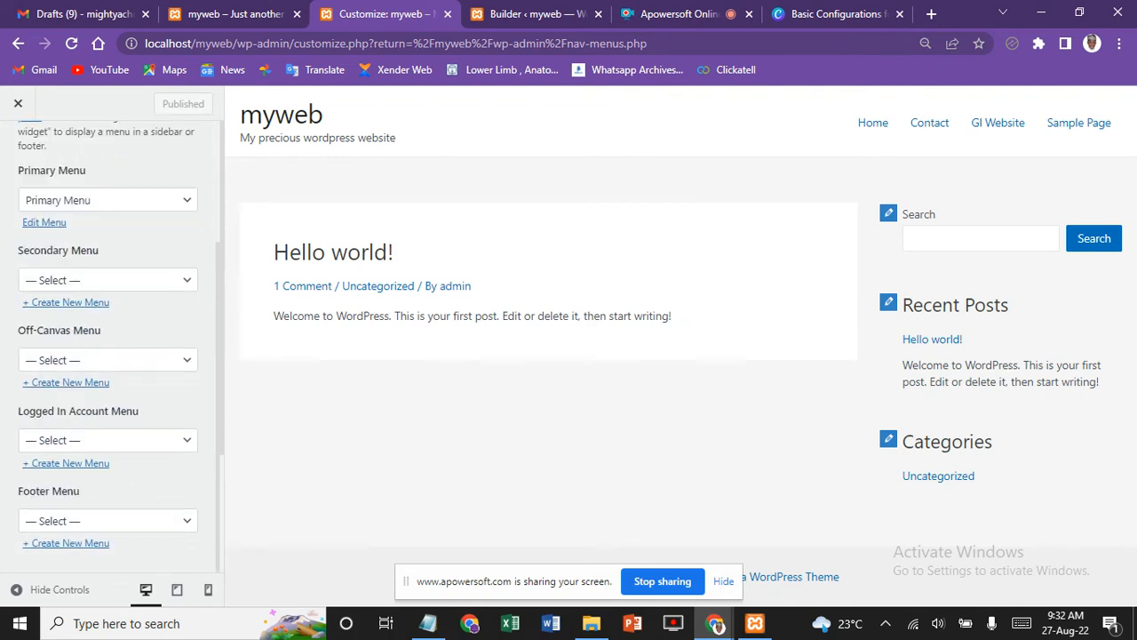
scroll(112, 337, "down", 2)
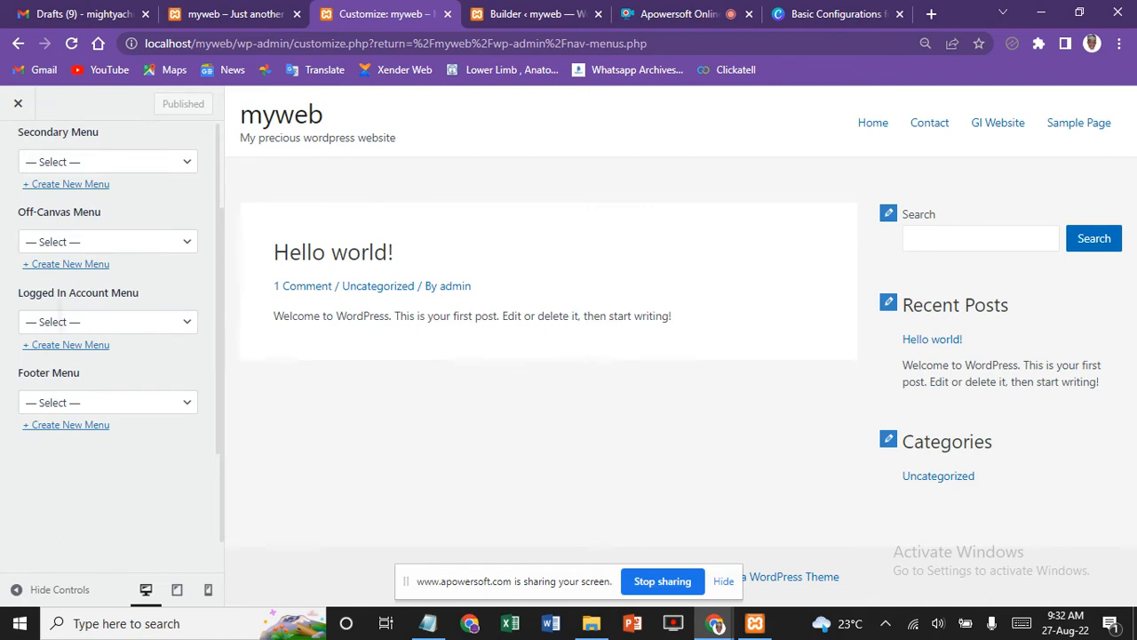
scroll(111, 338, "up", 4)
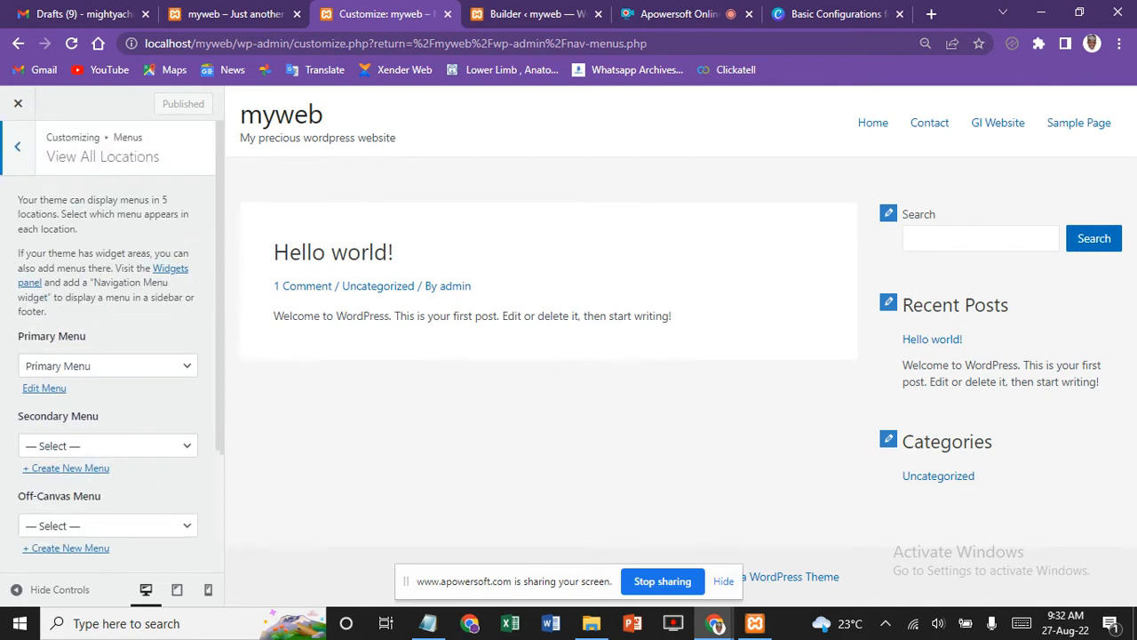
left_click(17, 146)
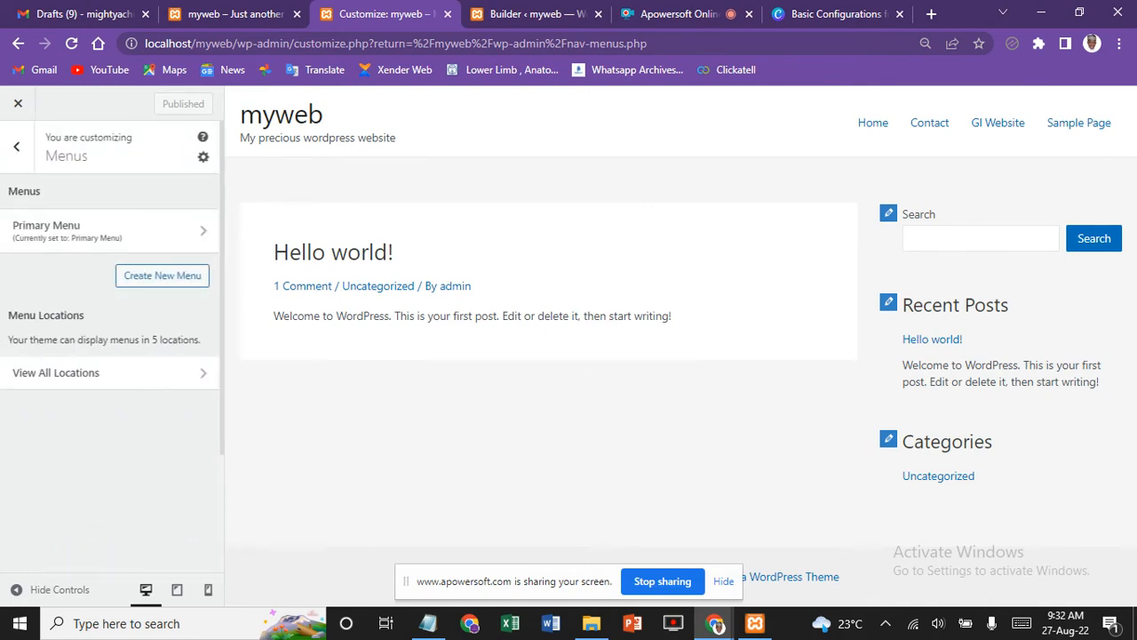
left_click(18, 147)
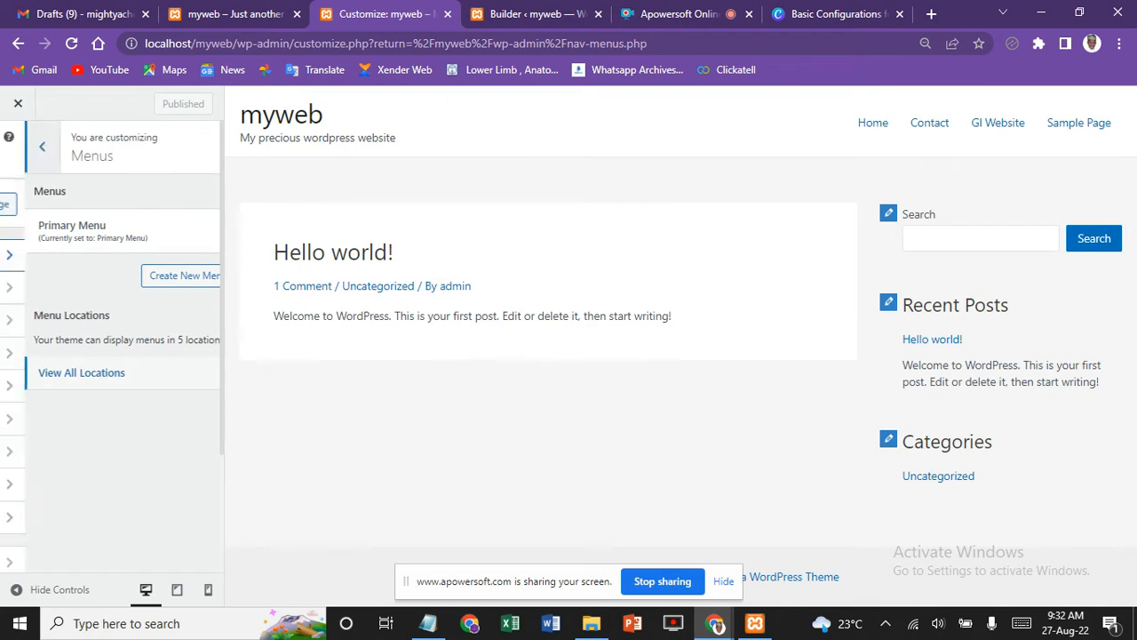
Step: View the Main Sidebar widget area in Widgets, dismissing the block widgets welcome guide, and return to the main customizer sections
scroll(111, 338, "down", 2)
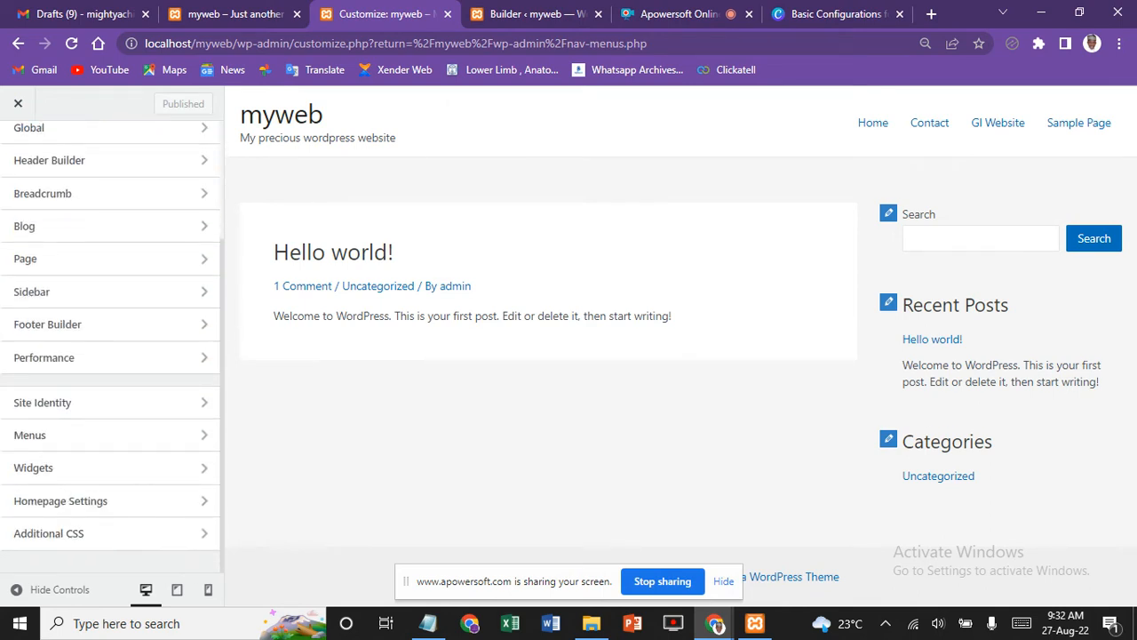
left_click(89, 467)
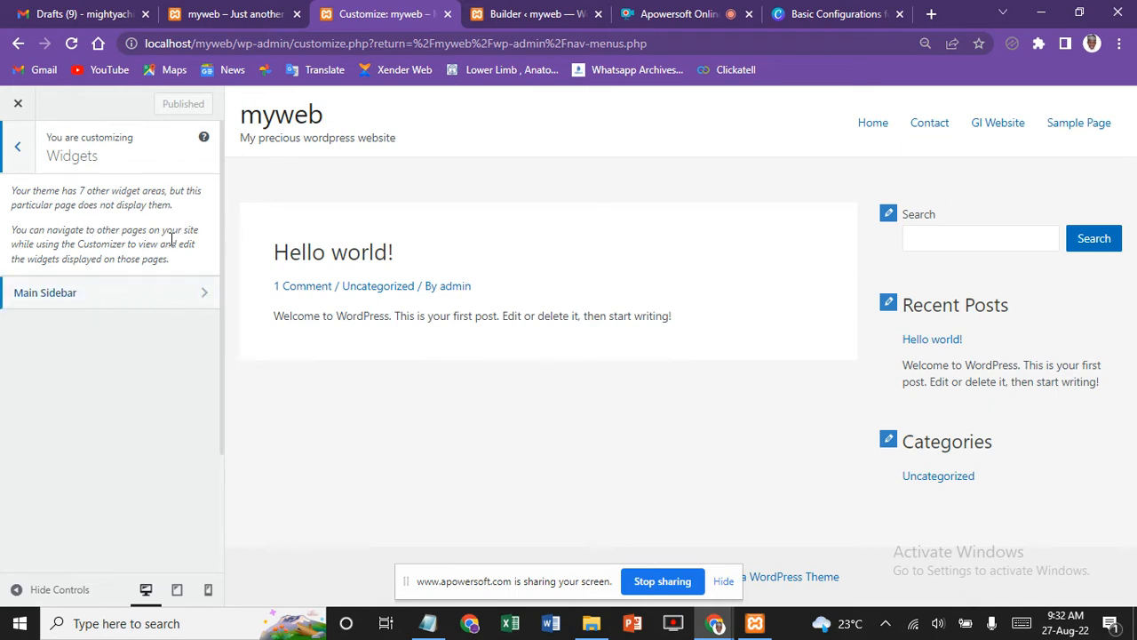
left_click(100, 292)
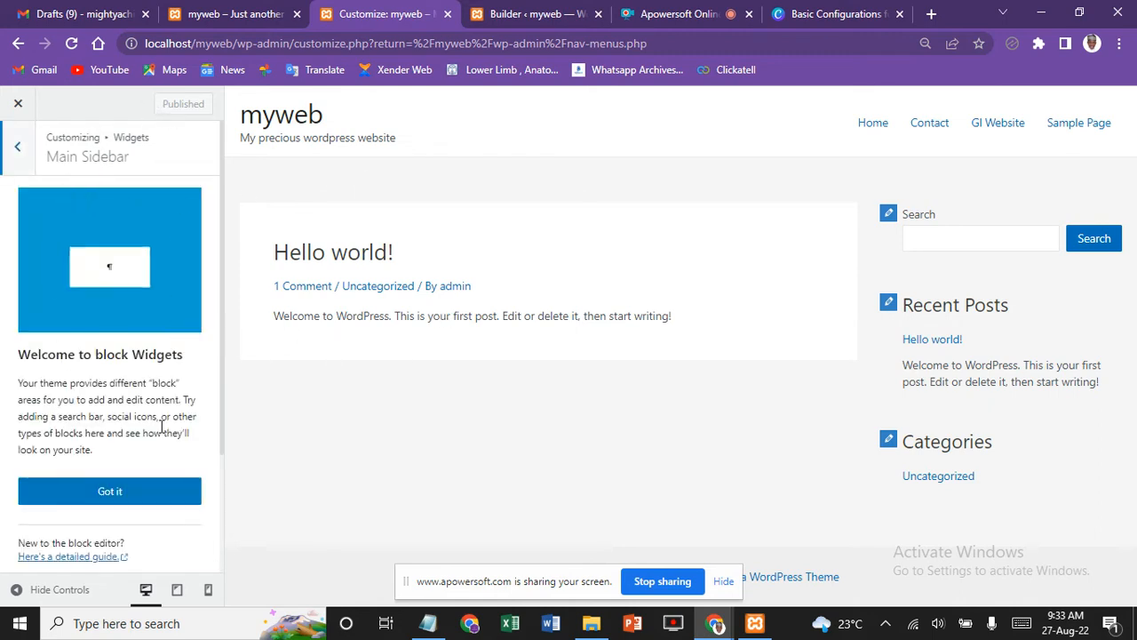
left_click(116, 493)
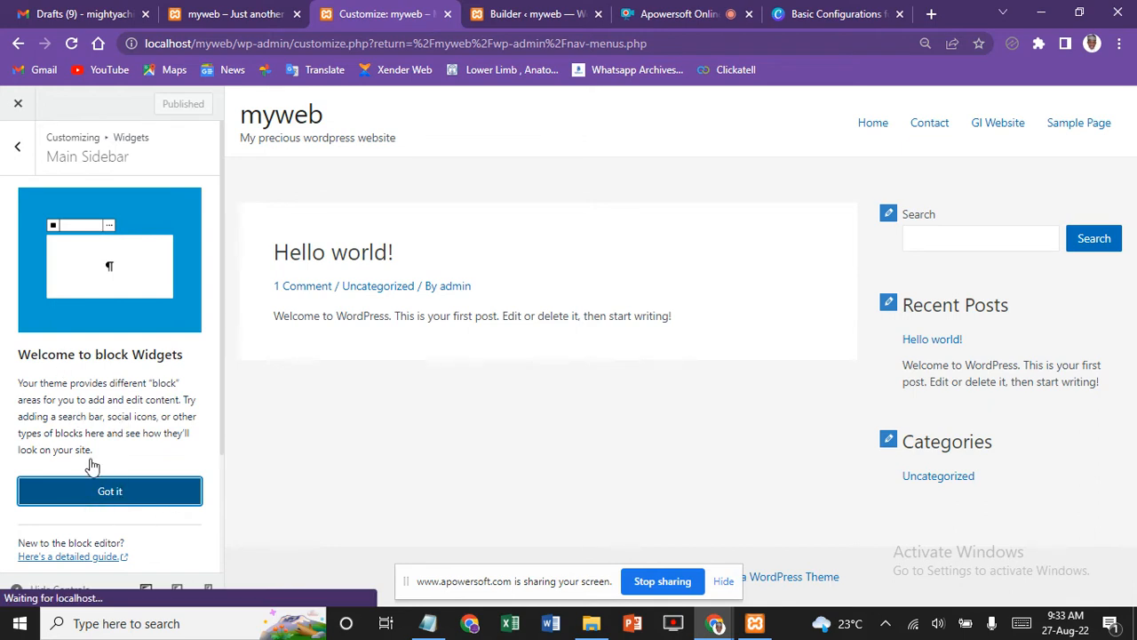
left_click(107, 490)
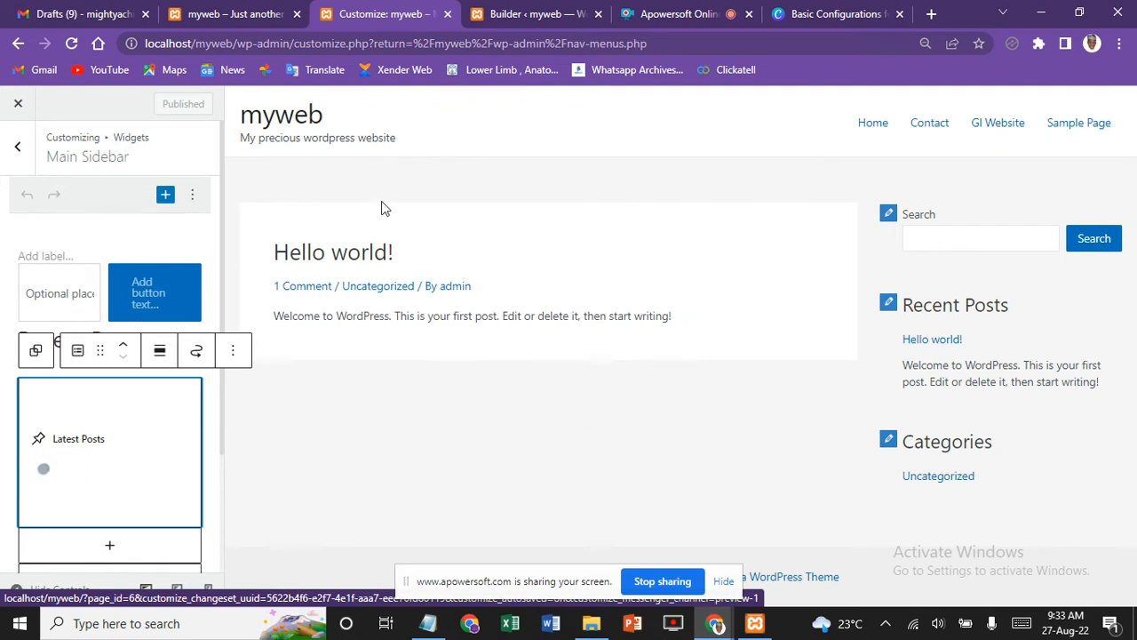
left_click(25, 155)
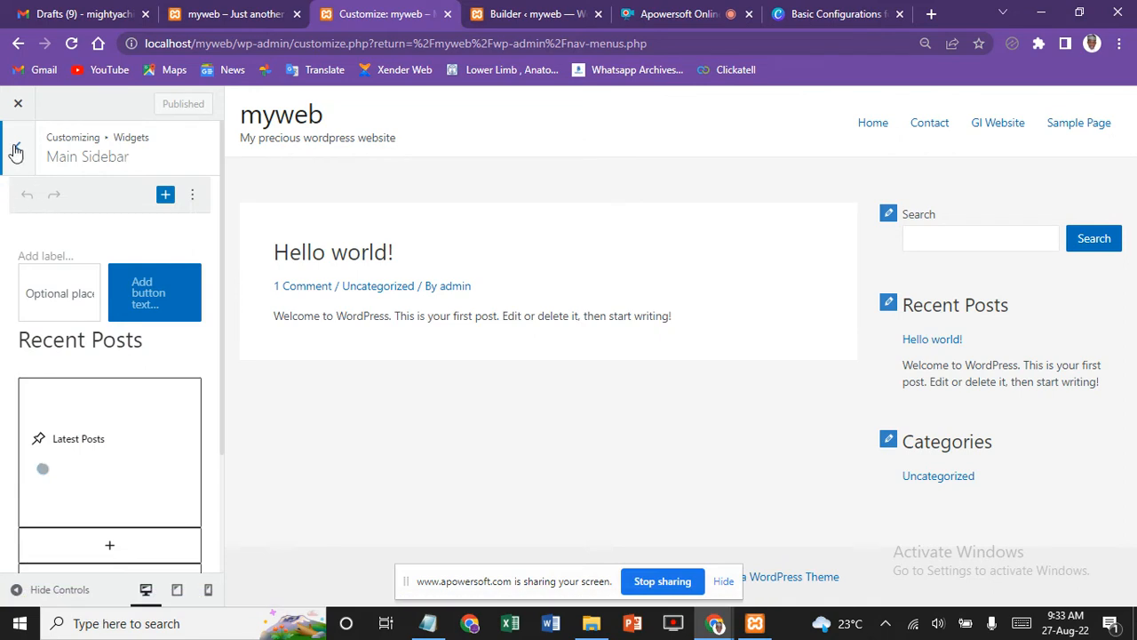
left_click(15, 151)
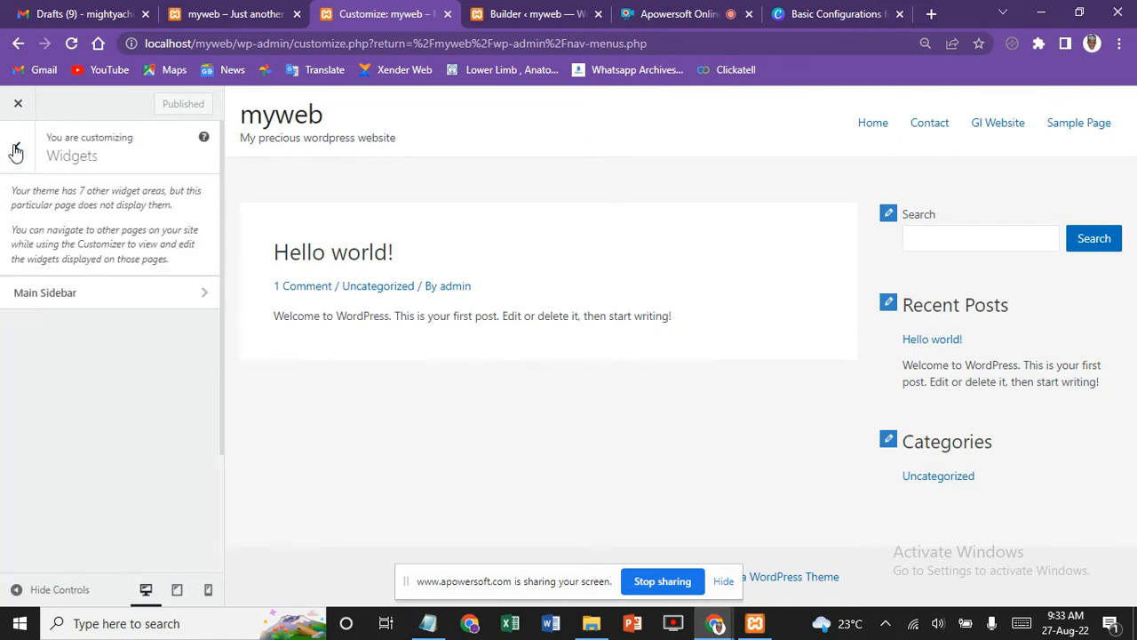
left_click(16, 151)
Step: In Homepage Settings, make the homepage display a static page, with Sample Page as the homepage
scroll(210, 563, "down", 2)
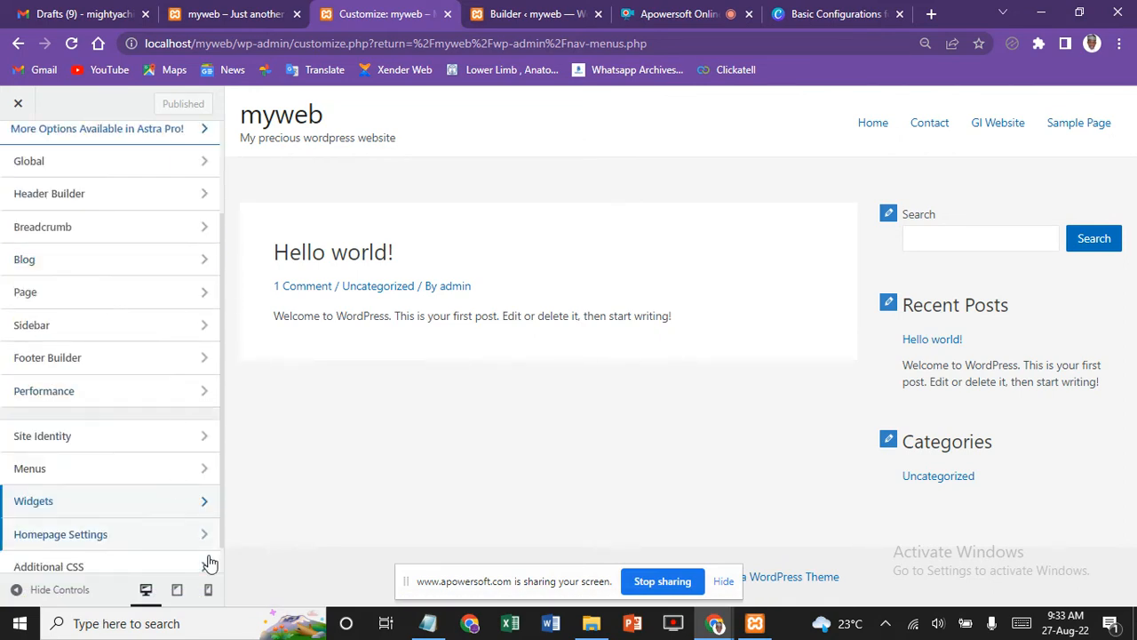
scroll(211, 564, "down", 1)
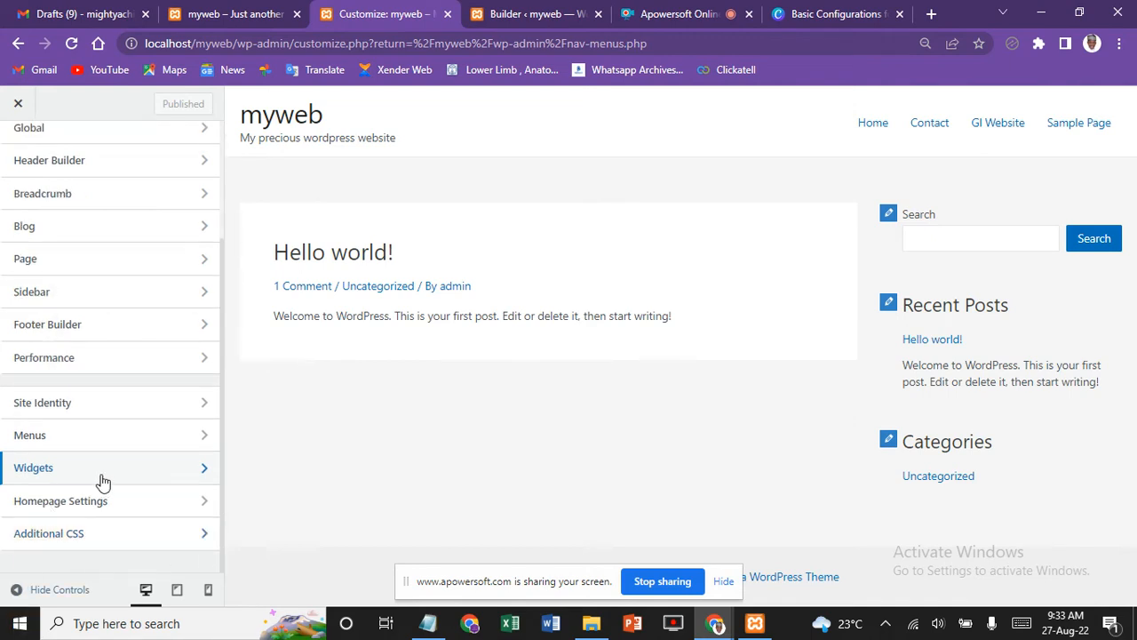
left_click(80, 504)
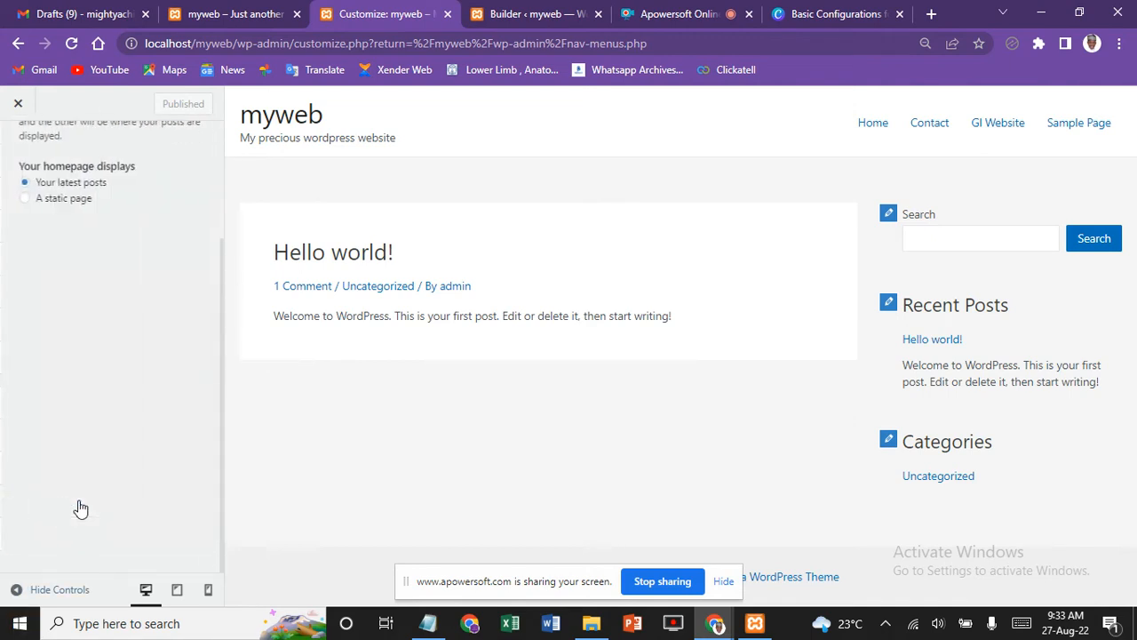
scroll(108, 192, "up", 1)
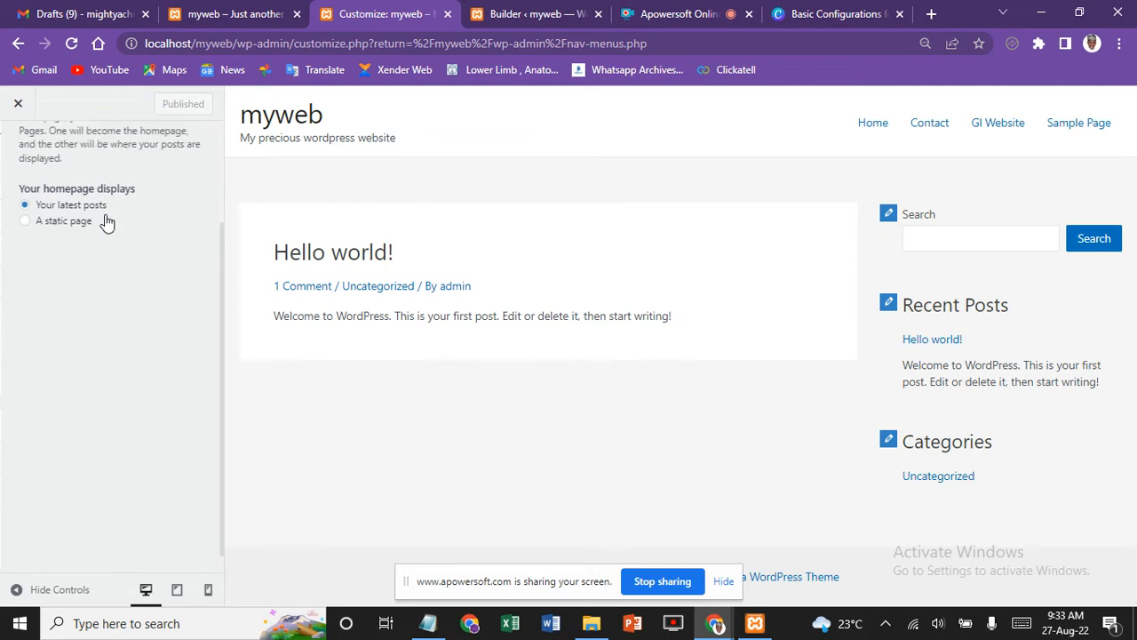
scroll(118, 291, "up", 2)
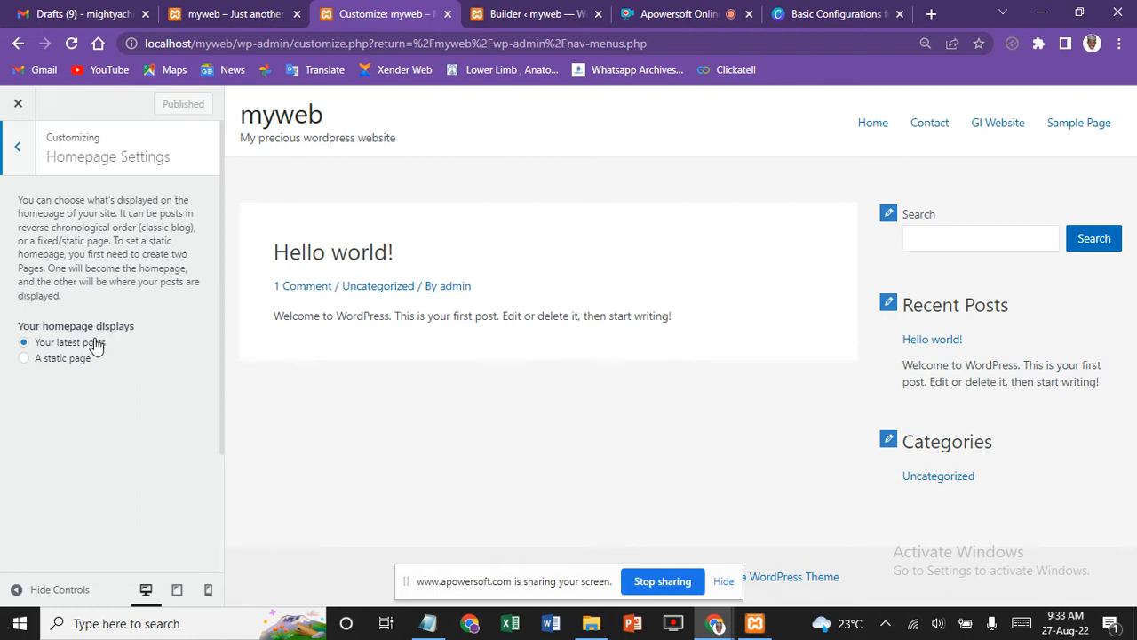
left_click(24, 358)
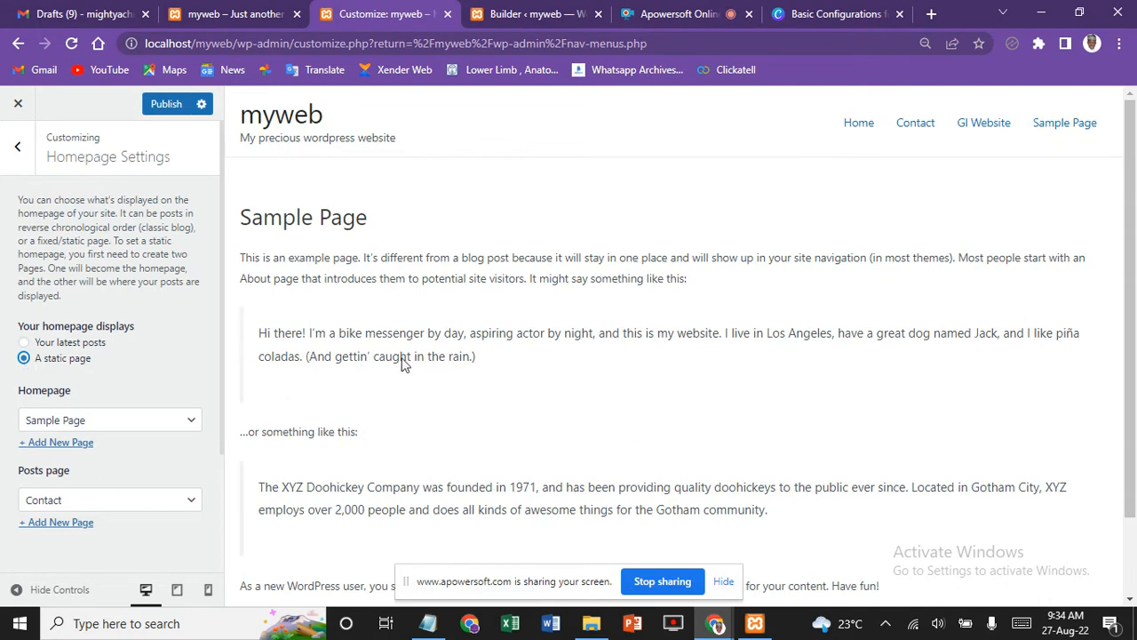
scroll(549, 475, "down", 2)
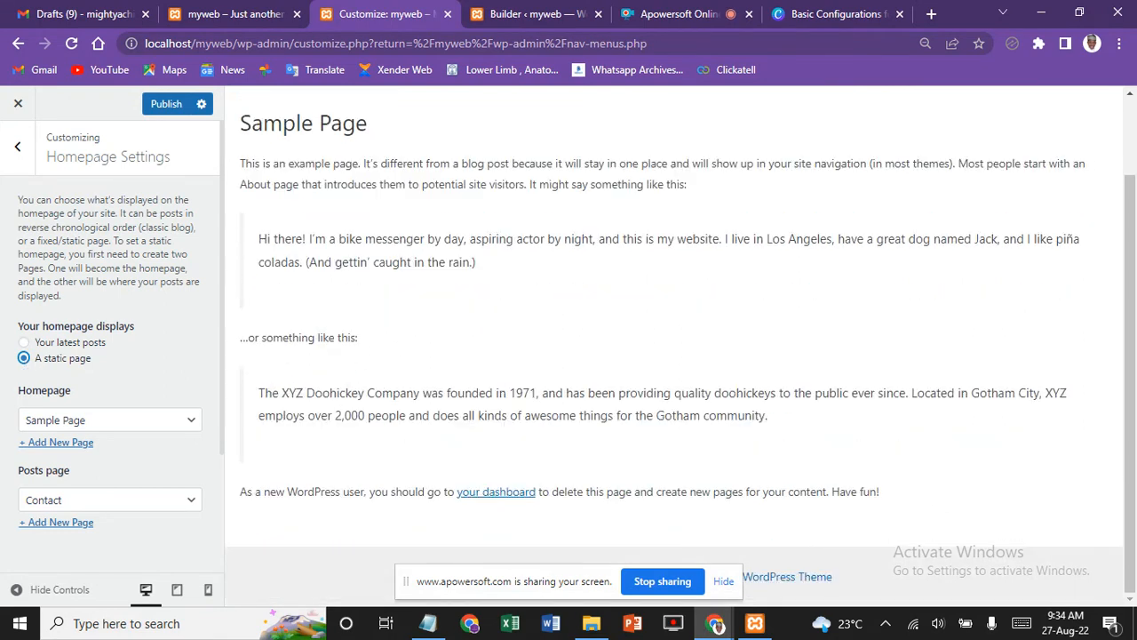
left_click(106, 419)
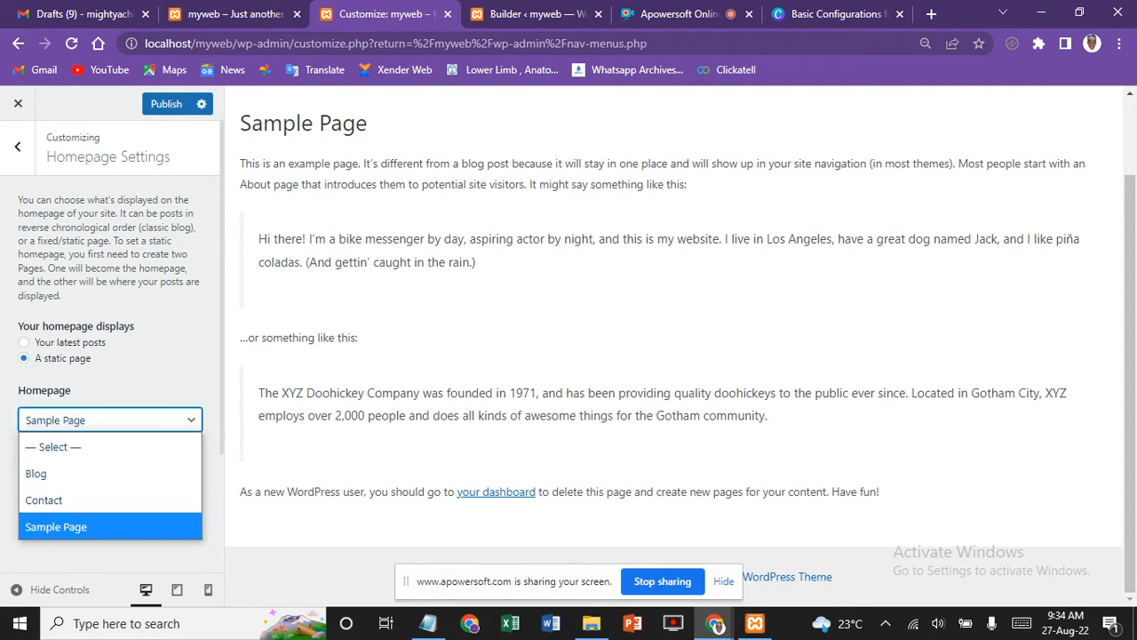
left_click(56, 527)
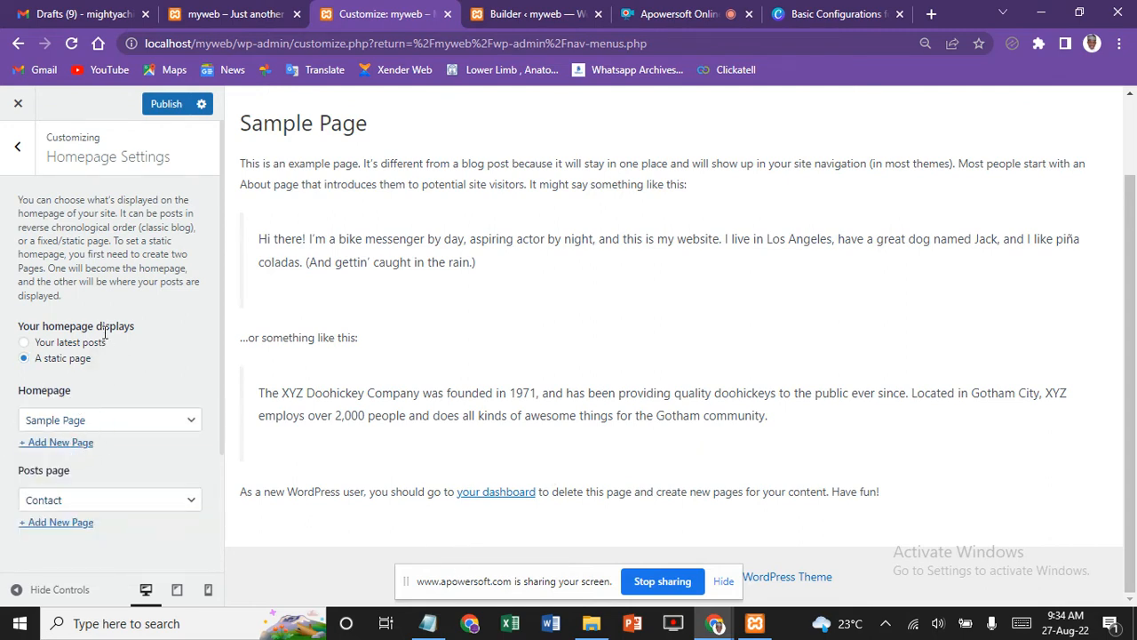
left_click(126, 419)
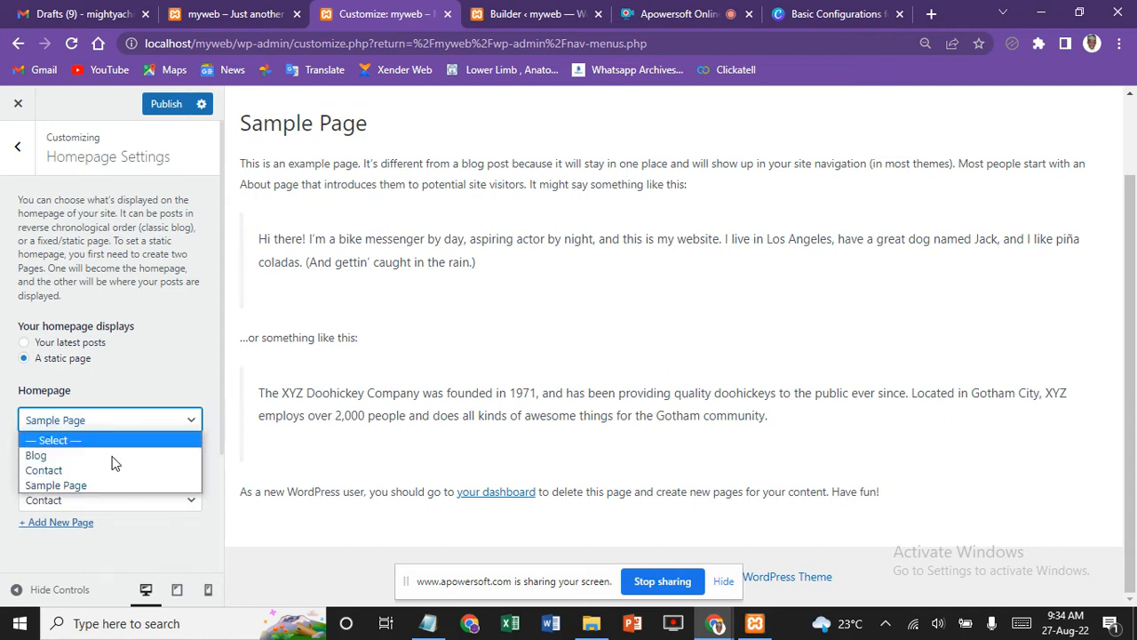
left_click(129, 353)
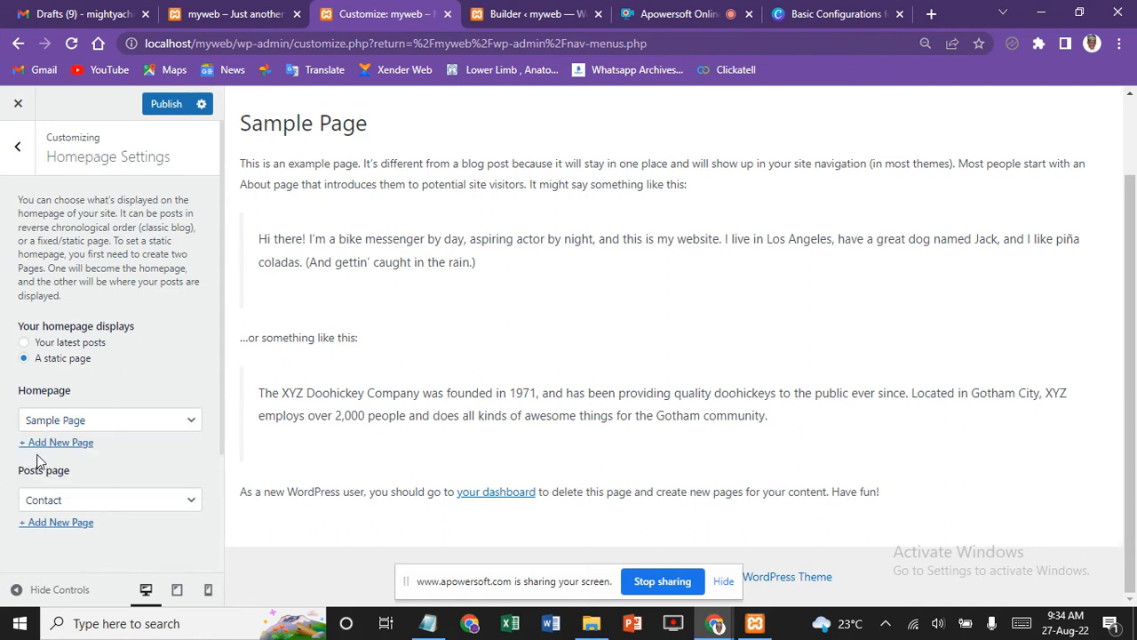
Step: Set the posts page to Blog and publish the homepage settings
left_click(129, 500)
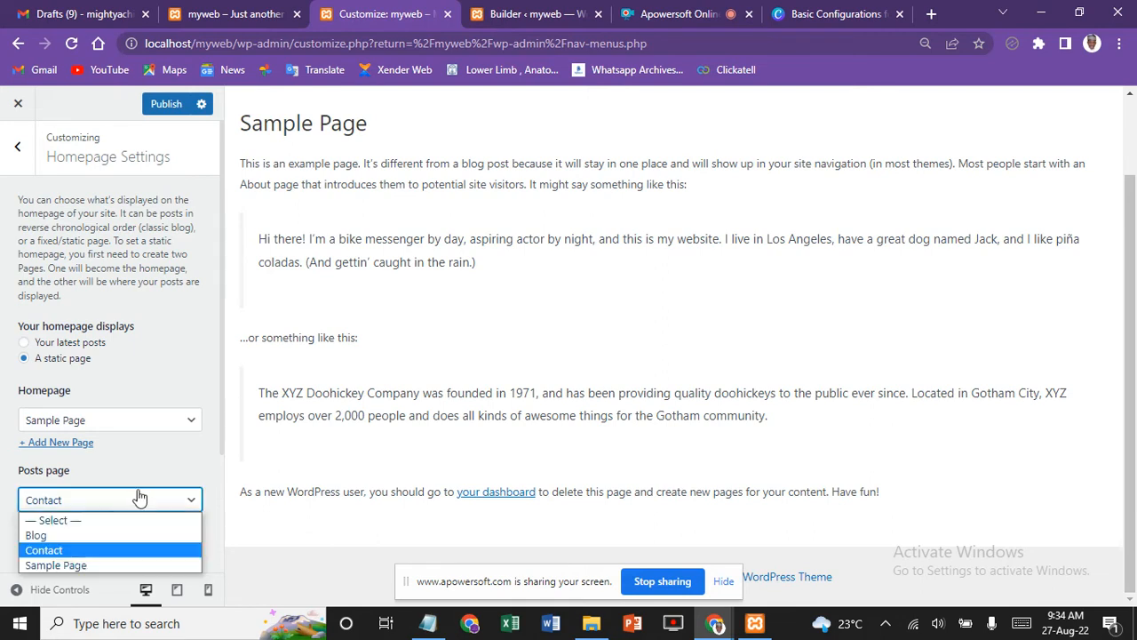
left_click(36, 535)
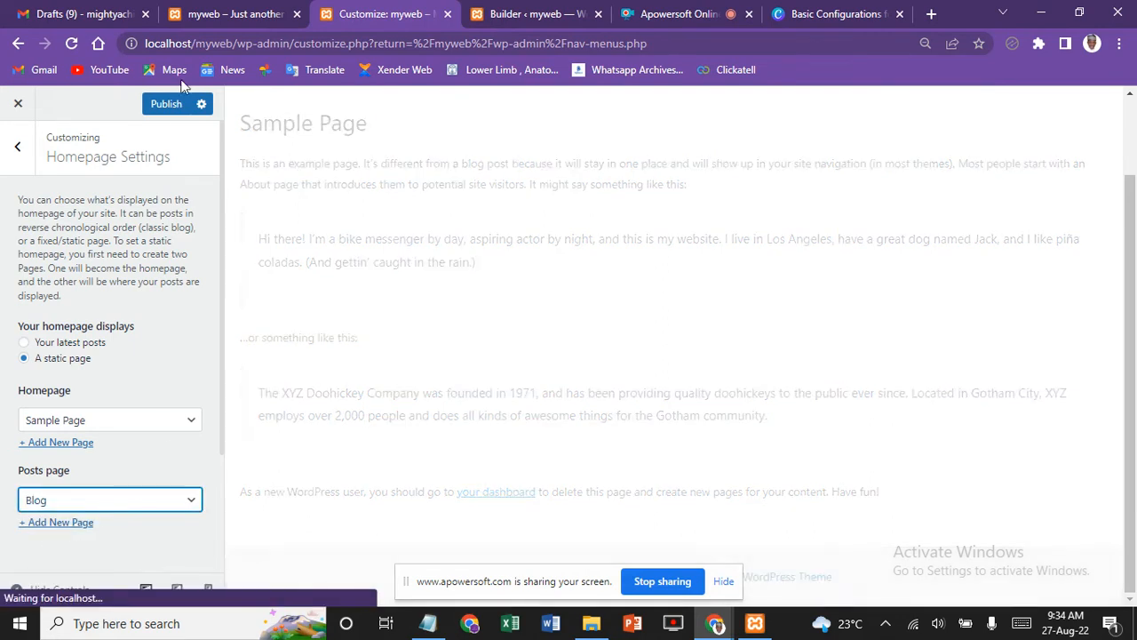
left_click(161, 111)
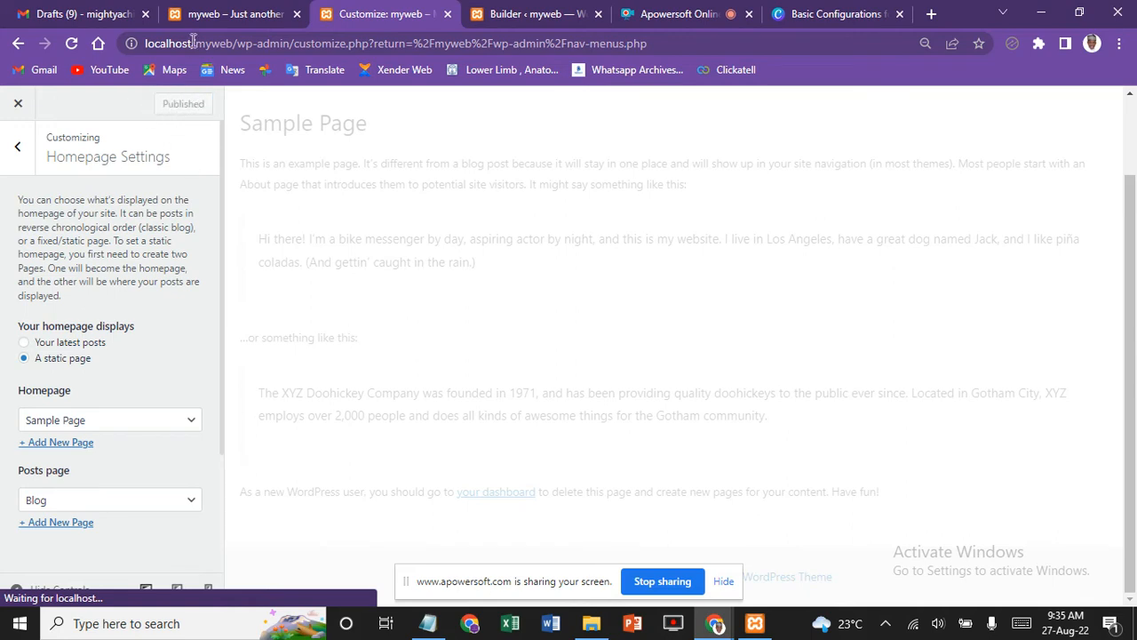
Step: Reload the live myweb site and examine its front page content, address and header menu links
left_click(237, 11)
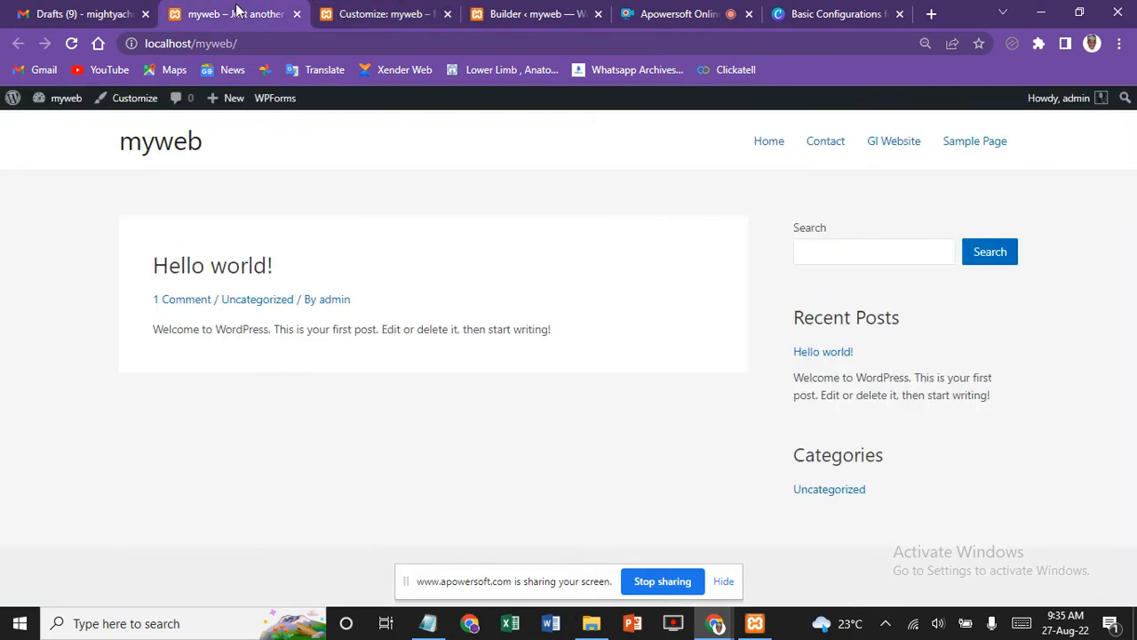
key("F5")
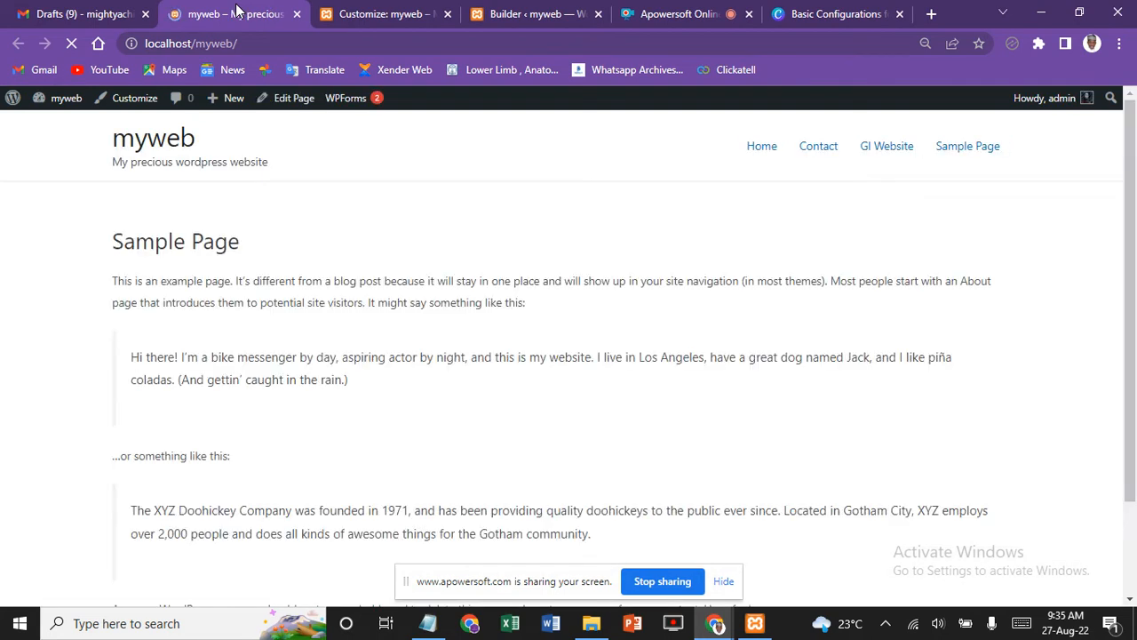
scroll(561, 347, "down", 2)
scroll(561, 347, "up", 2)
scroll(562, 347, "down", 2)
scroll(562, 347, "up", 2)
scroll(562, 347, "down", 2)
scroll(562, 346, "up", 2)
scroll(562, 346, "down", 1)
scroll(561, 347, "up", 1)
scroll(562, 347, "down", 1)
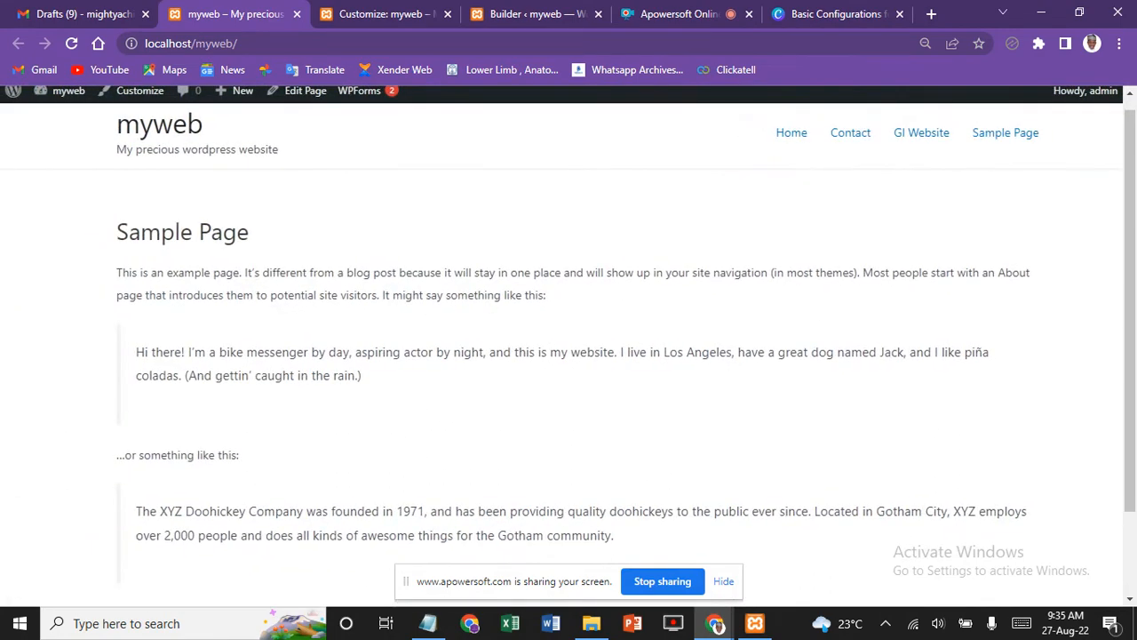
scroll(562, 346, "down", 1)
scroll(561, 346, "down", 1)
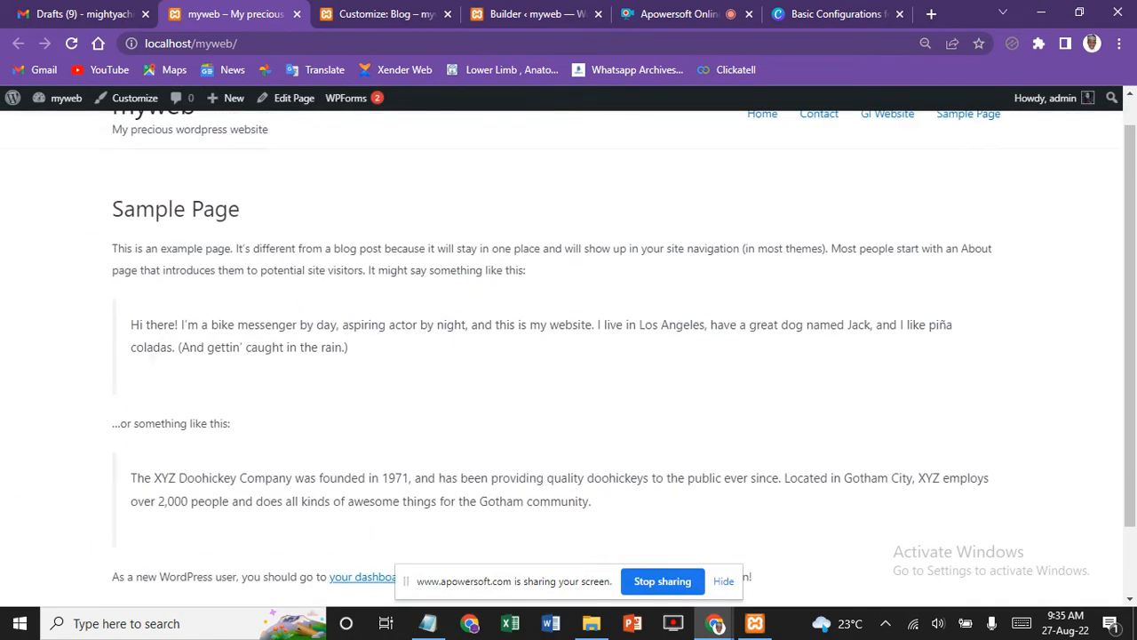
left_click(319, 43)
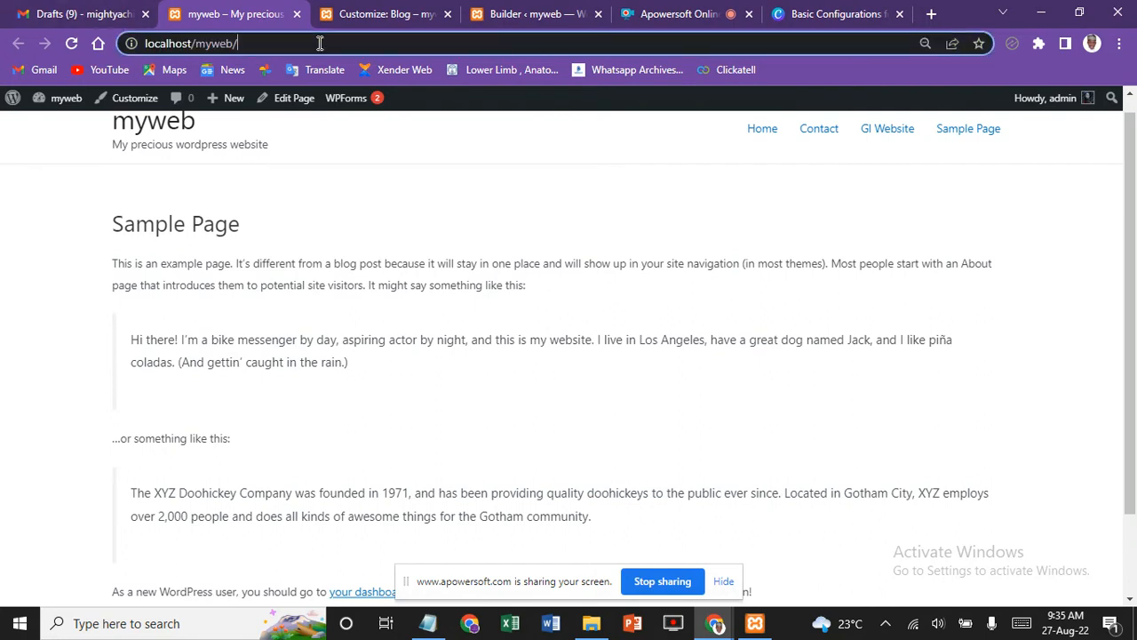
mouse_move(1002, 108)
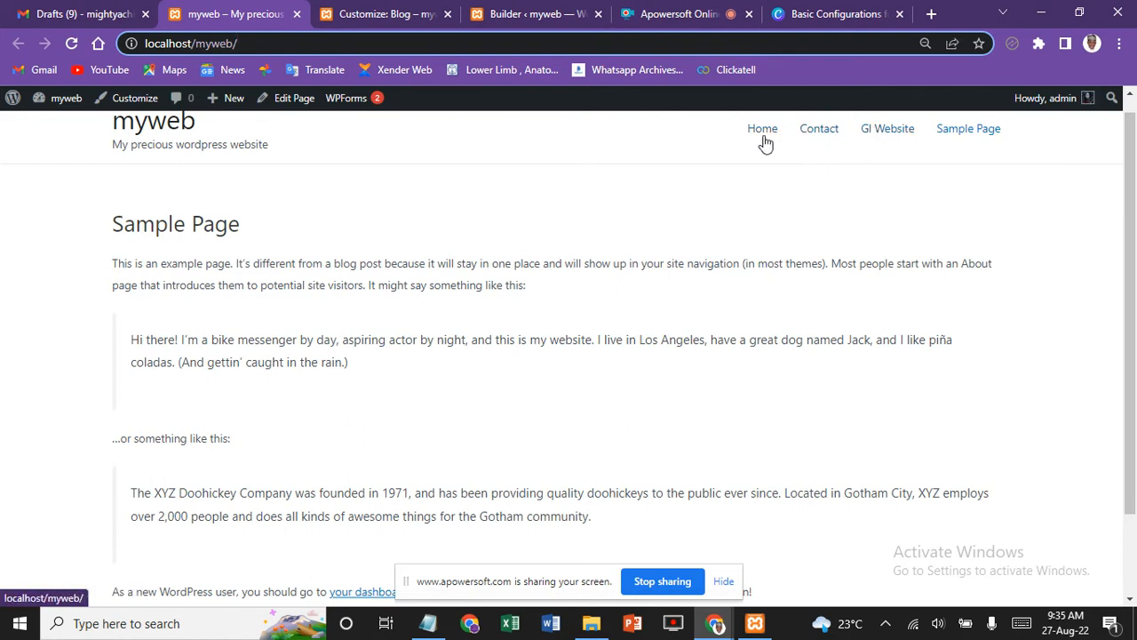
mouse_move(63, 104)
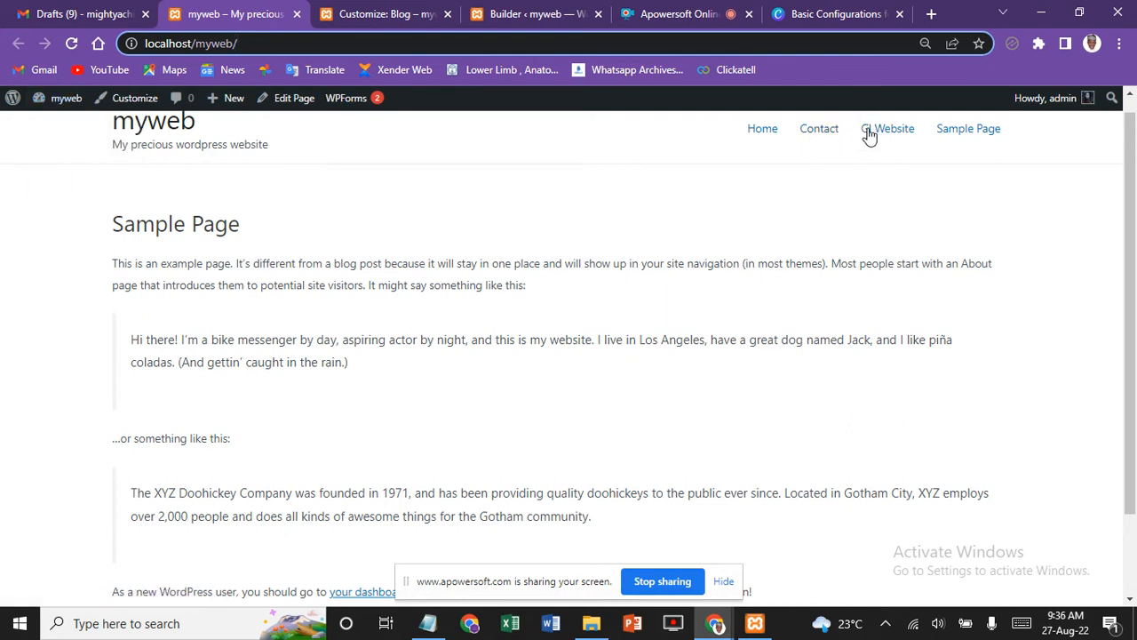
Step: In the customizer's Menus section, add the Blog page to the Primary Menu and publish the change
left_click(360, 12)
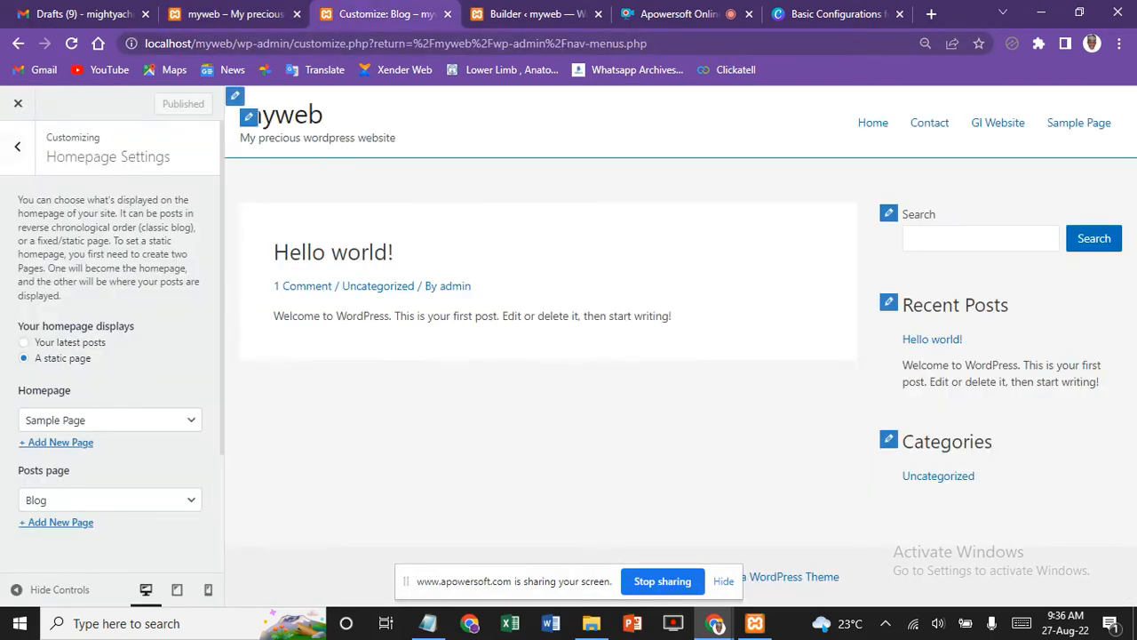
left_click(18, 147)
scroll(107, 515, "down", 1)
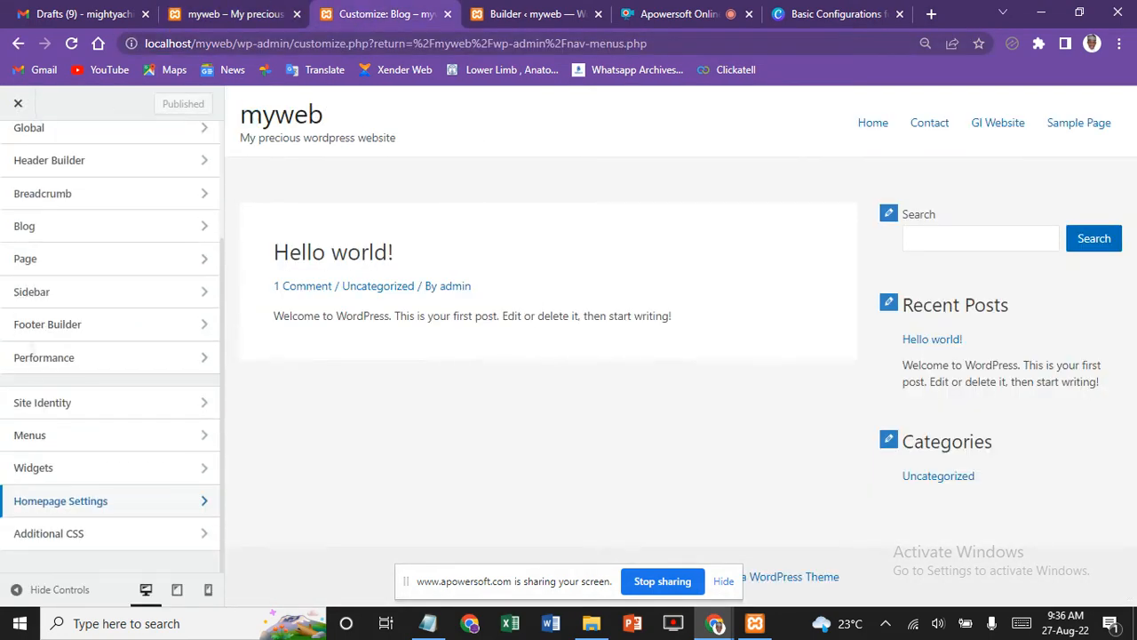
left_click(29, 435)
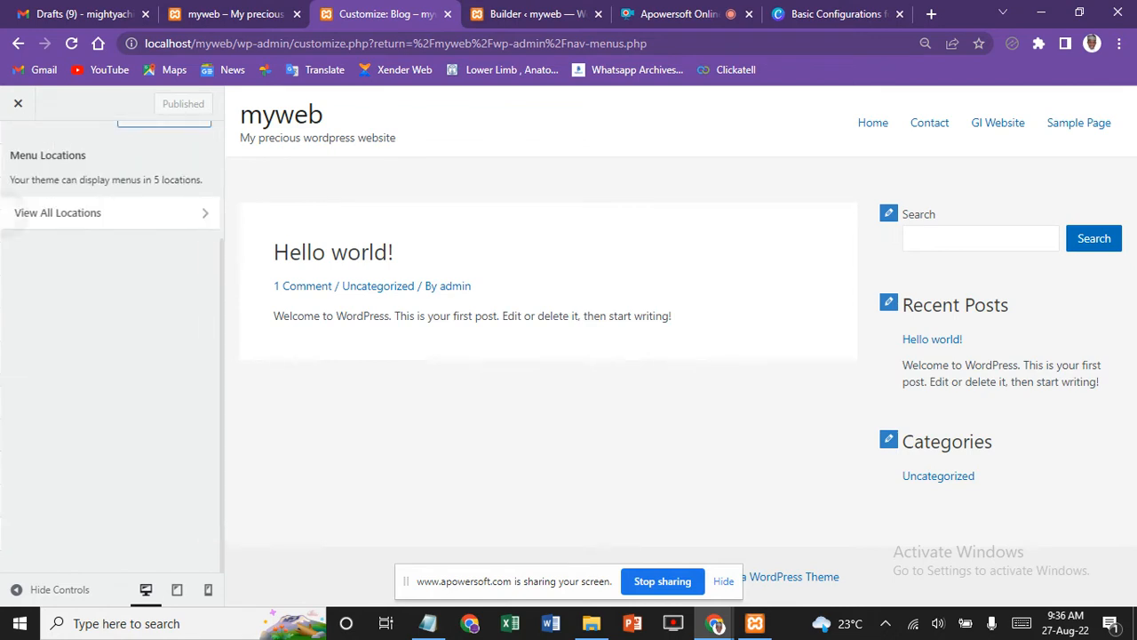
left_click(107, 230)
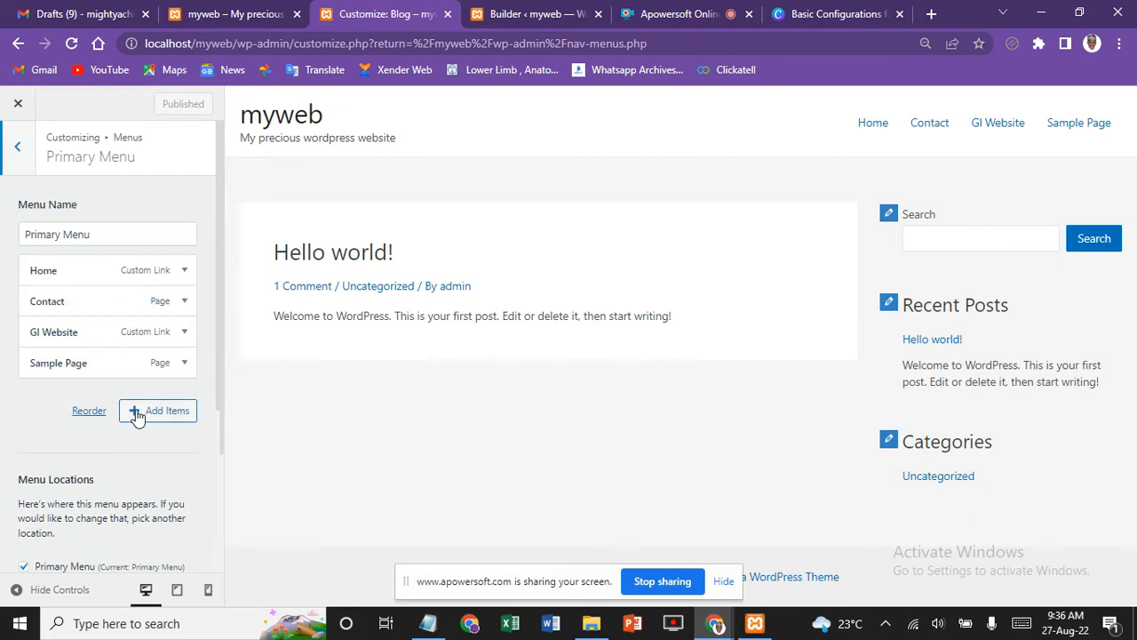
left_click(154, 412)
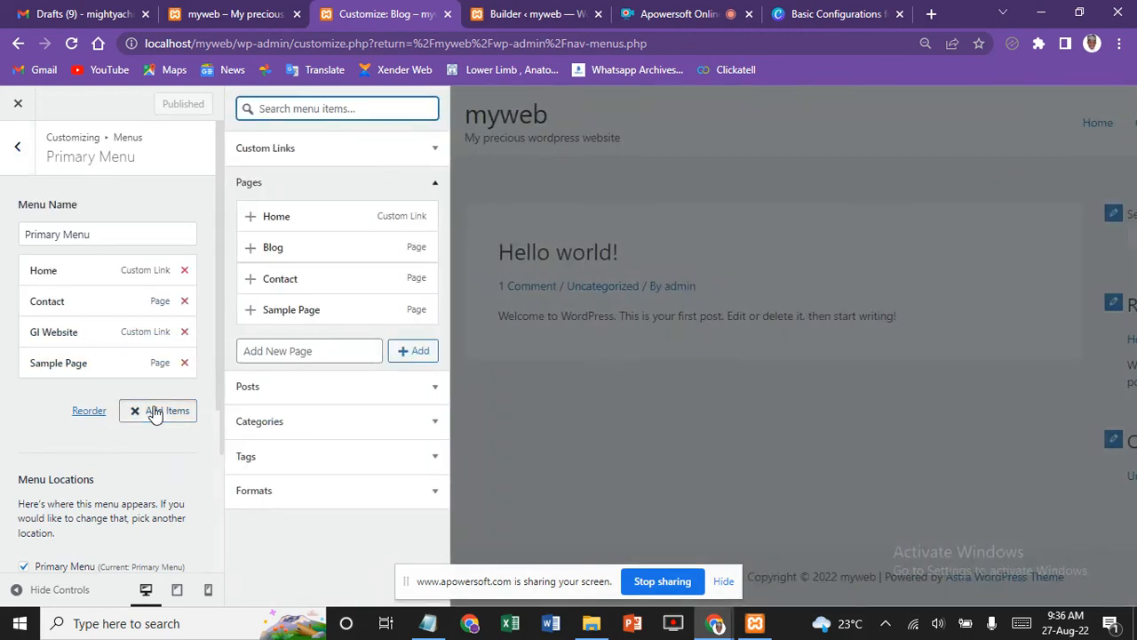
left_click(251, 248)
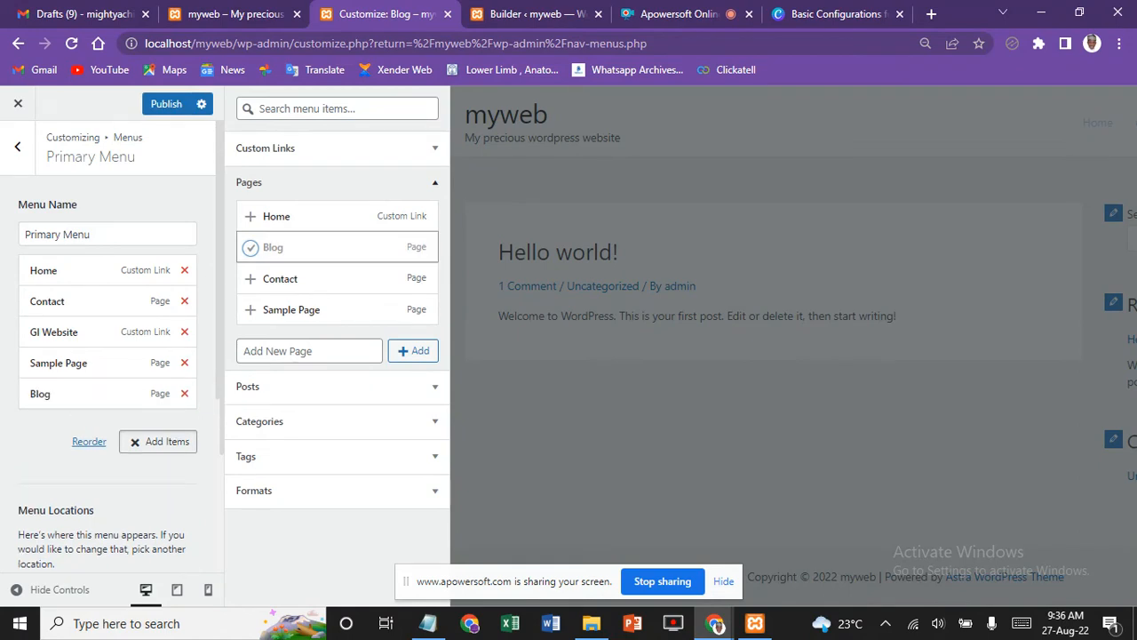
left_click(166, 104)
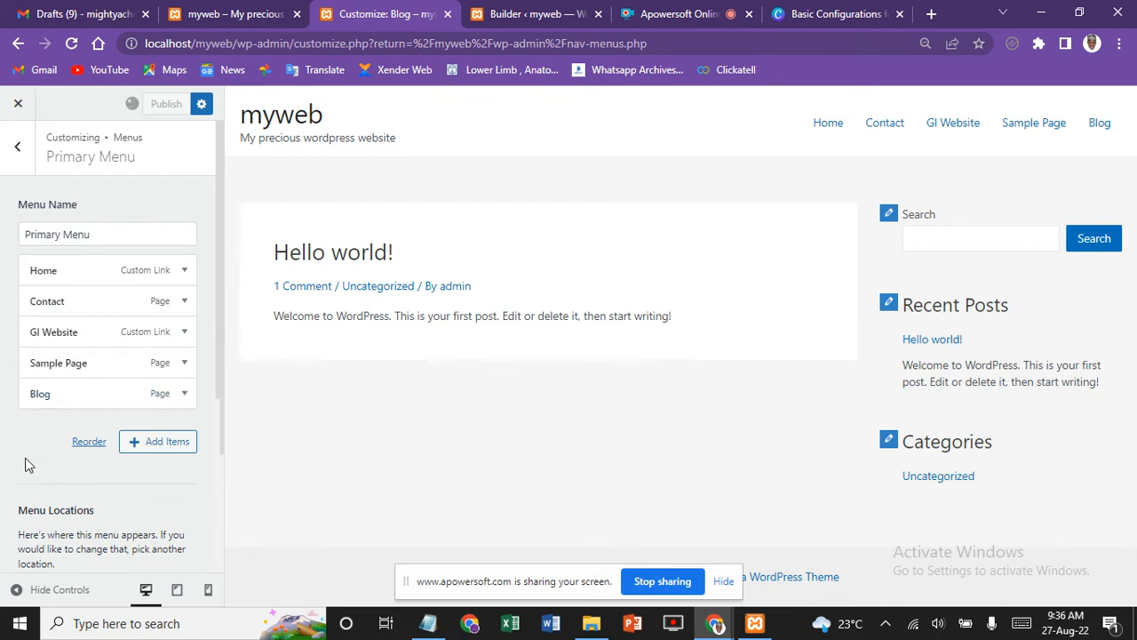
Step: Move the Blog item directly below Home as a top-level item in the Primary Menu and publish the change
left_click_drag(40, 373, 34, 294)
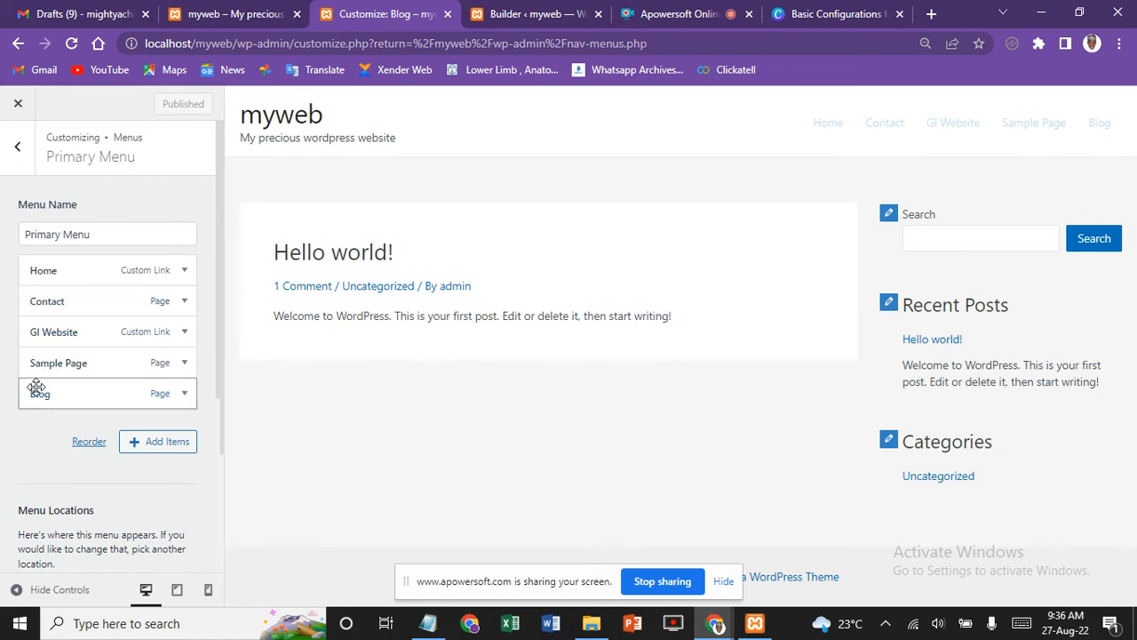
left_click_drag(46, 311, 33, 304)
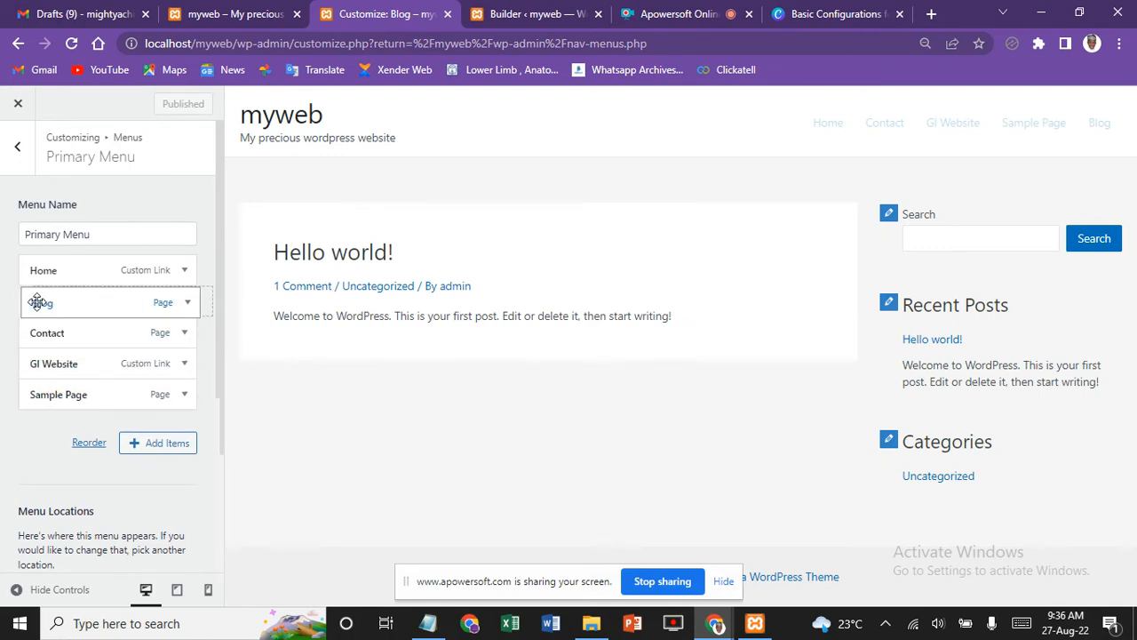
right_click(42, 304)
left_click(9, 409)
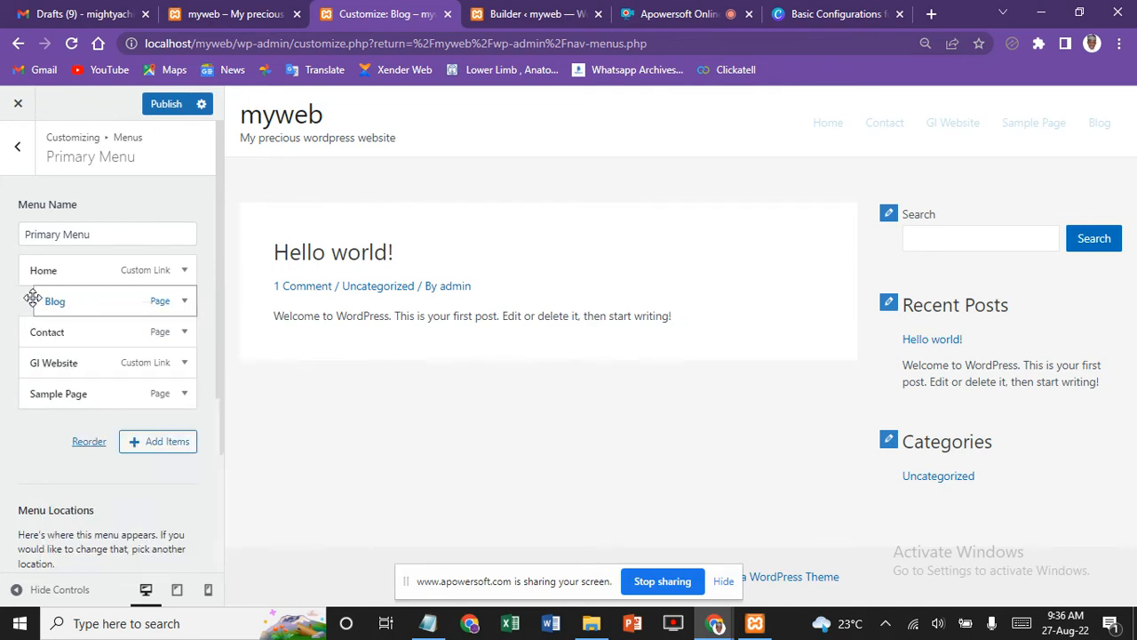
left_click_drag(30, 300, 86, 303)
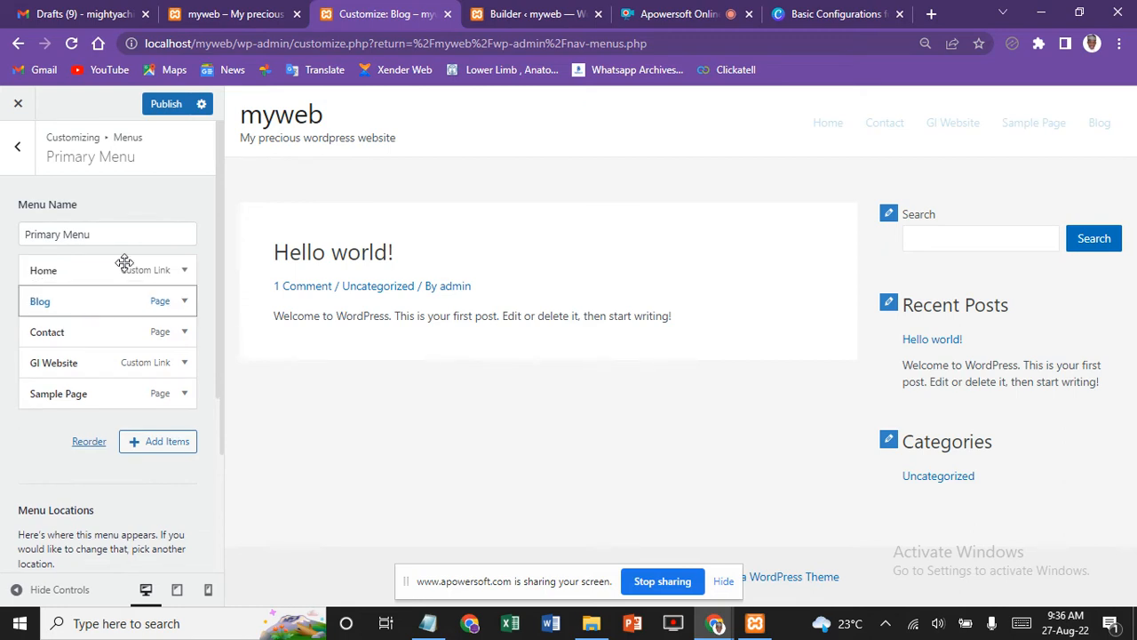
left_click(167, 106)
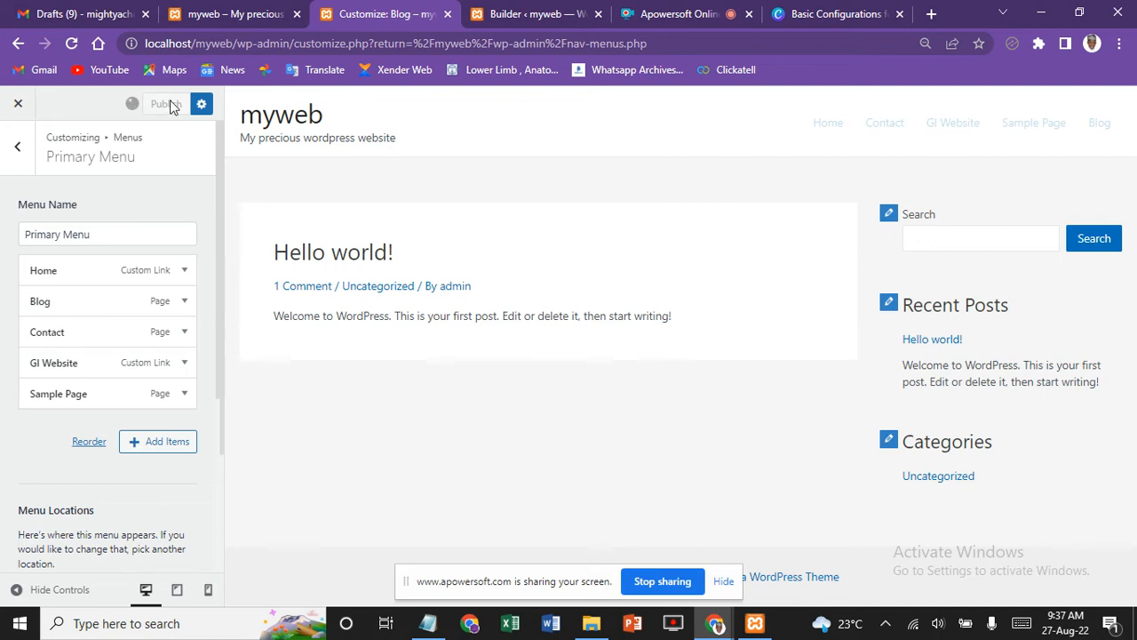
Step: Reload the live myweb site and view the Blog page to check the header menu order and its posts
left_click(247, 14)
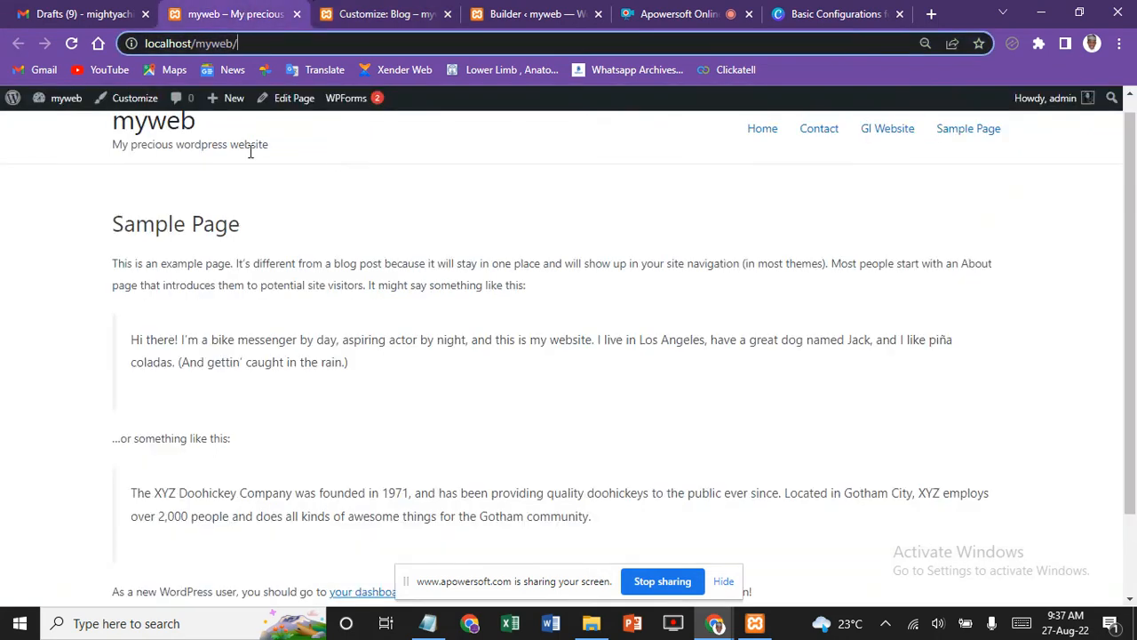
left_click(69, 43)
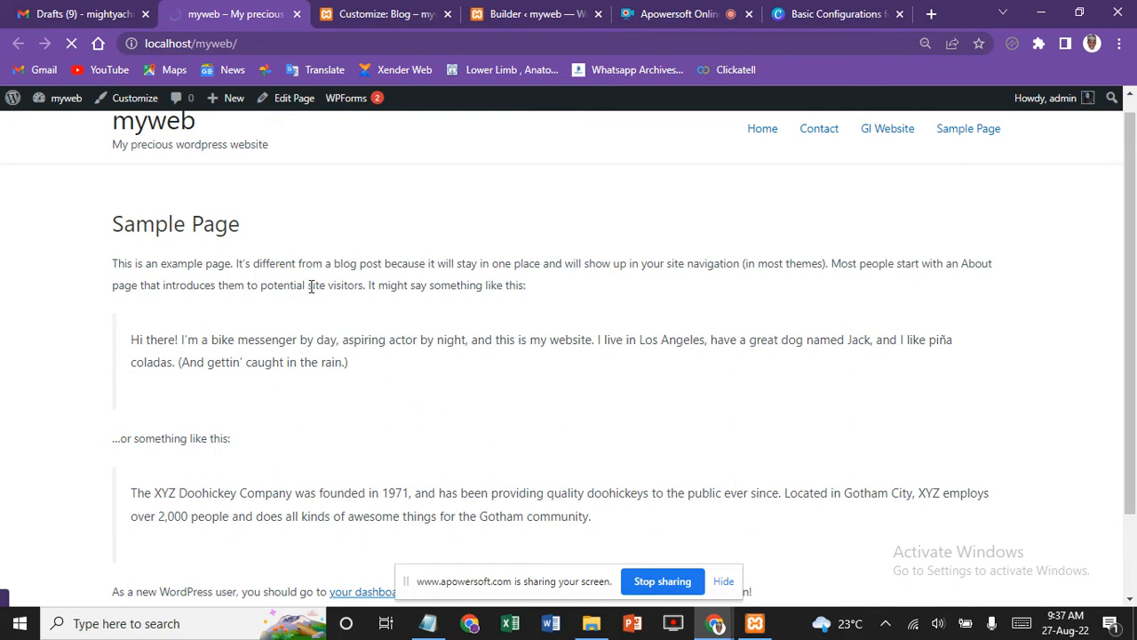
mouse_move(349, 106)
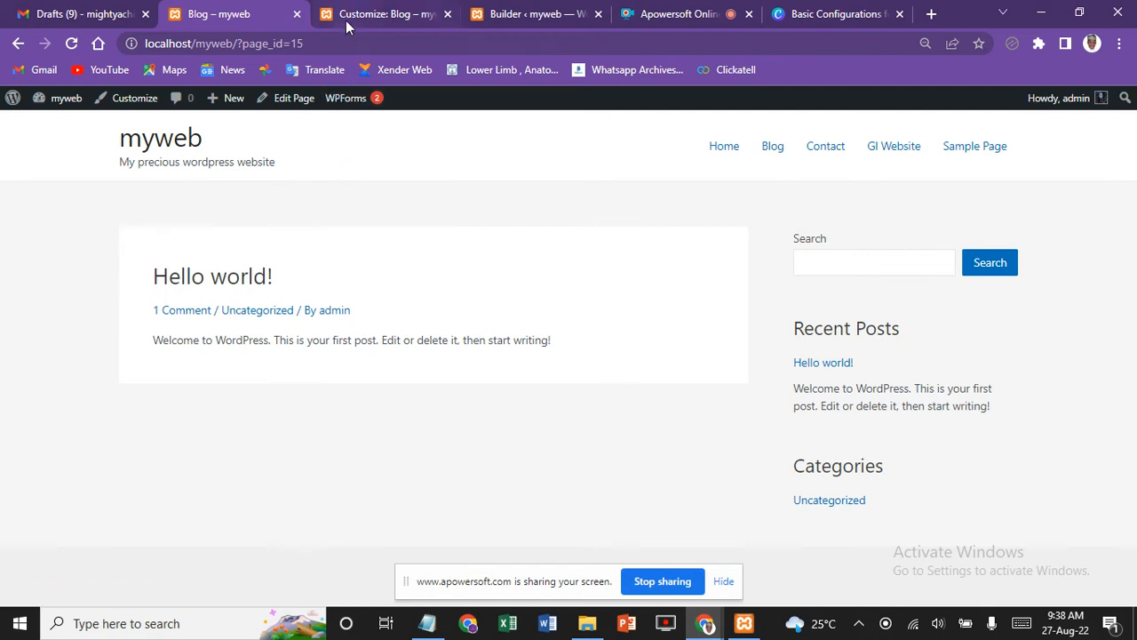
Step: Back in the customizer's Homepage Settings, make the homepage display your latest posts and publish the change
mouse_move(347, 18)
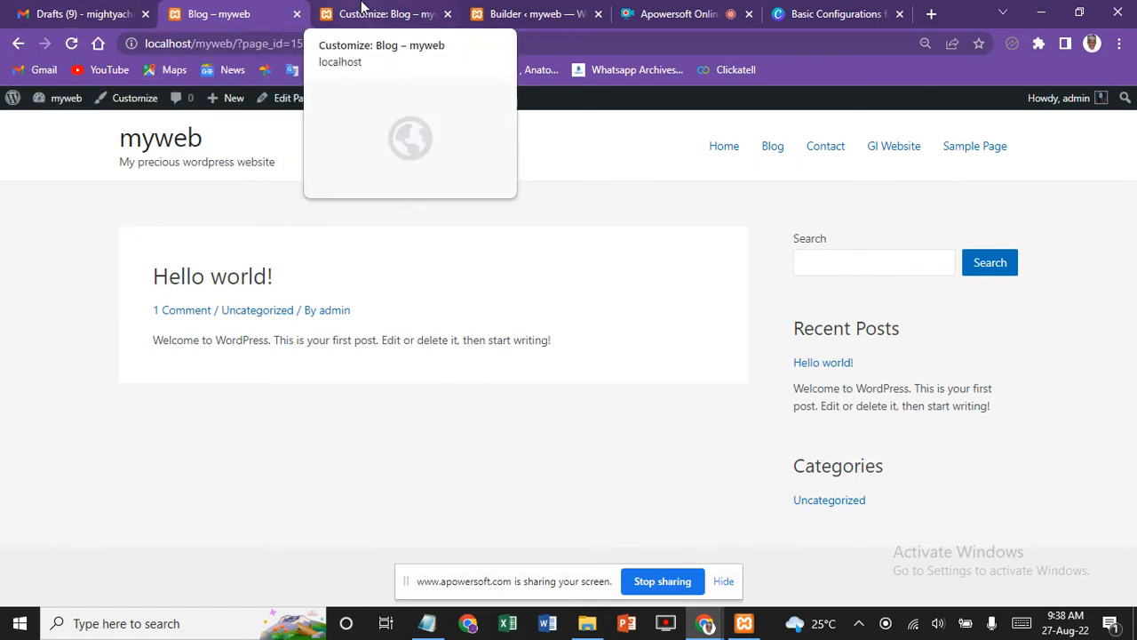
left_click(362, 9)
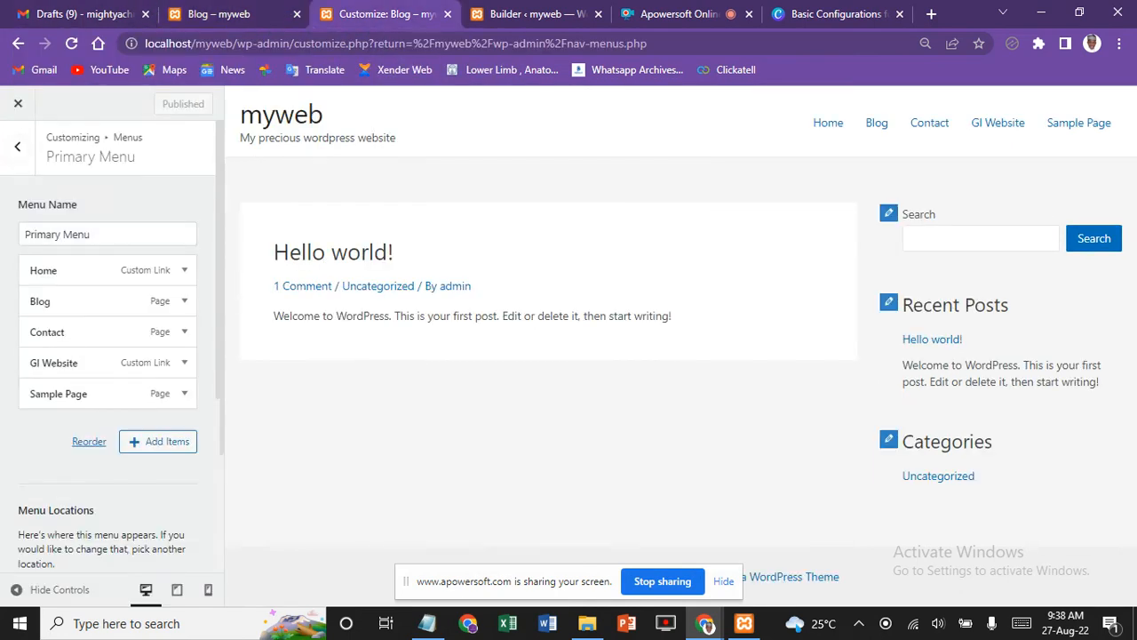
left_click(17, 147)
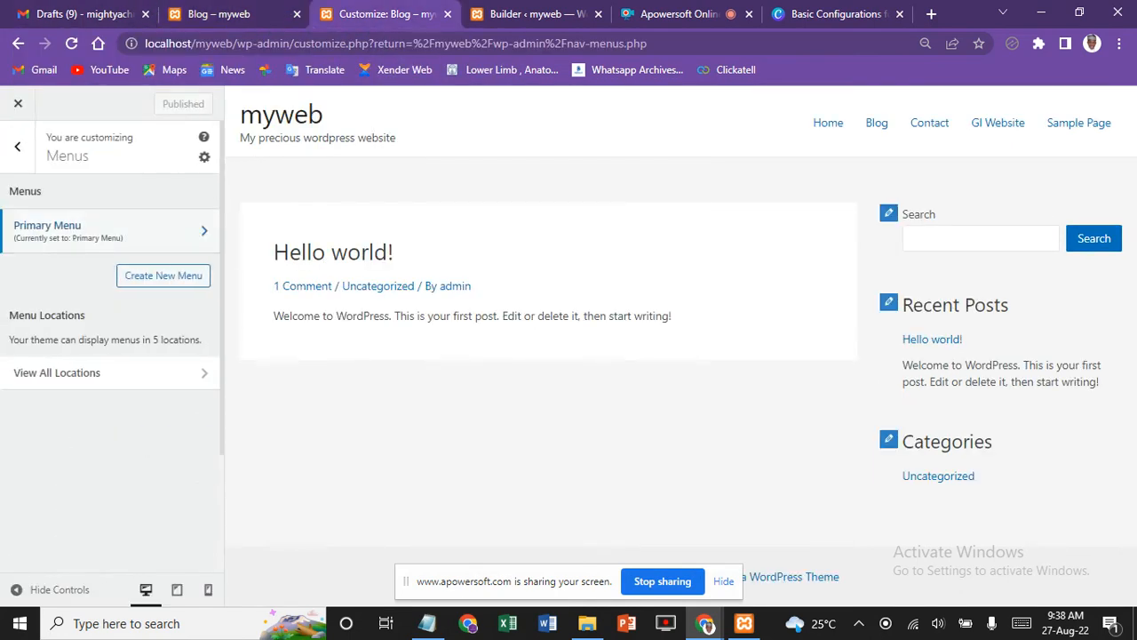
left_click(17, 147)
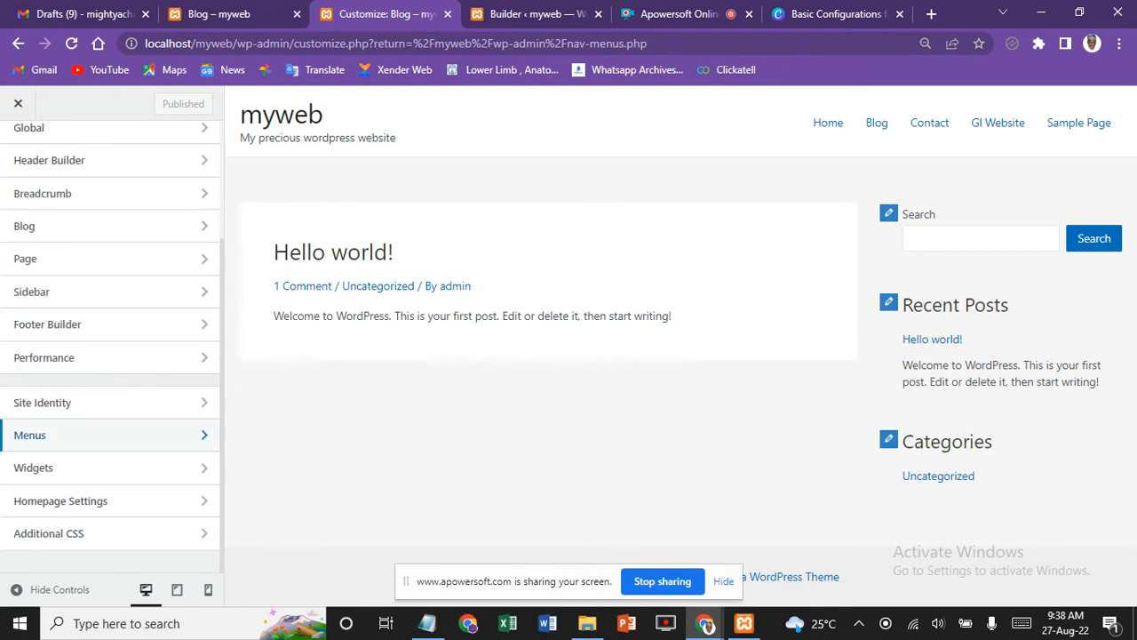
left_click(60, 500)
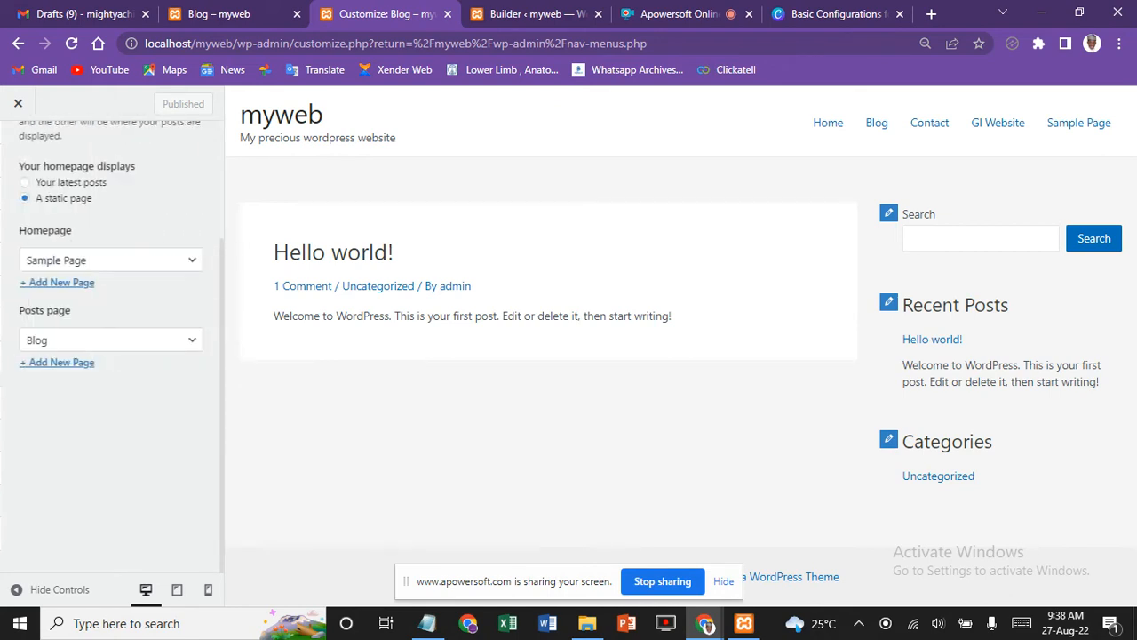
left_click(16, 147)
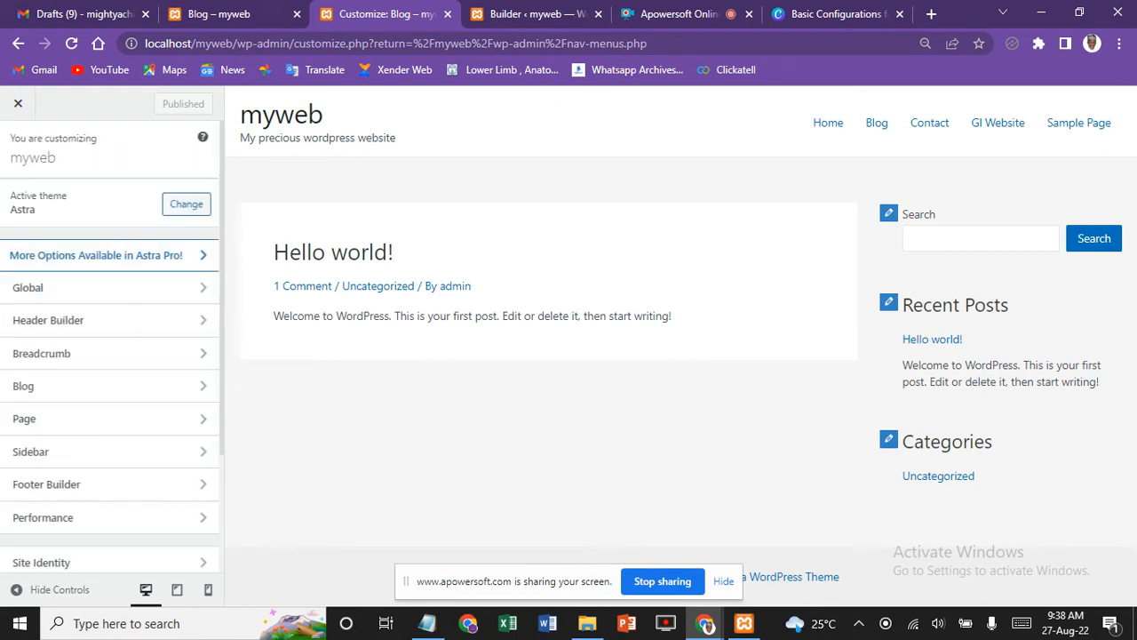
left_click(61, 524)
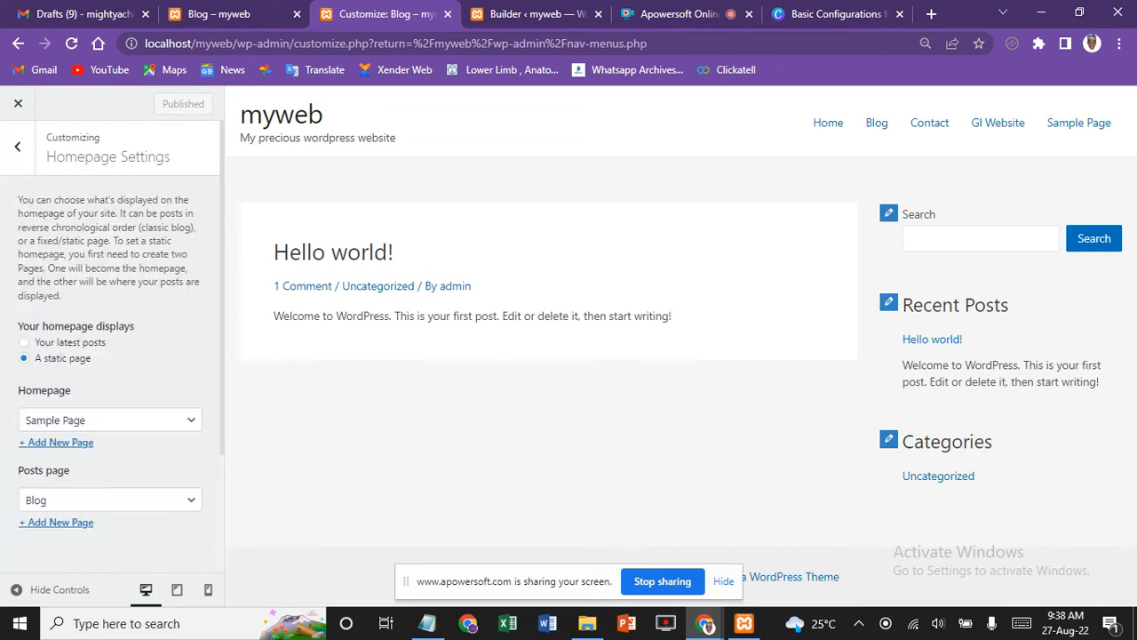
left_click(24, 342)
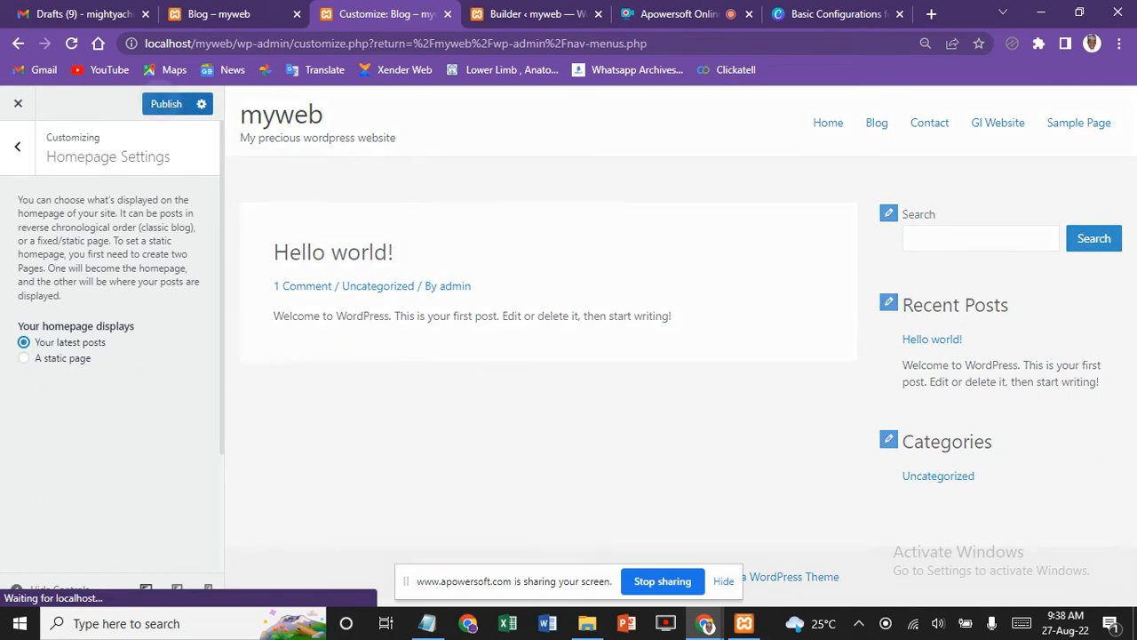
left_click(166, 104)
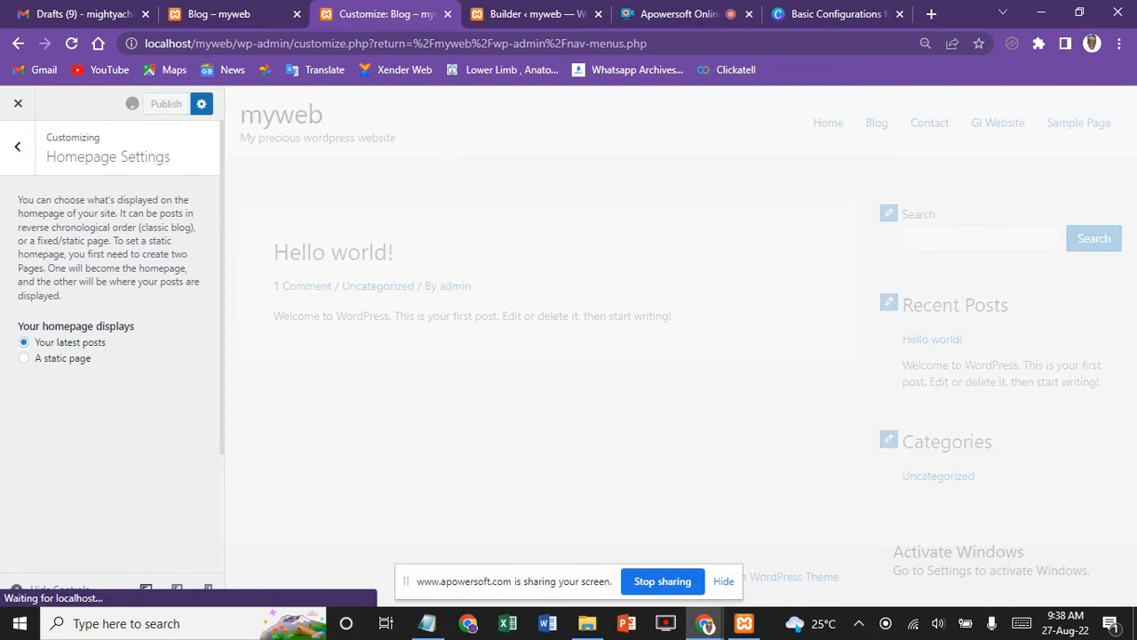
left_click(18, 148)
Step: Examine the Performance settings and look through the list of customizer sections
scroll(111, 346, "down", 1)
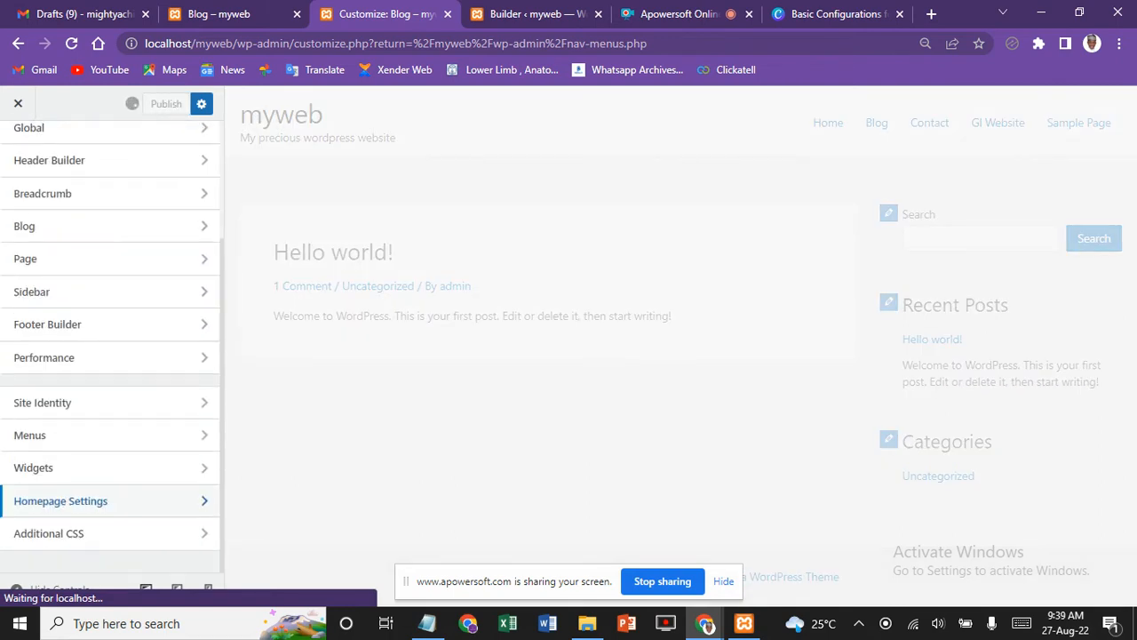
left_click(49, 533)
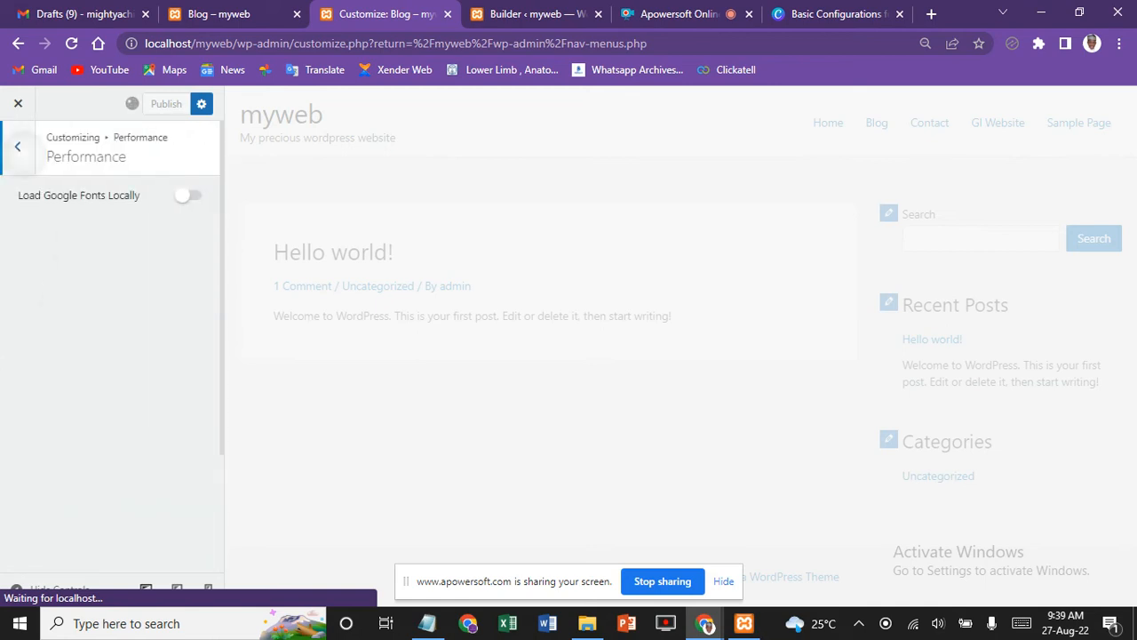
left_click(17, 146)
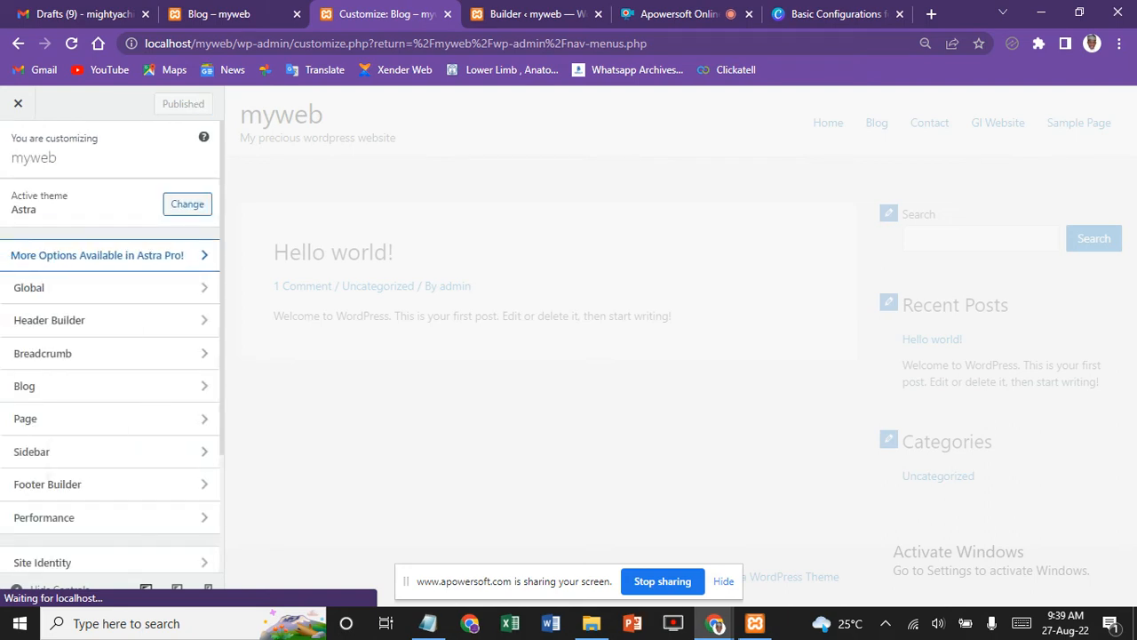
scroll(110, 356, "down", 2)
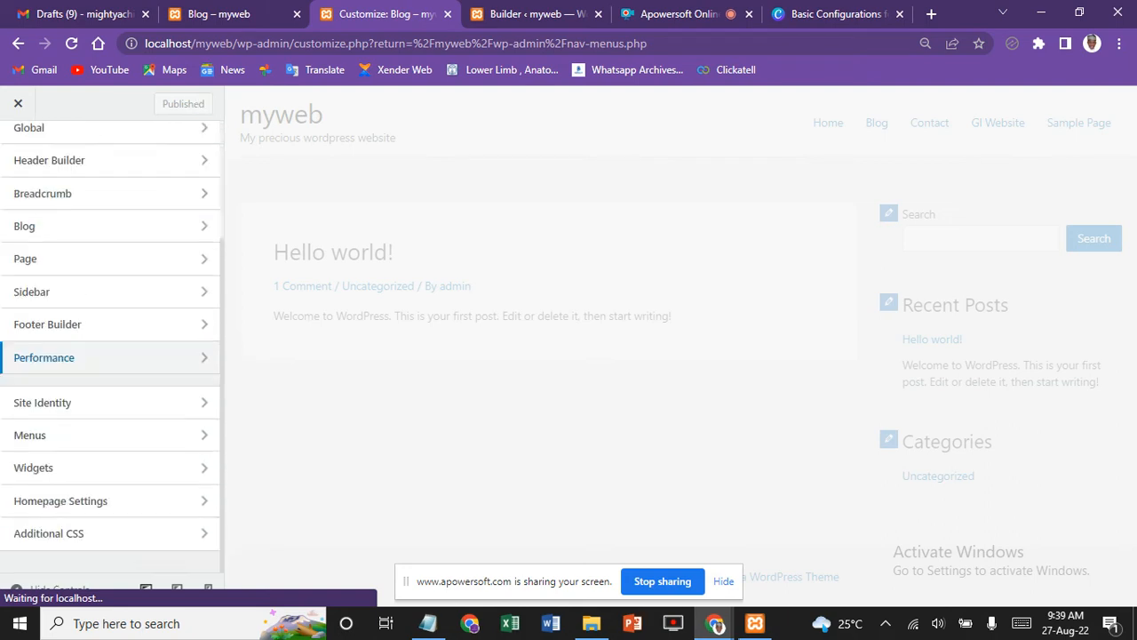
scroll(110, 355, "up", 2)
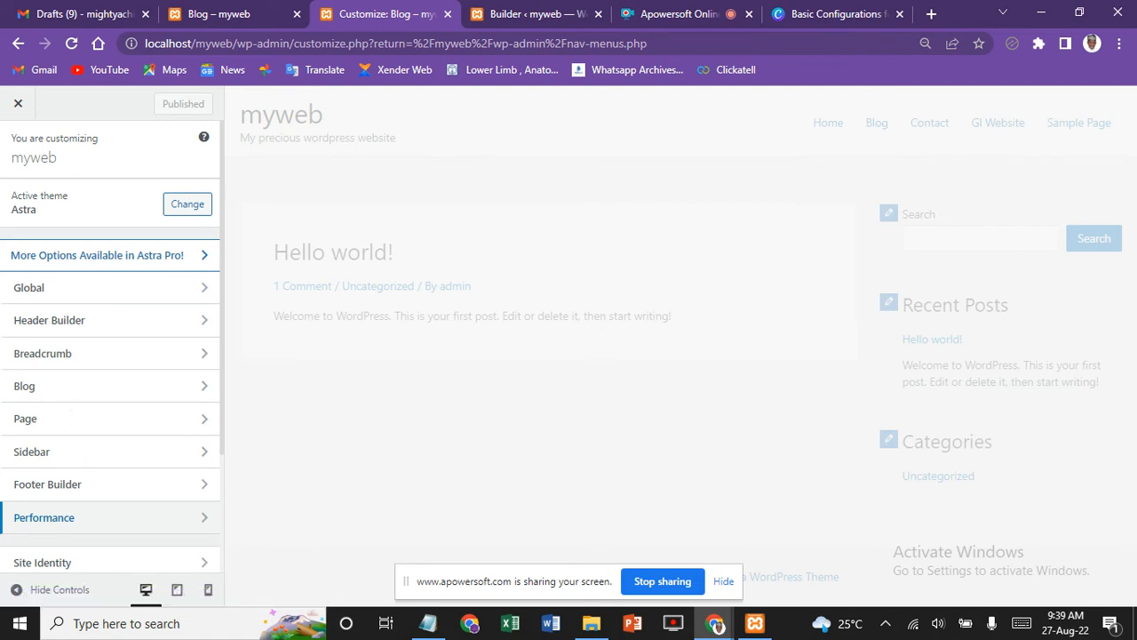
scroll(110, 355, "down", 2)
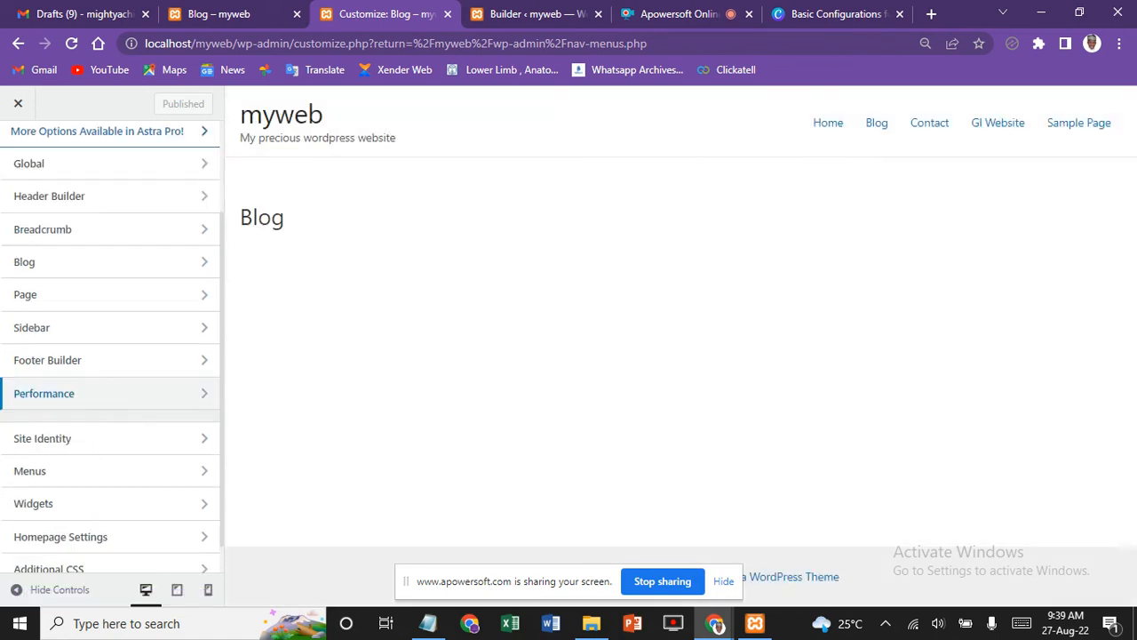
scroll(110, 356, "up", 1)
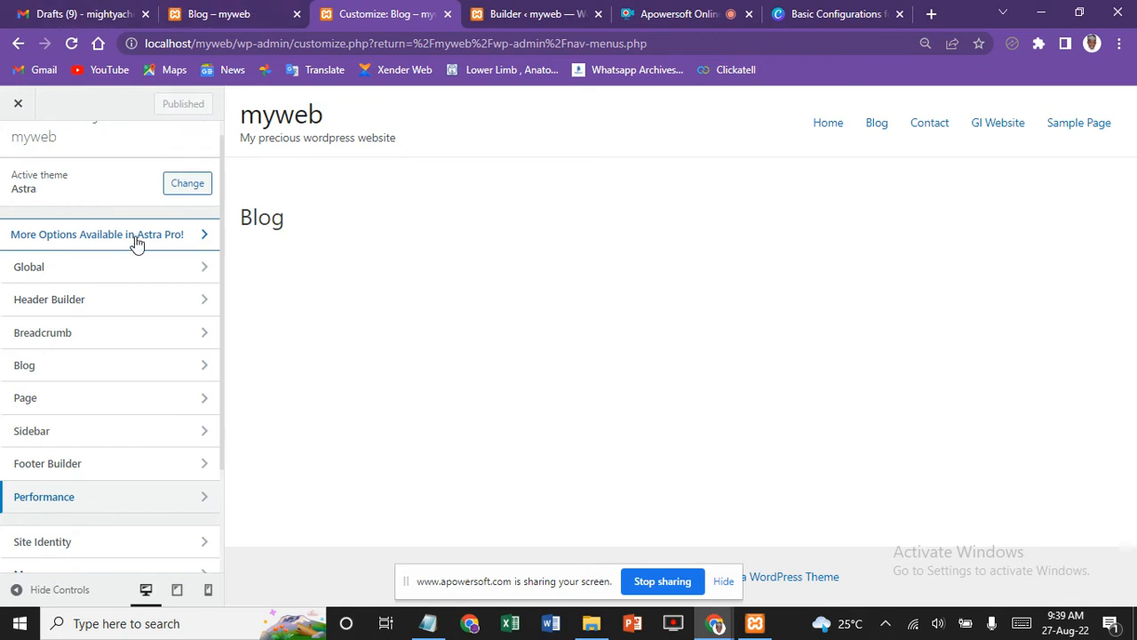
Step: Examine the Global Typography settings, covering the presets, base fonts, H1 to H6 heading fonts and paragraph margin
left_click(82, 268)
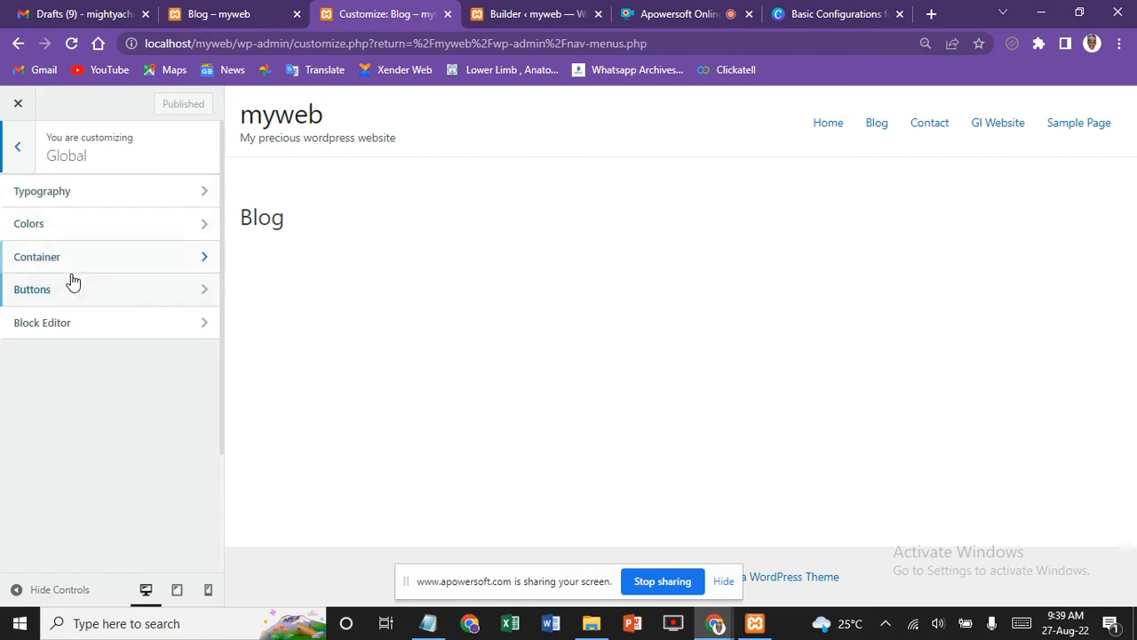
left_click(57, 192)
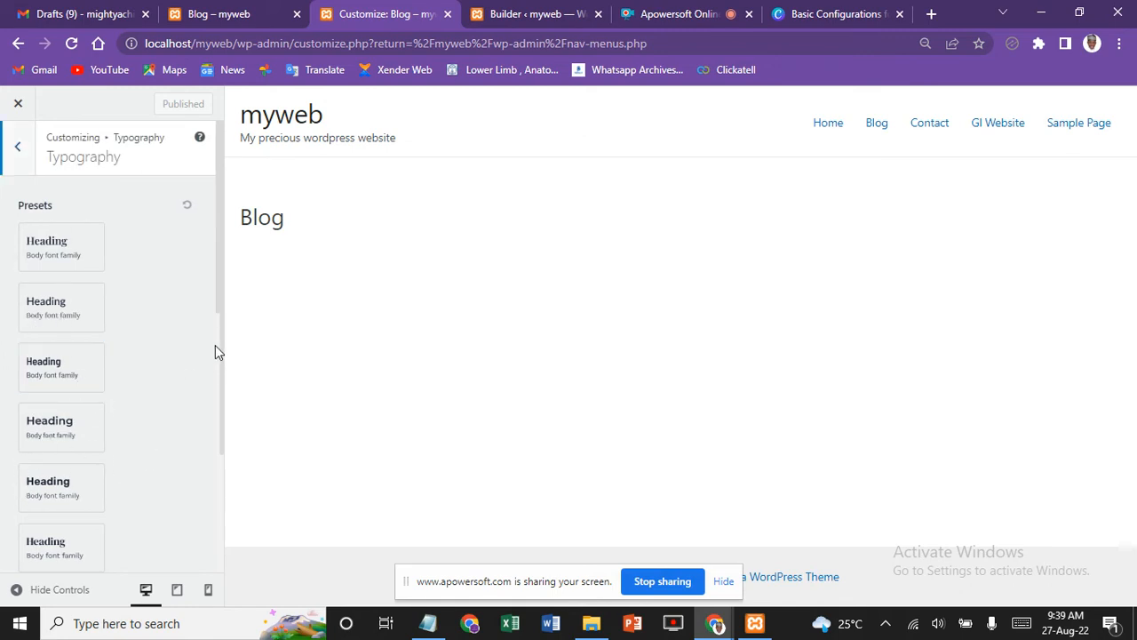
scroll(217, 347, "down", 5)
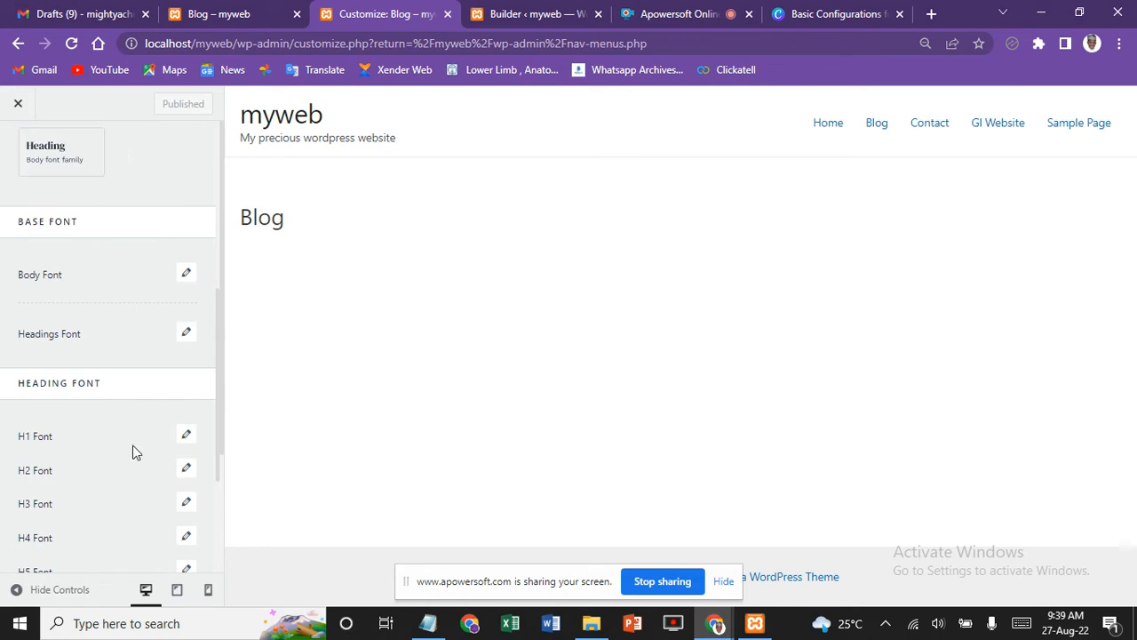
scroll(132, 445, "down", 3)
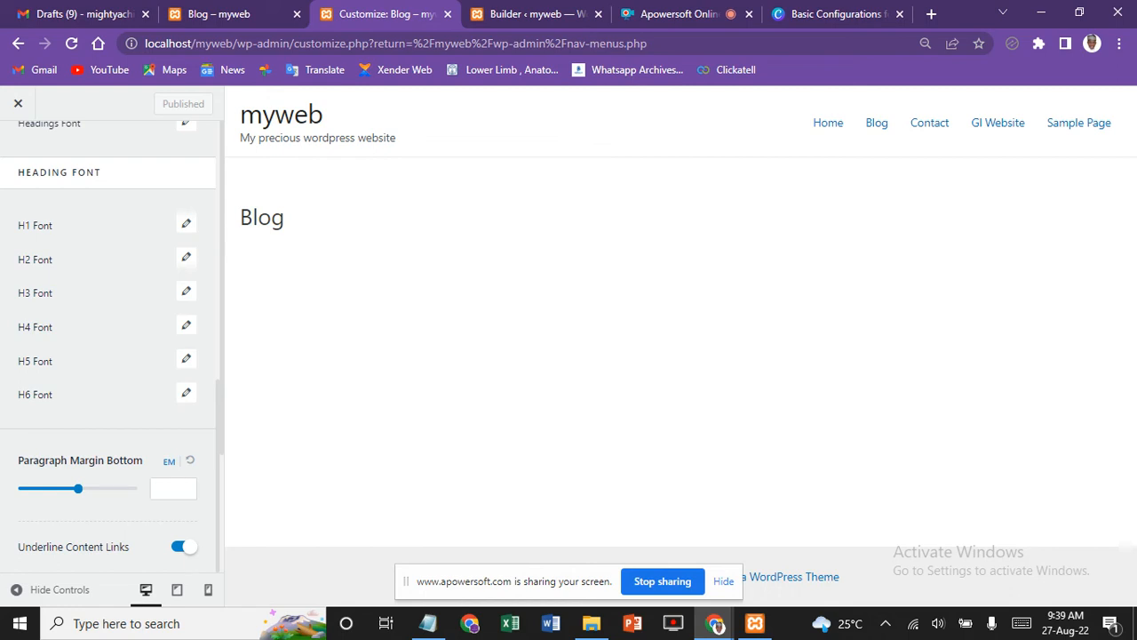
scroll(108, 355, "up", 1)
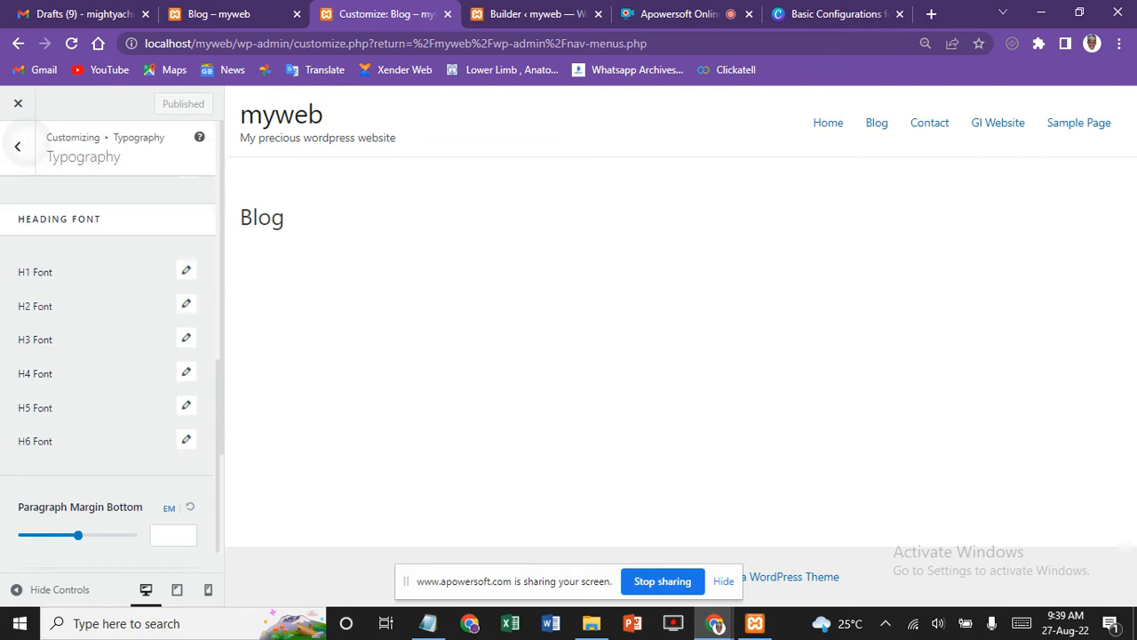
scroll(108, 356, "up", 5)
left_click(18, 146)
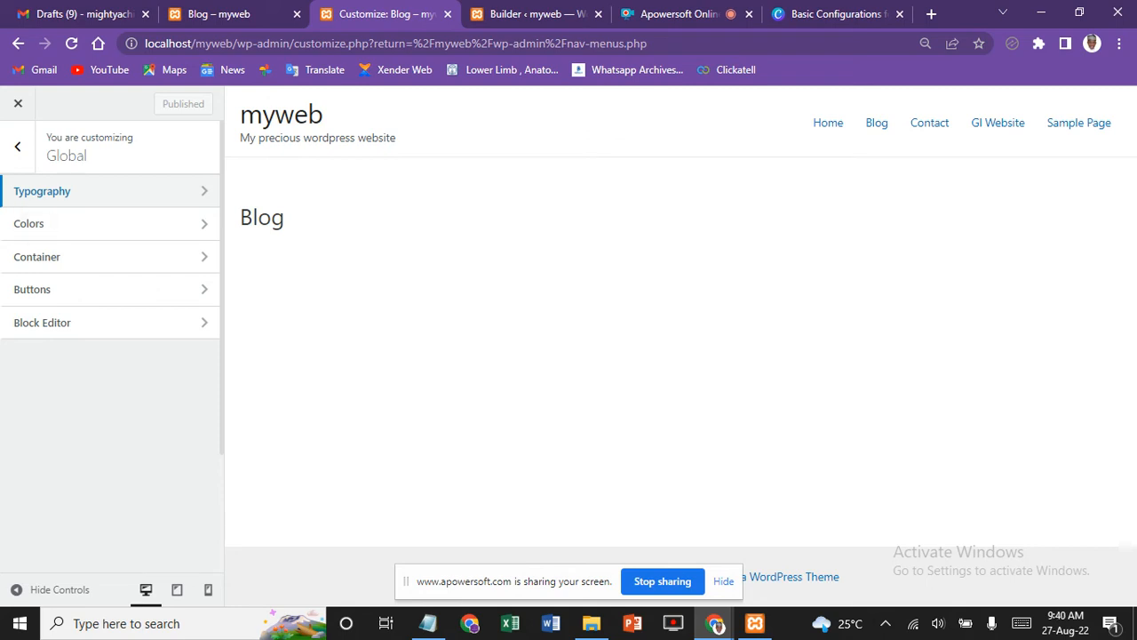
Step: Open the Global Colors settings and view the available styles of the global palette
left_click(110, 224)
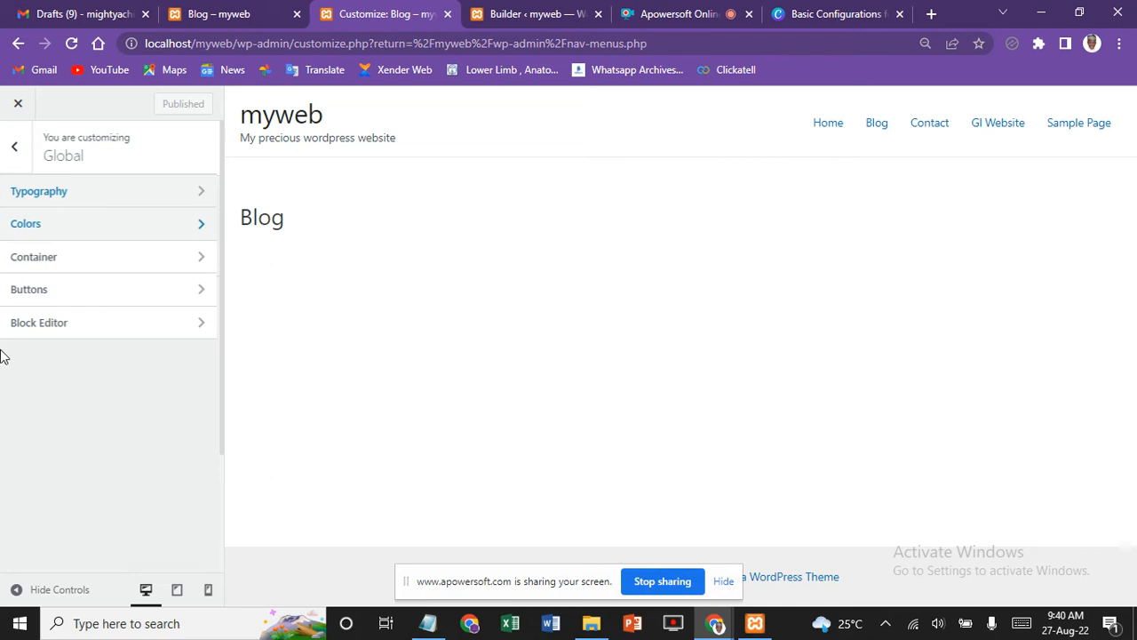
left_click(186, 217)
left_click(186, 214)
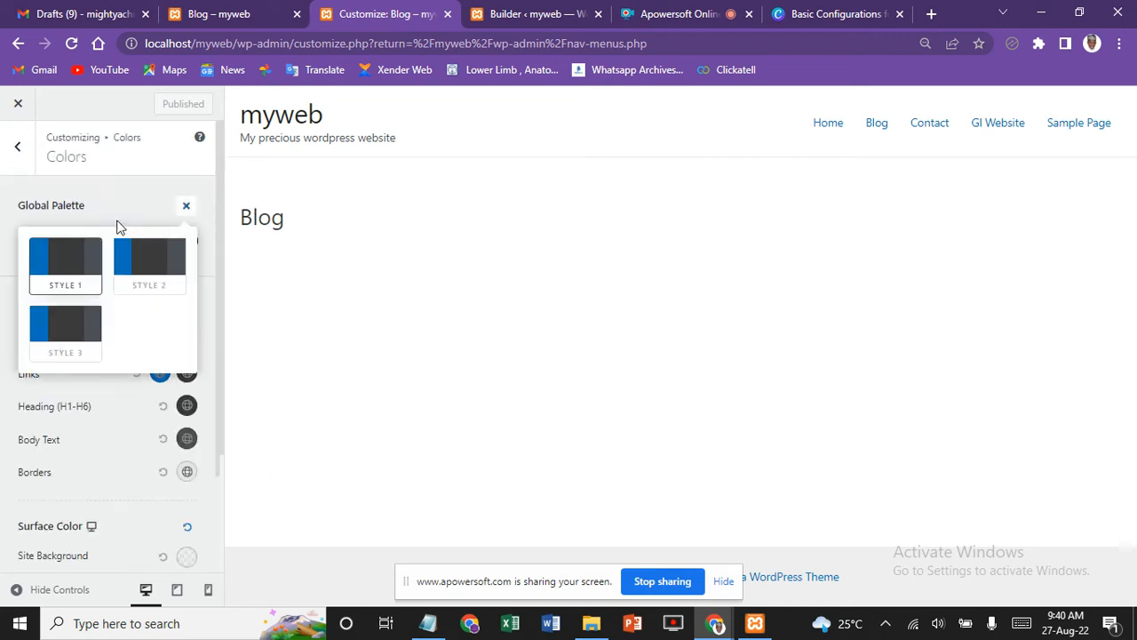
left_click(96, 185)
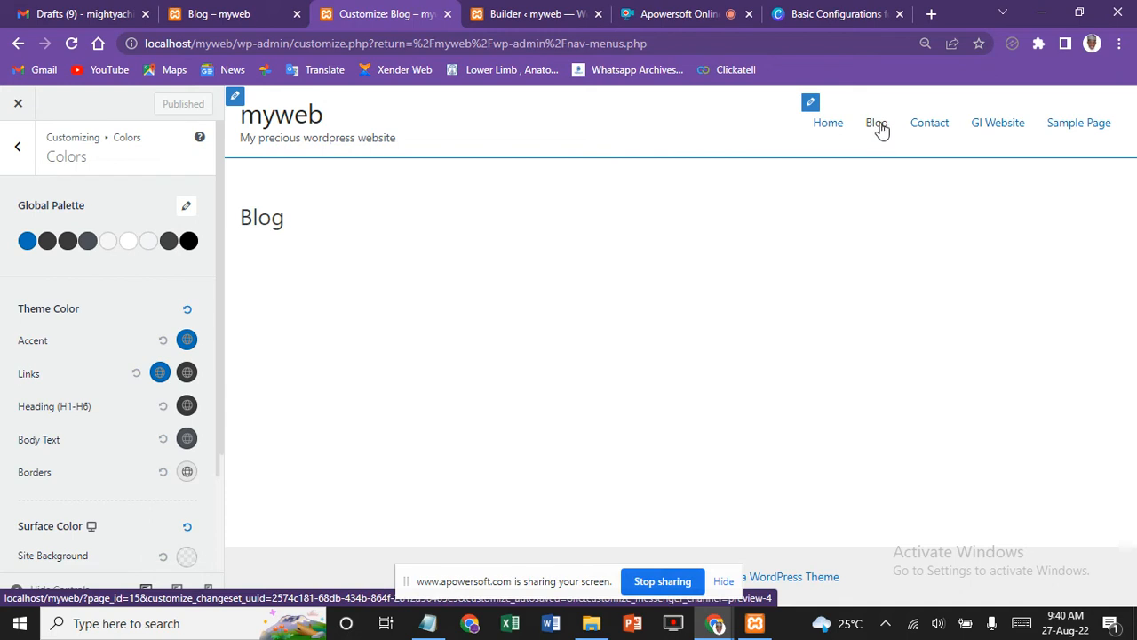
Step: Try a light blue shade as the normal link color in the theme colors
left_click(158, 373)
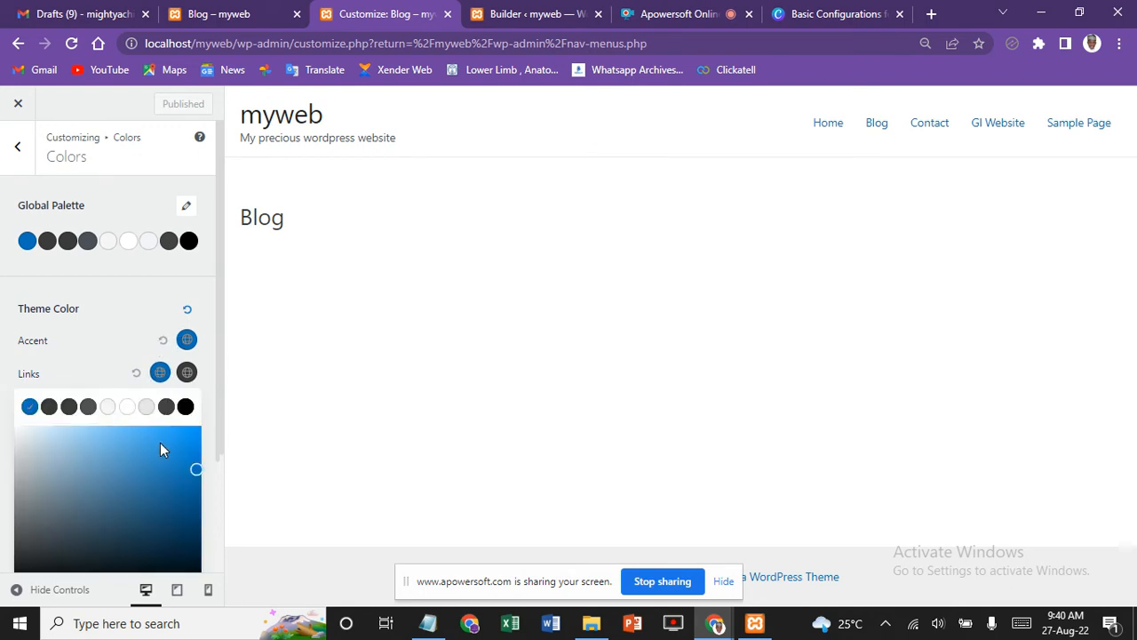
left_click(28, 430)
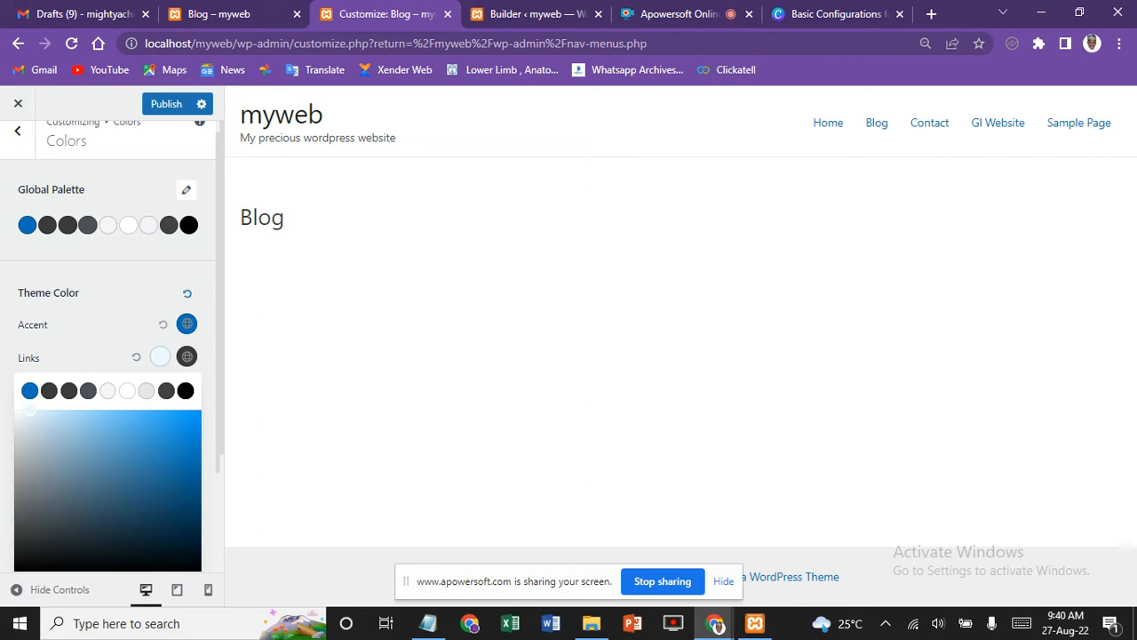
left_click(57, 416)
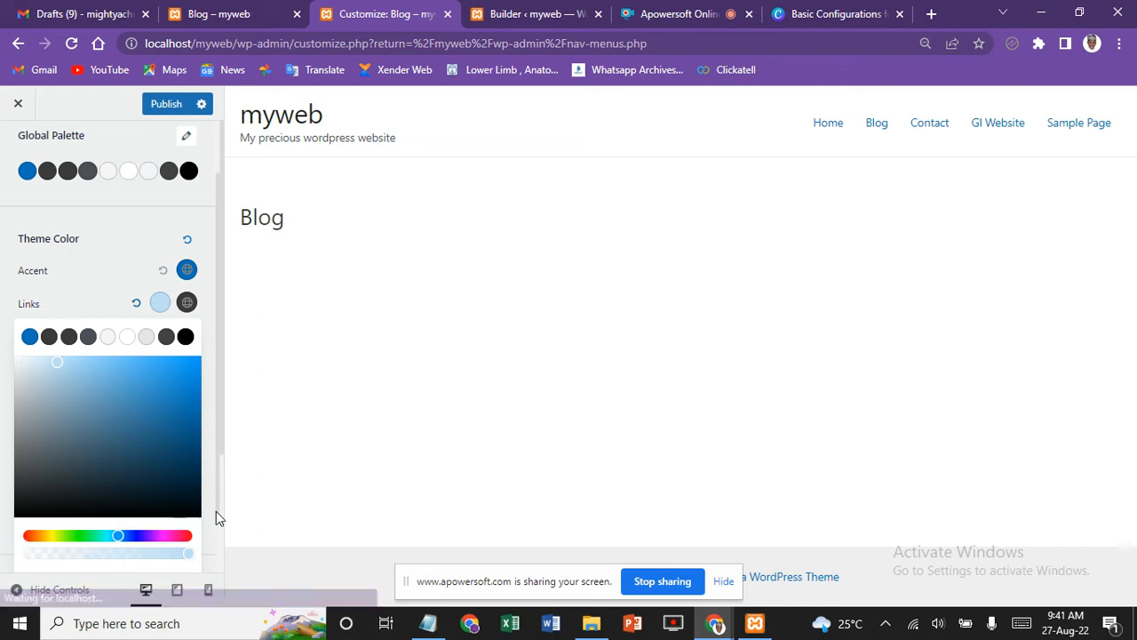
scroll(221, 522, "down", 2)
left_click(208, 483)
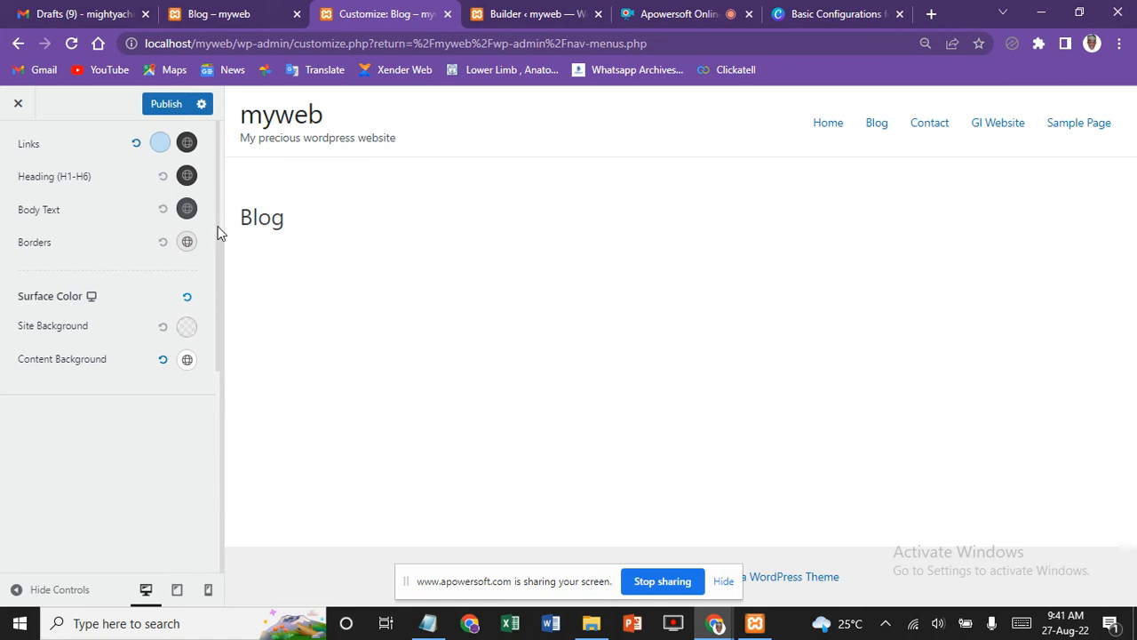
Step: Set the theme's normal link color to a strong red
scroll(221, 228, "up", 2)
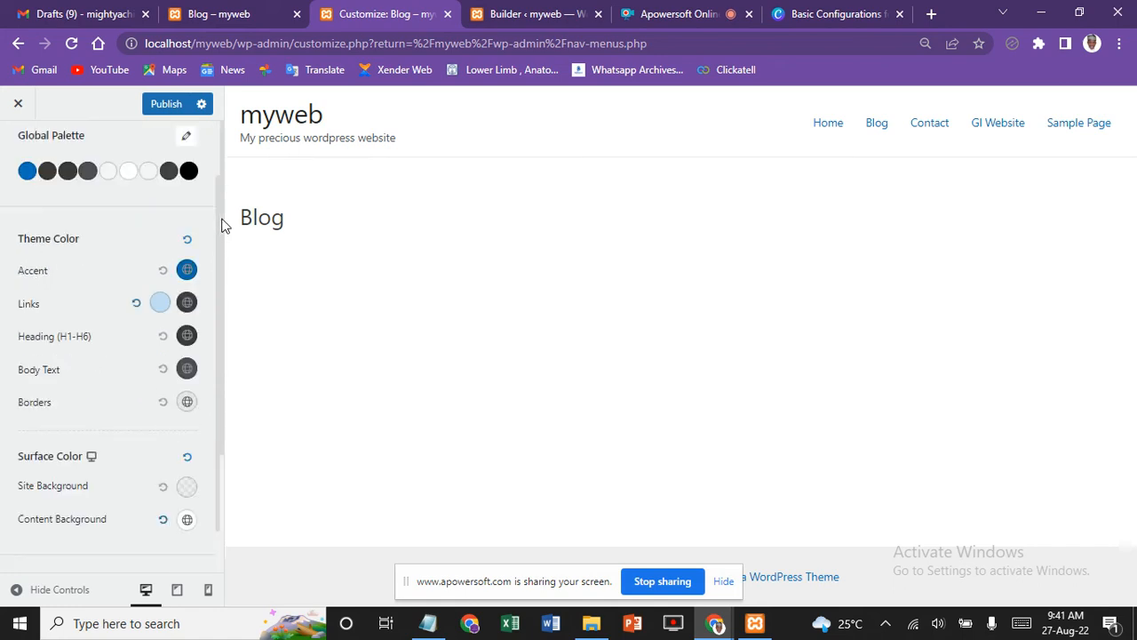
left_click(158, 304)
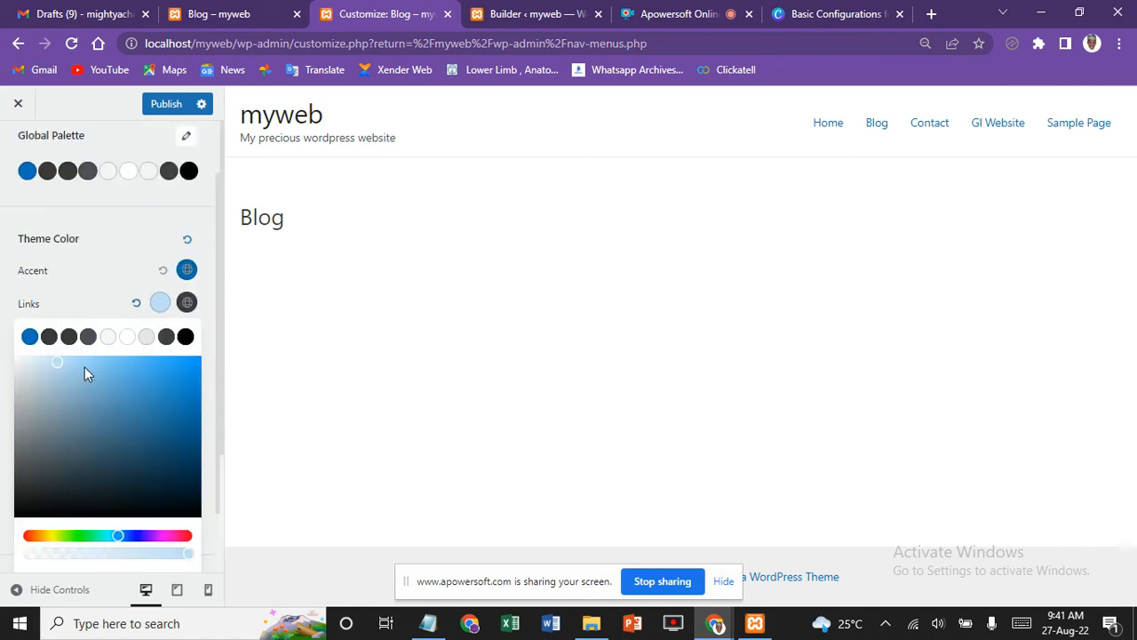
left_click(27, 536)
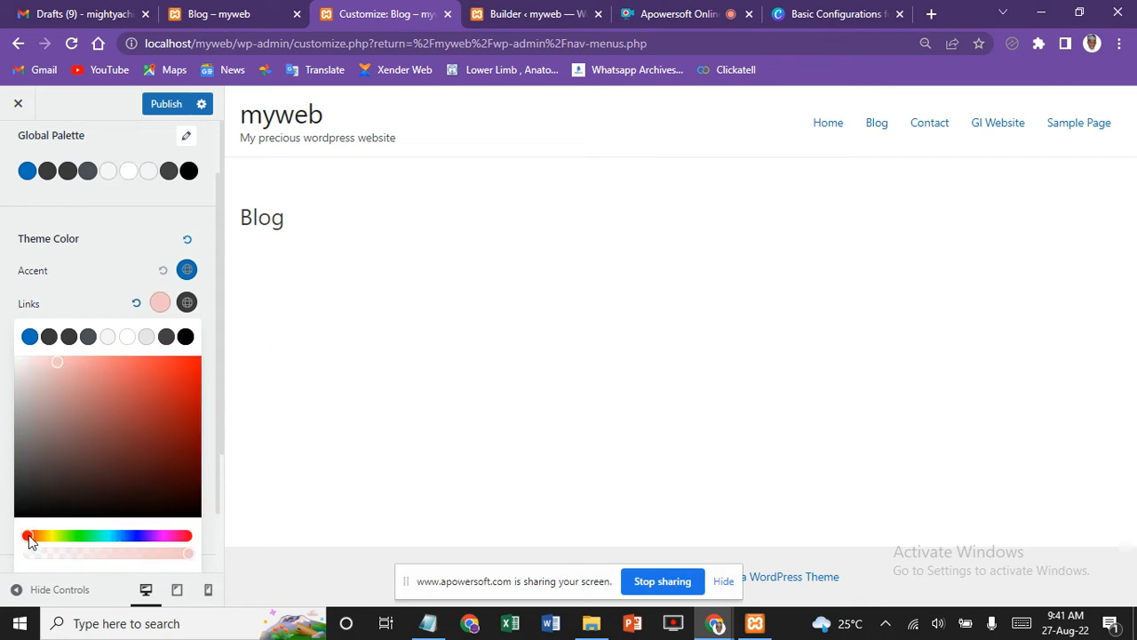
left_click(173, 382)
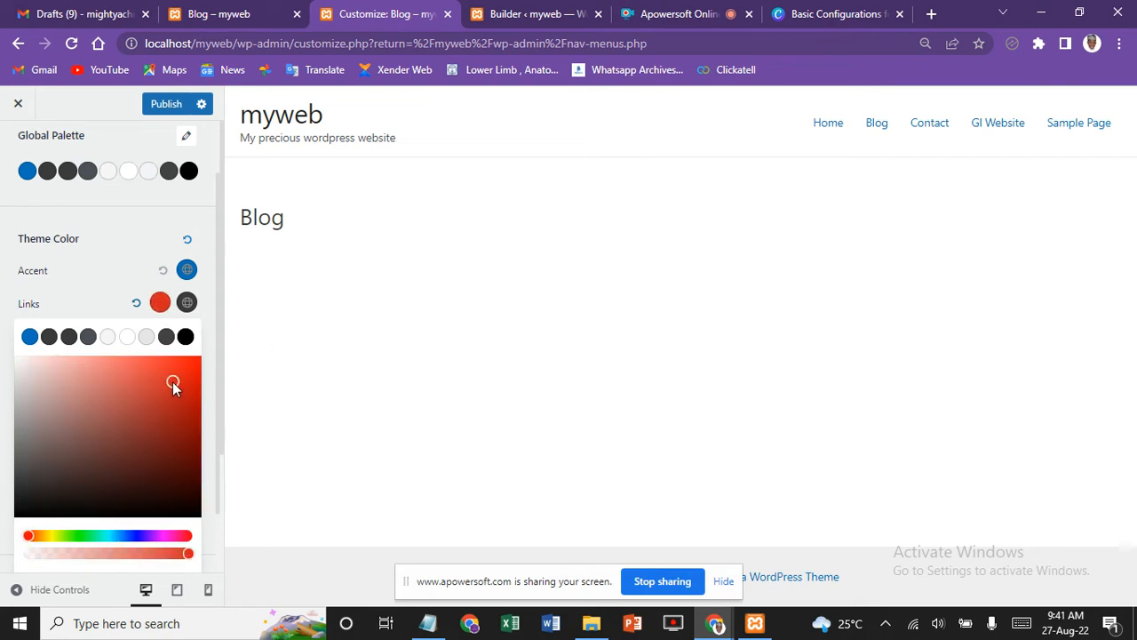
Step: Set the second link color to the palette's blue and publish the color changes
left_click(187, 304)
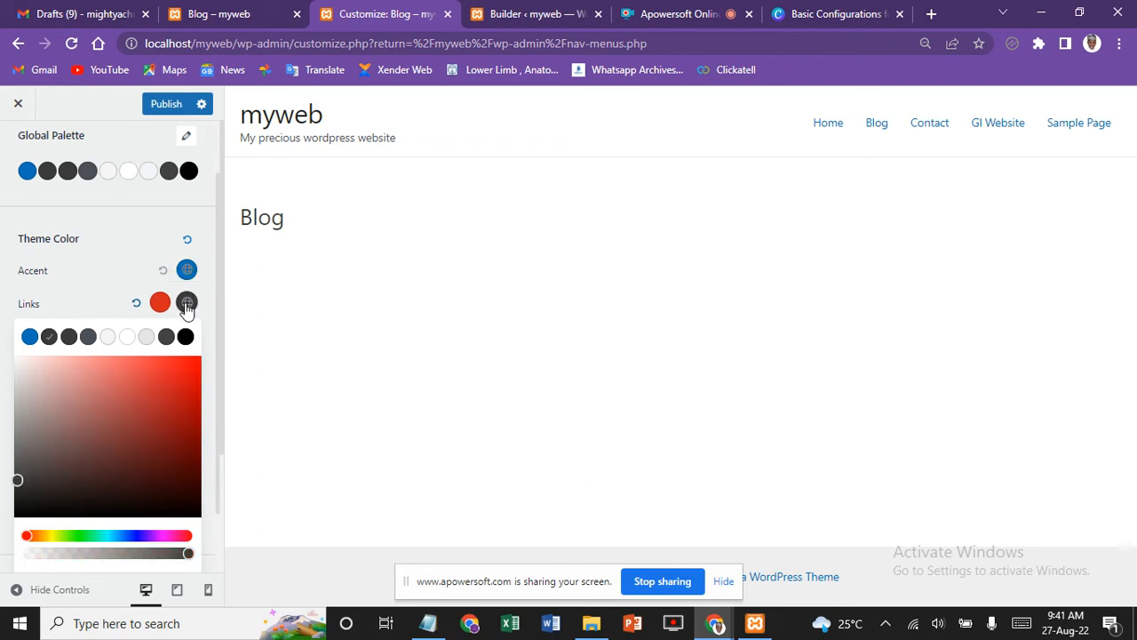
left_click(30, 341)
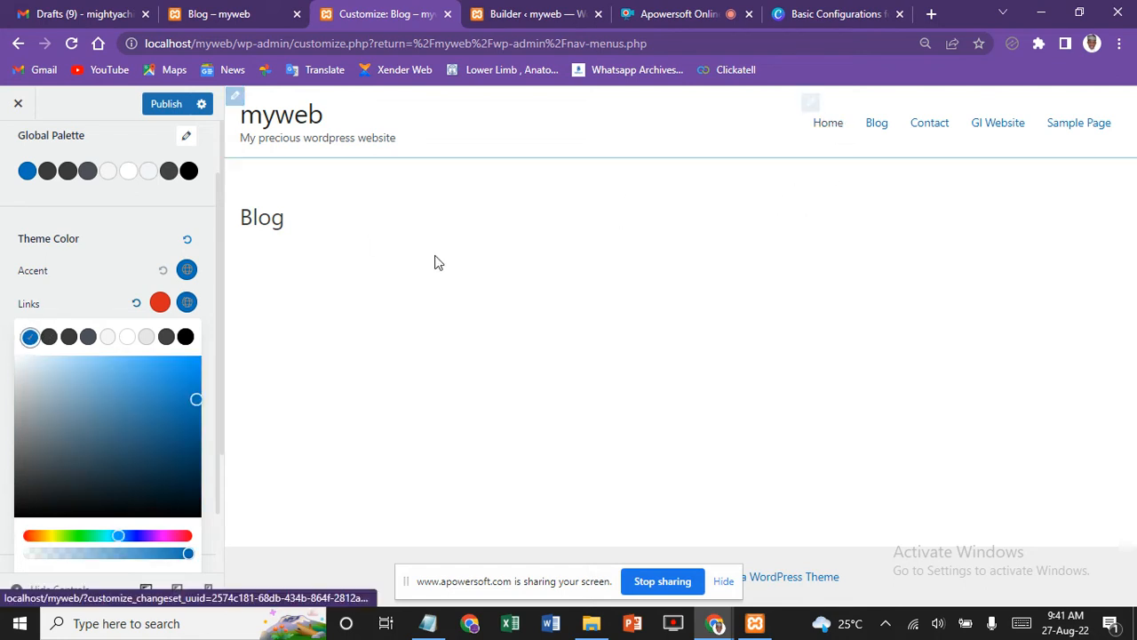
left_click(90, 282)
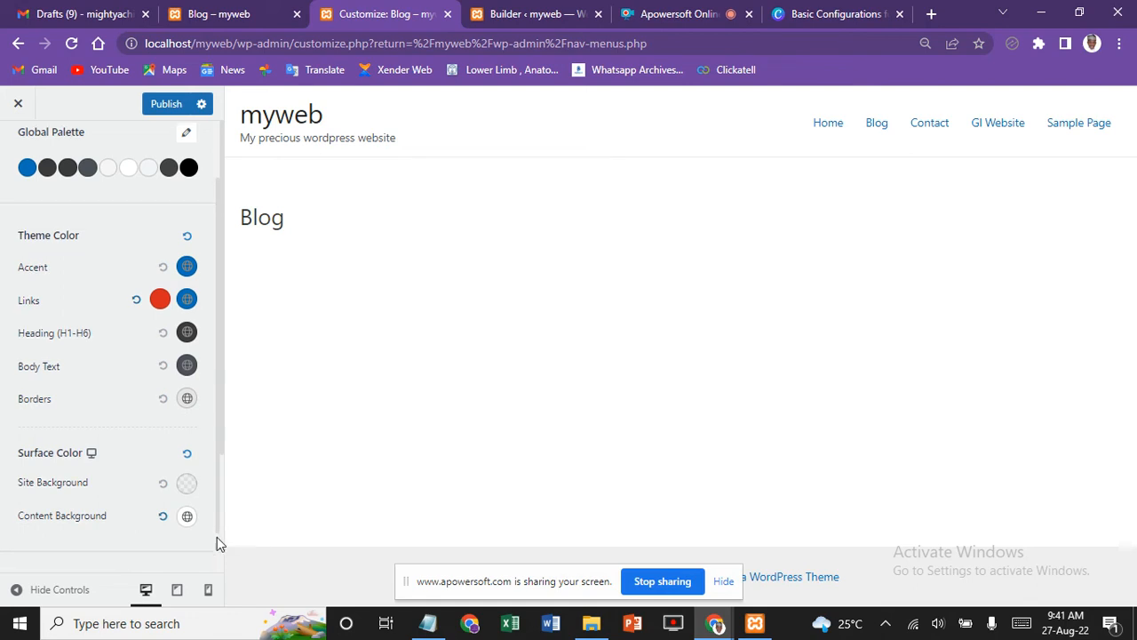
scroll(216, 536, "down", 1)
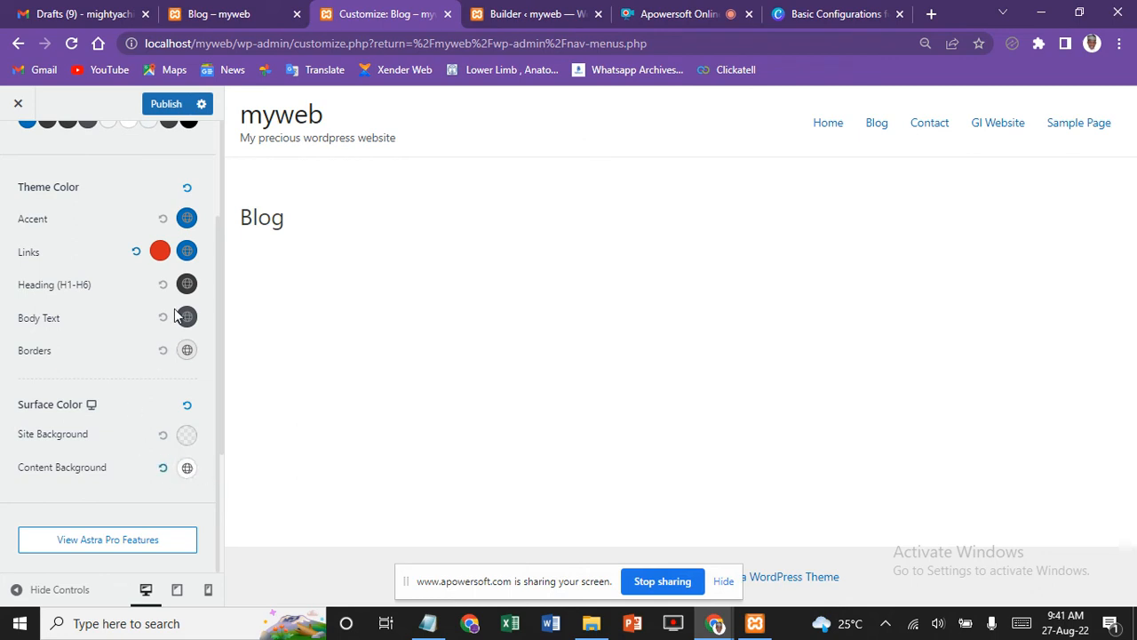
left_click(182, 106)
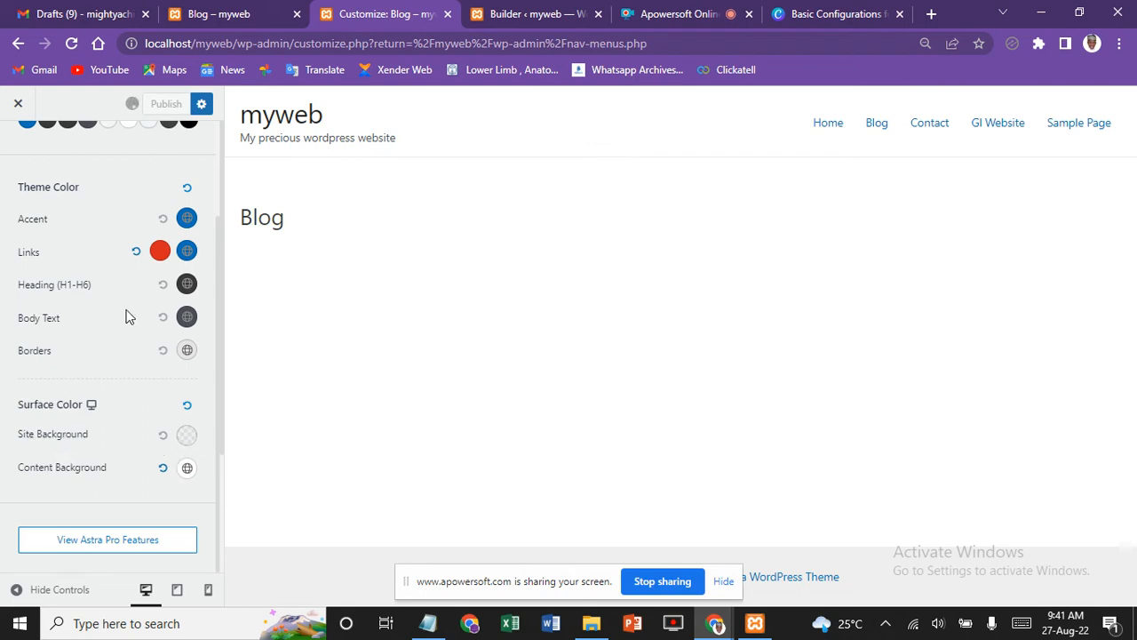
Step: Look at the live Blog page to compare its link colors, and return to the customizer
scroll(216, 183, "up", 3)
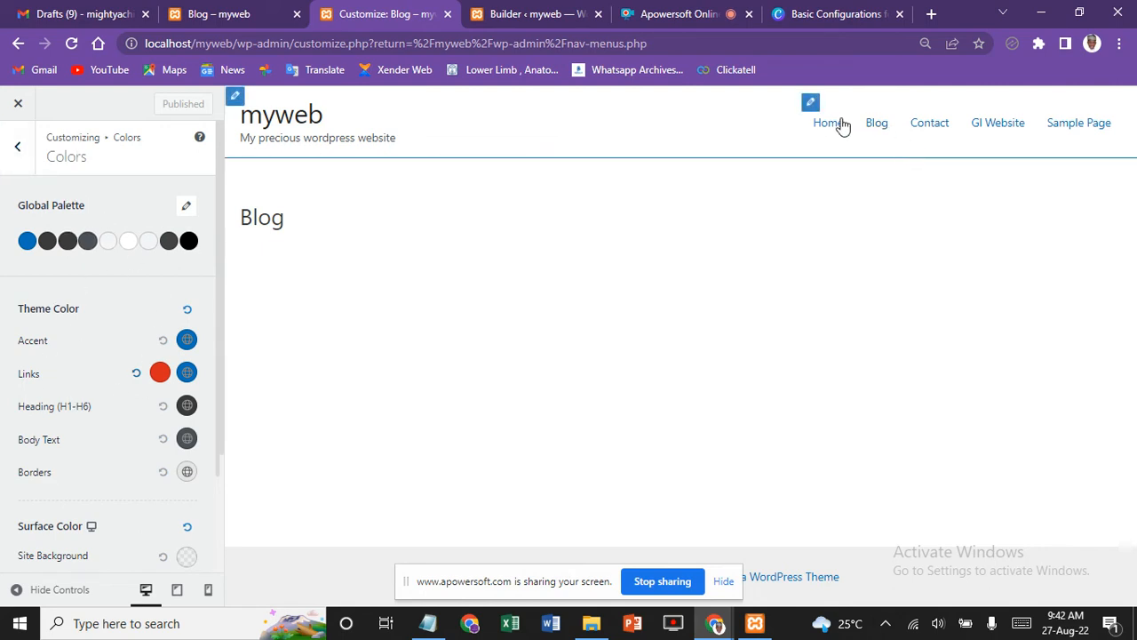
left_click(230, 9)
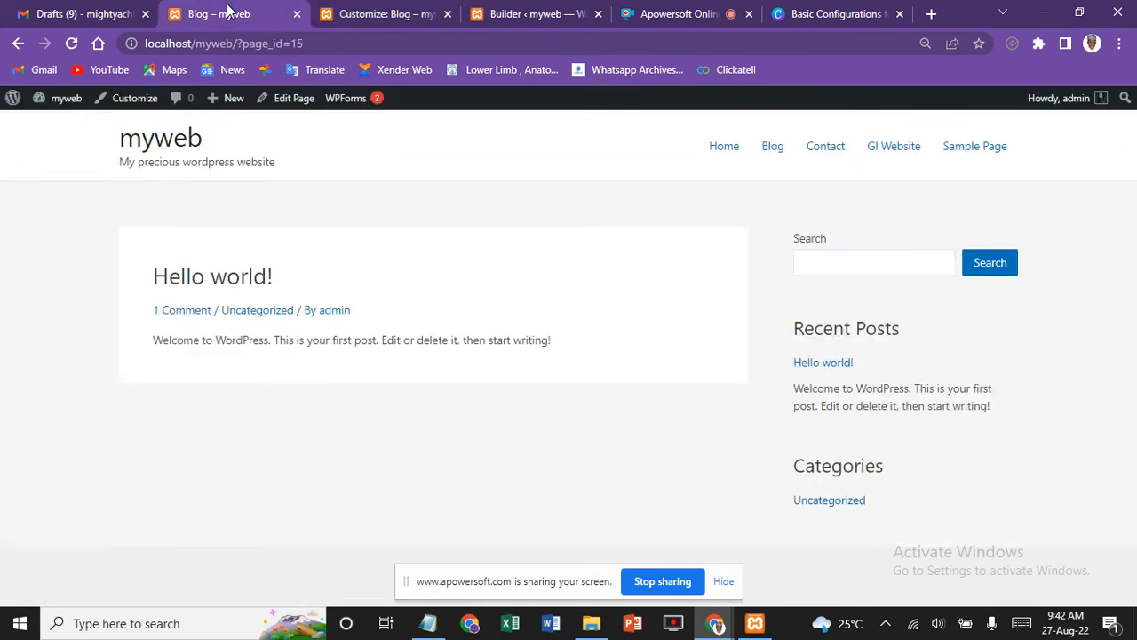
left_click(375, 18)
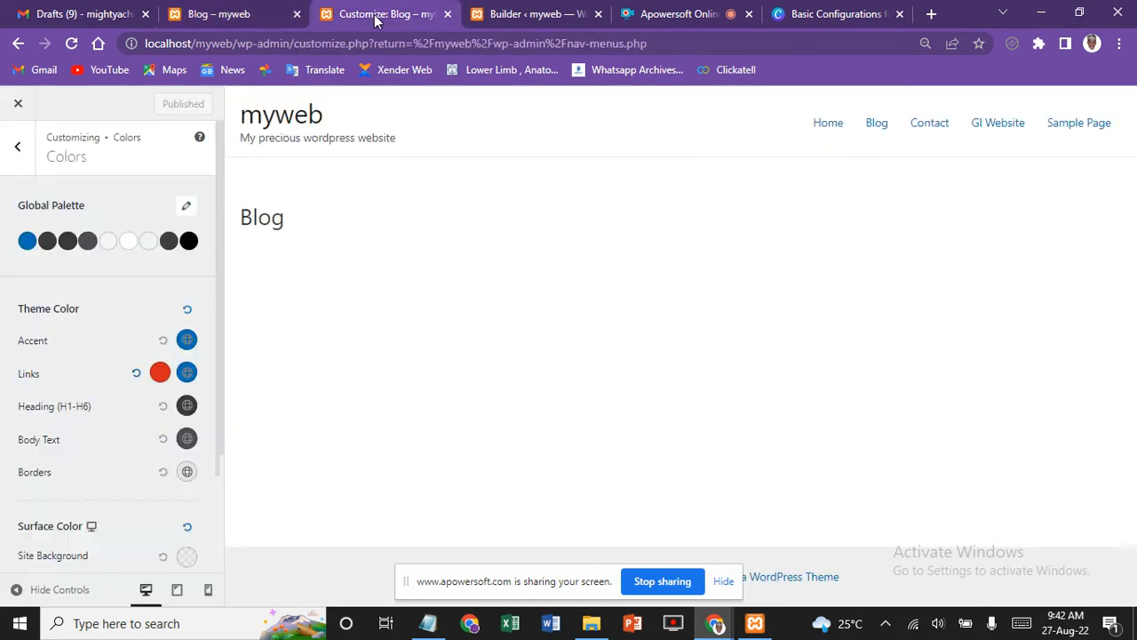
Step: In the Global Container settings, try the Boxed default layout and switch back to Content Boxed
left_click(17, 148)
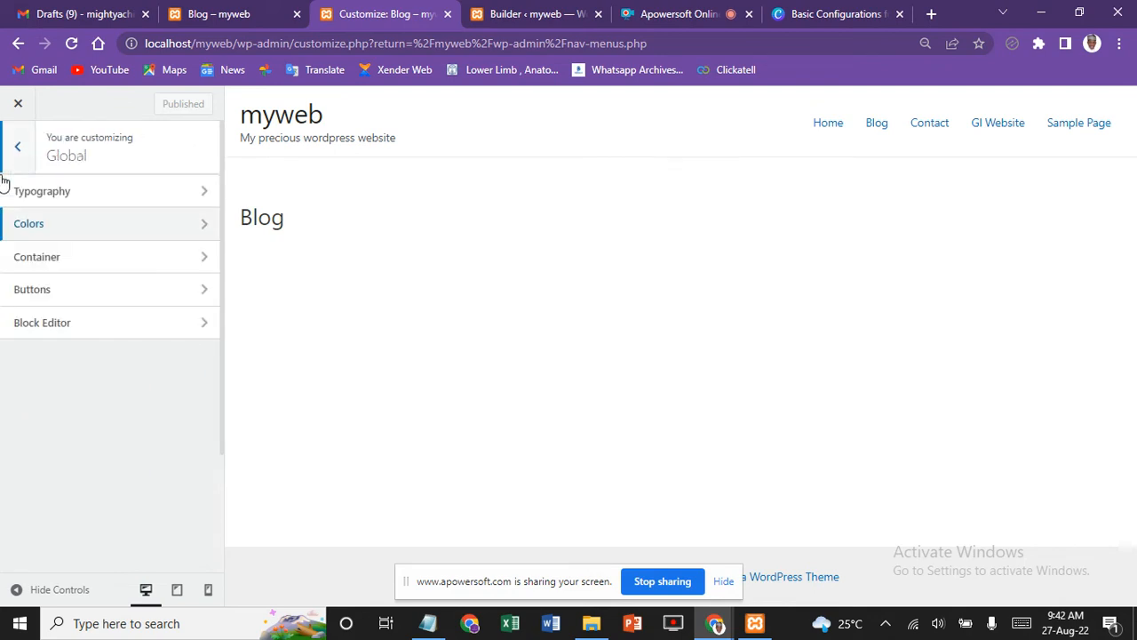
left_click(70, 258)
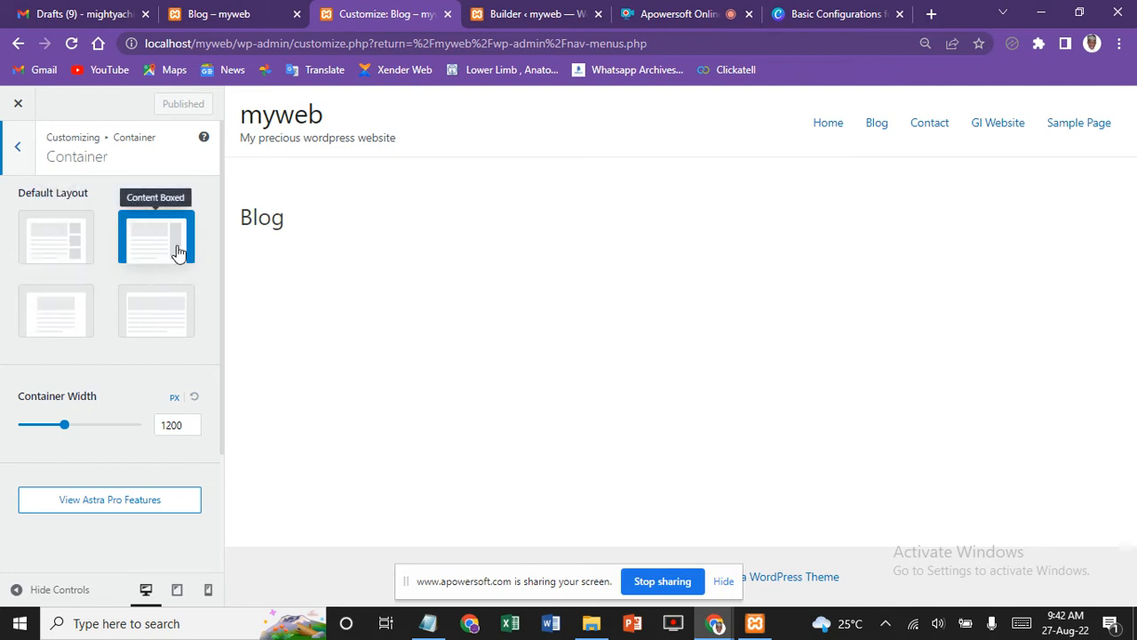
left_click(83, 244)
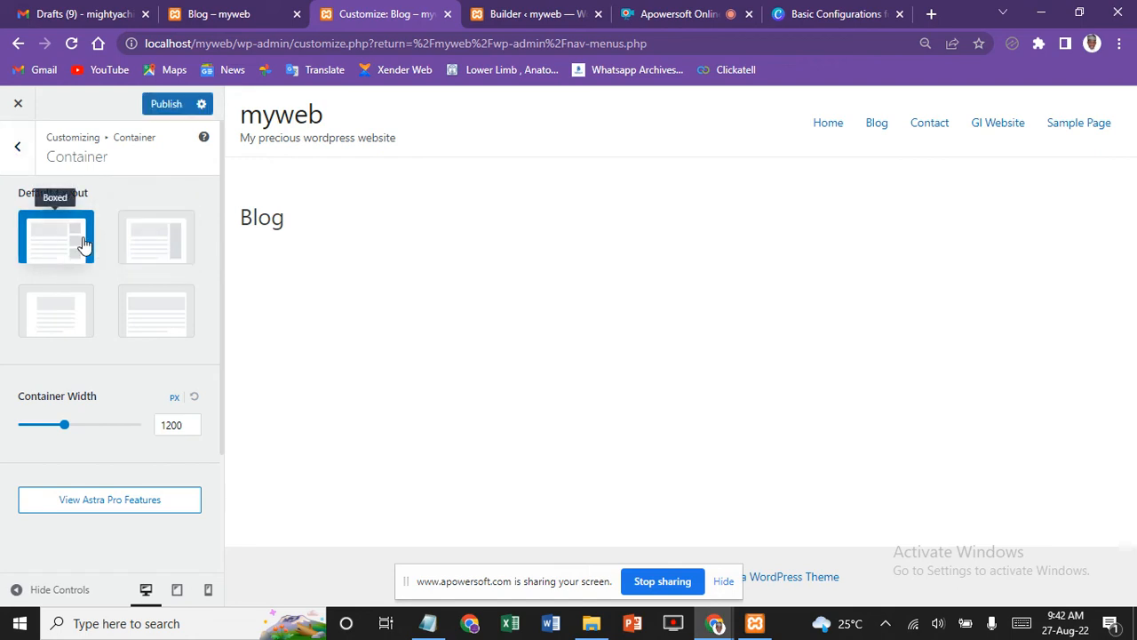
left_click(149, 240)
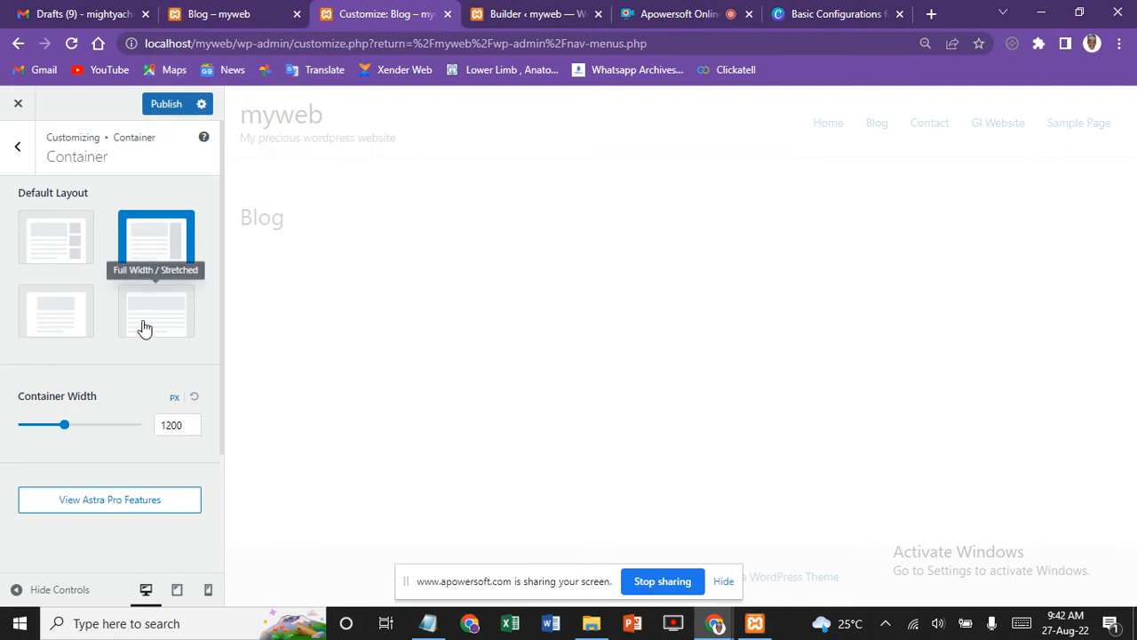
scroll(53, 399, "down", 2)
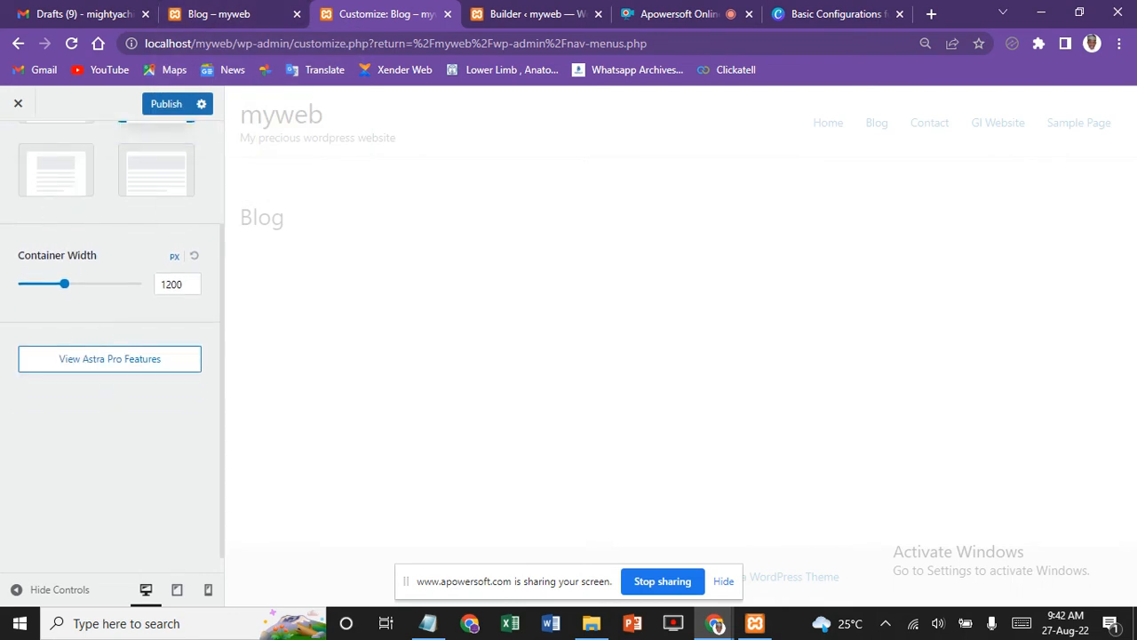
scroll(111, 338, "up", 2)
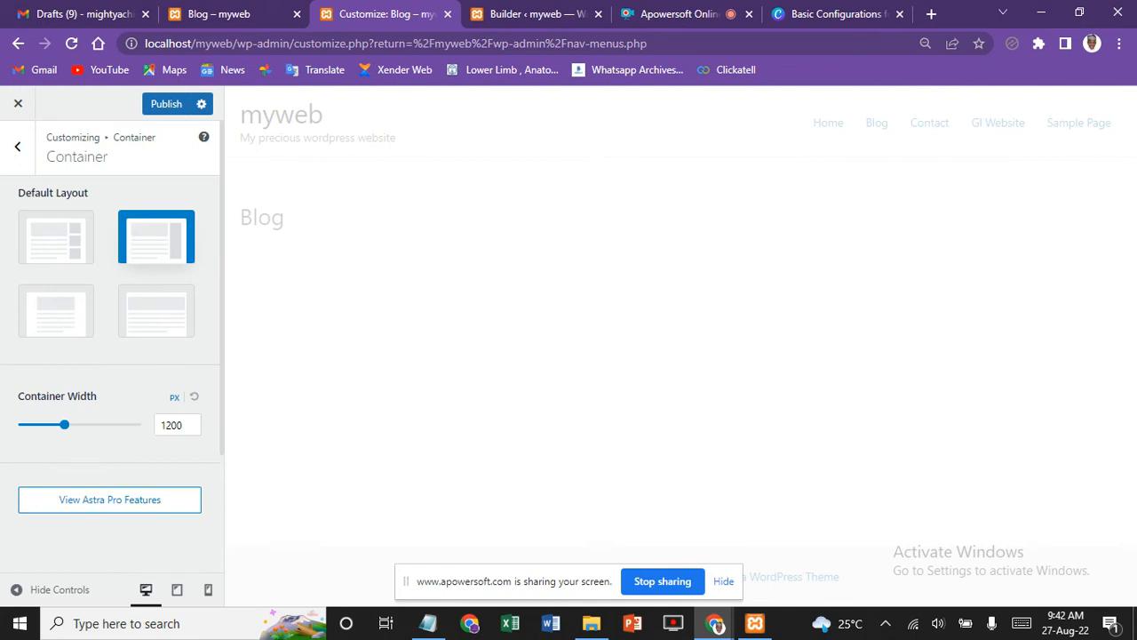
key("Escape")
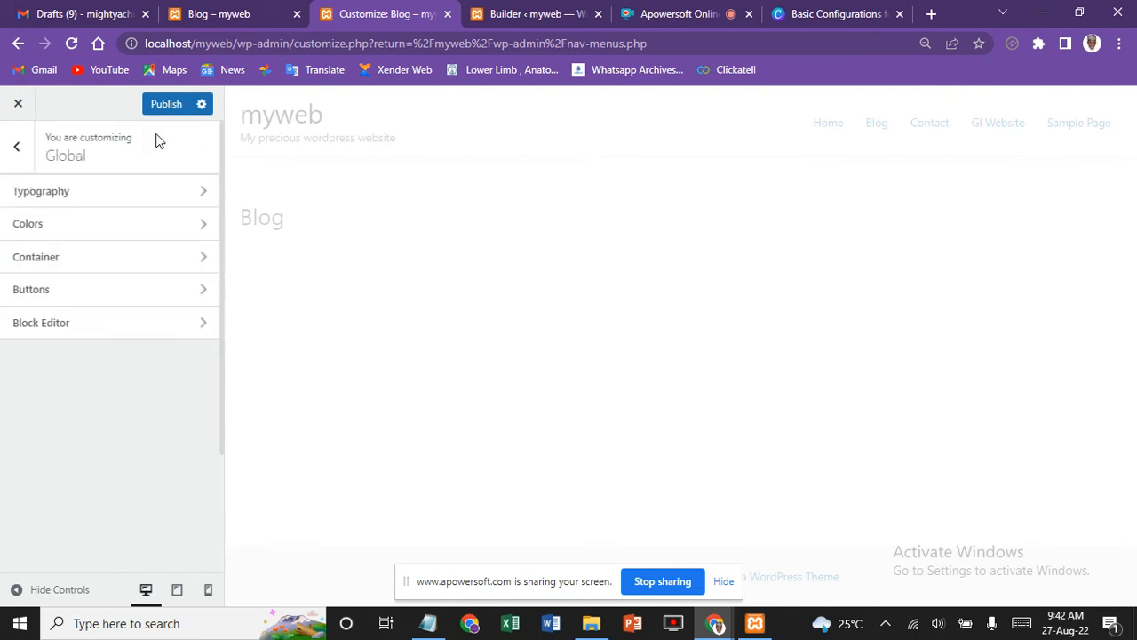
Step: Examine the Global Buttons settings, covering presets, text, background and border colors, font, padding and border width
left_click(74, 304)
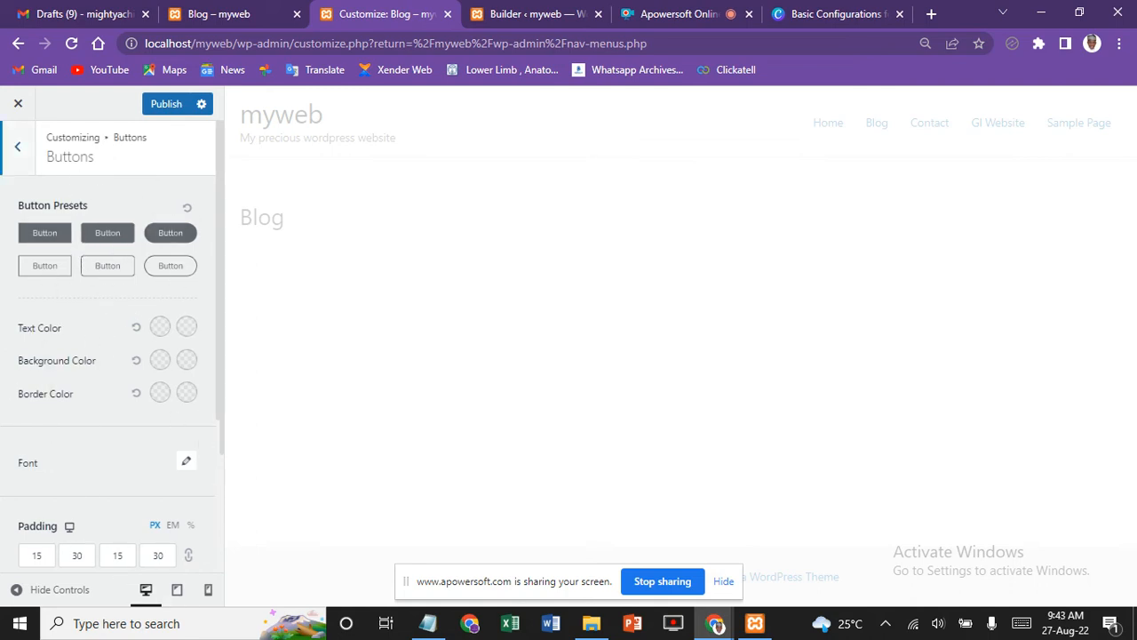
scroll(107, 355, "down", 2)
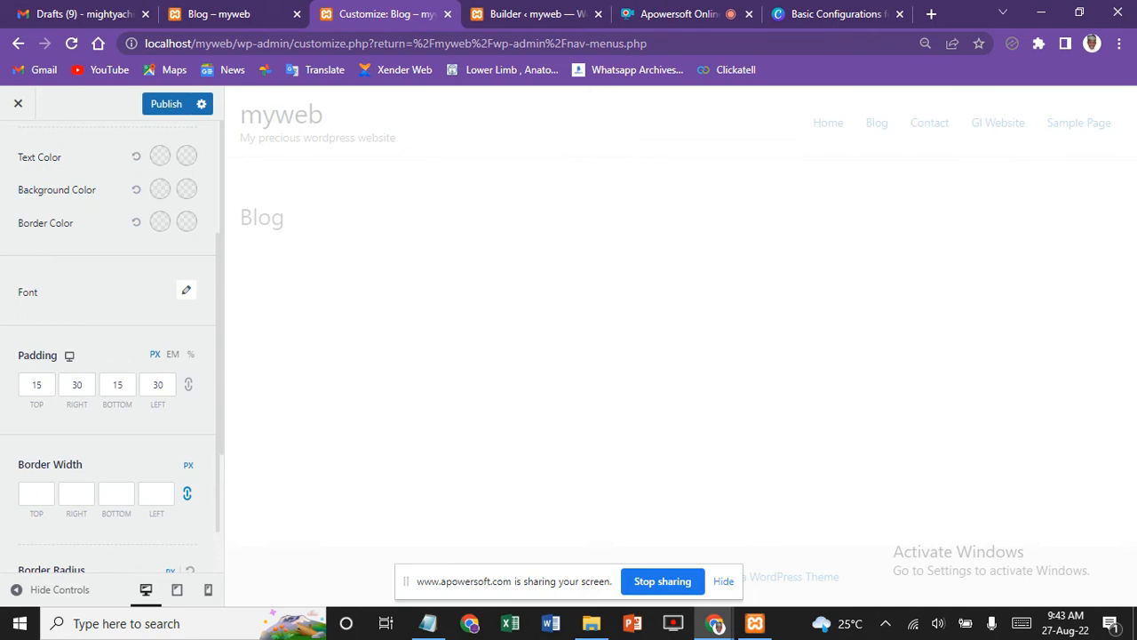
scroll(139, 246, "up", 2)
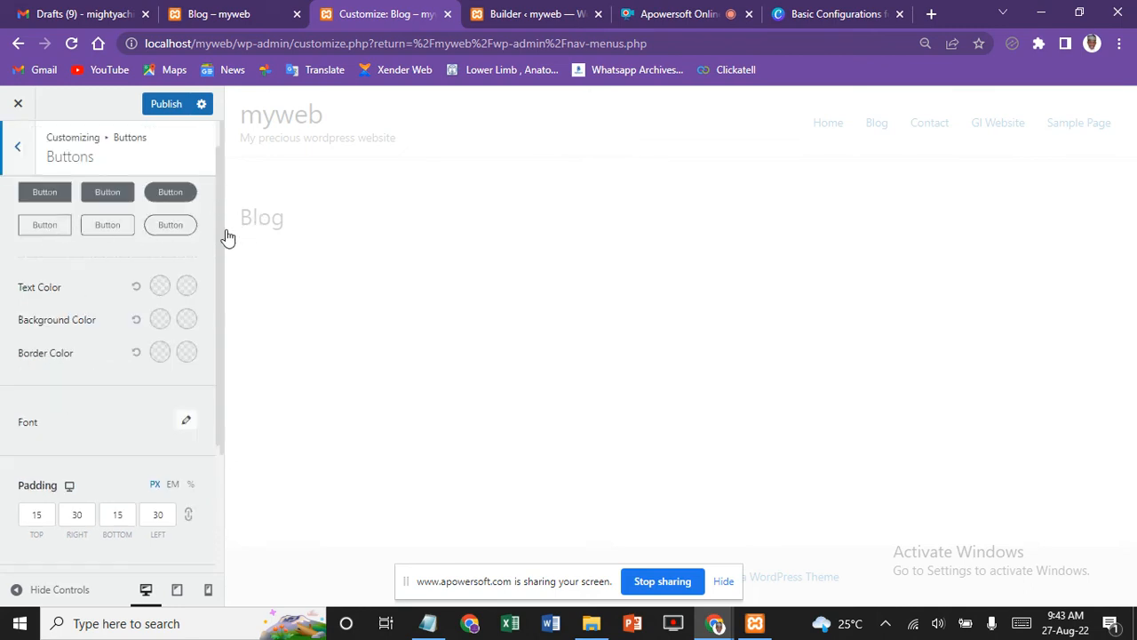
scroll(125, 258, "up", 1)
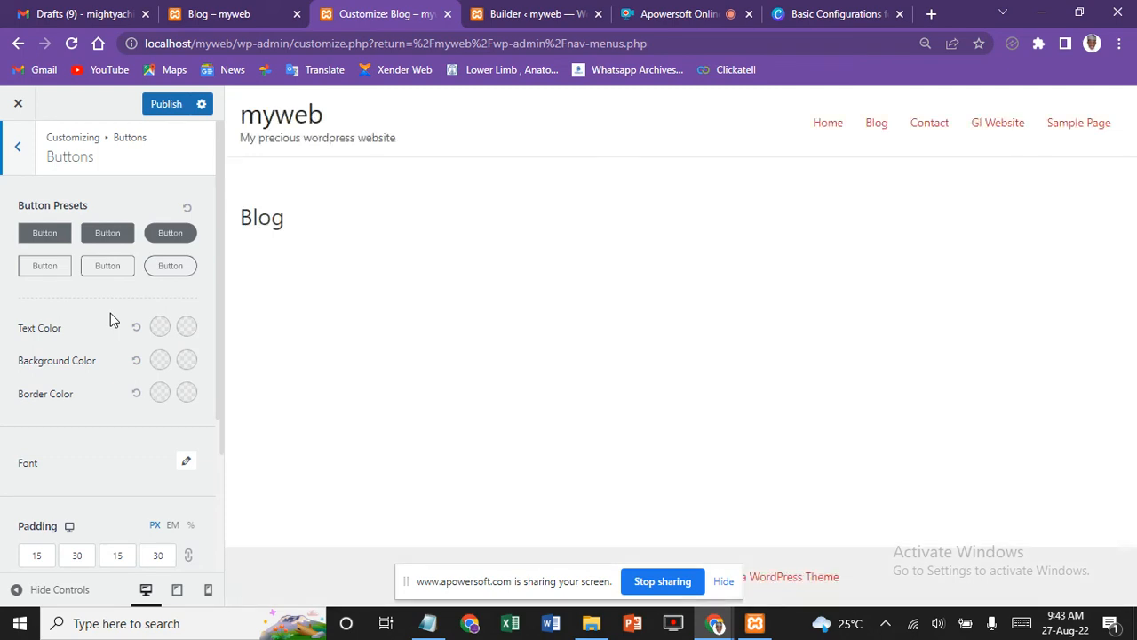
Step: Examine the Core Blocks Spacing options in the Global Block Editor settings
left_click(12, 156)
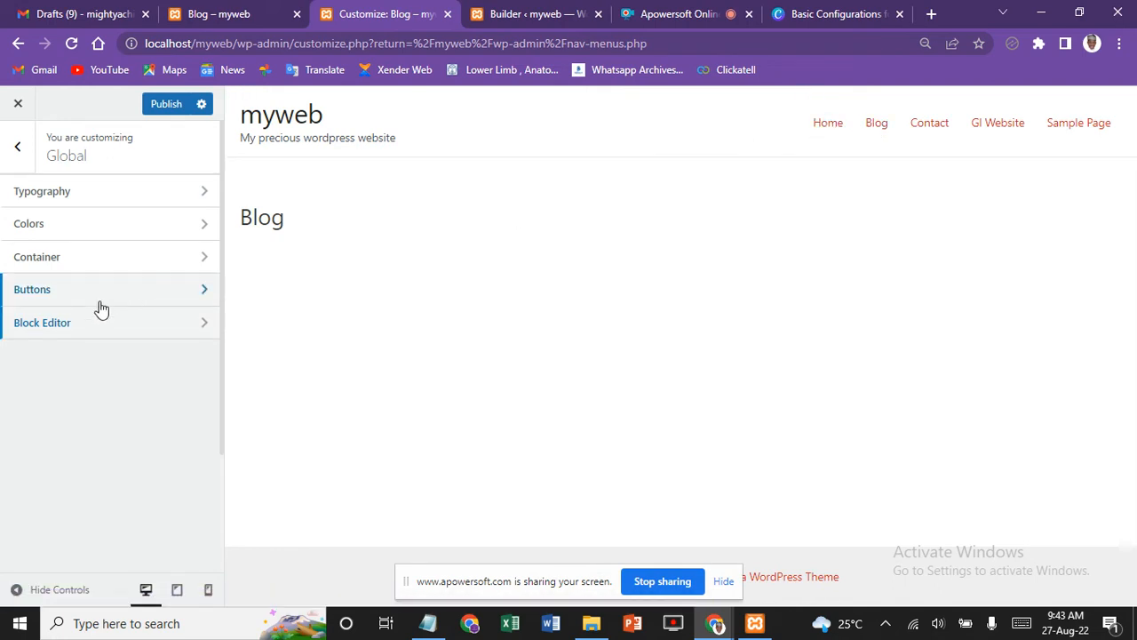
left_click(81, 329)
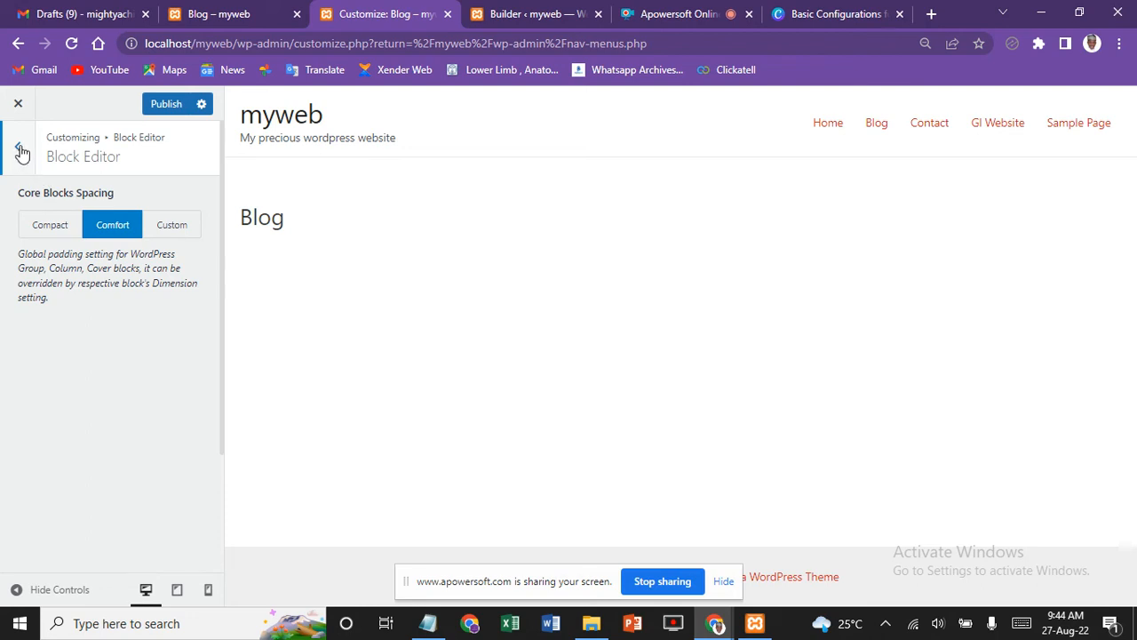
left_click(19, 151)
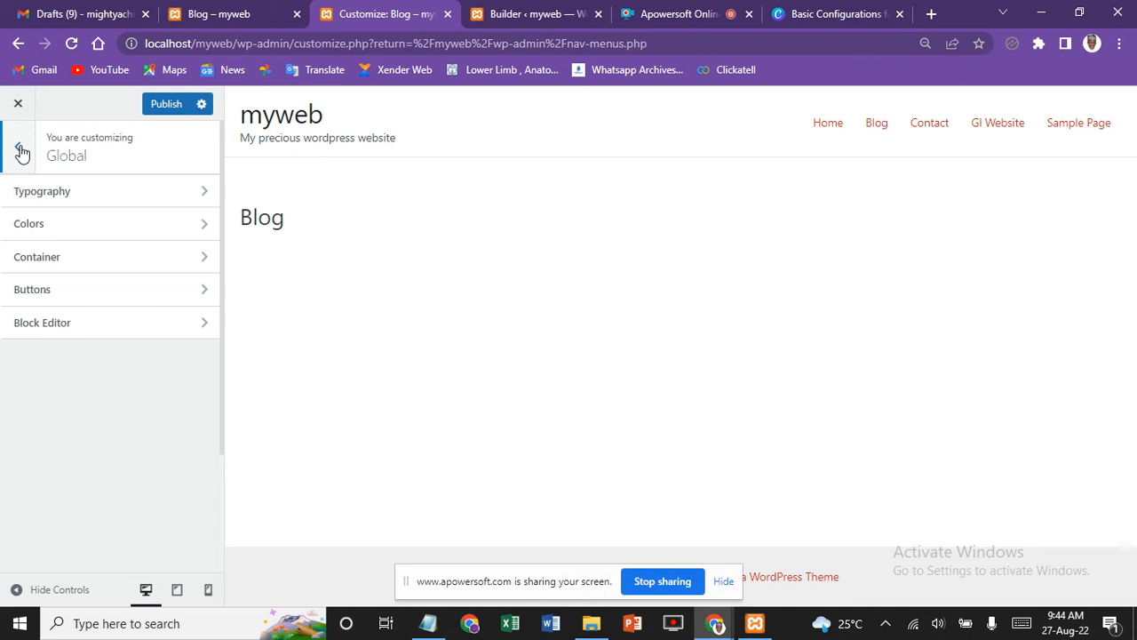
Step: Leave the Global settings and open the Header Builder
left_click(20, 151)
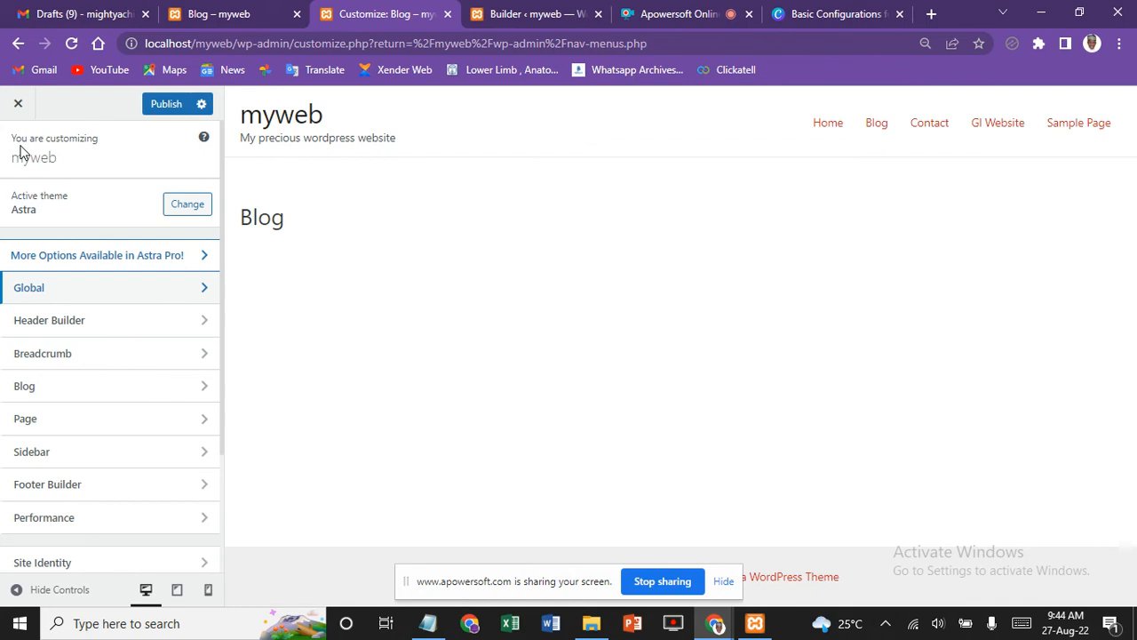
left_click(49, 320)
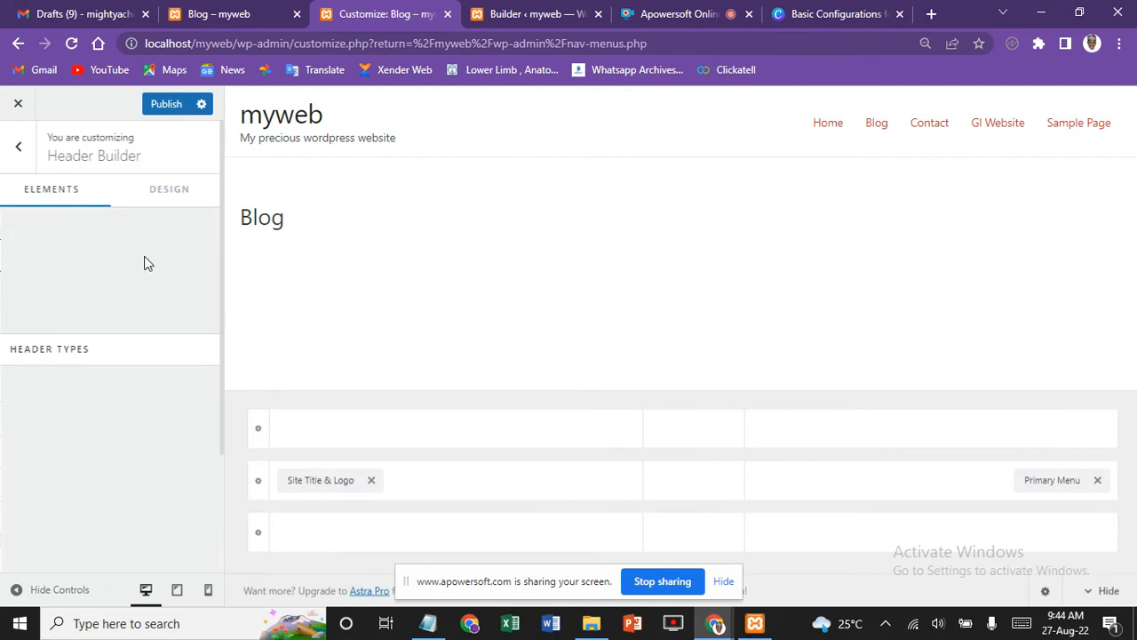
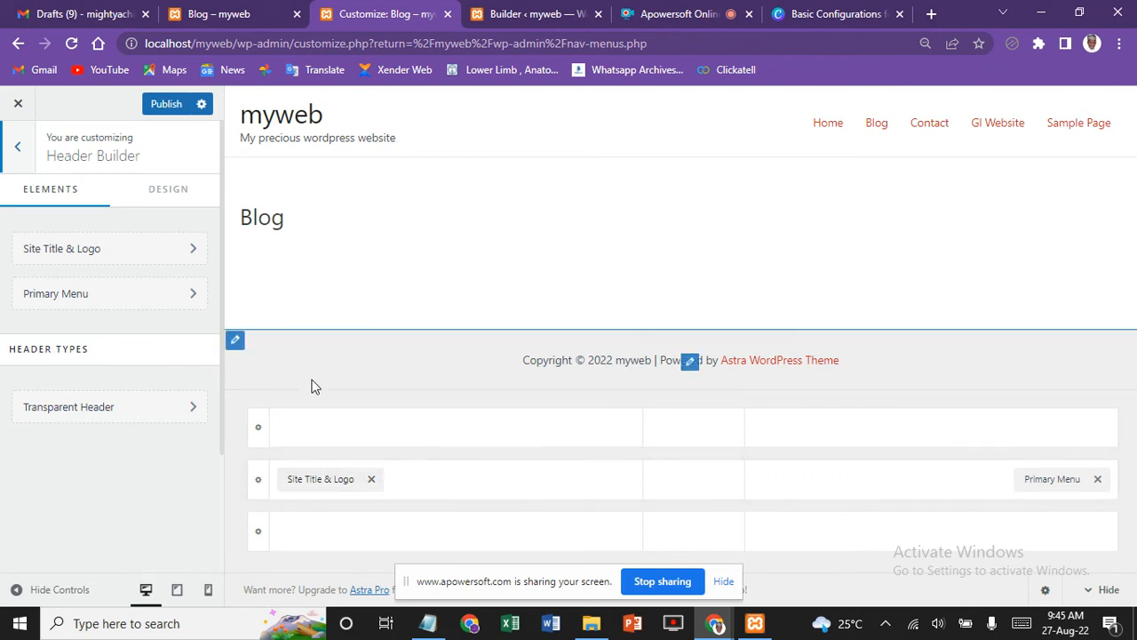
Step: Remove the Site Title & Logo element from the middle header row and add it back in the same section
left_click(371, 480)
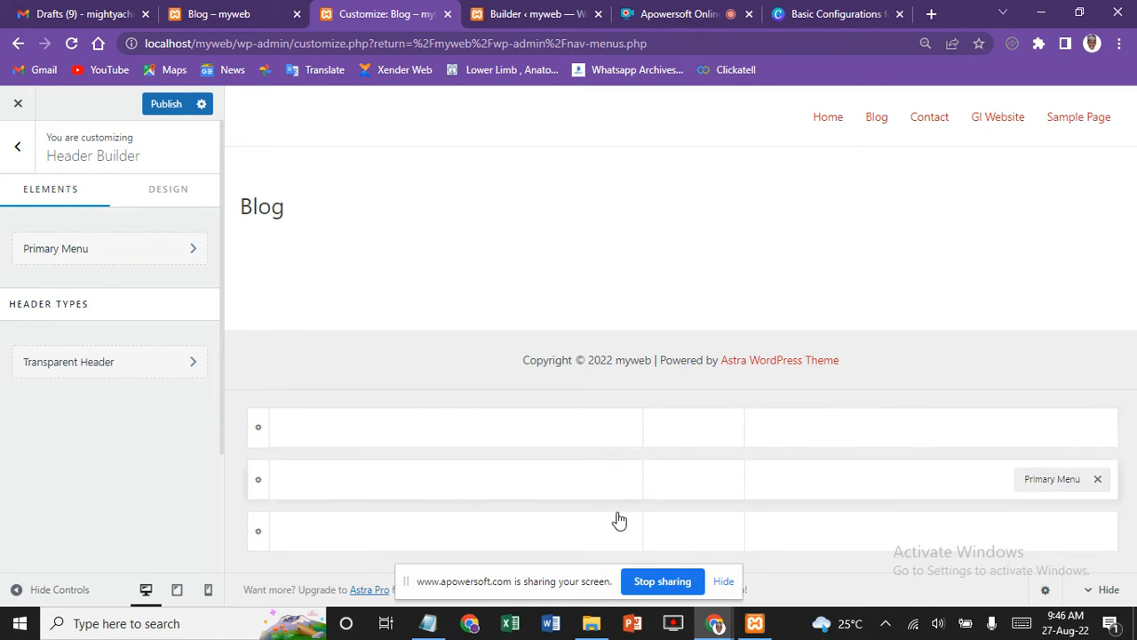
left_click(455, 484)
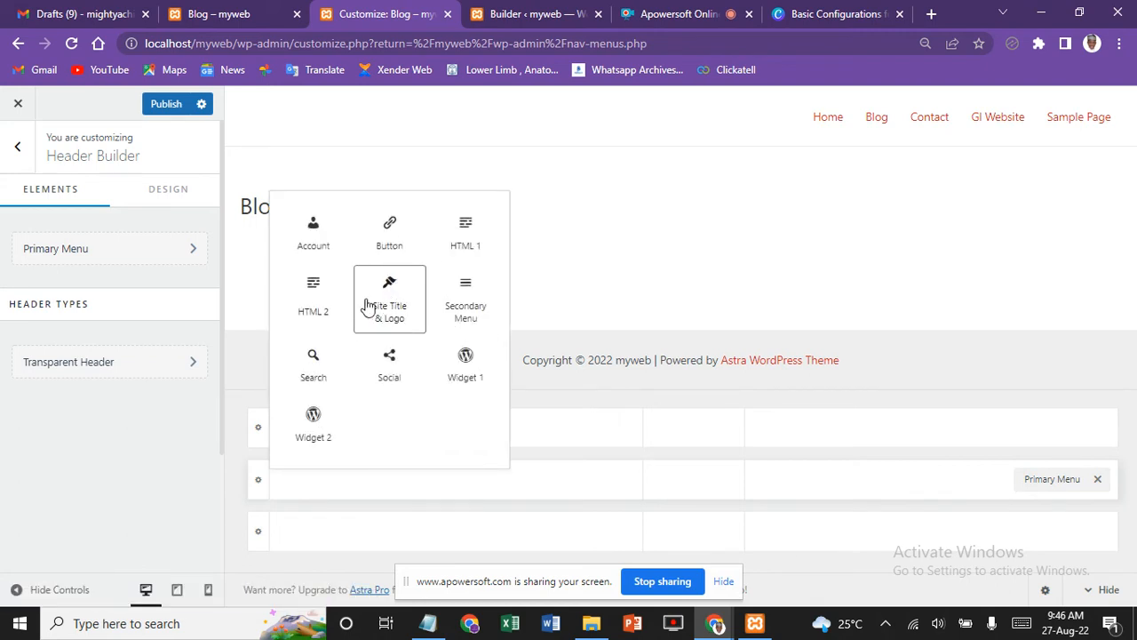
left_click(393, 296)
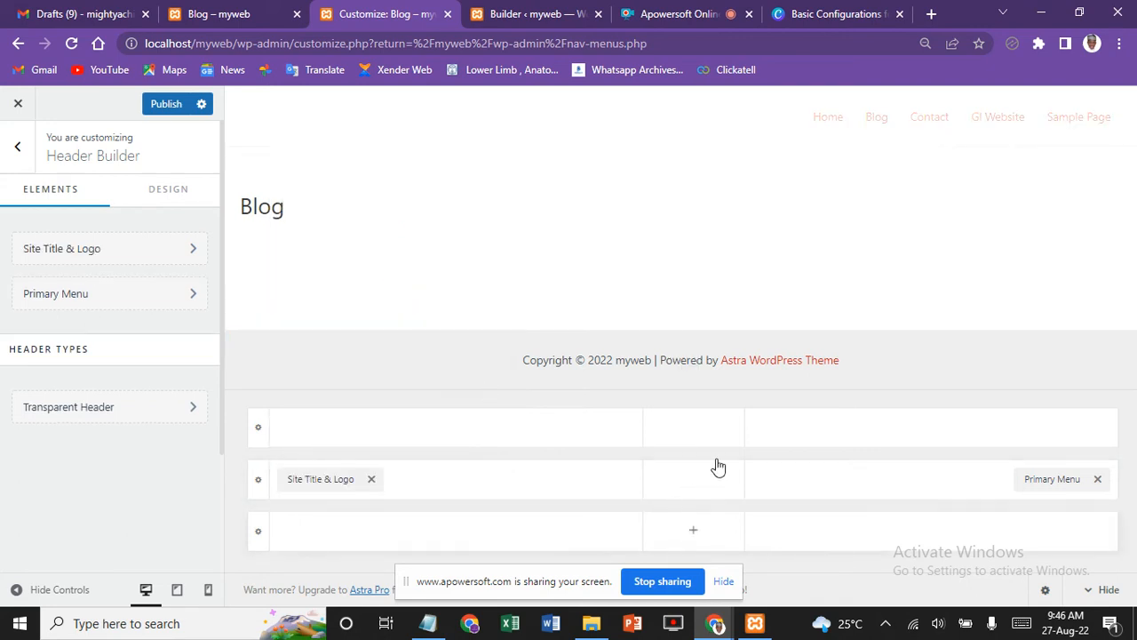
Step: Add the Social element to the right section of the top header row
left_click(693, 482)
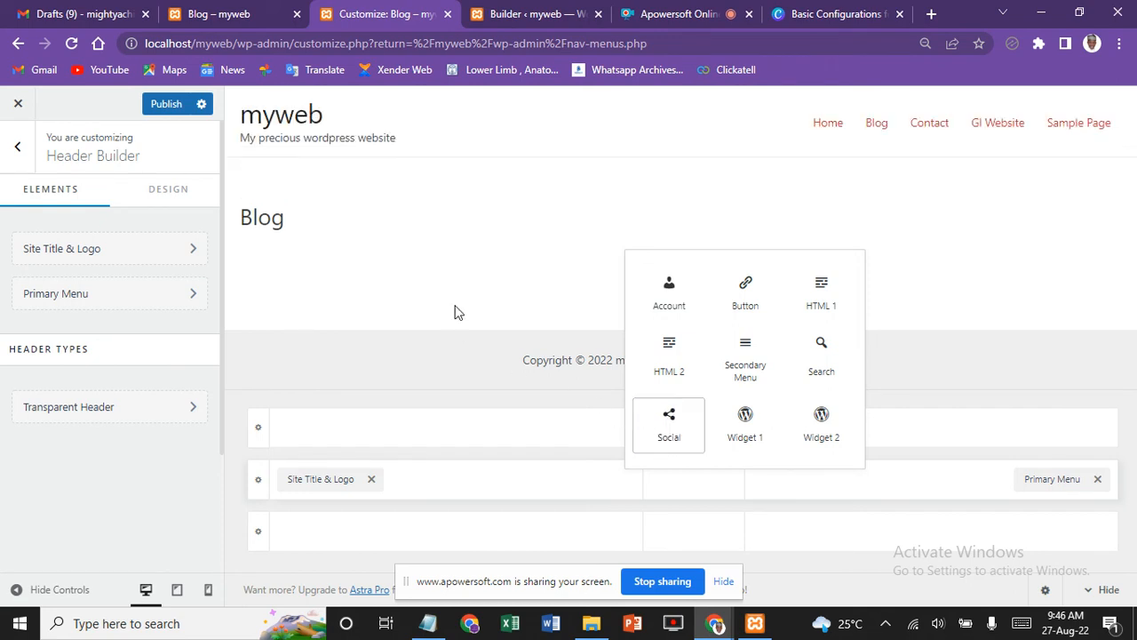
left_click(928, 430)
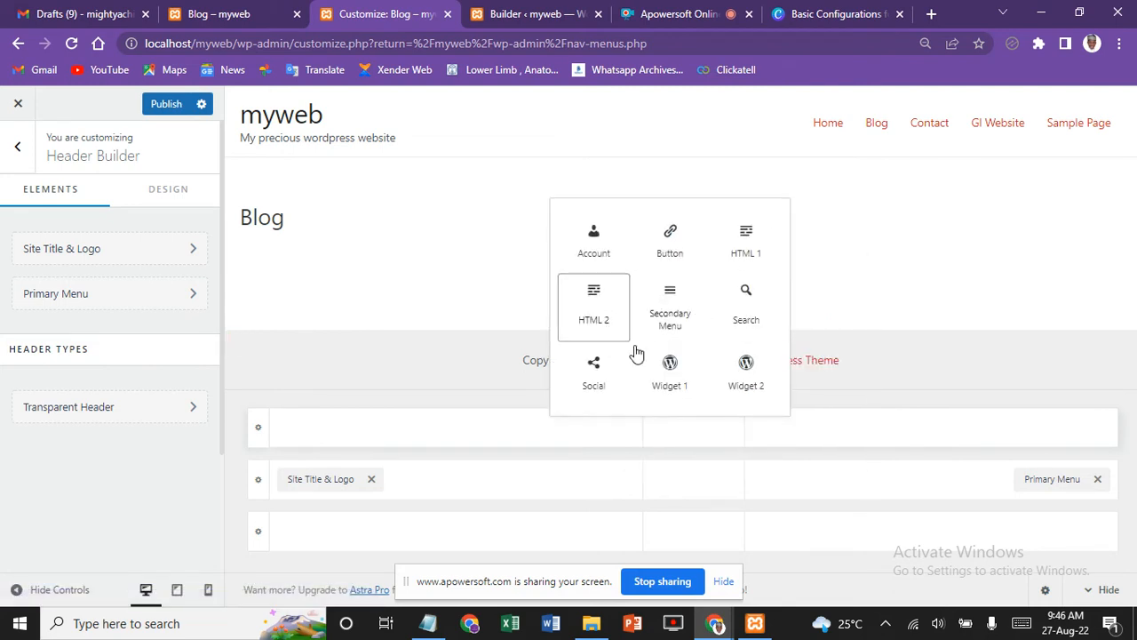
left_click(578, 388)
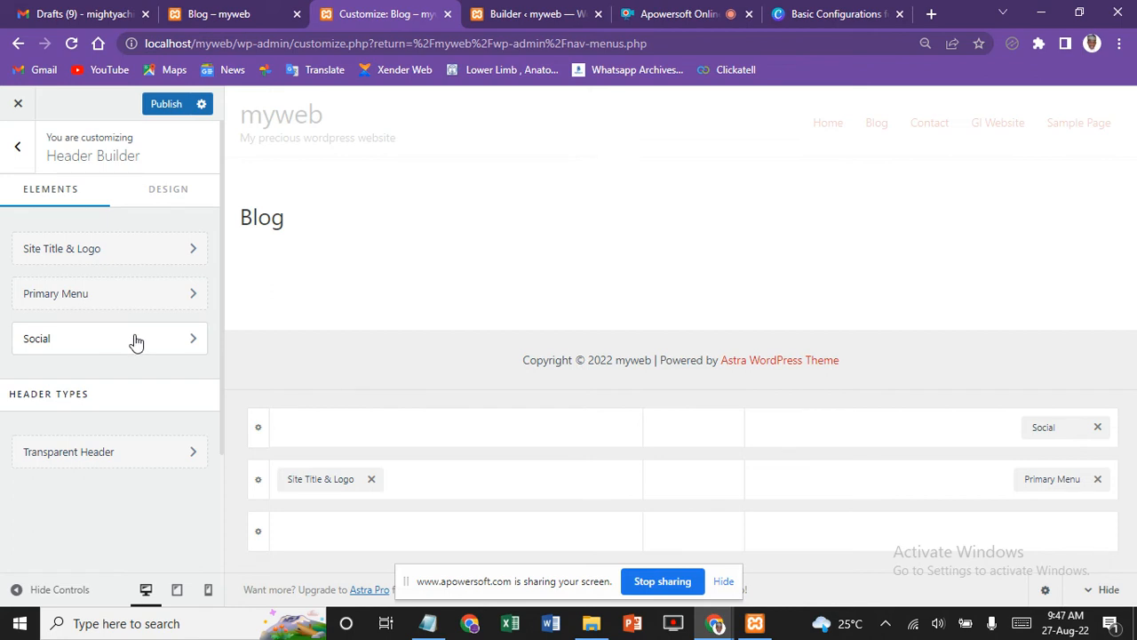
Step: Examine the Social Icons settings, covering the Facebook label, URL and icon and the list of networks that can be added
left_click(58, 340)
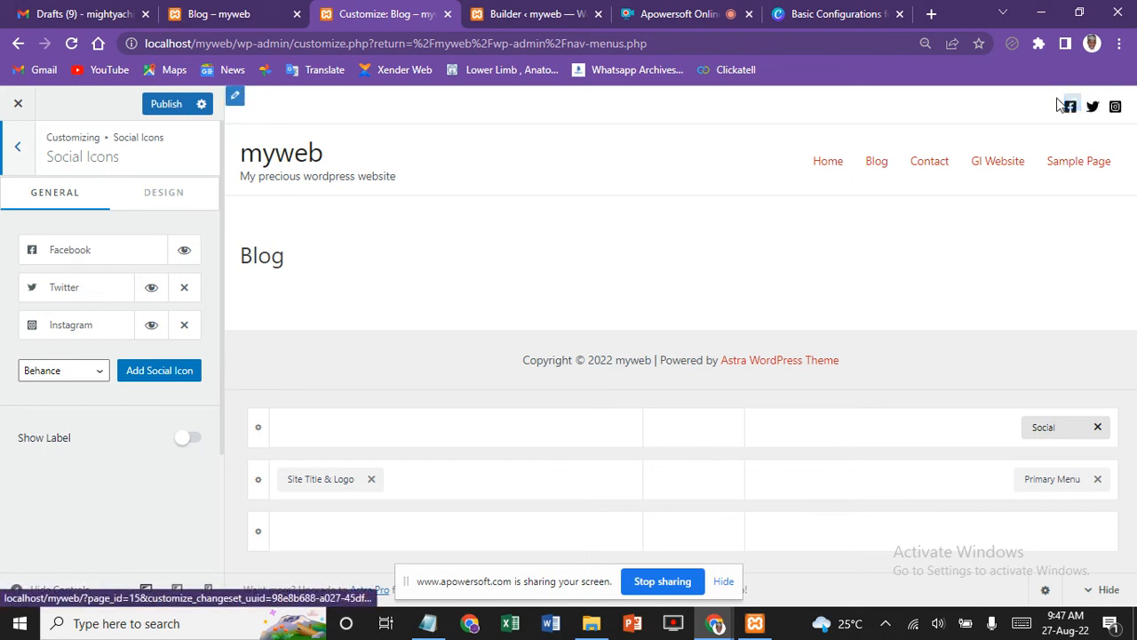
left_click(86, 250)
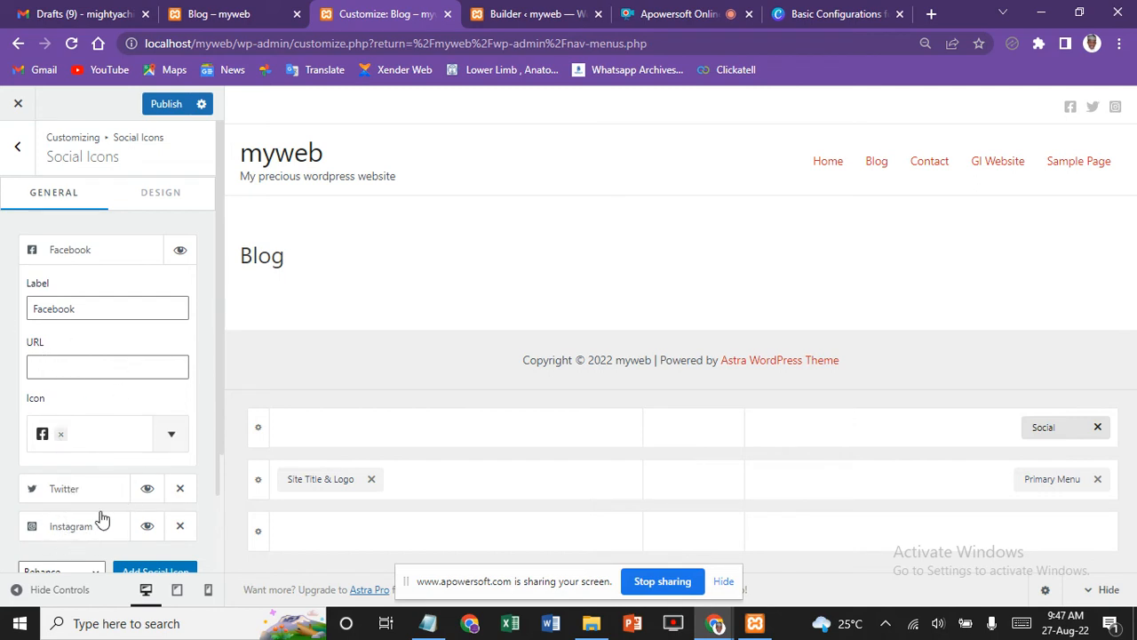
scroll(88, 533, "down", 2)
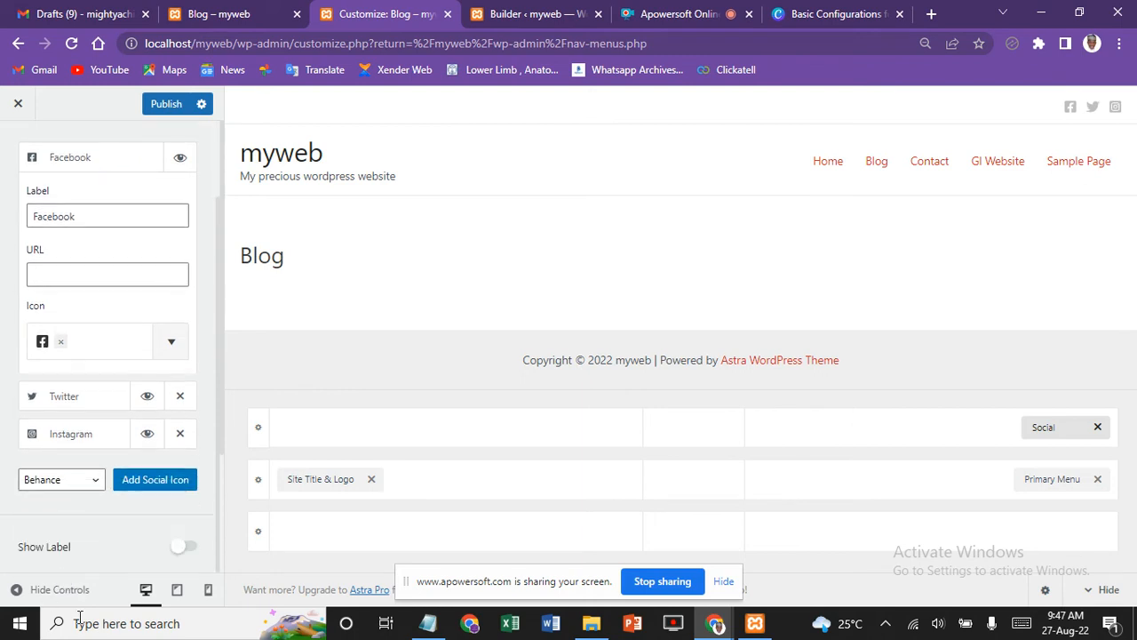
left_click(75, 481)
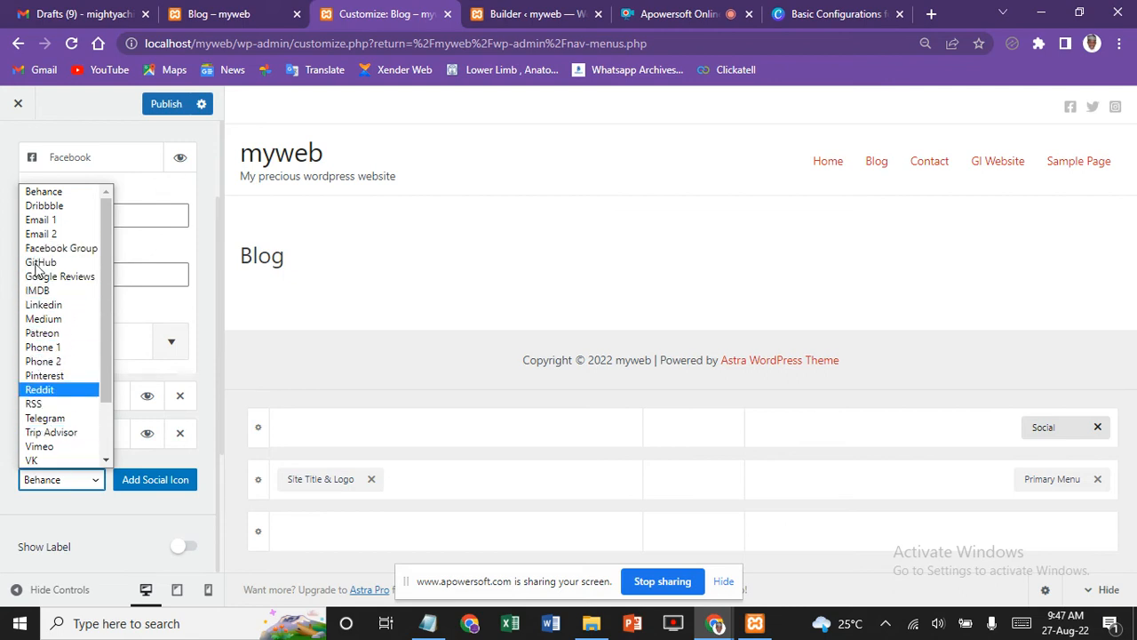
left_click(58, 509)
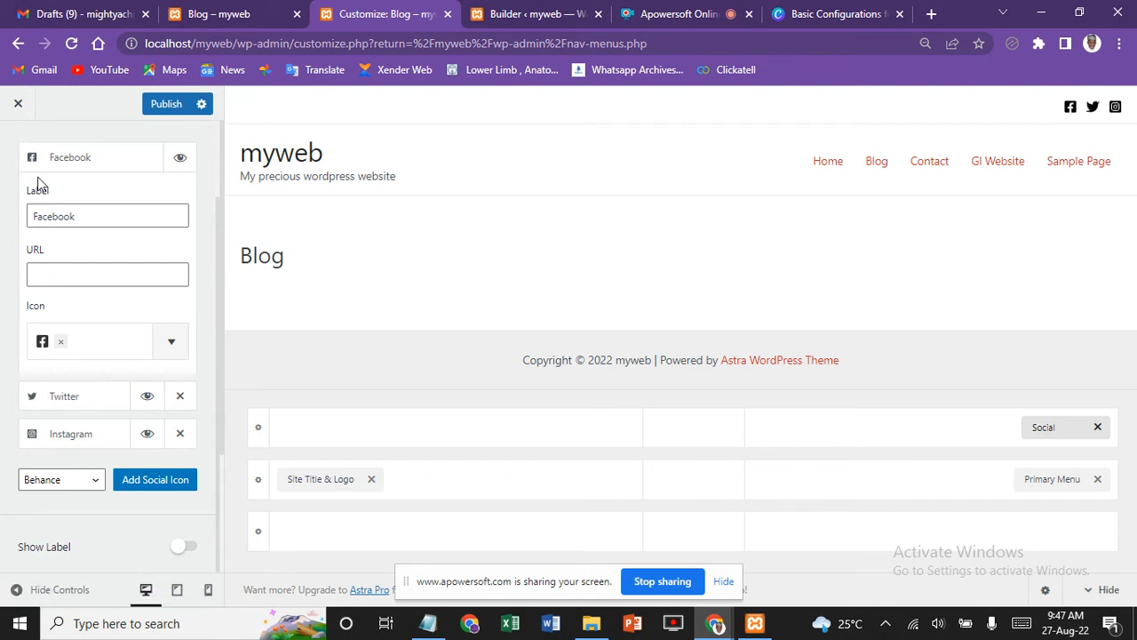
scroll(110, 346, "up", 1)
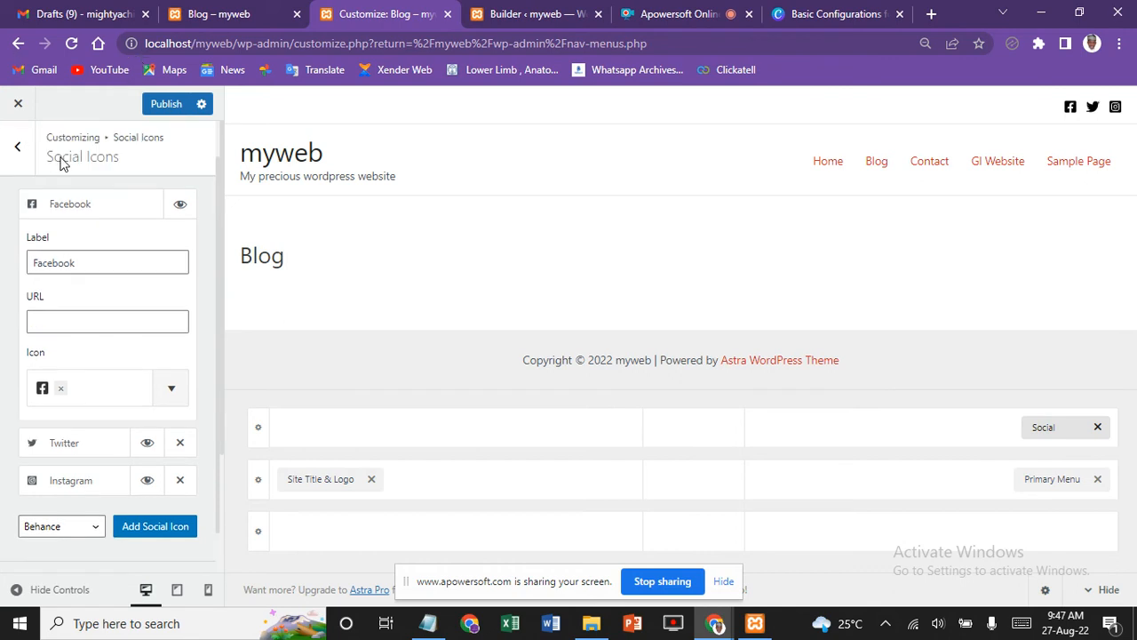
scroll(20, 153, "up", 1)
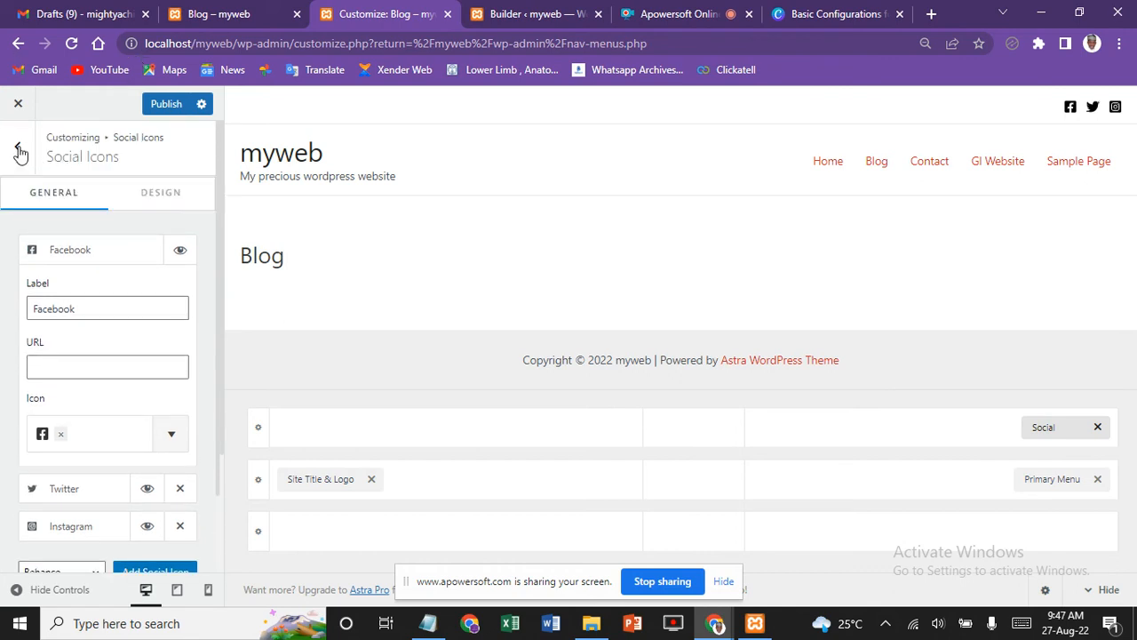
left_click(18, 151)
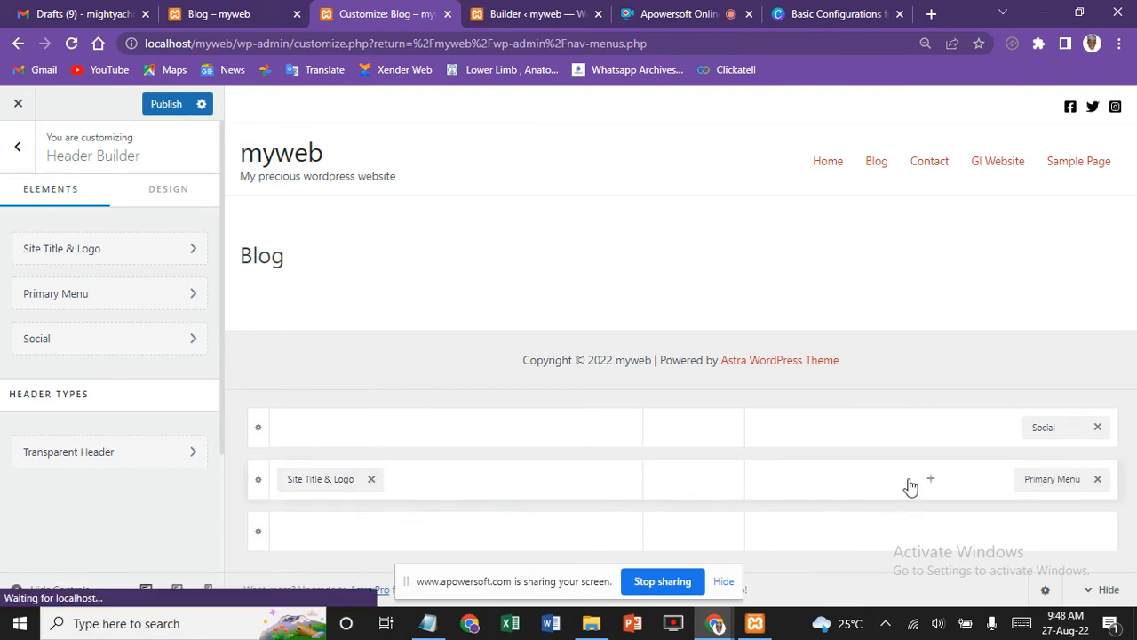
Step: Add the Account element to the center section of the middle header row
left_click(929, 421)
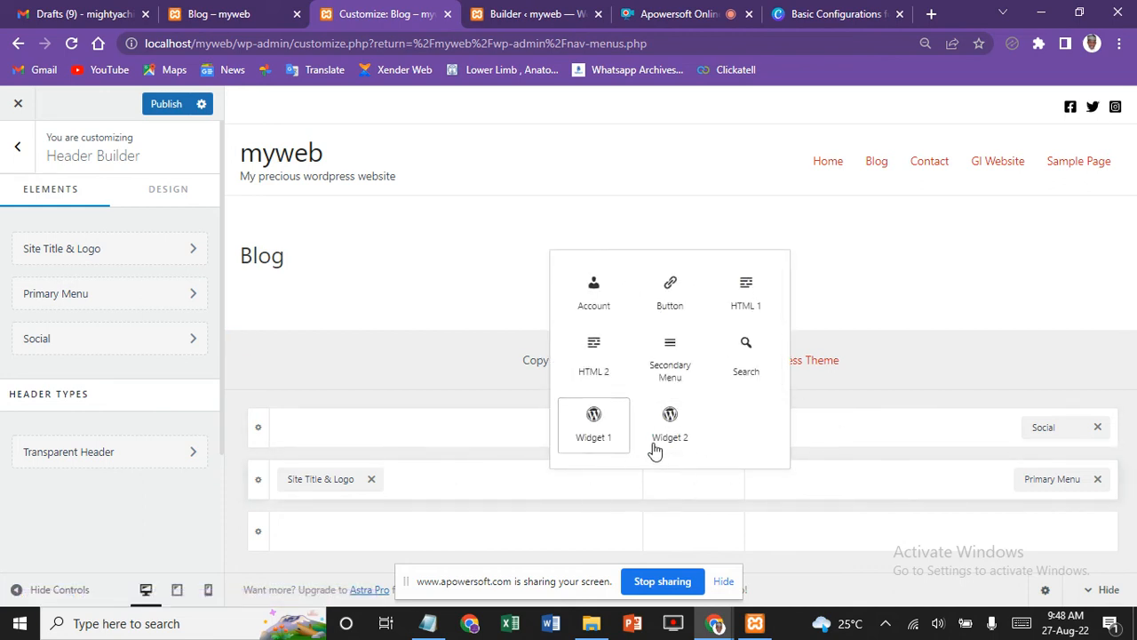
left_click(176, 561)
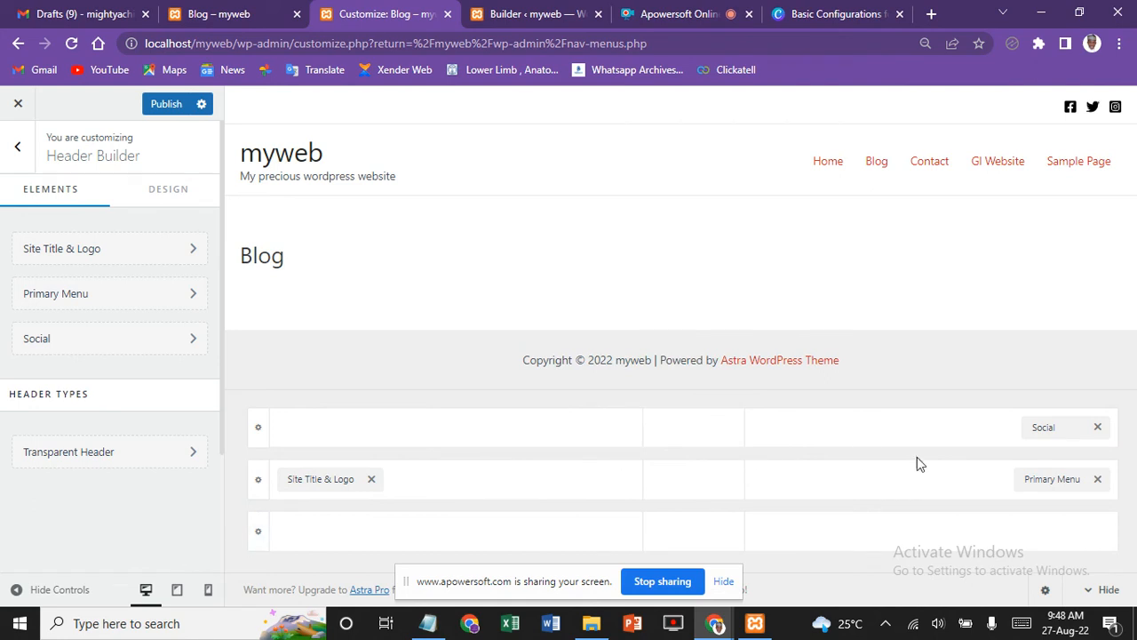
left_click(693, 479)
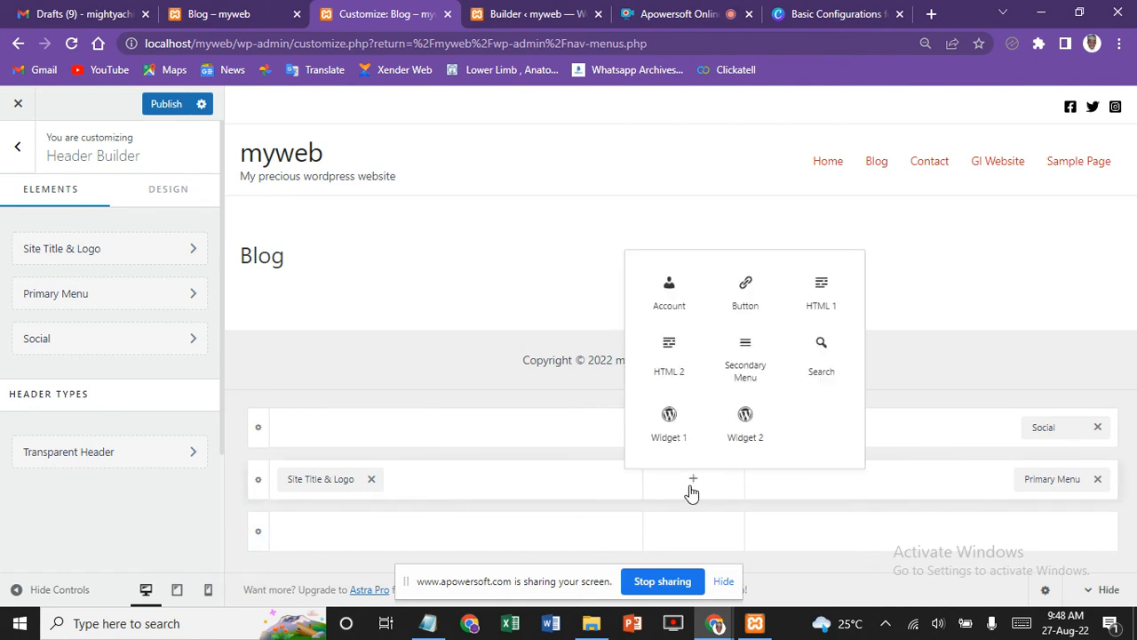
left_click(663, 296)
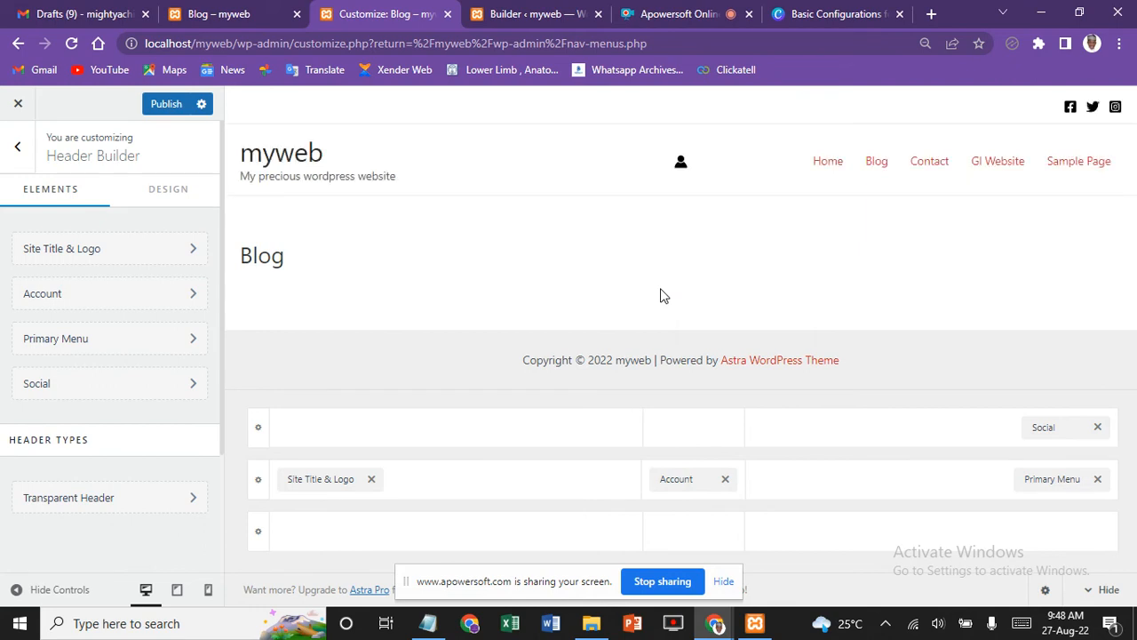
Step: Look at the Account element's general settings and remove the element from the middle header row
left_click(149, 308)
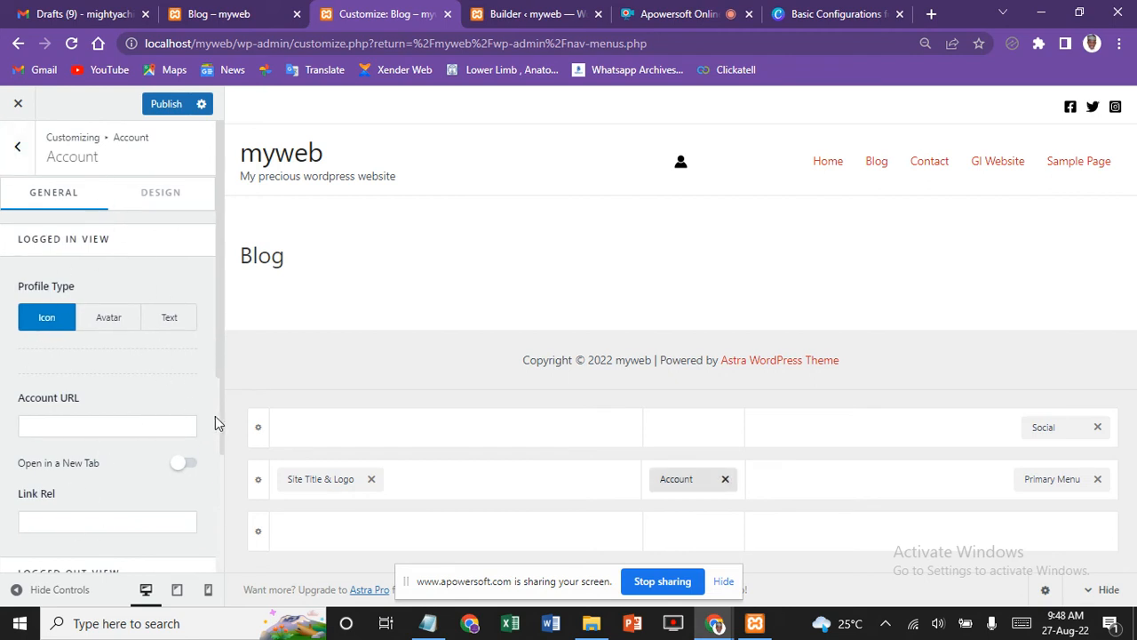
left_click(22, 148)
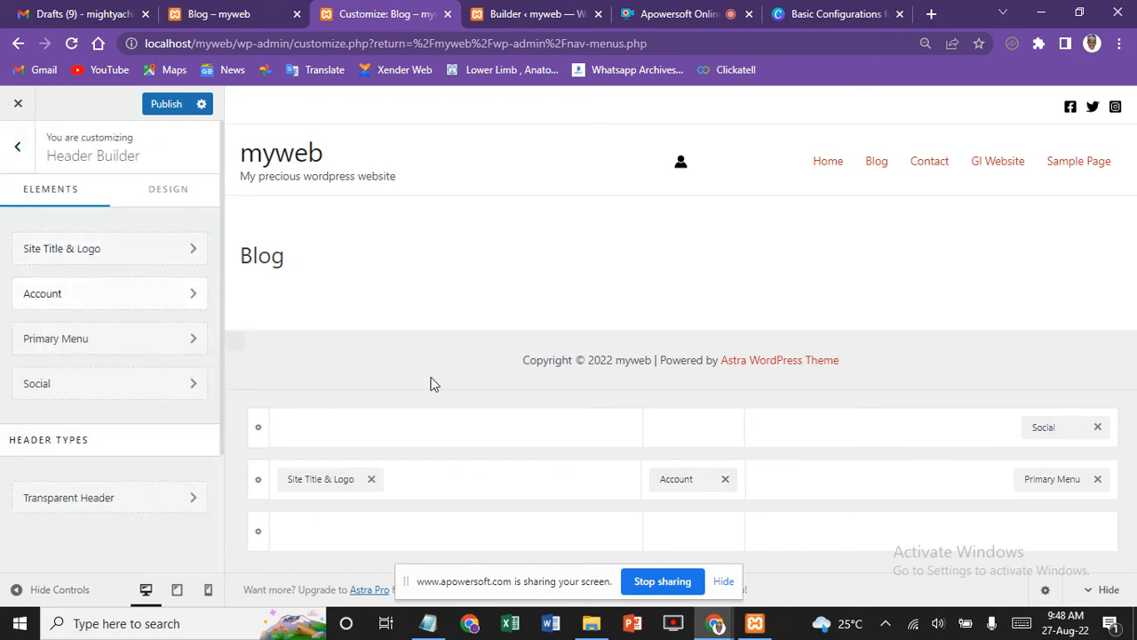
left_click(726, 480)
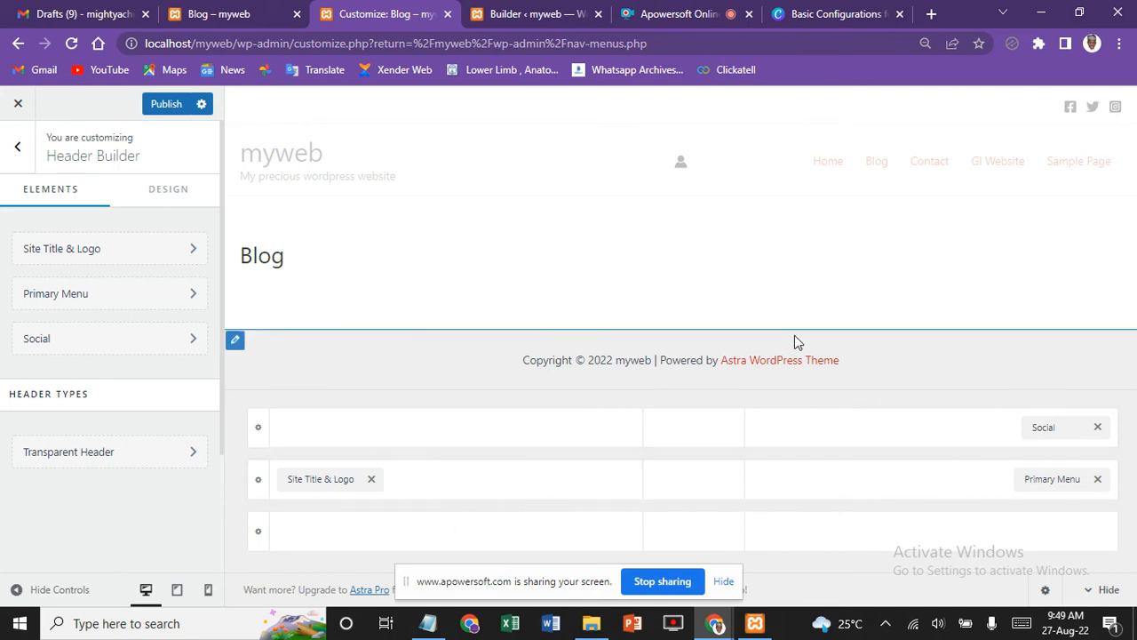
Step: Add the Search element to the right section of the bottom header row and try to move the Social element out of its place
left_click(927, 533)
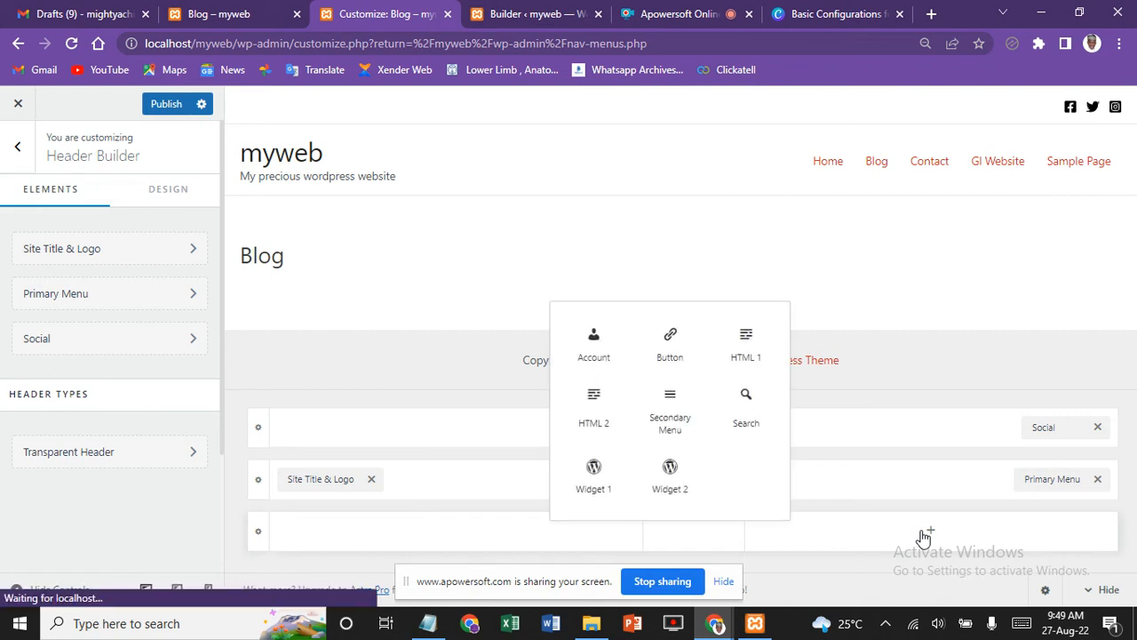
left_click(745, 402)
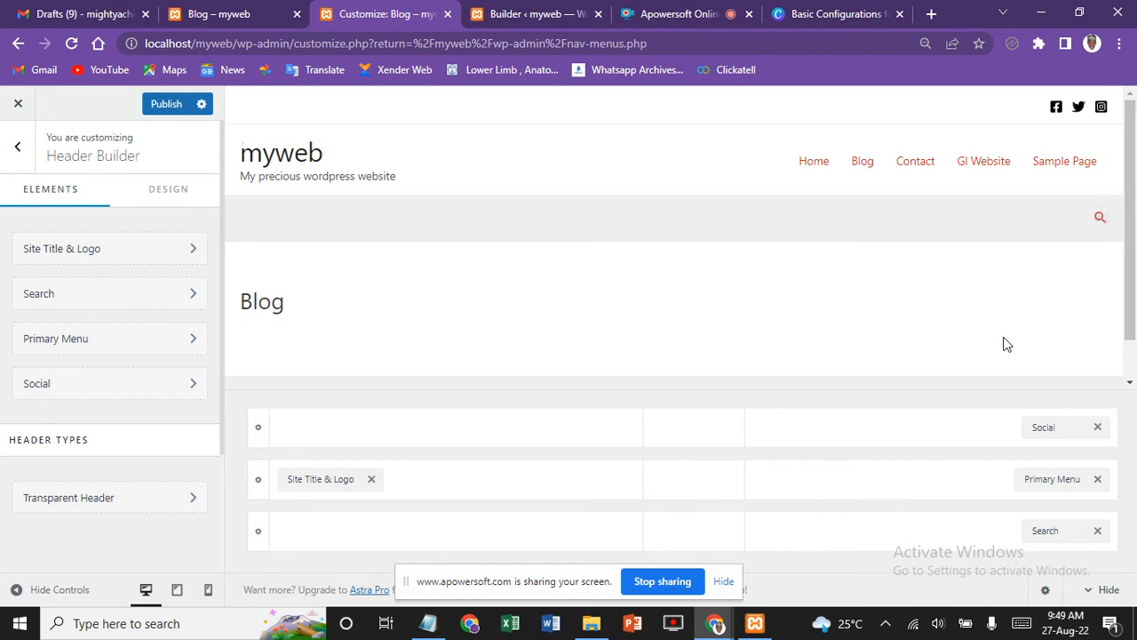
left_click_drag(1047, 428, 919, 456)
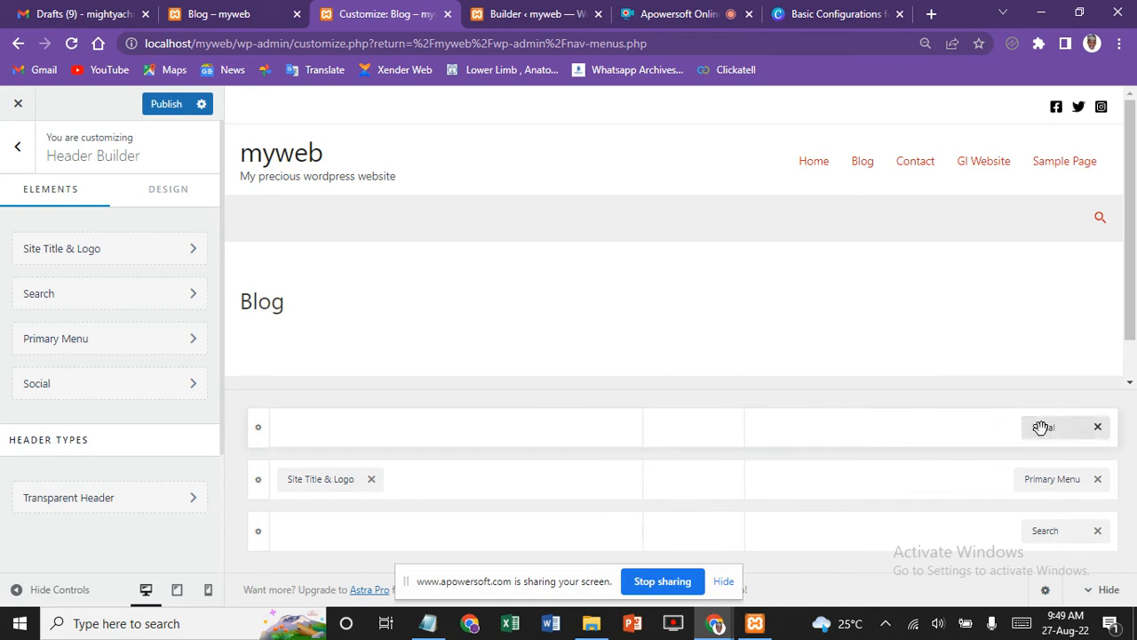
left_click_drag(1041, 427, 894, 447)
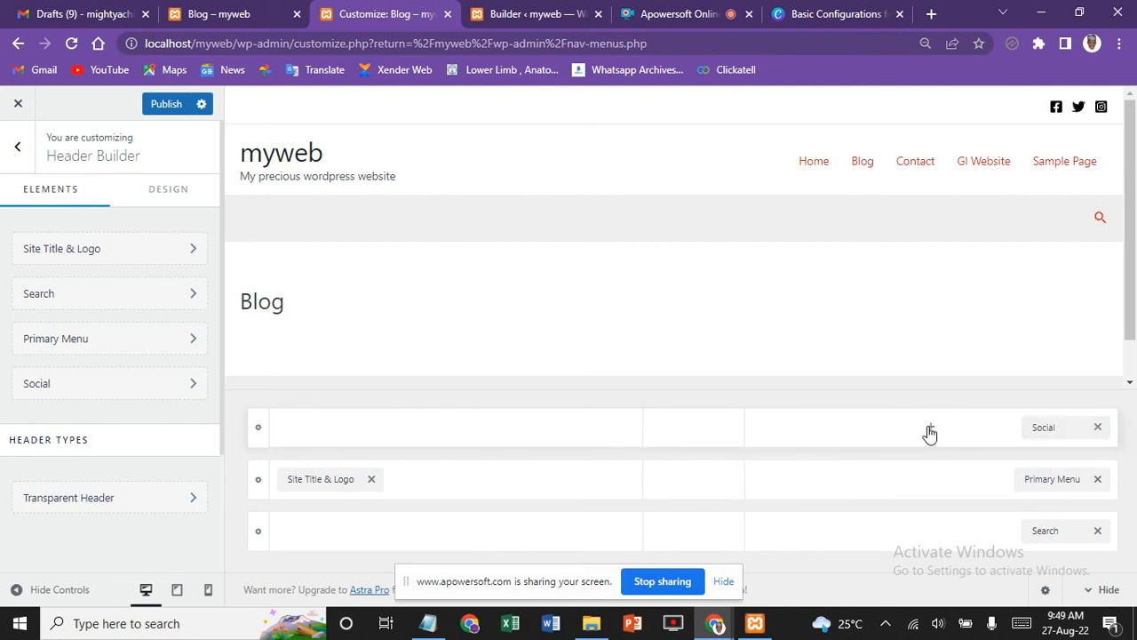
Step: Remove the Social element from the top header row and the Search element from the bottom row
left_click(930, 433)
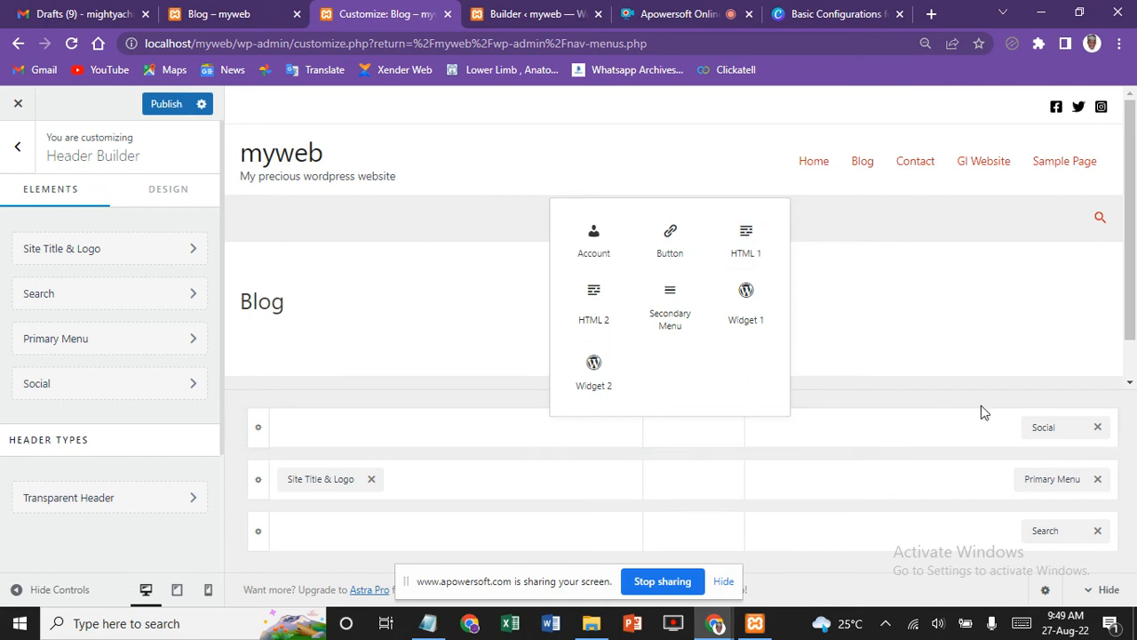
left_click(1099, 429)
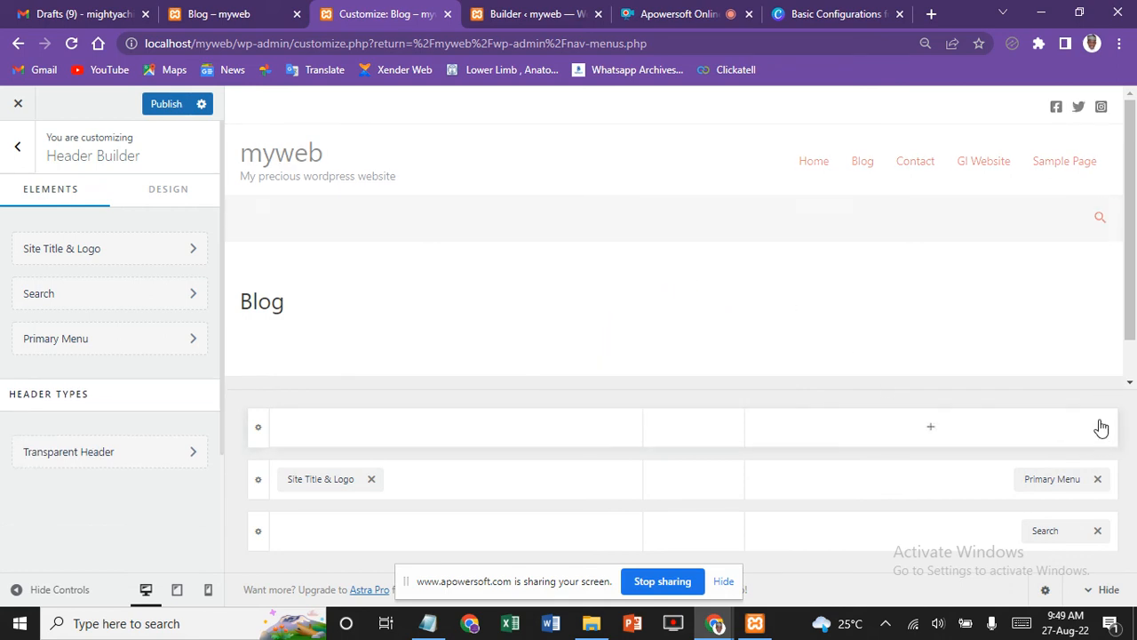
left_click(1098, 531)
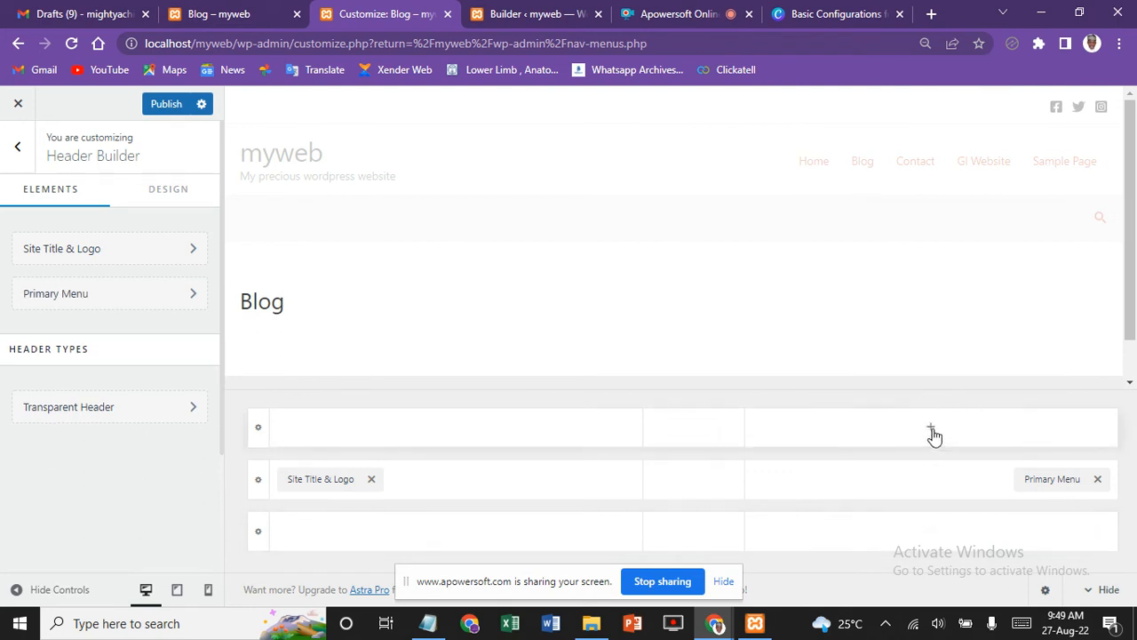
Step: Add the Social element to the right section of the top header row and publish the header changes
left_click(930, 428)
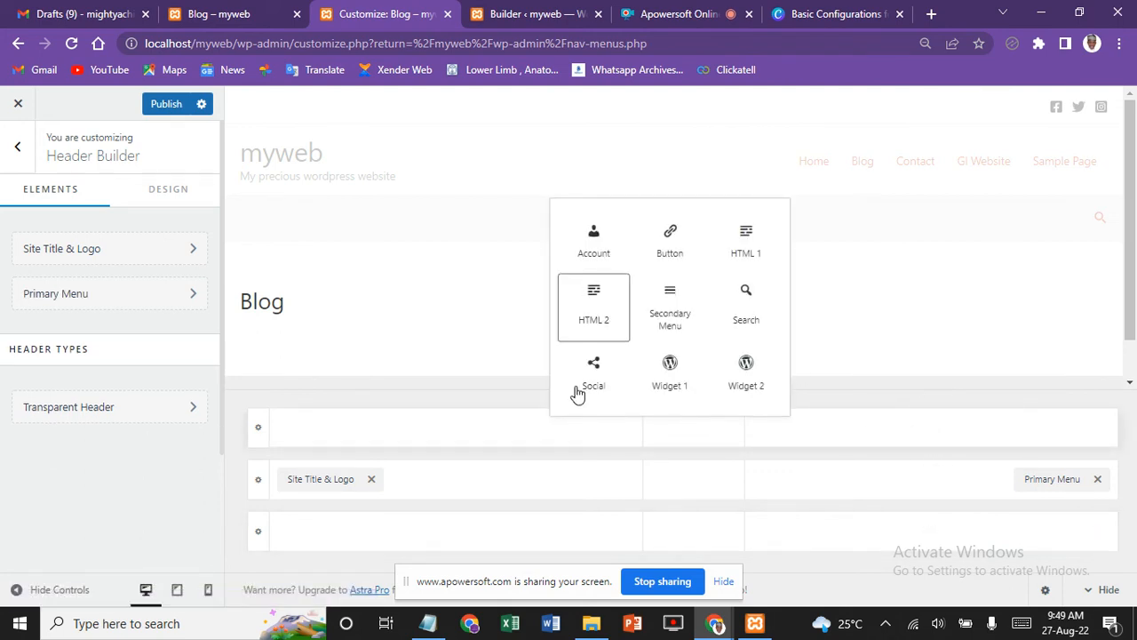
left_click(591, 373)
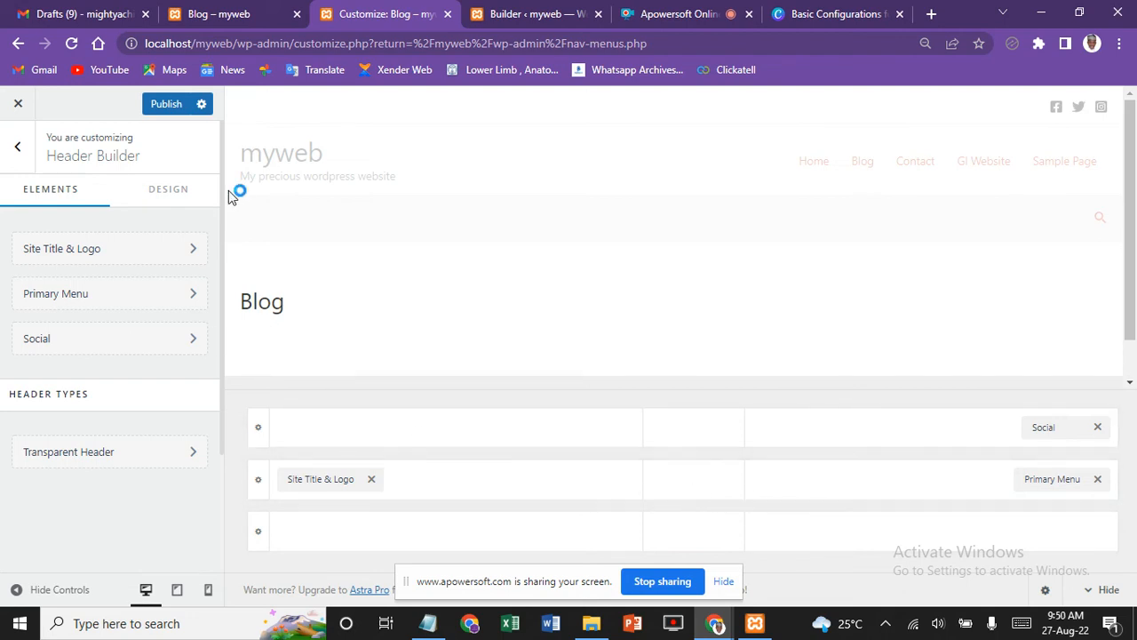
left_click(159, 105)
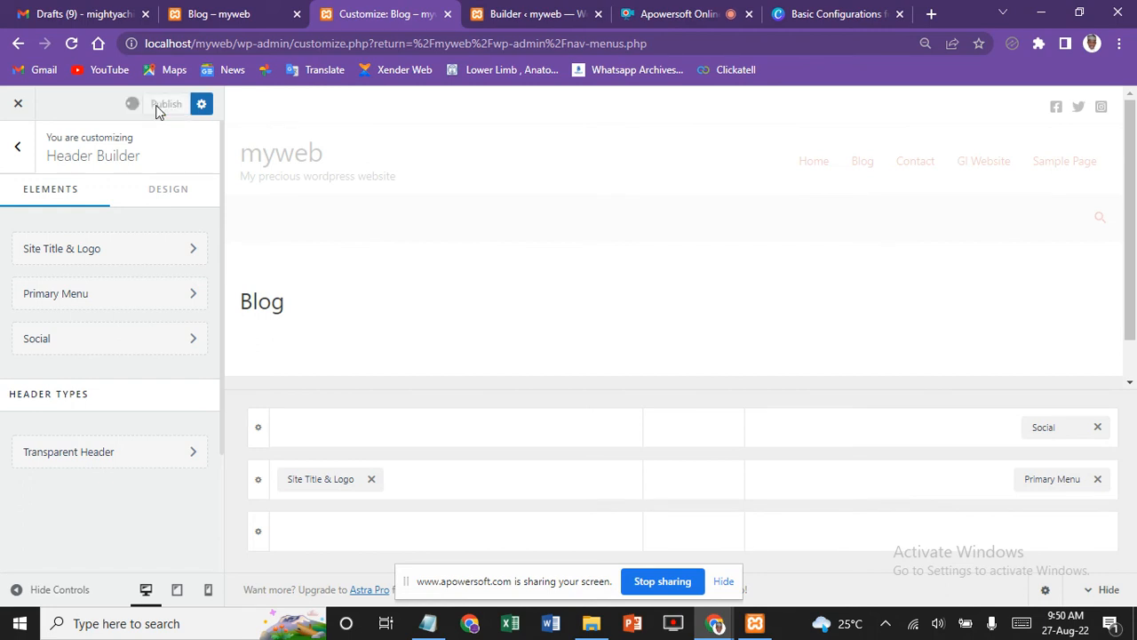
left_click(18, 148)
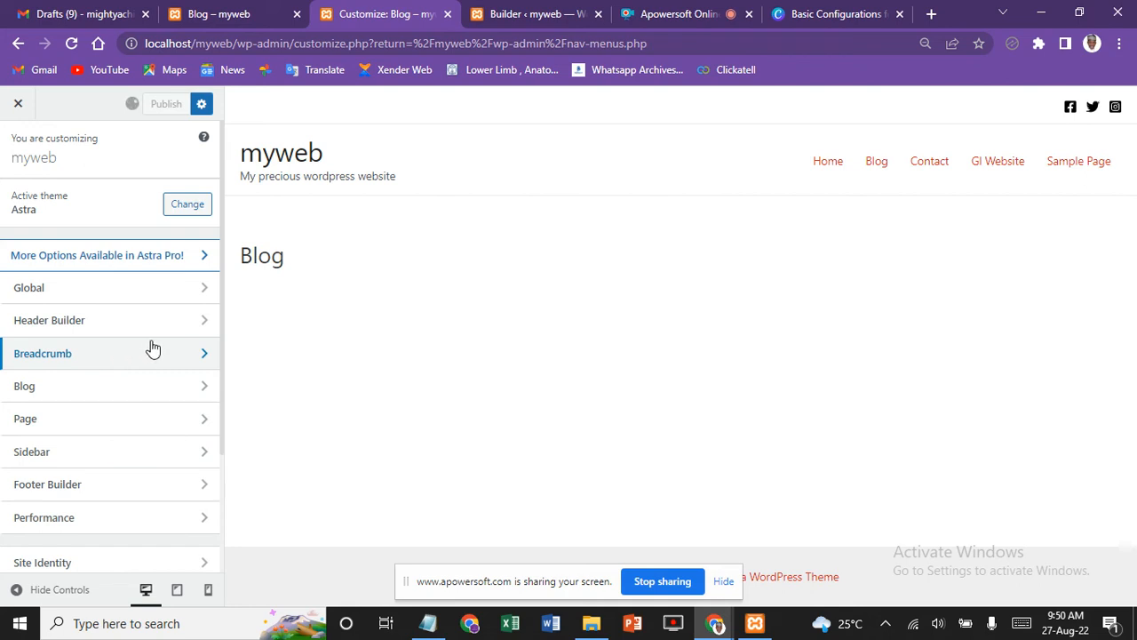
Step: Examine the Breadcrumb settings, including the header position choices and the design options
left_click(105, 354)
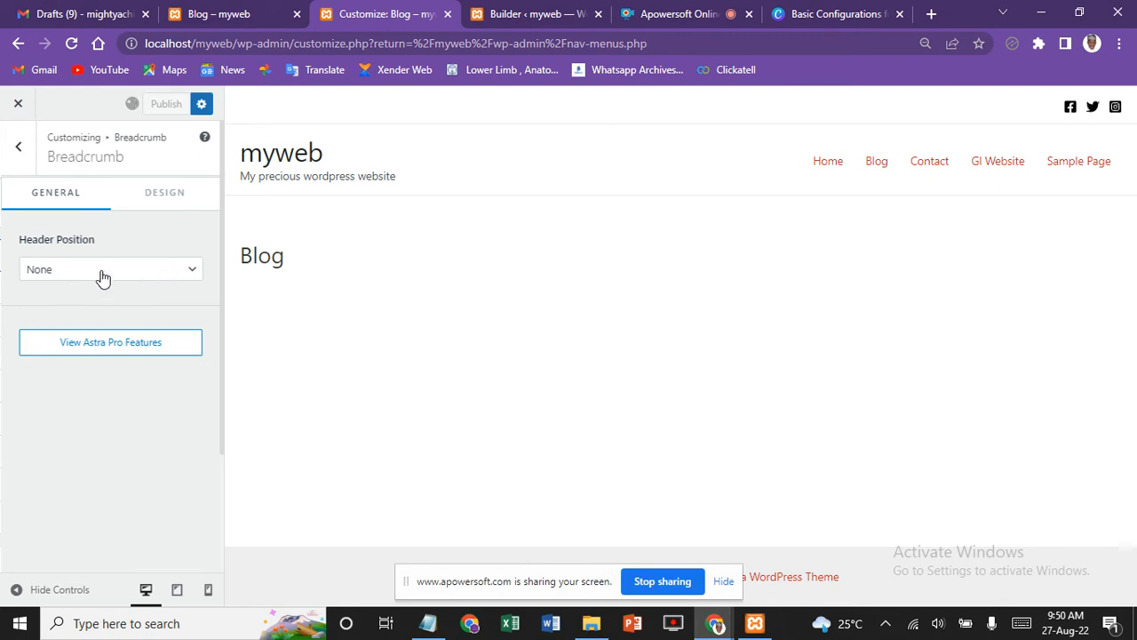
left_click(154, 281)
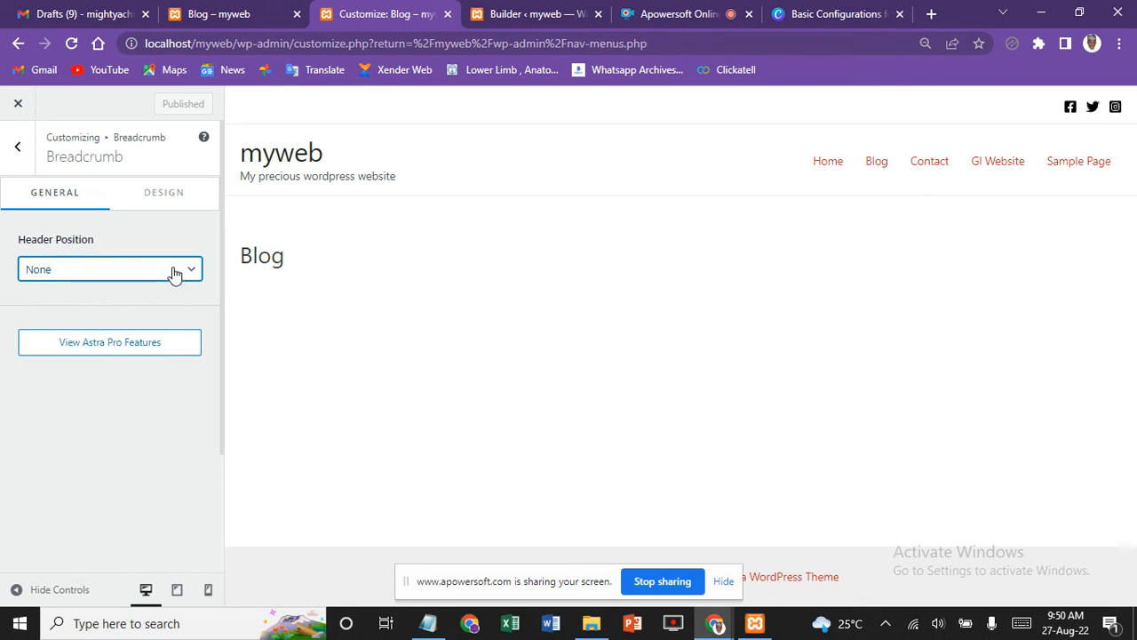
left_click(187, 272)
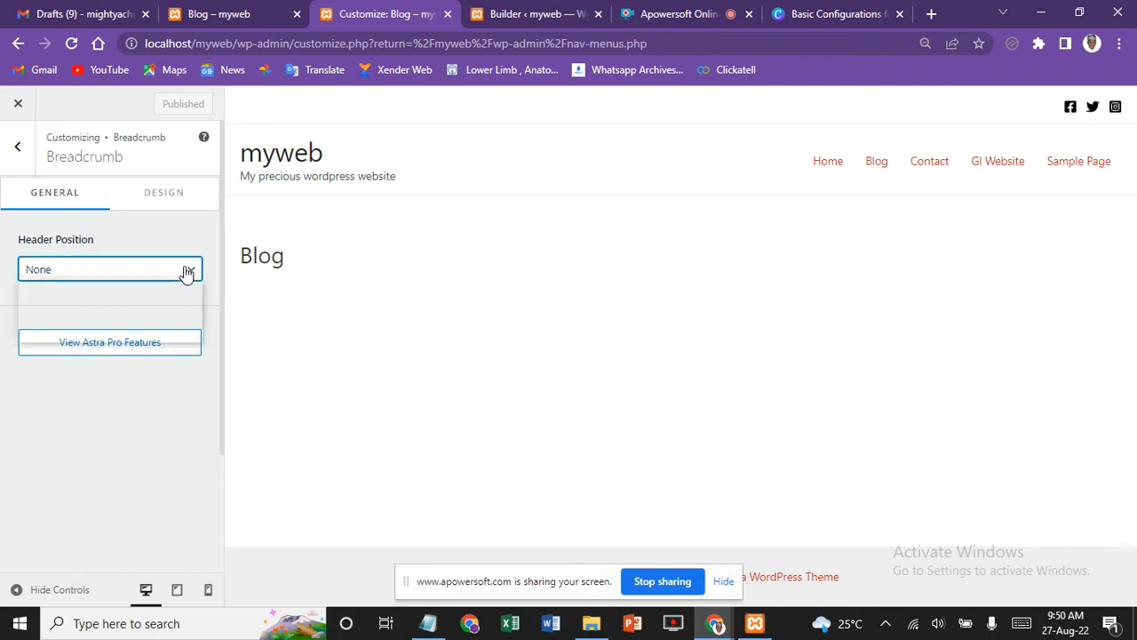
left_click(185, 272)
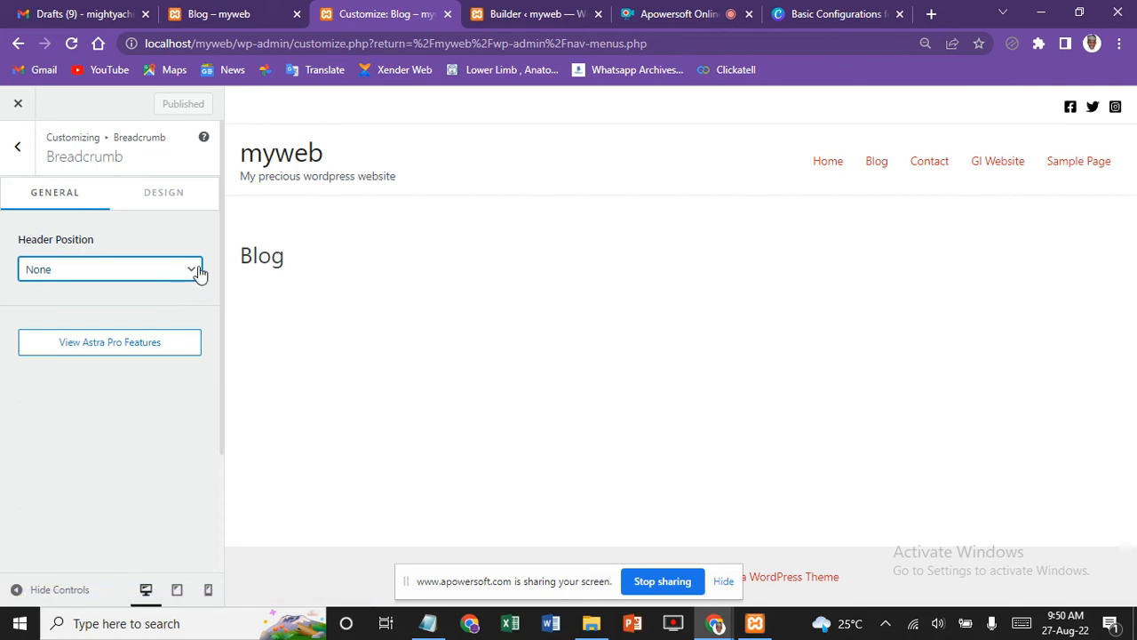
left_click(198, 274)
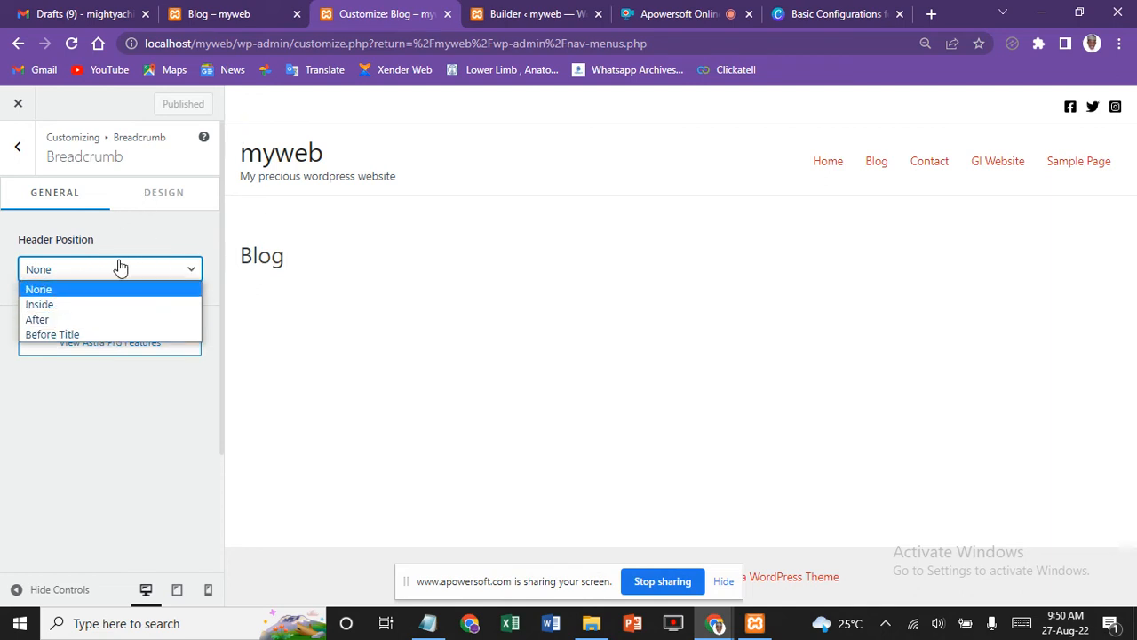
left_click(190, 272)
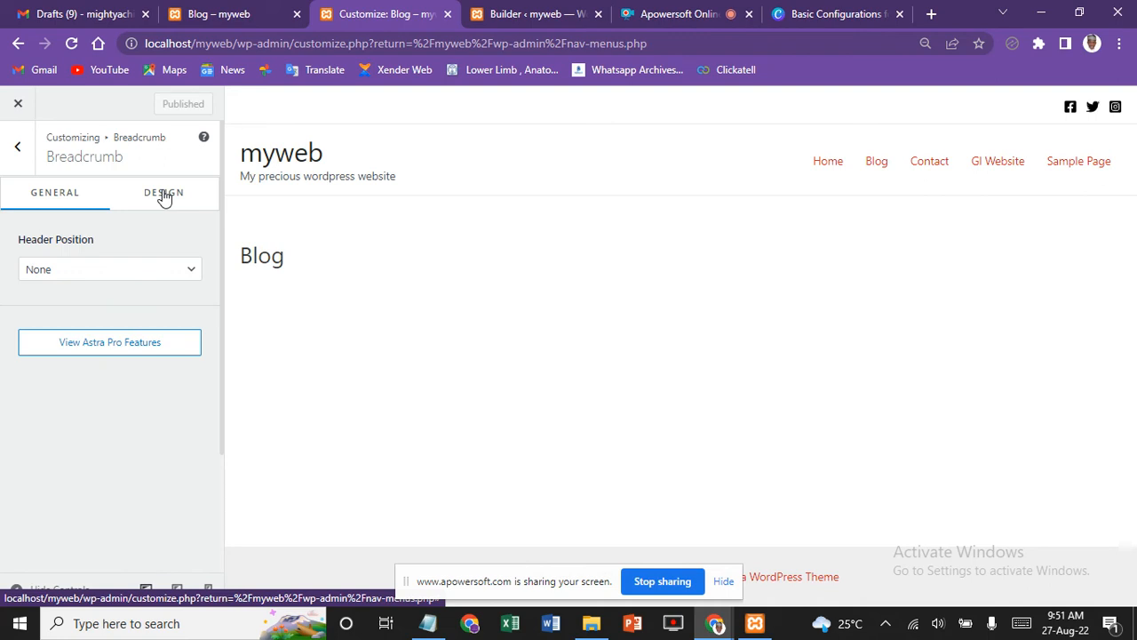
left_click(164, 197)
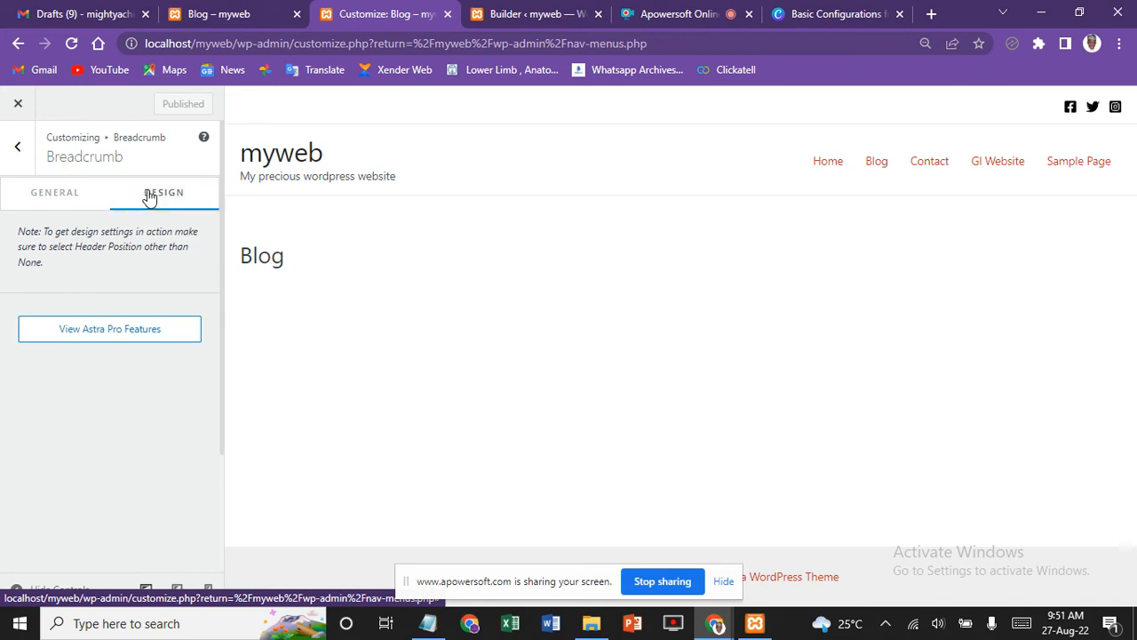
left_click(45, 205)
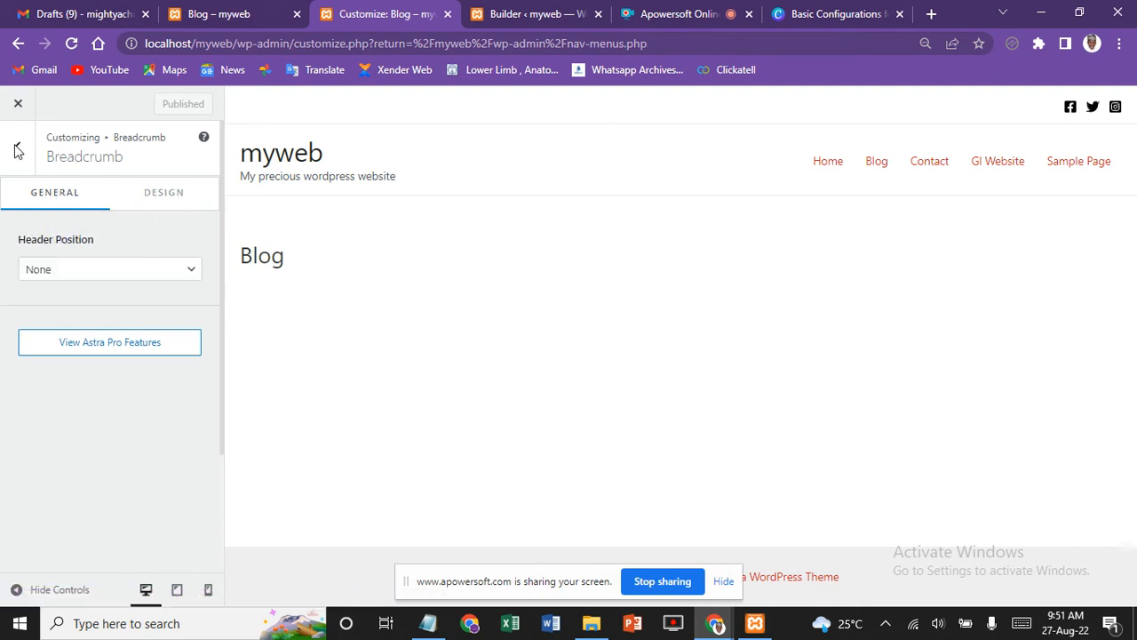
left_click(16, 152)
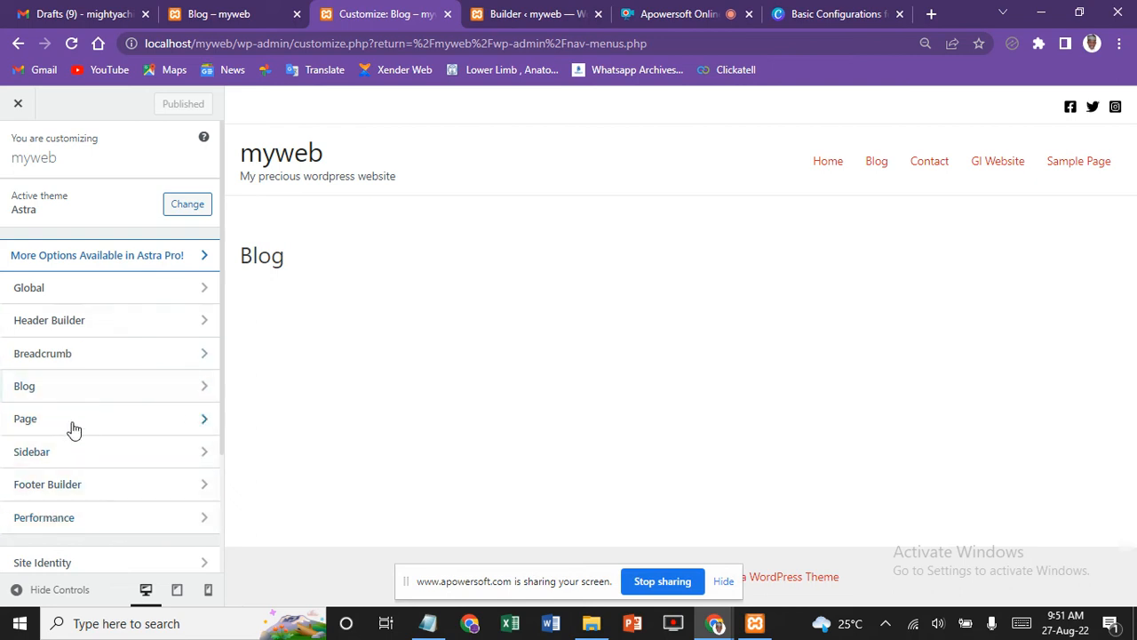
Step: In the footer's Copyright element, replace the [theme_author] shortcode with the text MyWEBServices
left_click(85, 492)
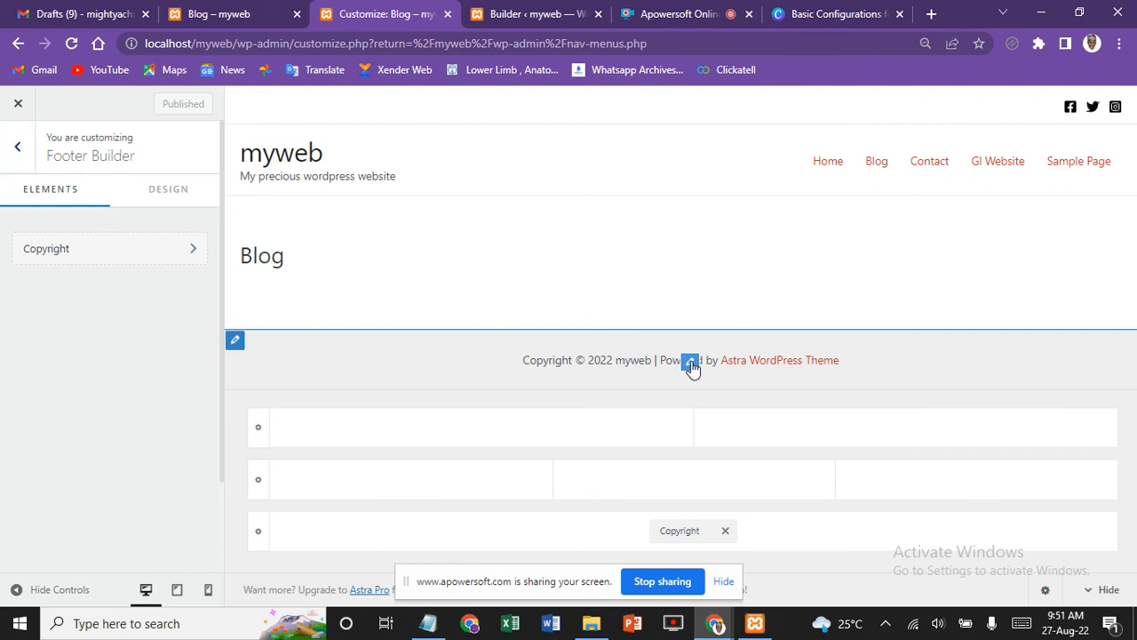
left_click(691, 363)
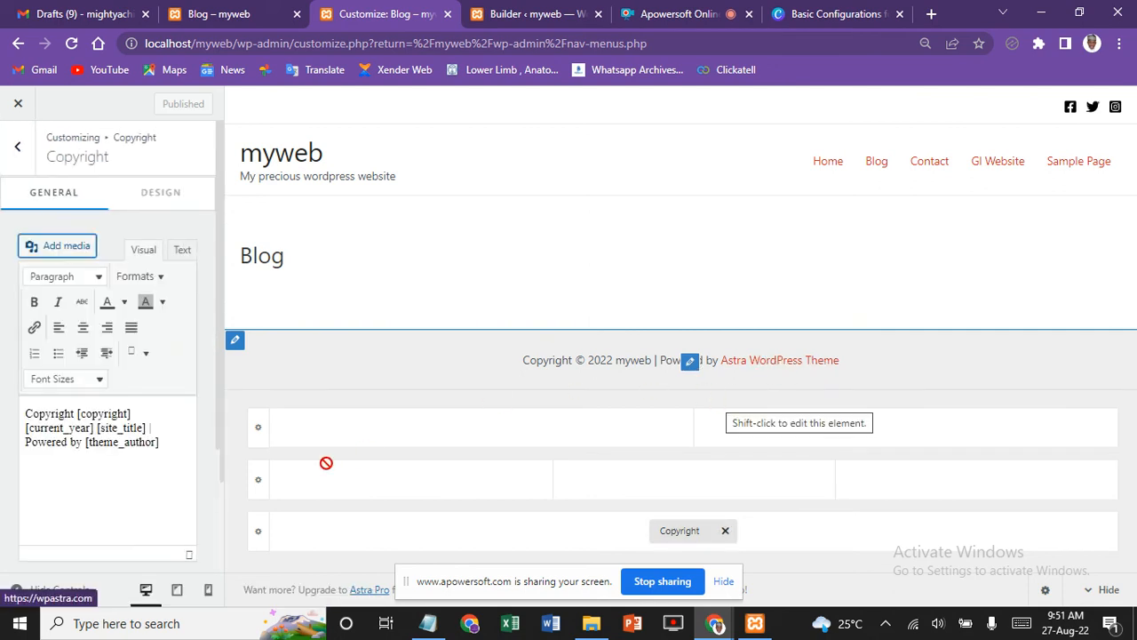
left_click(171, 451)
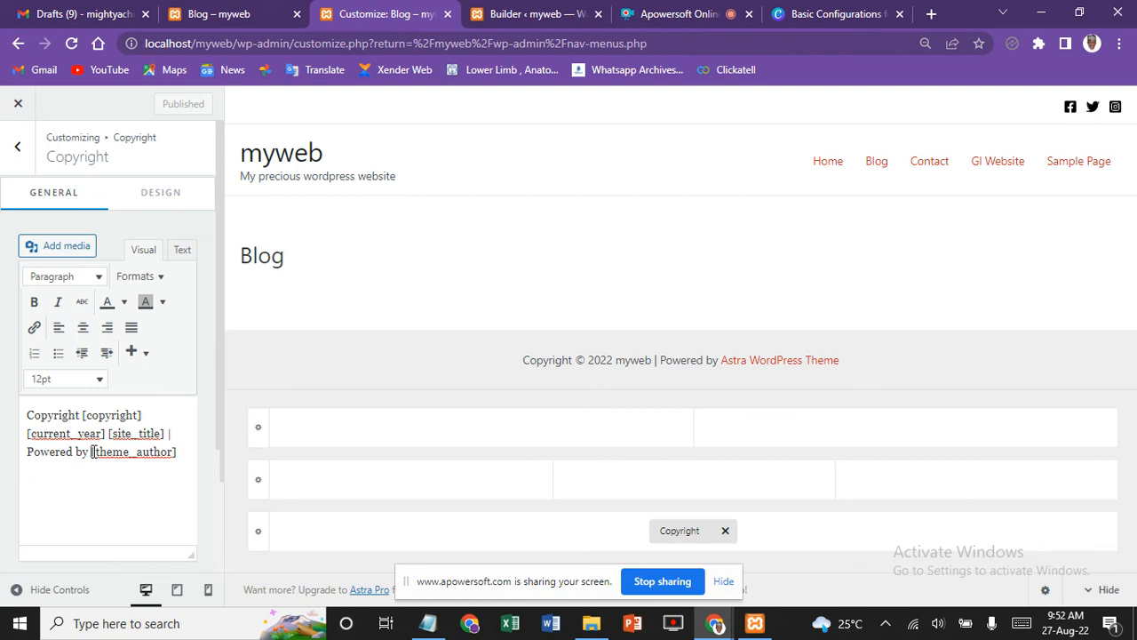
left_click_drag(92, 452, 177, 454)
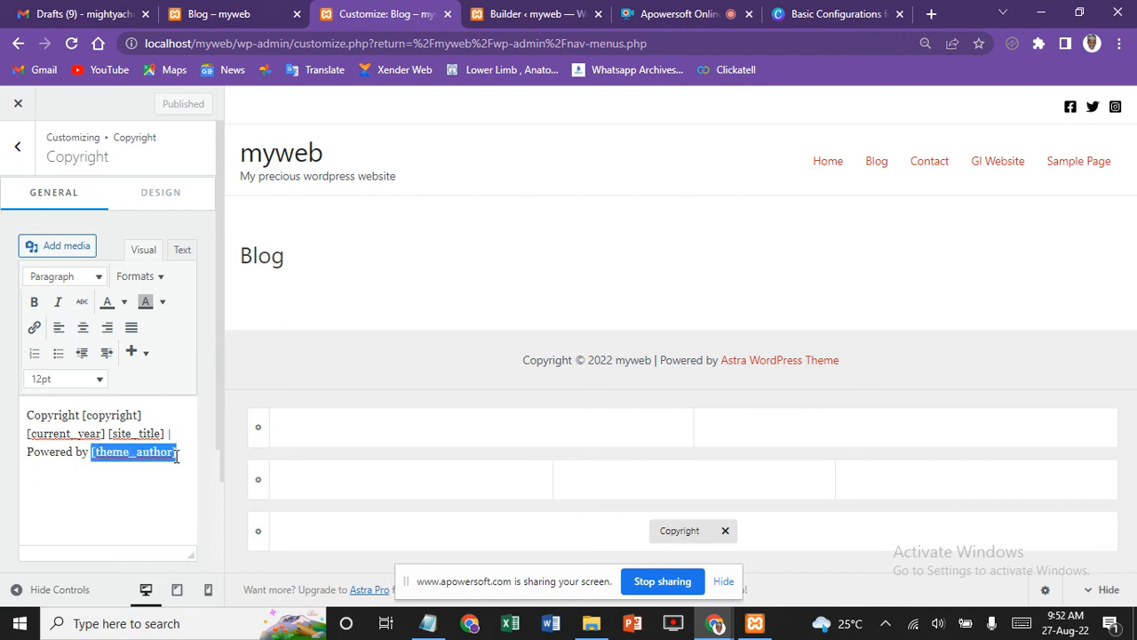
type("MyWEBServices")
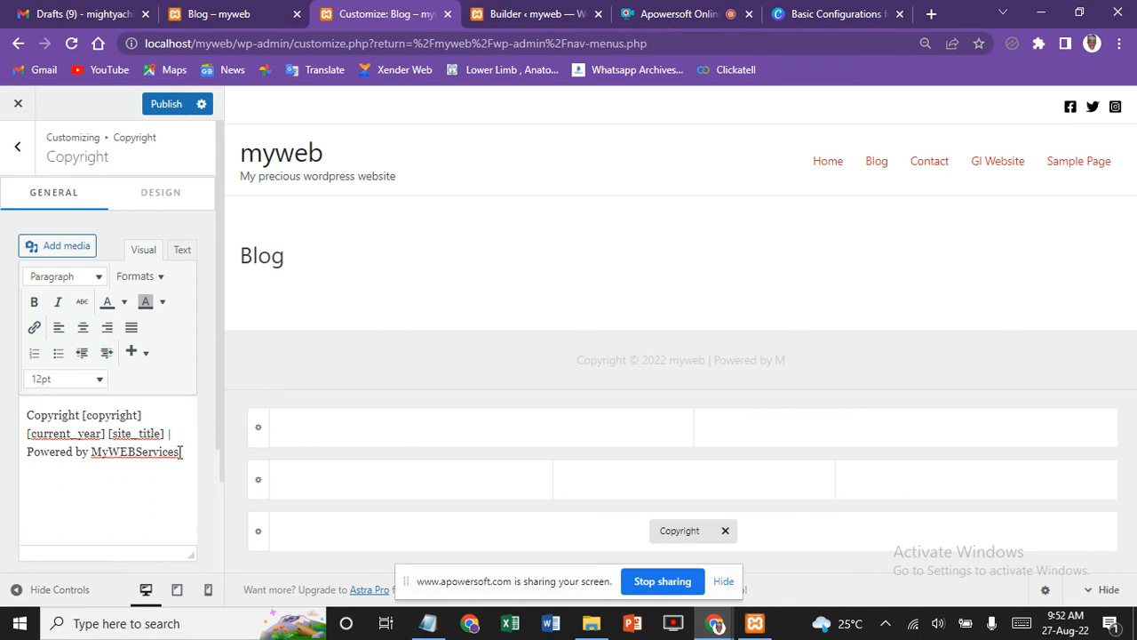
left_click_drag(181, 451, 93, 449)
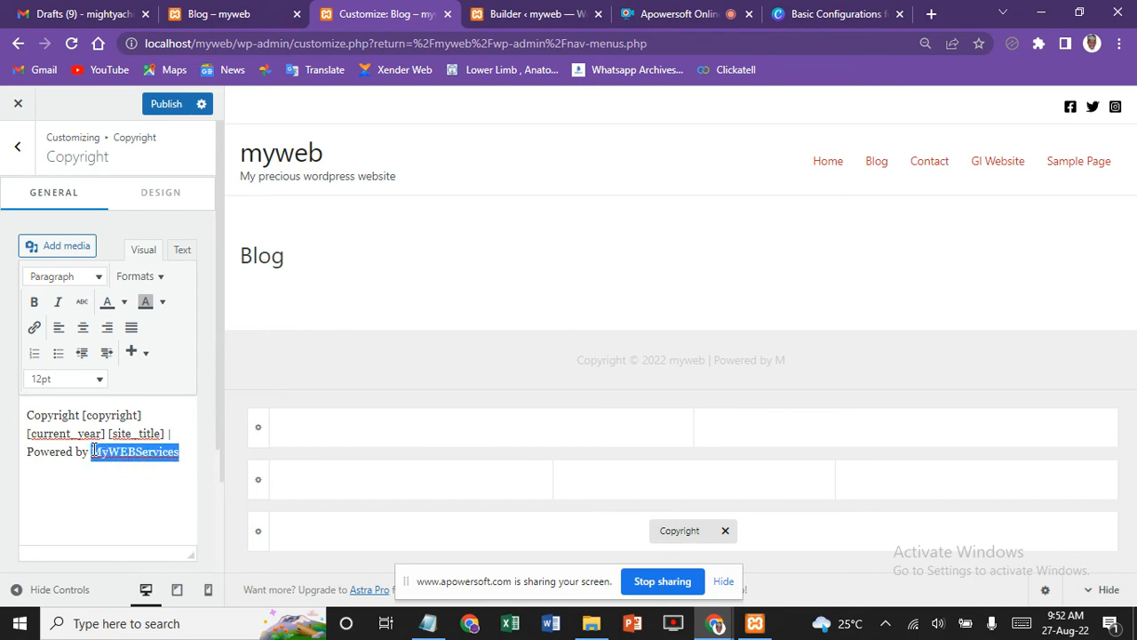
key("ctrl+b")
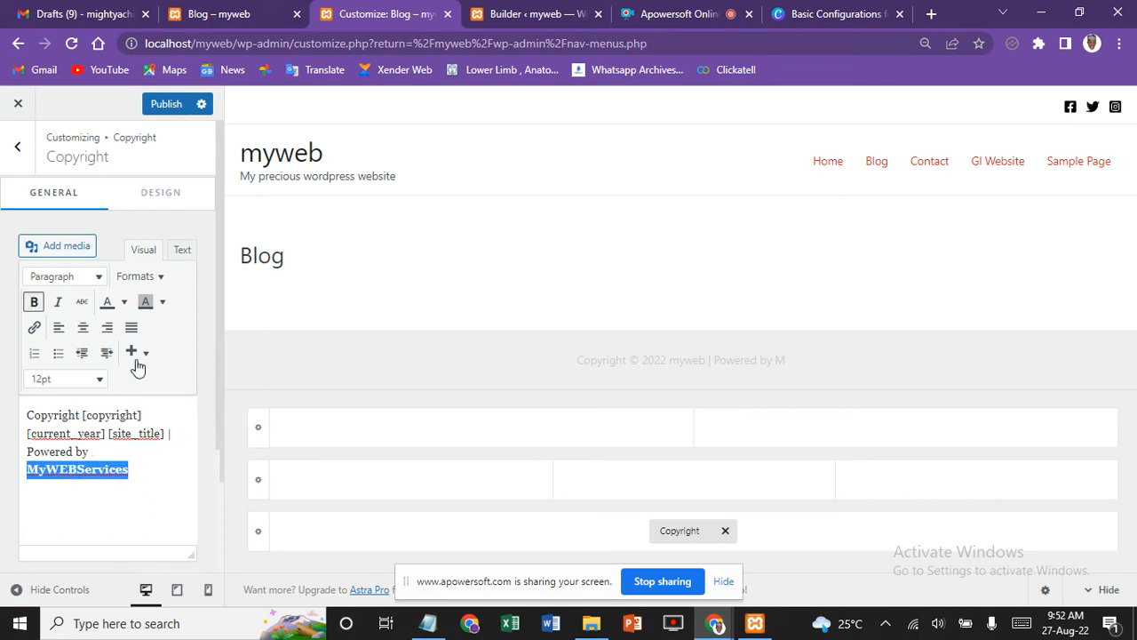
left_click(34, 329)
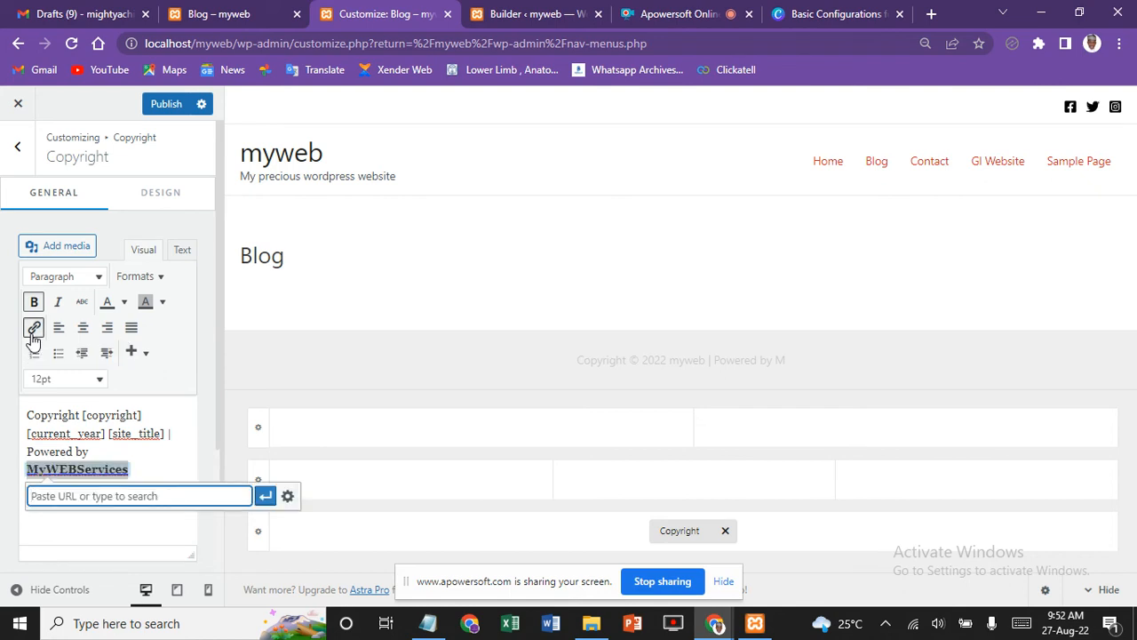
type("https://myweb.com")
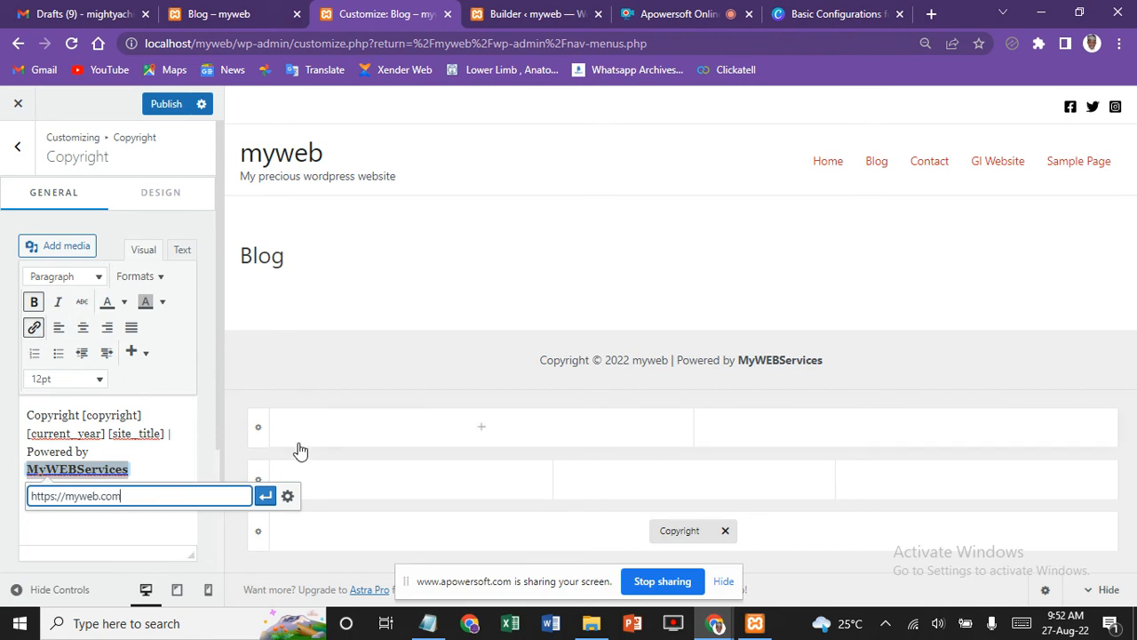
left_click(264, 504)
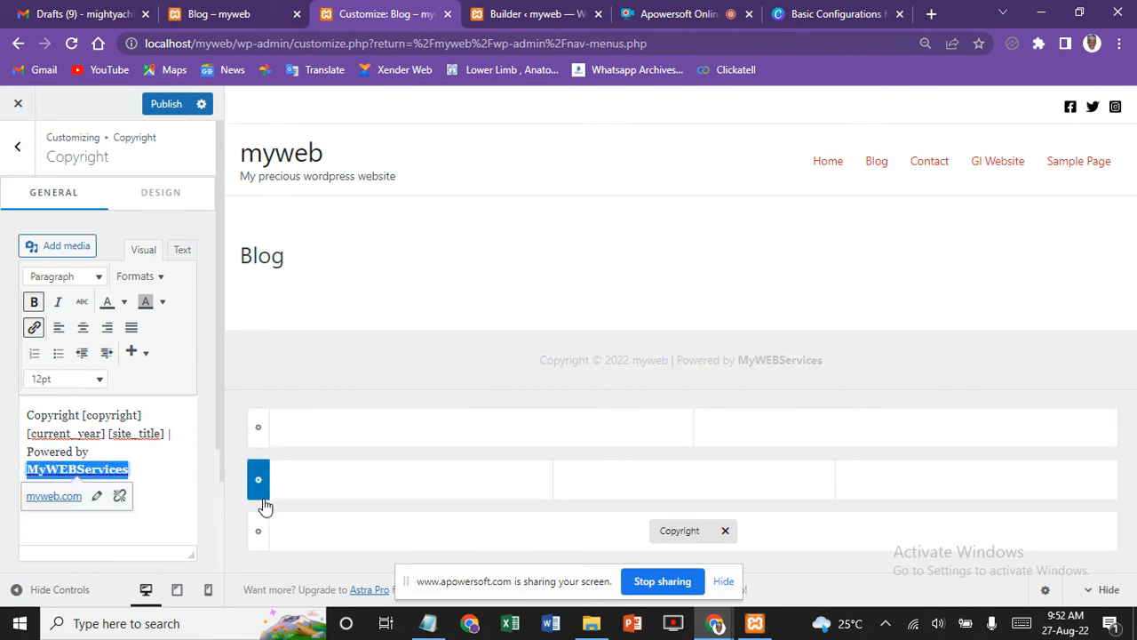
left_click(161, 117)
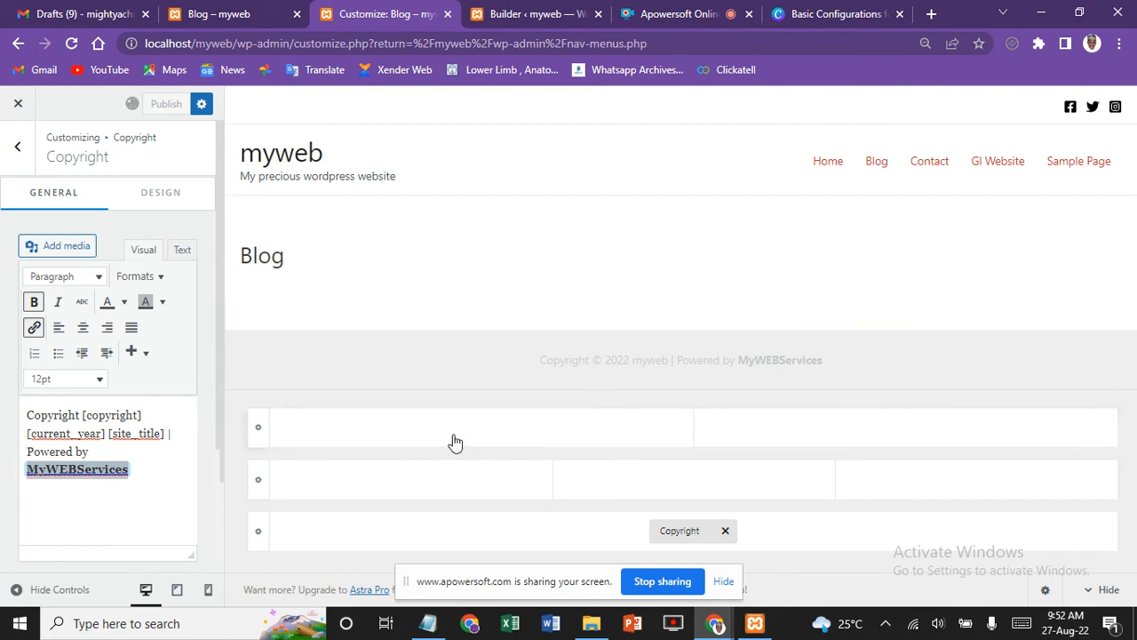
left_click(482, 433)
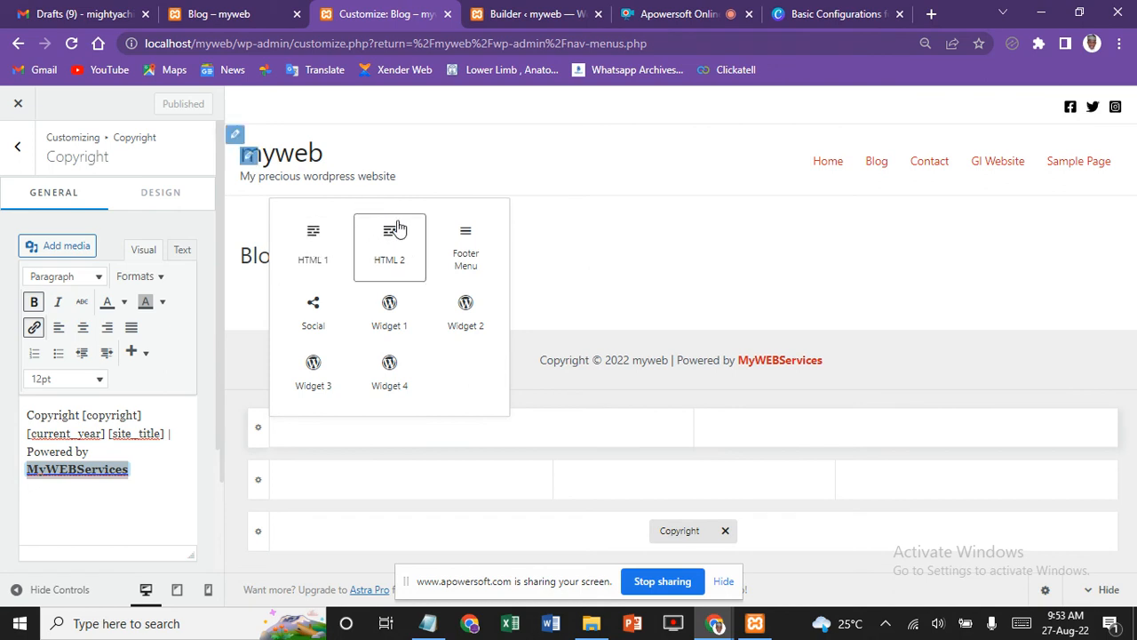
left_click(395, 321)
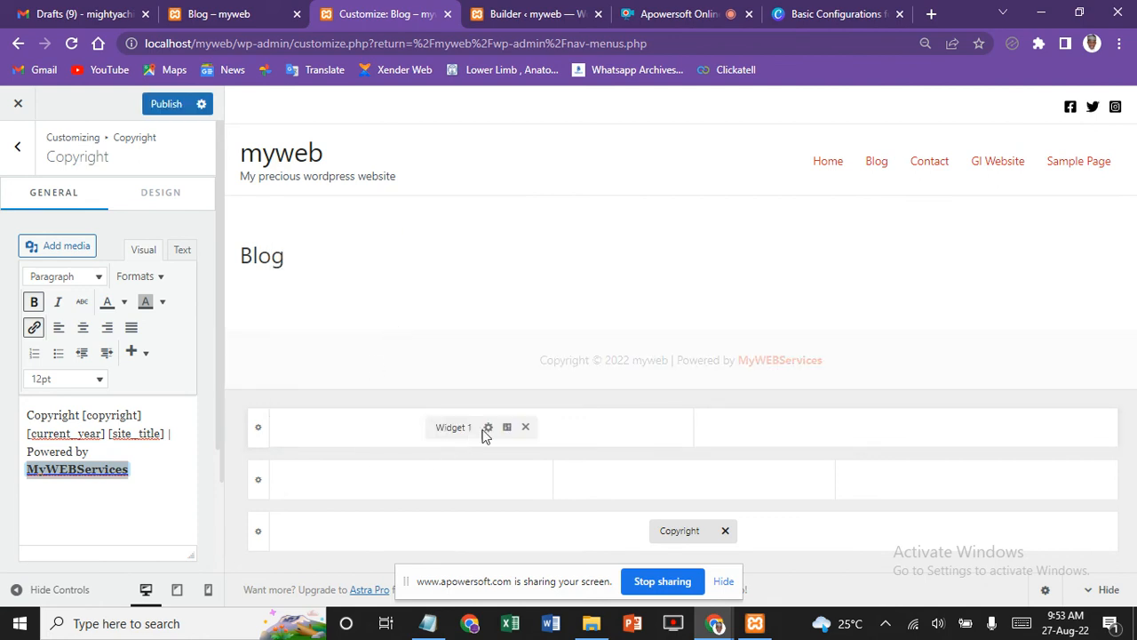
left_click(525, 427)
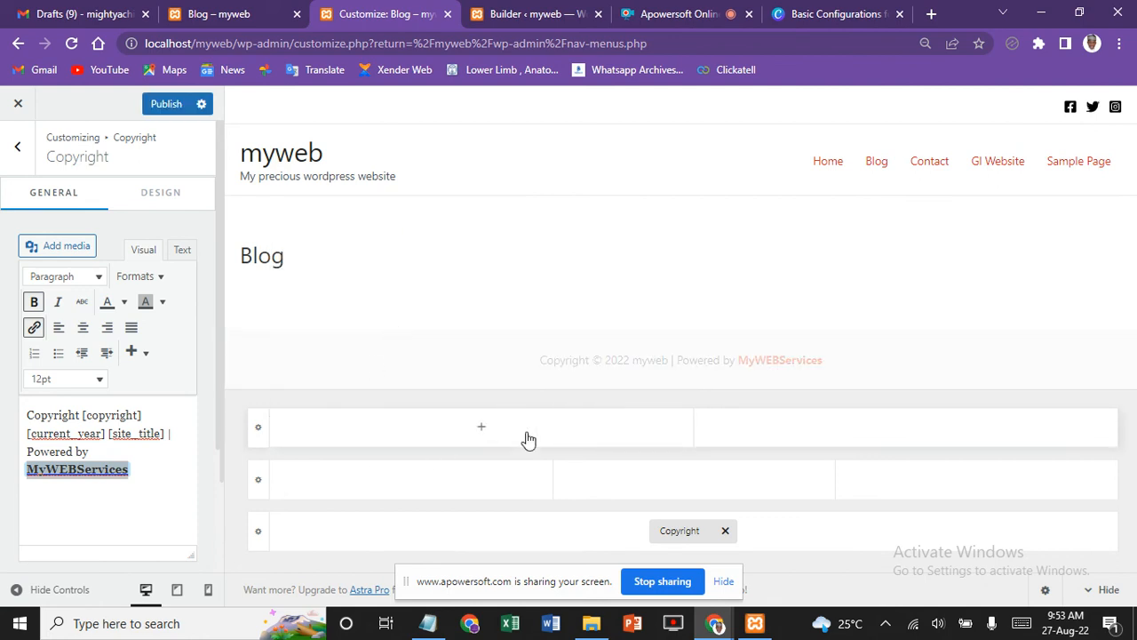
Step: Publish the footer layout and return to the main list of customization sections
left_click(144, 115)
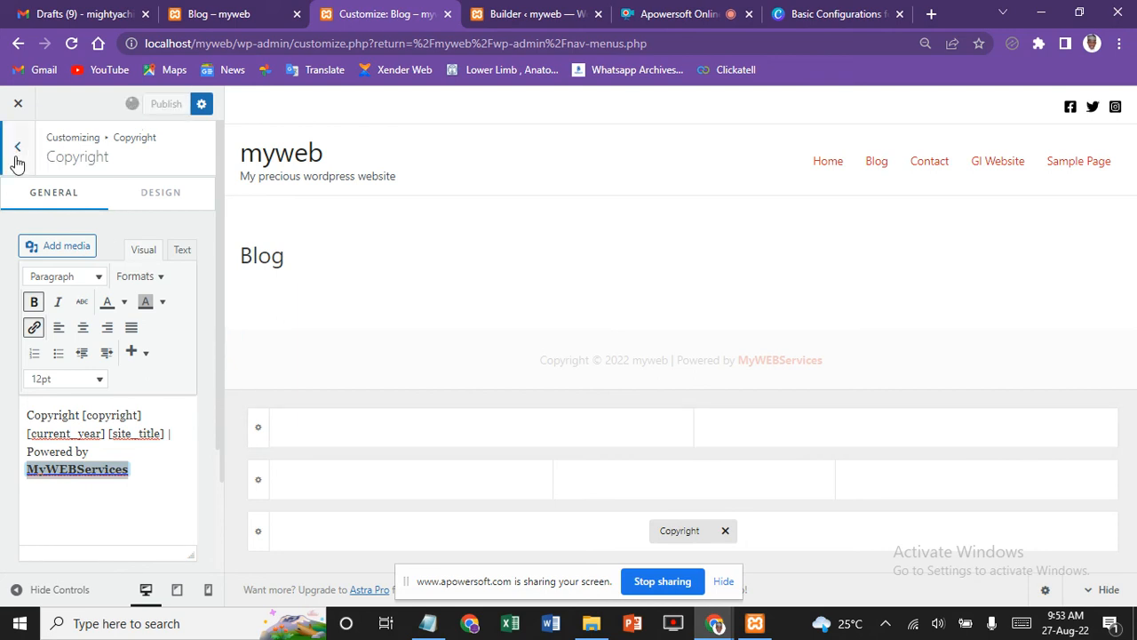
left_click(16, 151)
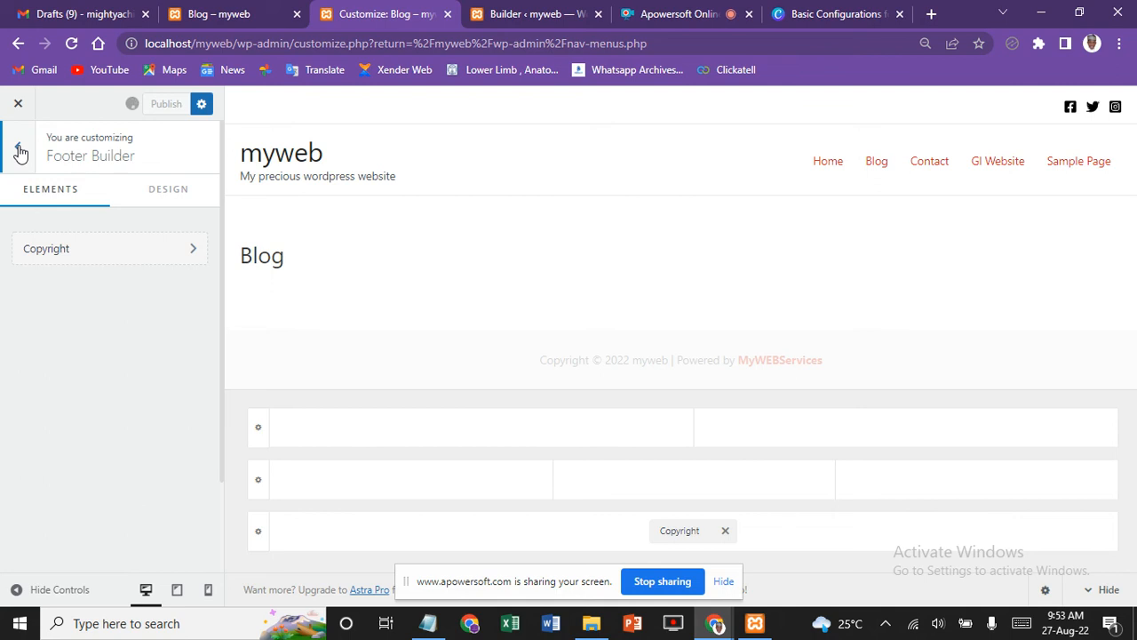
left_click(18, 151)
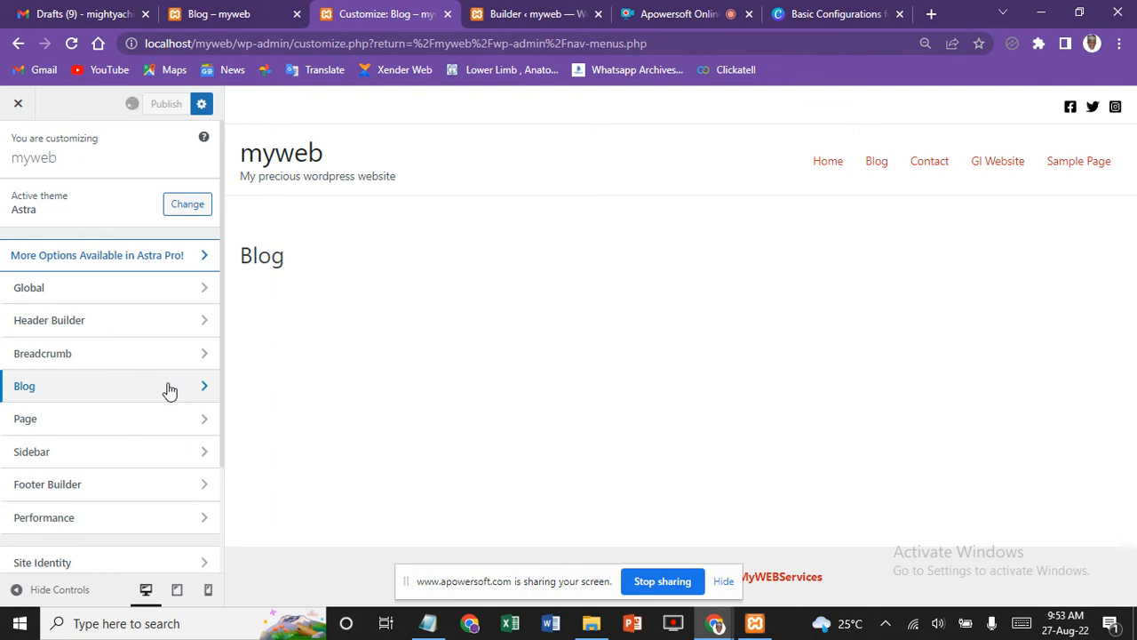
Step: Set the container layout of the Blog / Archive pages to Boxed
left_click(135, 384)
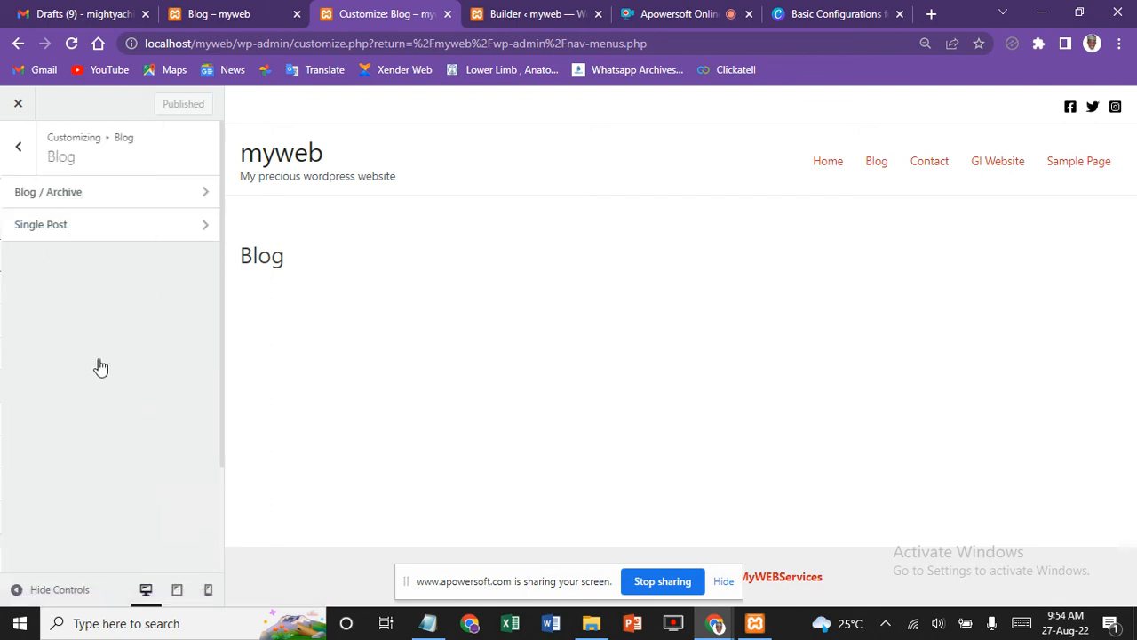
left_click(64, 207)
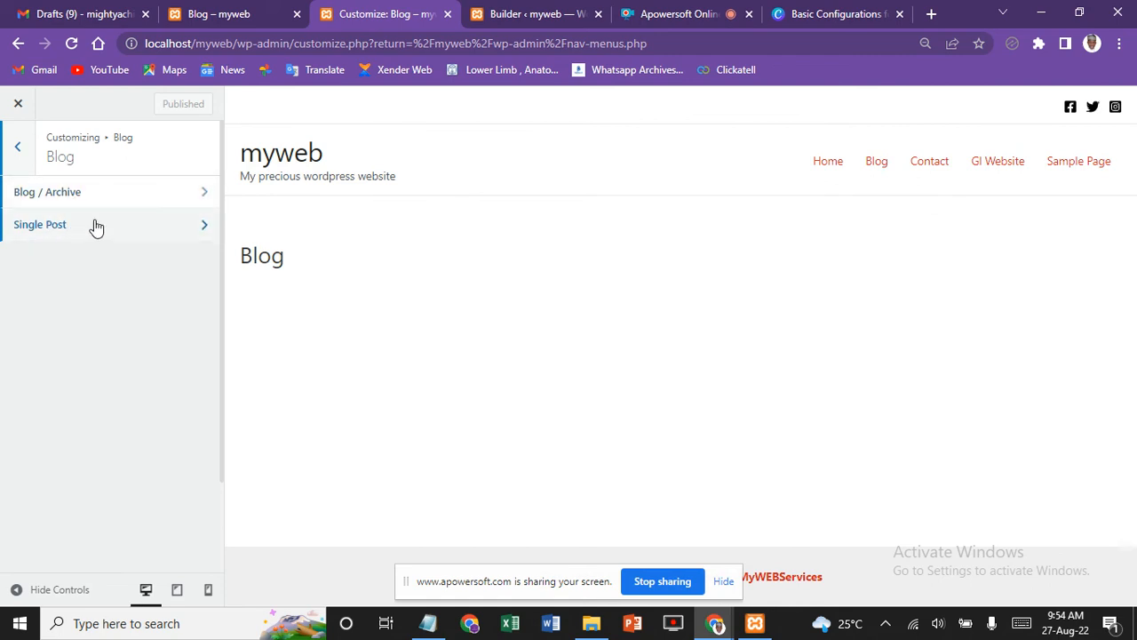
left_click(160, 191)
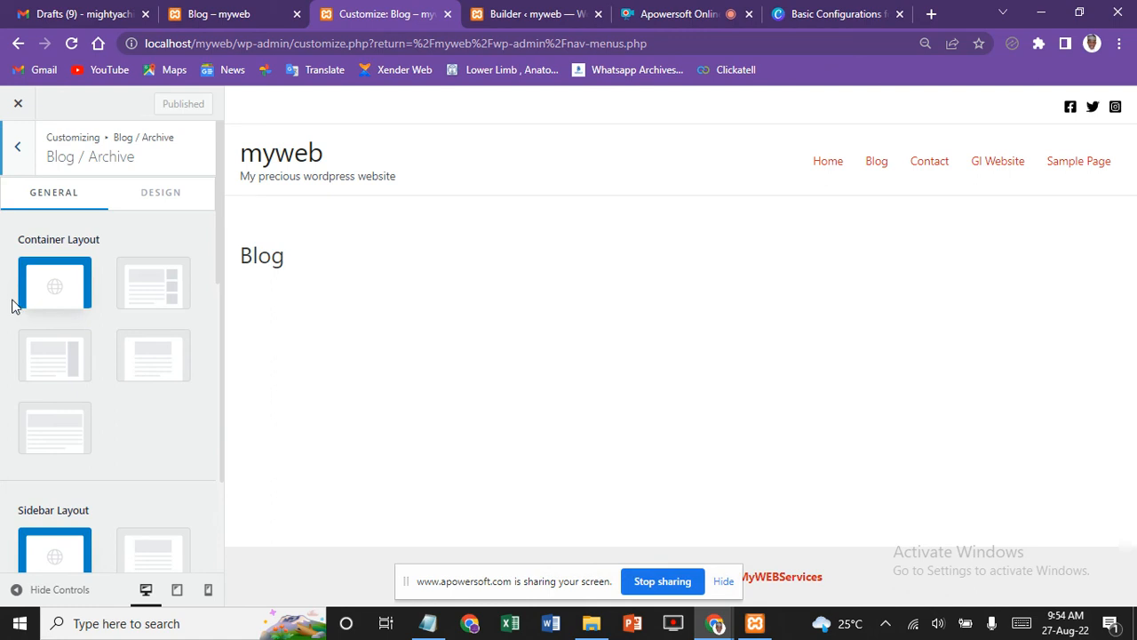
left_click(149, 294)
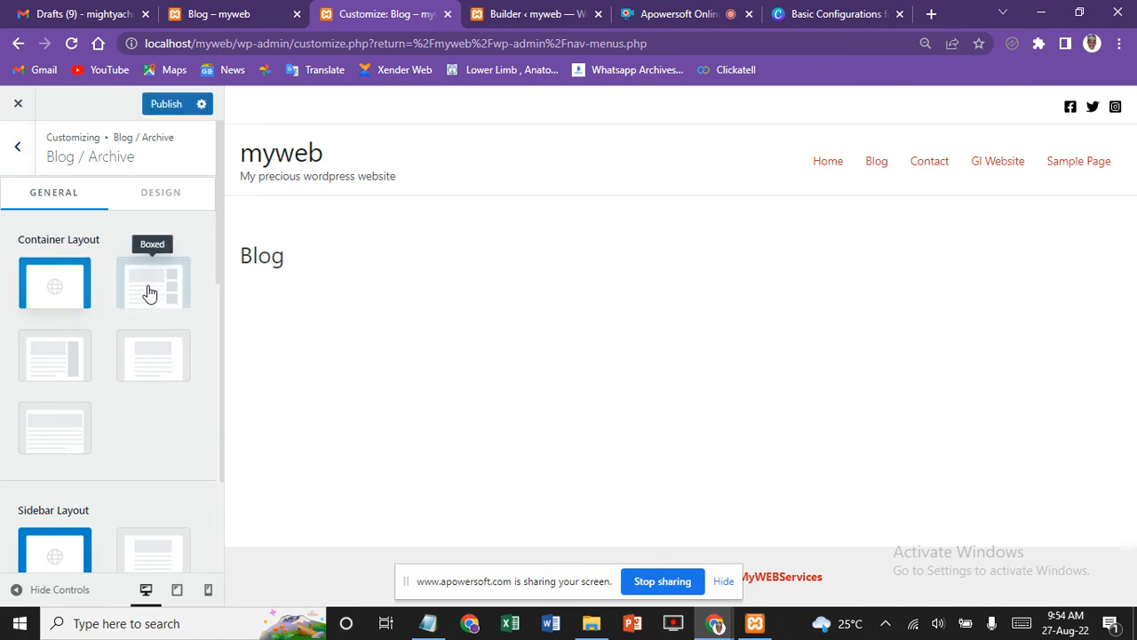
Step: Examine the Blog / Archive sidebar, content width, post structure and meta settings, with the Home page loaded in the preview
scroll(149, 293, "down", 1)
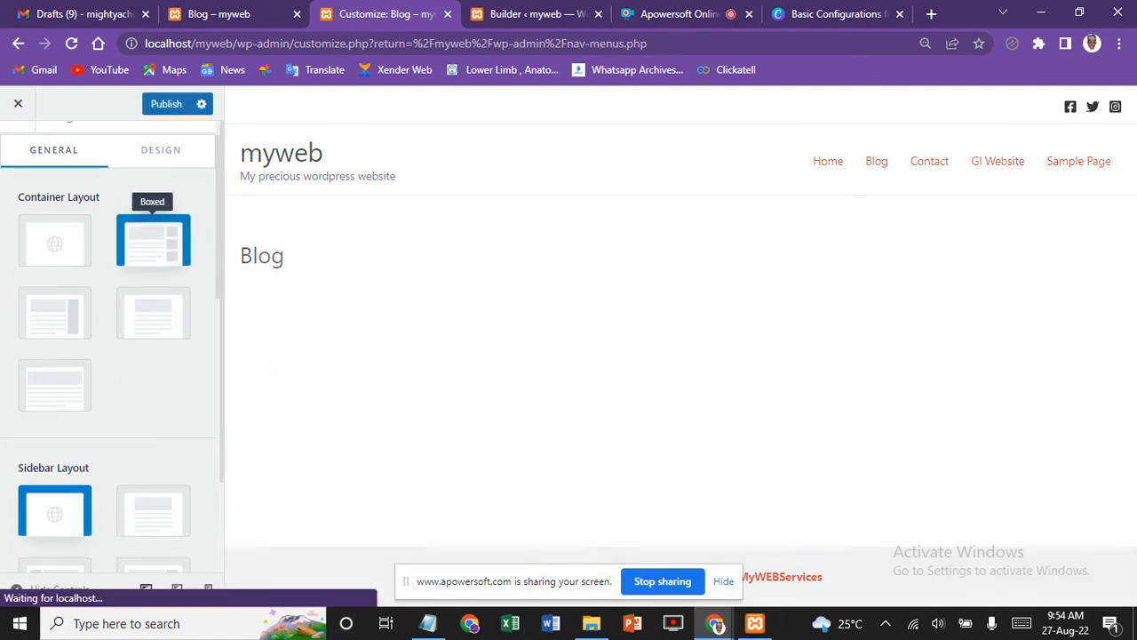
scroll(2, 349, "down", 1)
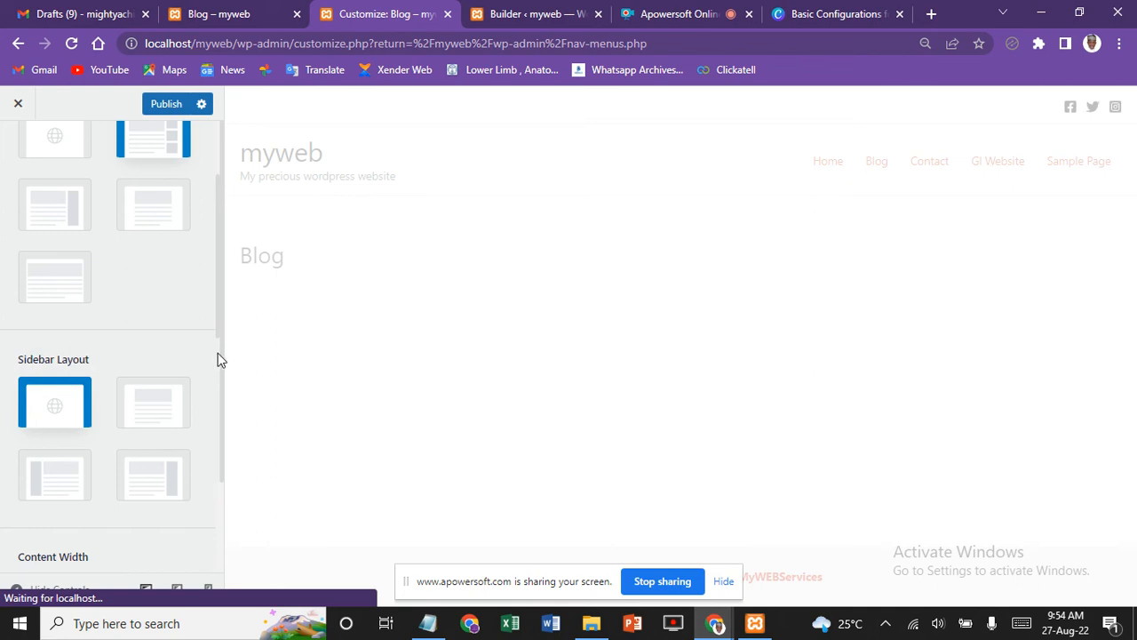
scroll(220, 359, "down", 4)
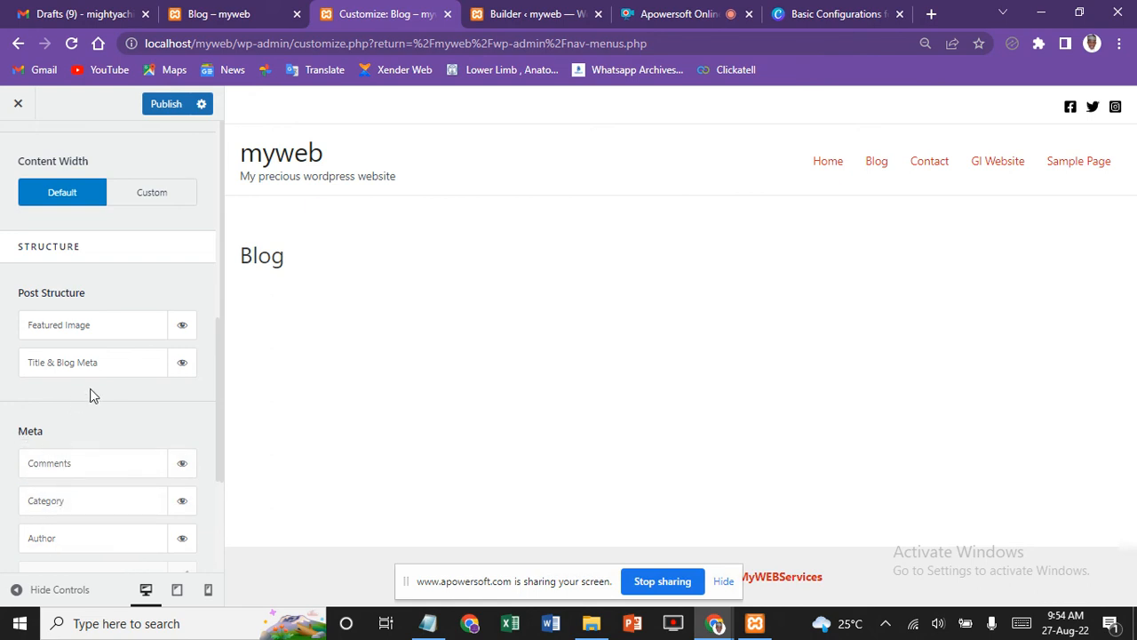
left_click(825, 163)
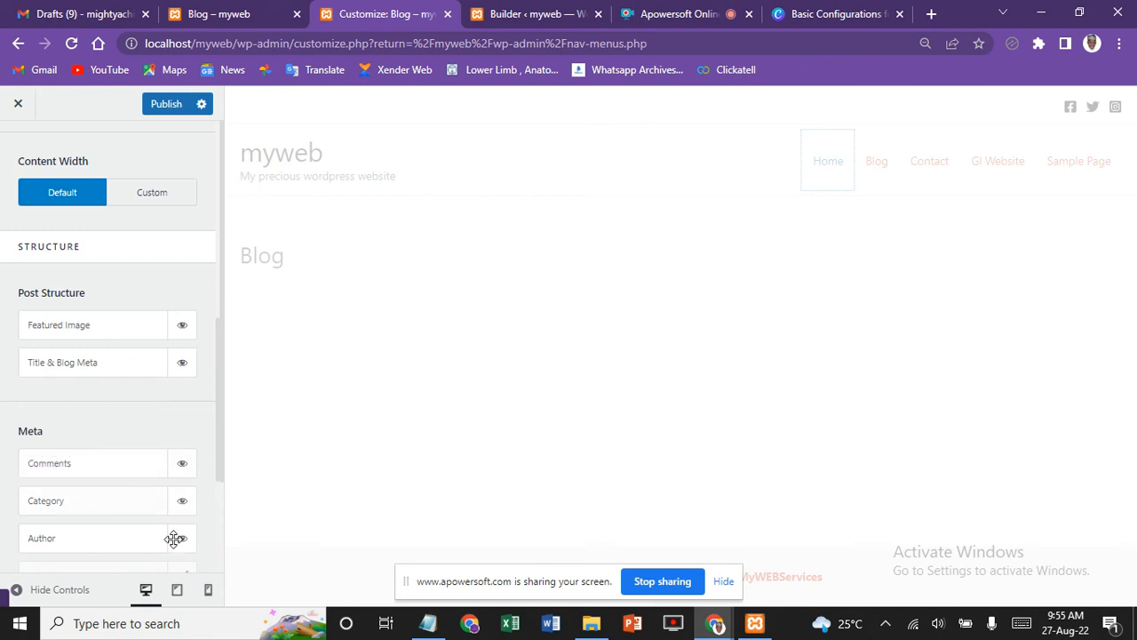
scroll(221, 506, "down", 3)
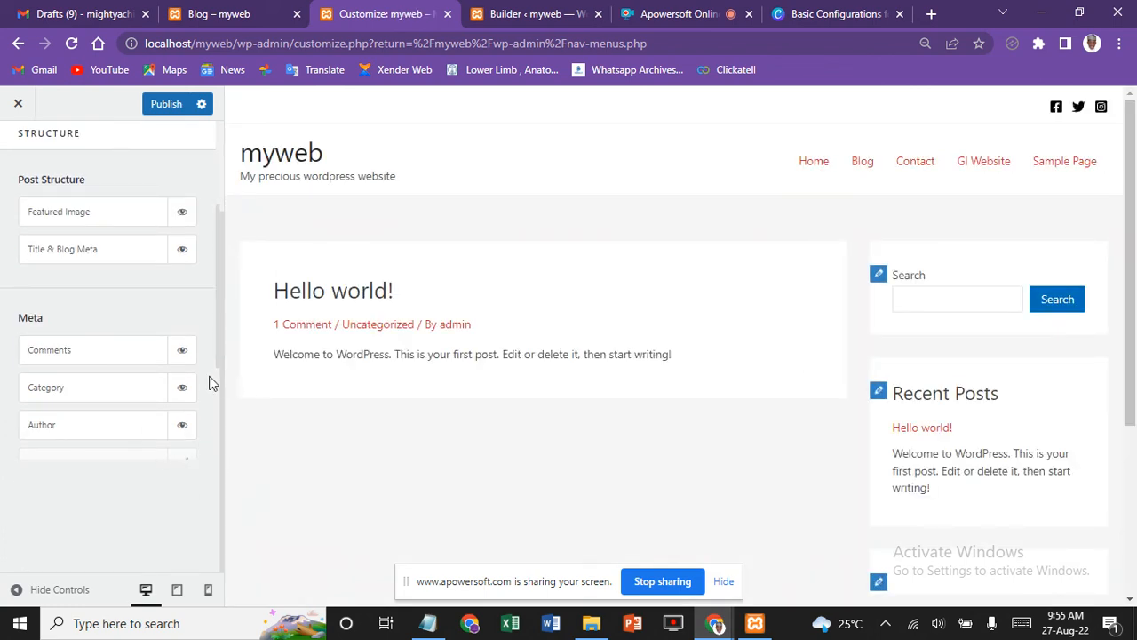
Step: Show the publish date and hide the comments in the Blog / Archive post meta
scroll(219, 387, "down", 5)
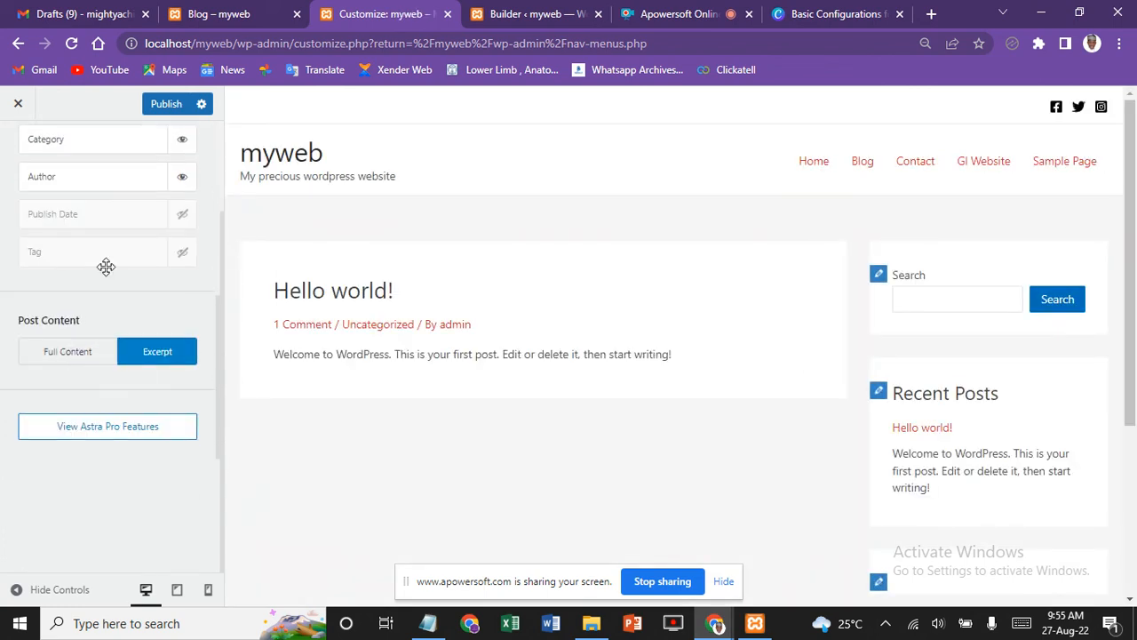
left_click(182, 216)
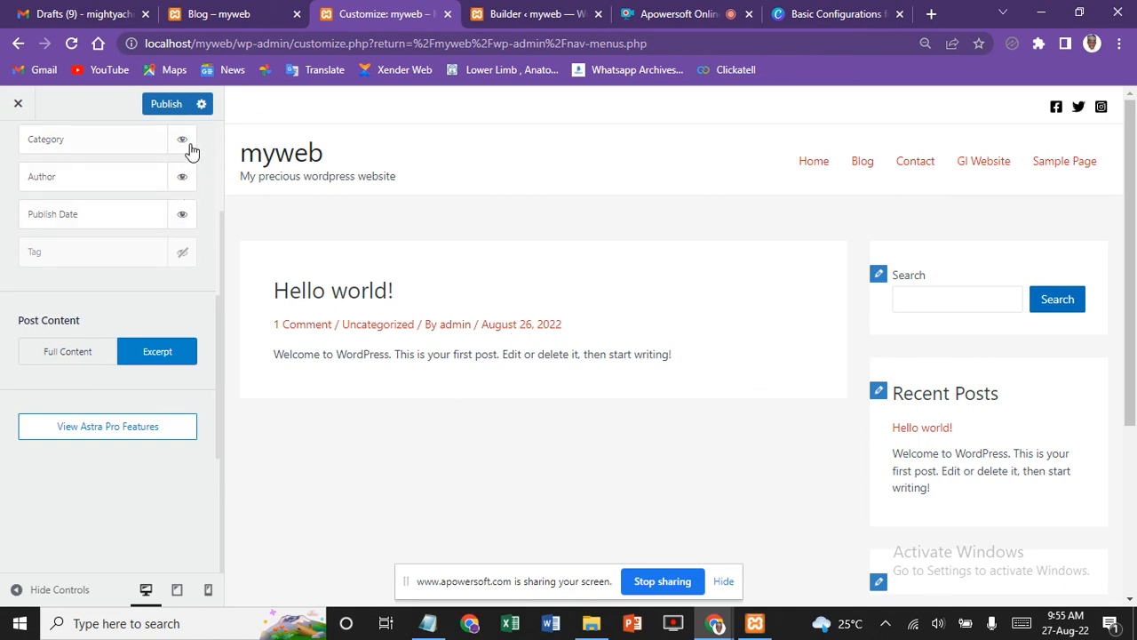
scroll(212, 197, "up", 2)
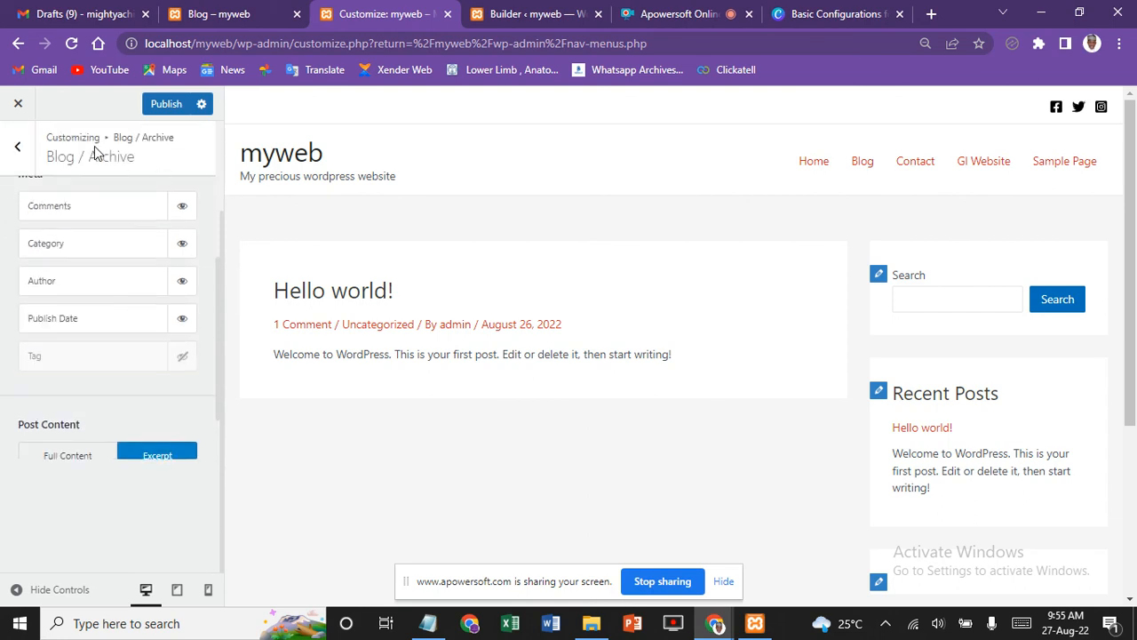
left_click(181, 210)
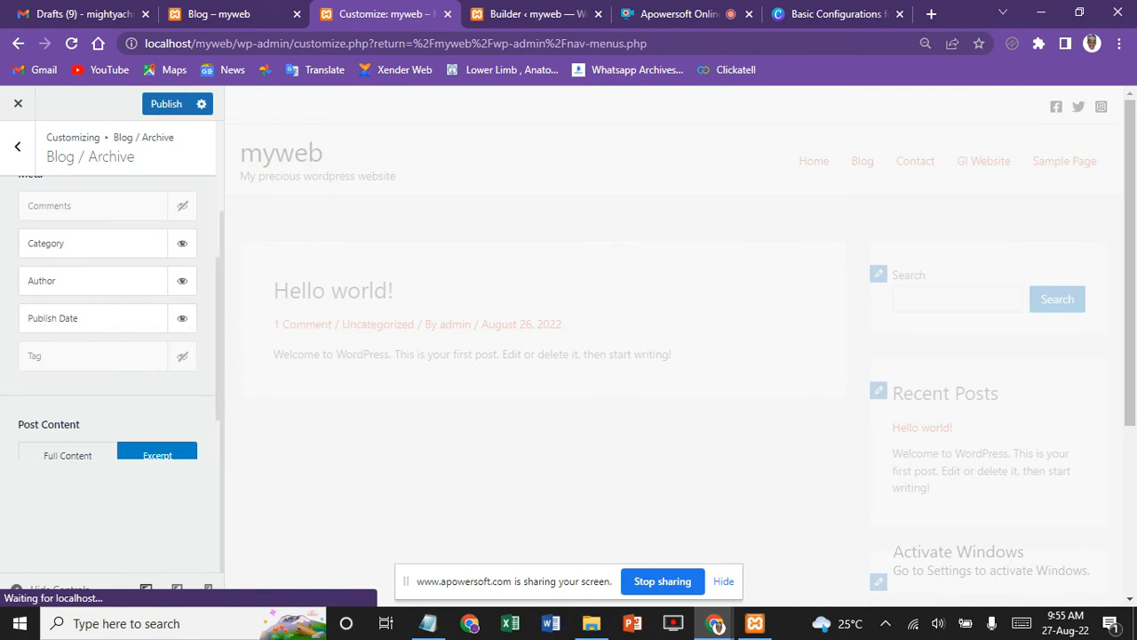
Step: Try the Full Content option for the archive's post content and switch back to Excerpt
scroll(70, 381, "down", 1)
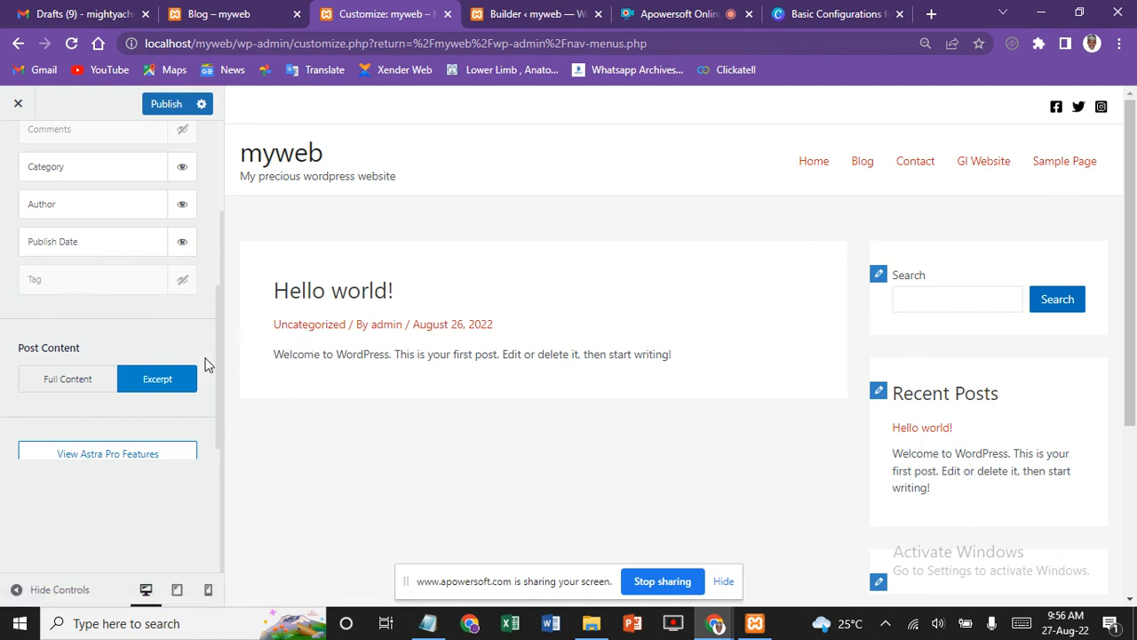
left_click(64, 382)
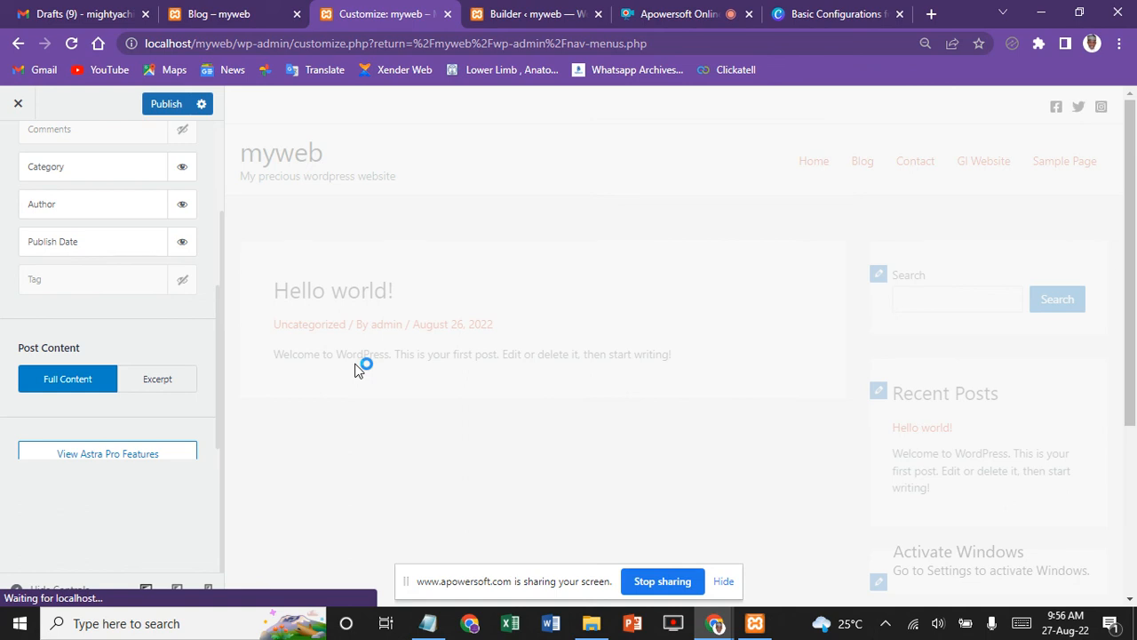
left_click(158, 380)
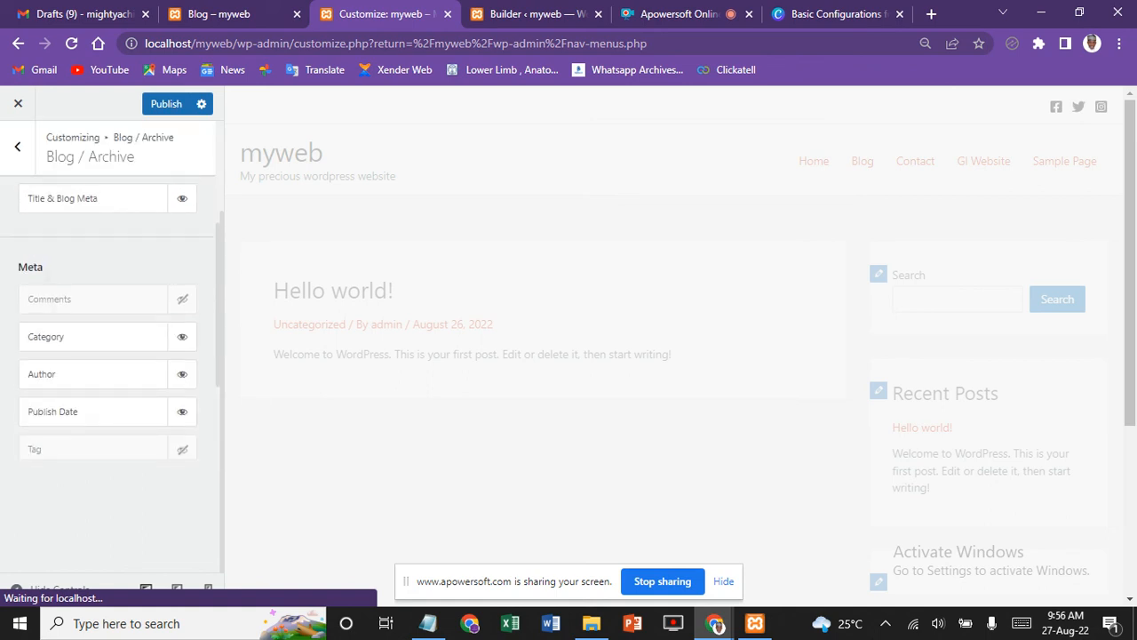
Step: Publish the Blog / Archive changes and return to the Blog section list
scroll(108, 329, "up", 1)
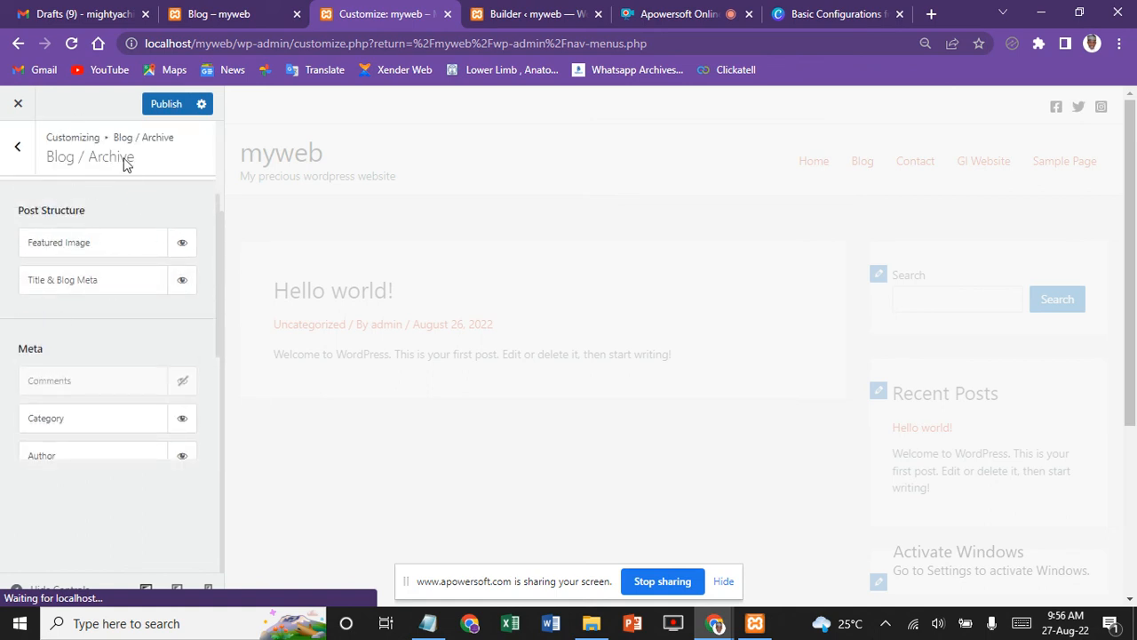
left_click(165, 105)
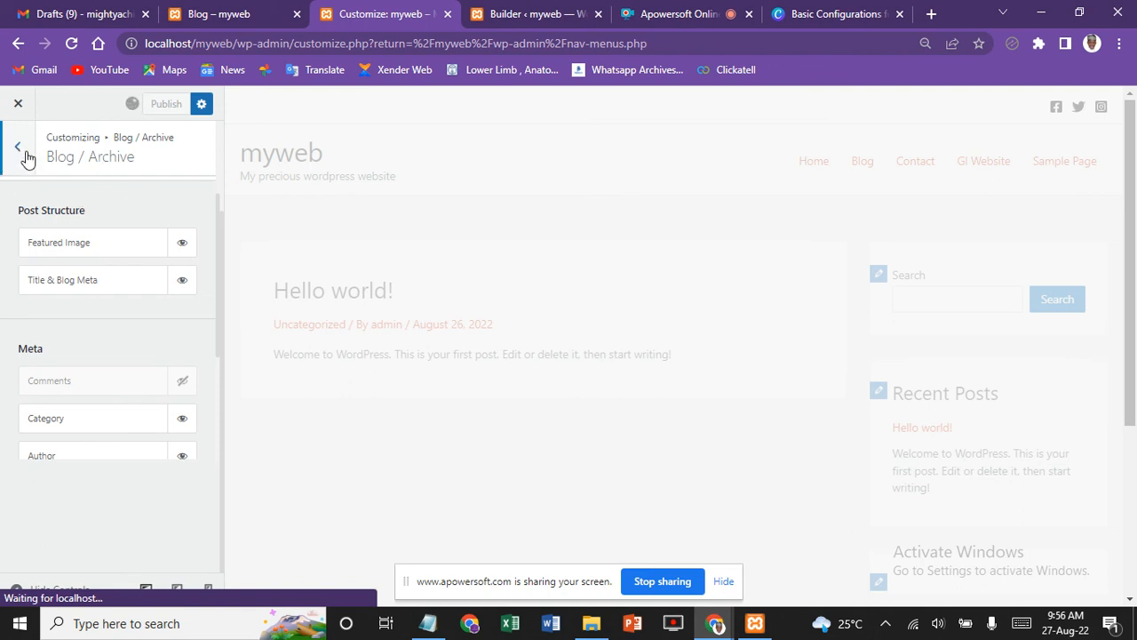
left_click(26, 155)
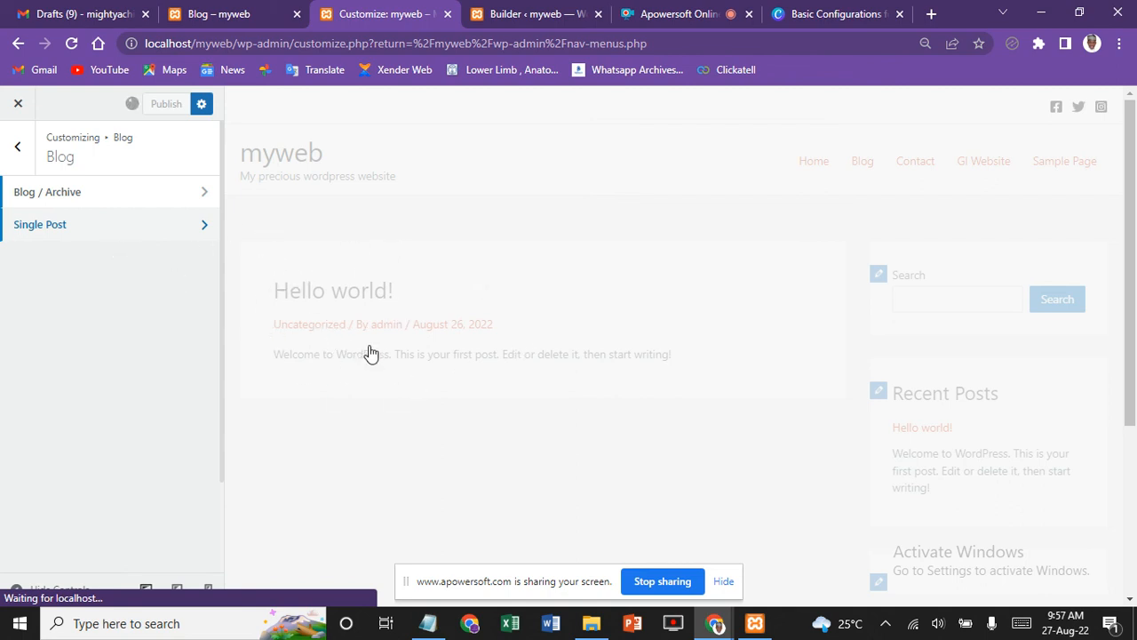
Step: Show the tag and publish date in the Single Post meta and publish the change
left_click(215, 220)
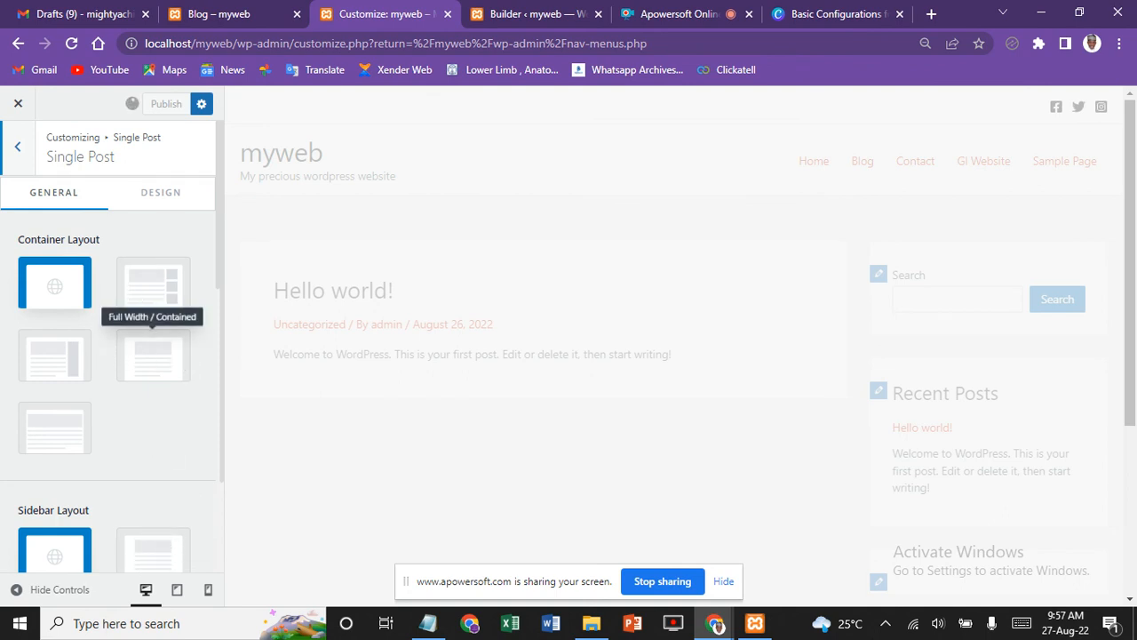
scroll(35, 373, "down", 1)
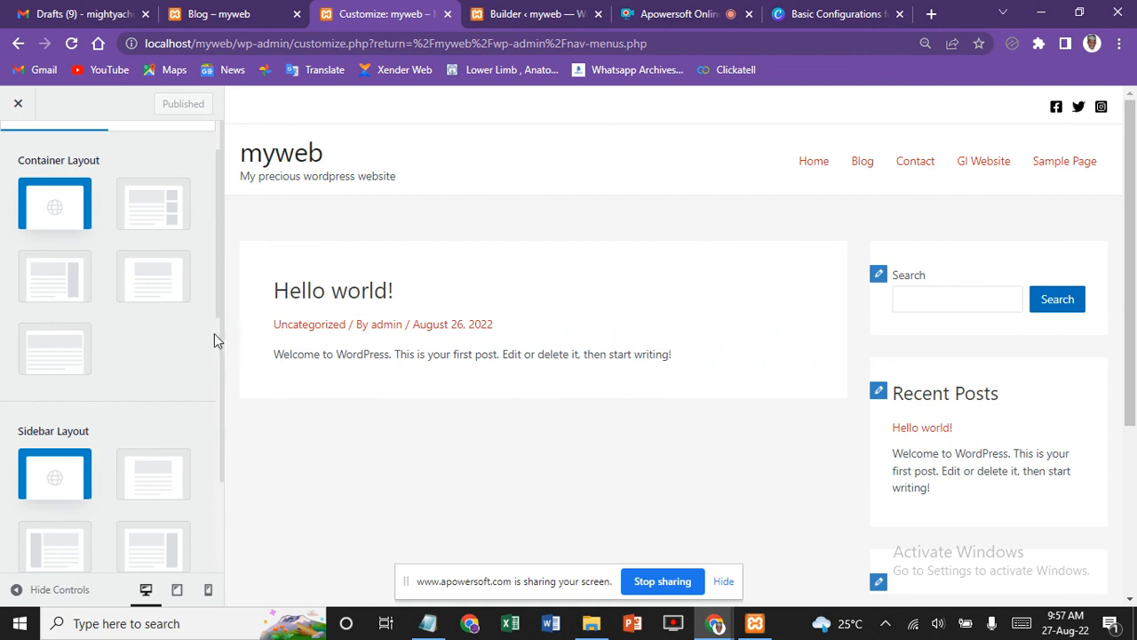
scroll(214, 333, "down", 3)
scroll(106, 364, "down", 1)
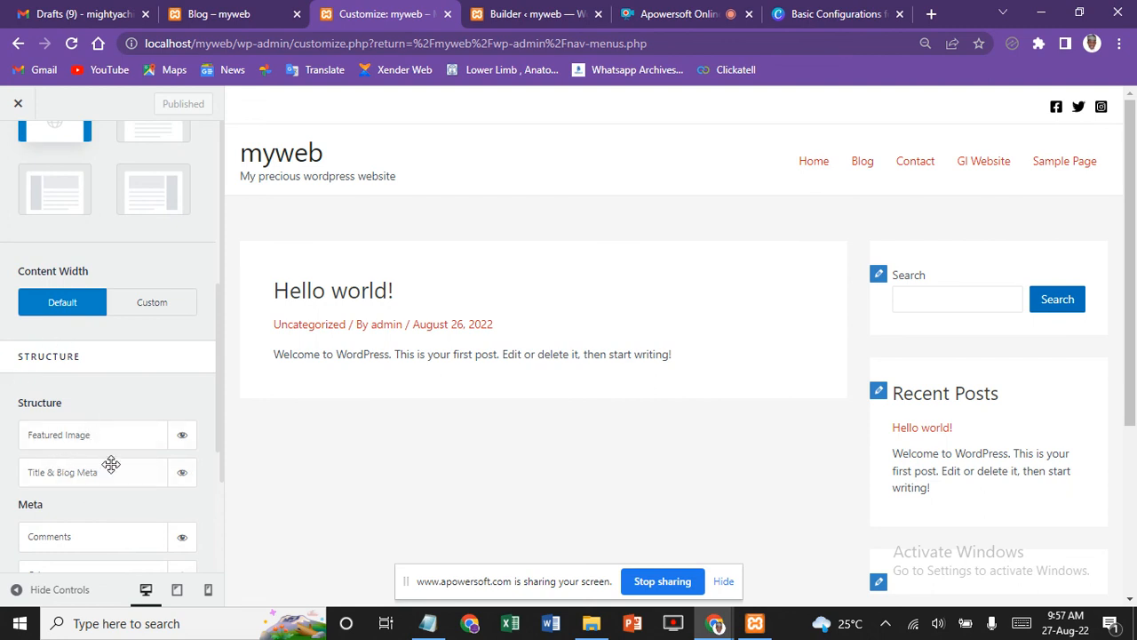
scroll(143, 440, "down", 1)
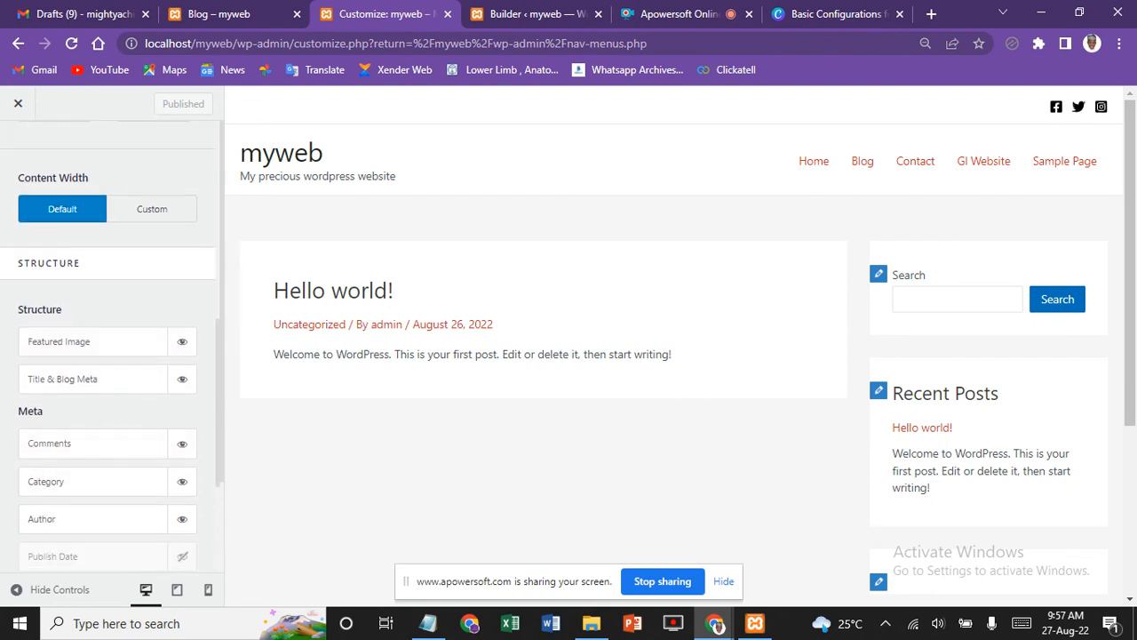
scroll(142, 443, "down", 1)
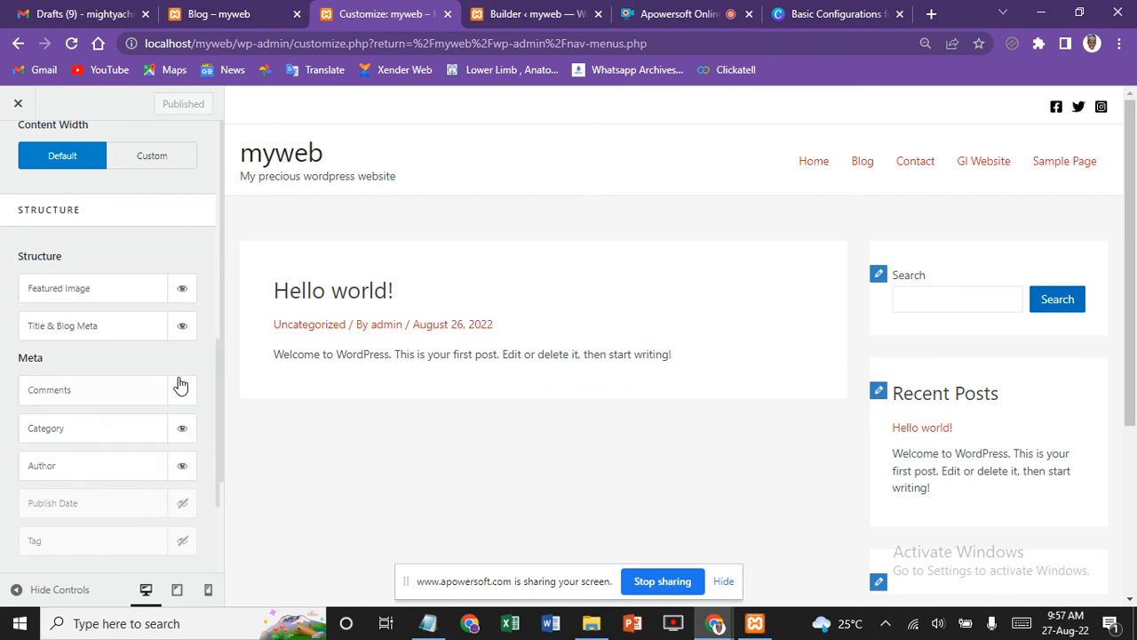
left_click(183, 544)
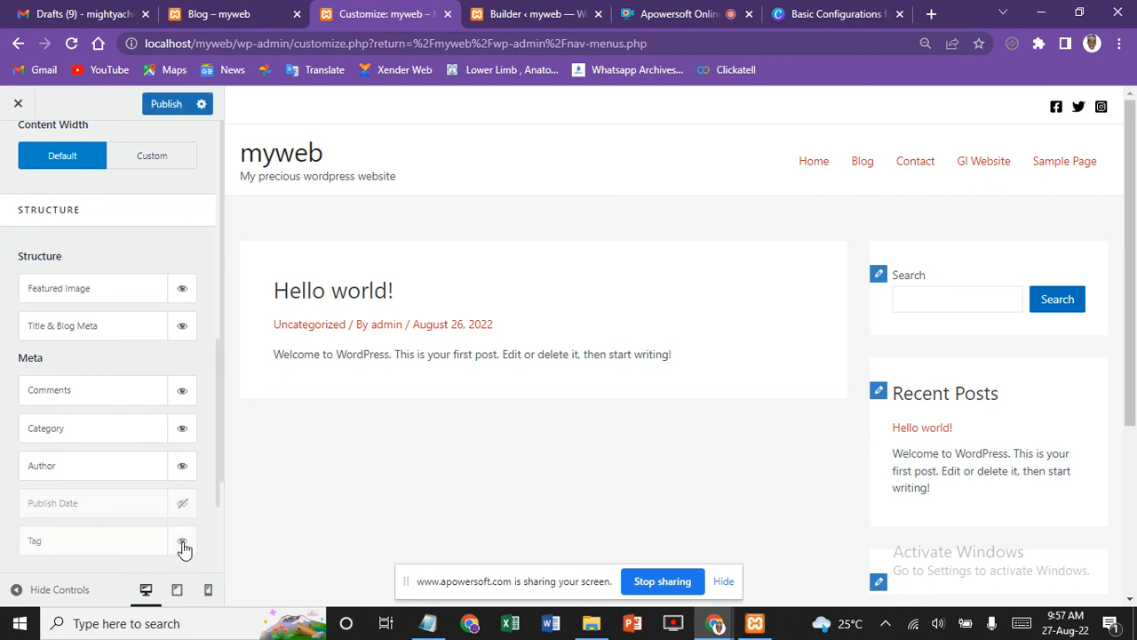
left_click(166, 104)
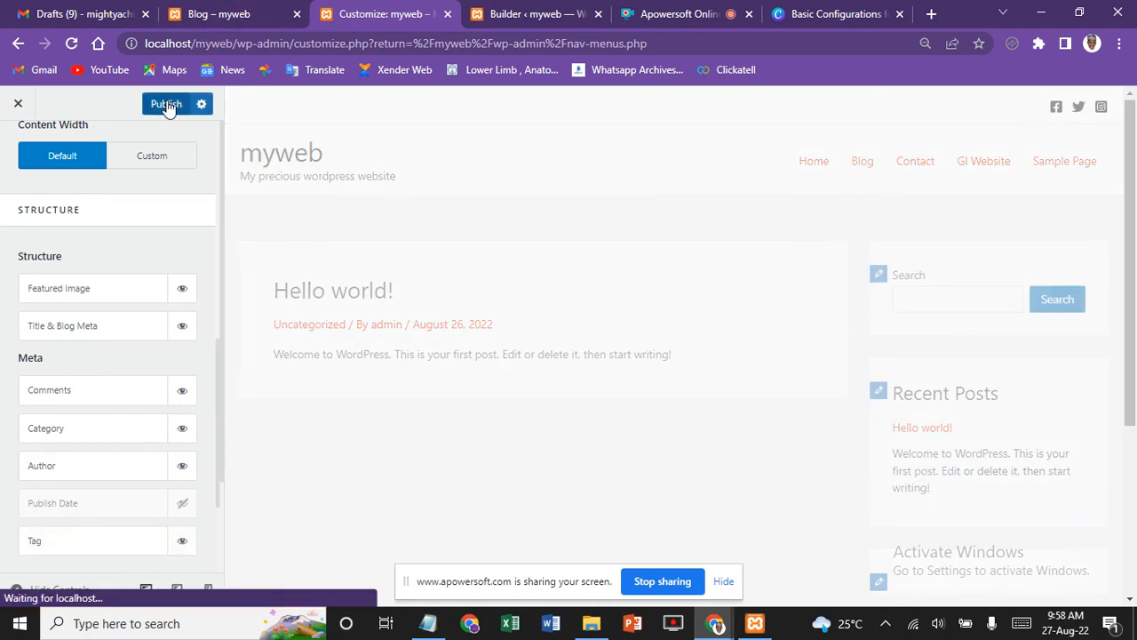
left_click(183, 504)
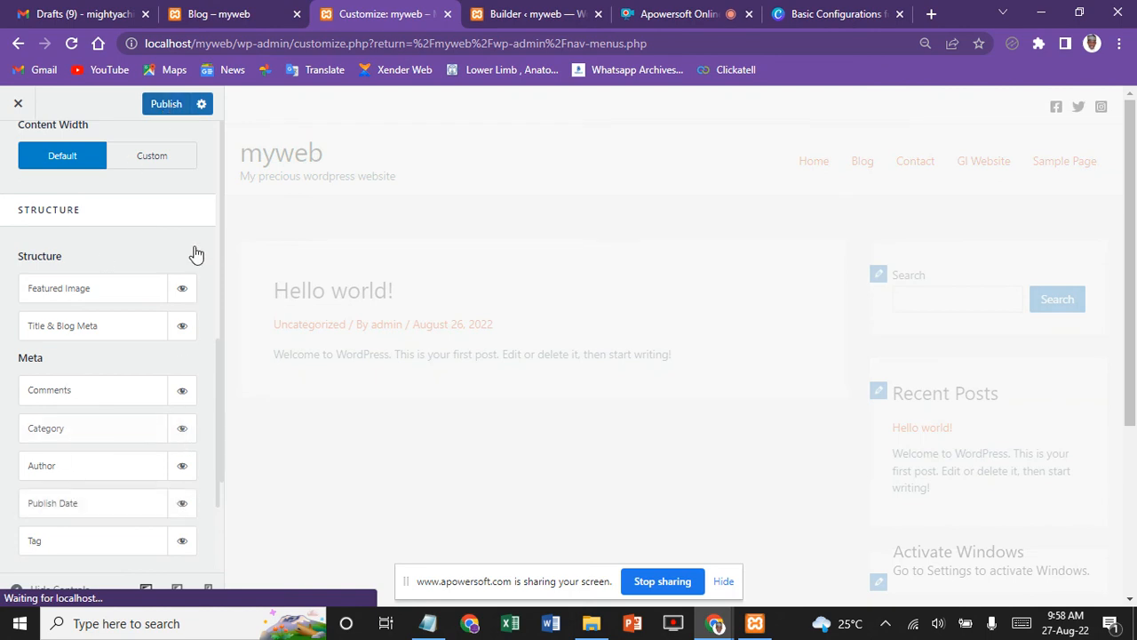
left_click(156, 104)
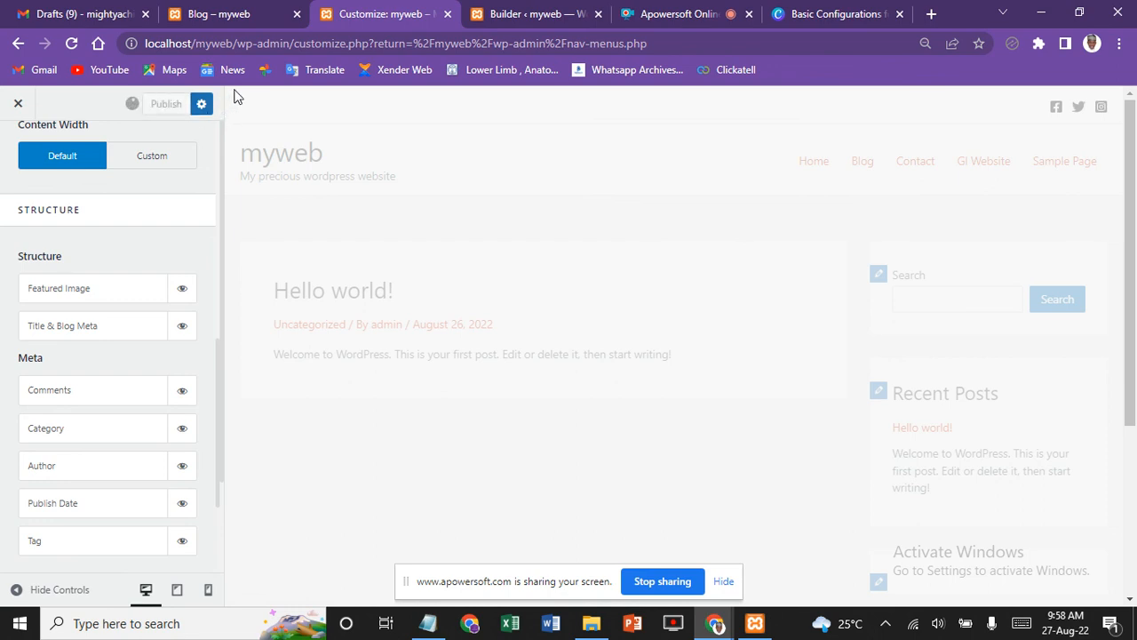
Step: Reload the live Blog page in its browser tab and return to the customizer
left_click(233, 14)
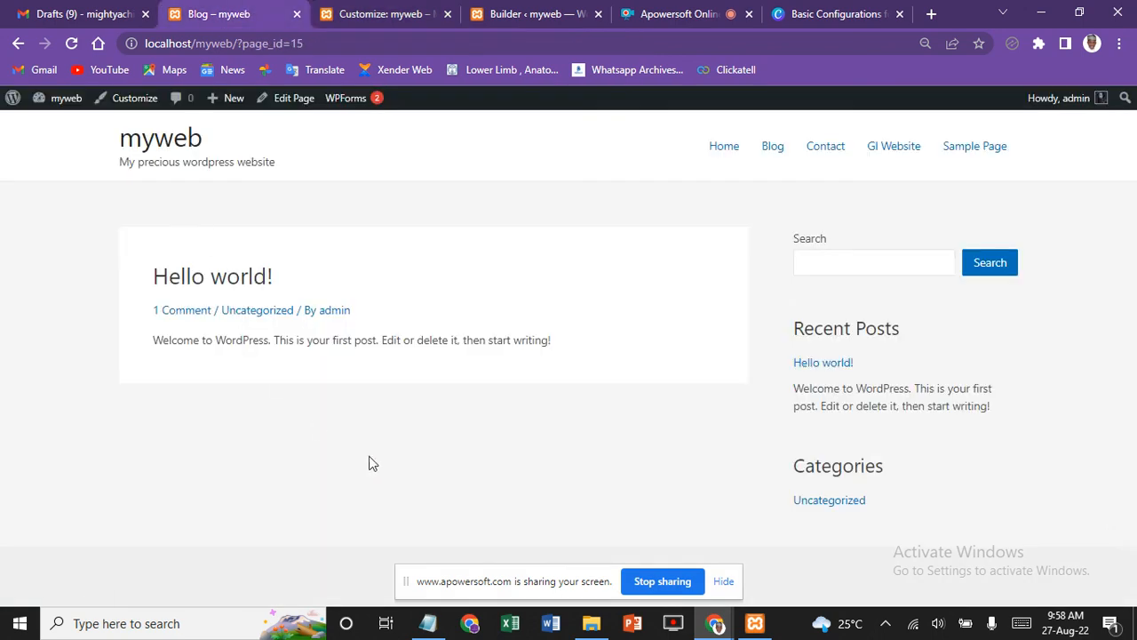
key("F5")
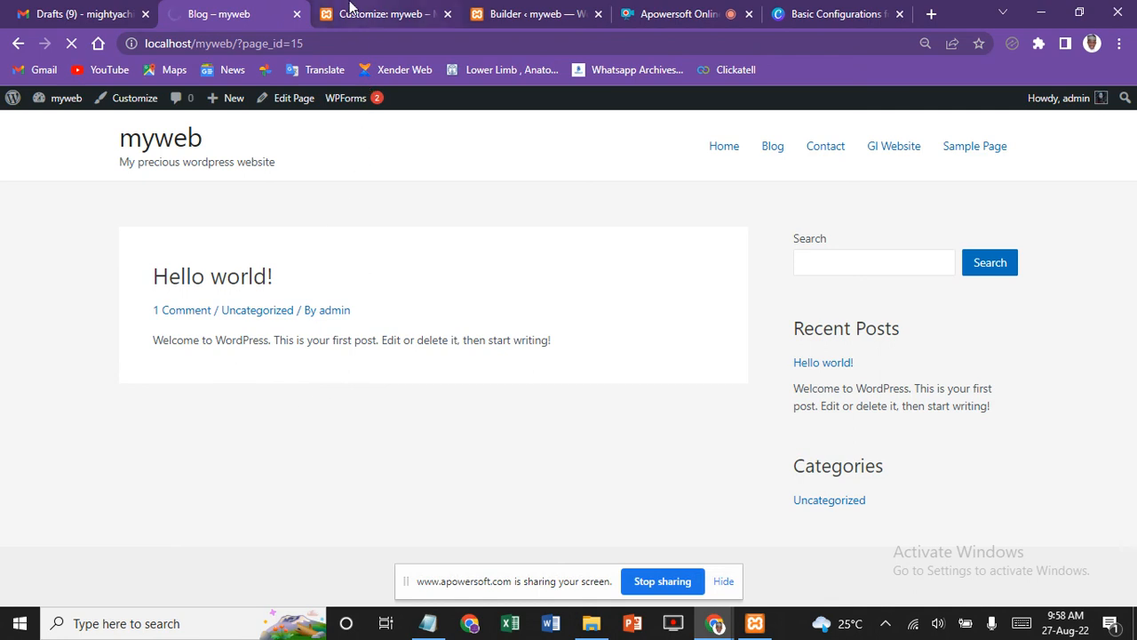
left_click(349, 11)
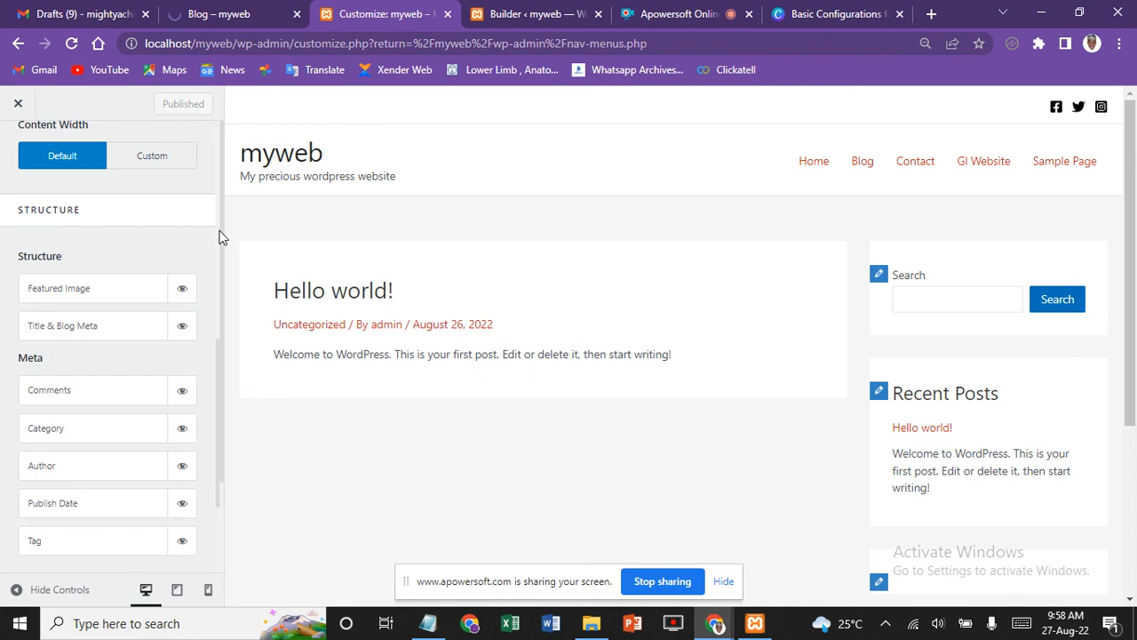
Step: Leave the Single Post settings and return to the main list of customization sections
scroll(107, 355, "up", 5)
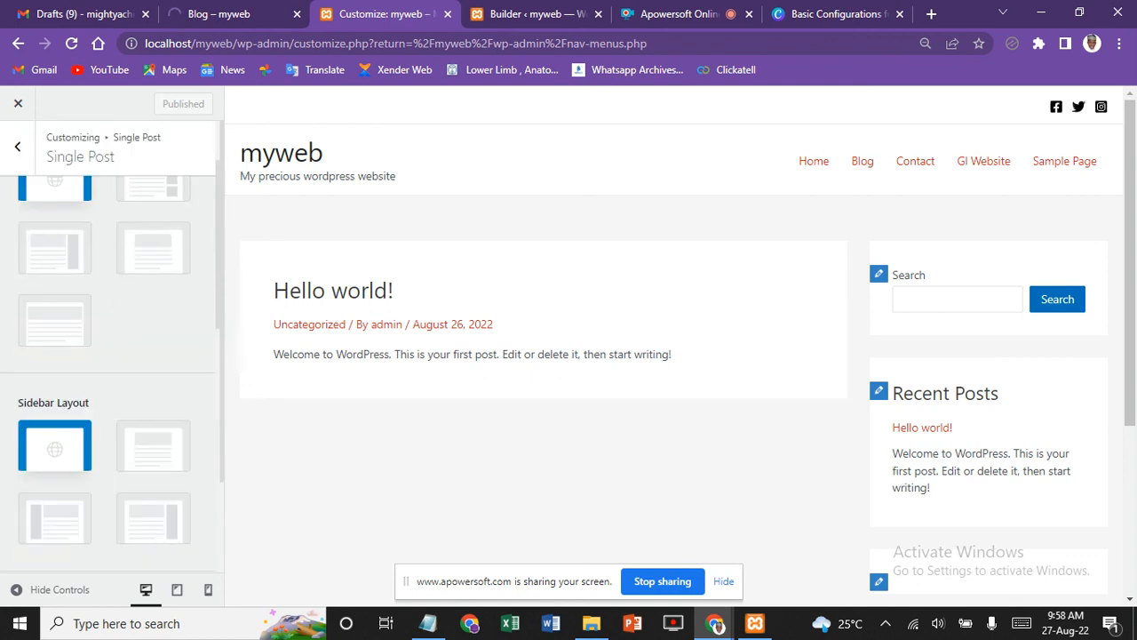
scroll(6, 227, "up", 1)
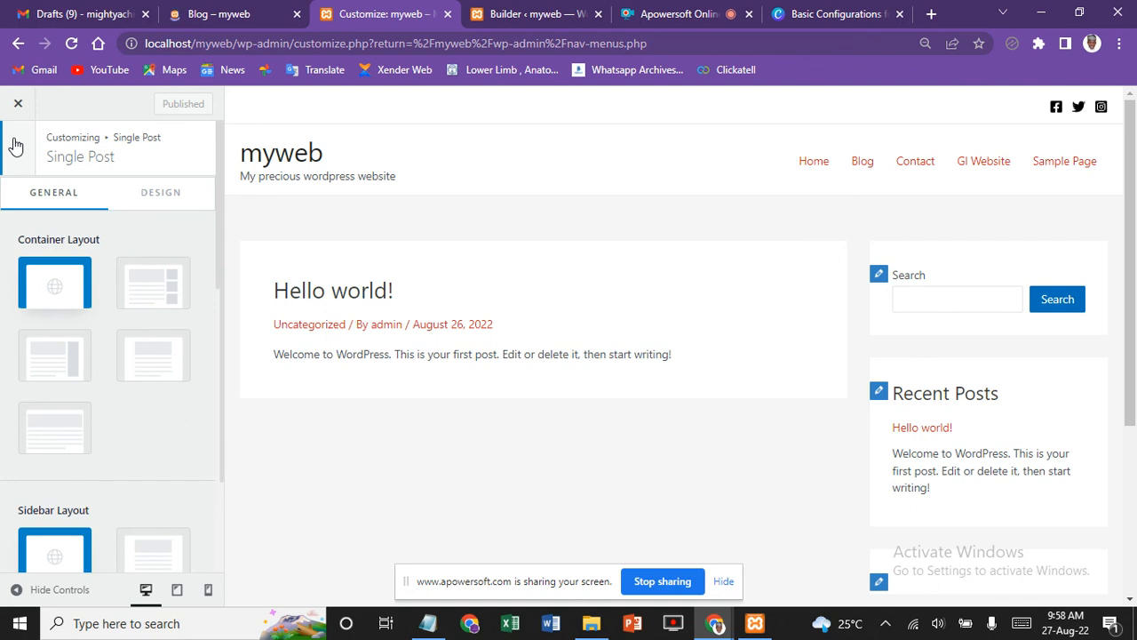
left_click(15, 146)
mouse_move(698, 9)
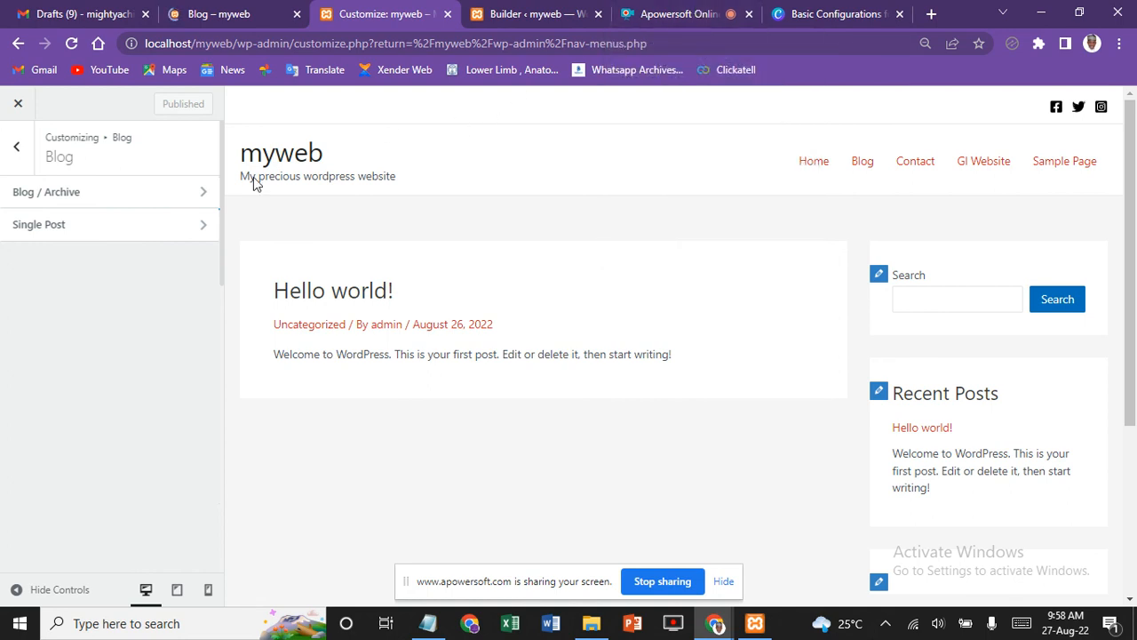
left_click(18, 151)
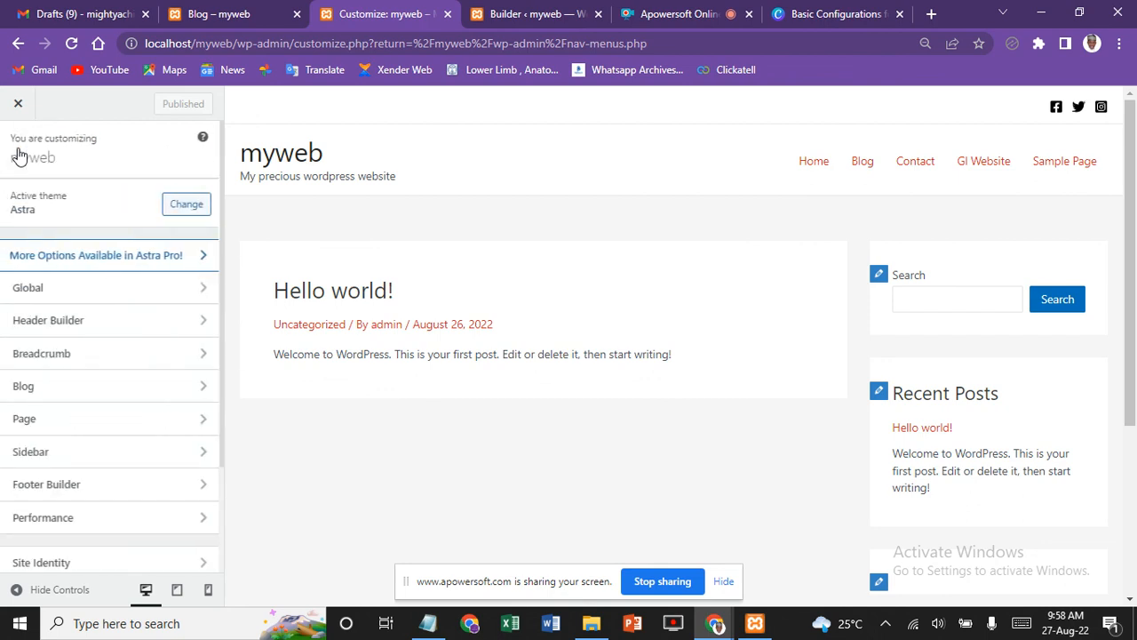
Step: Examine the container and sidebar layout settings for pages and return to the main list of customization sections
left_click(77, 426)
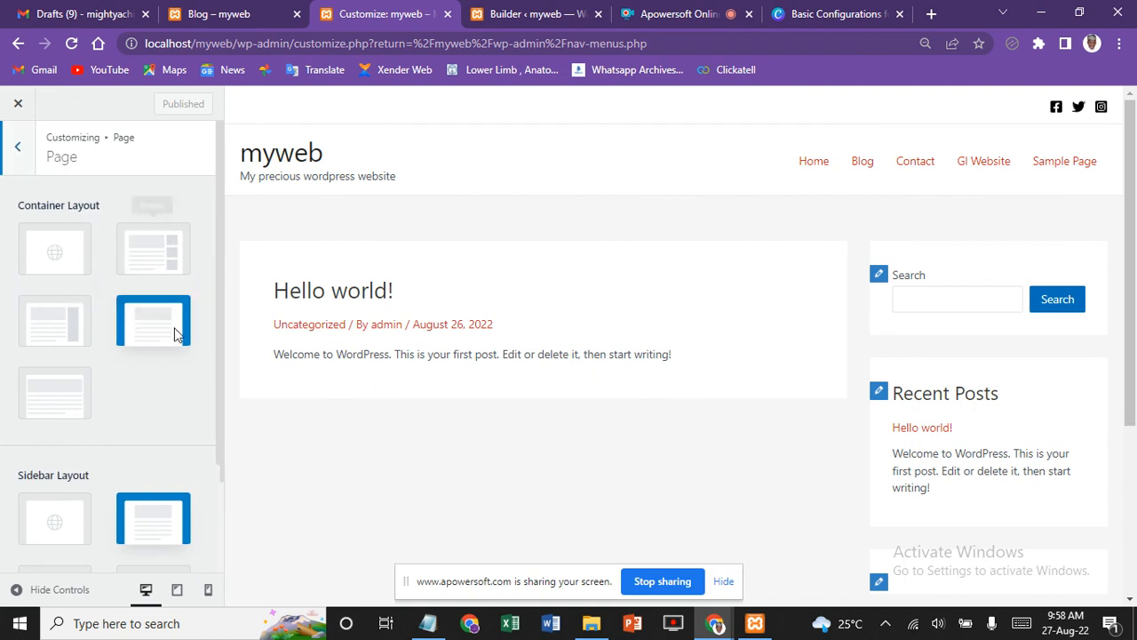
scroll(214, 417, "down", 3)
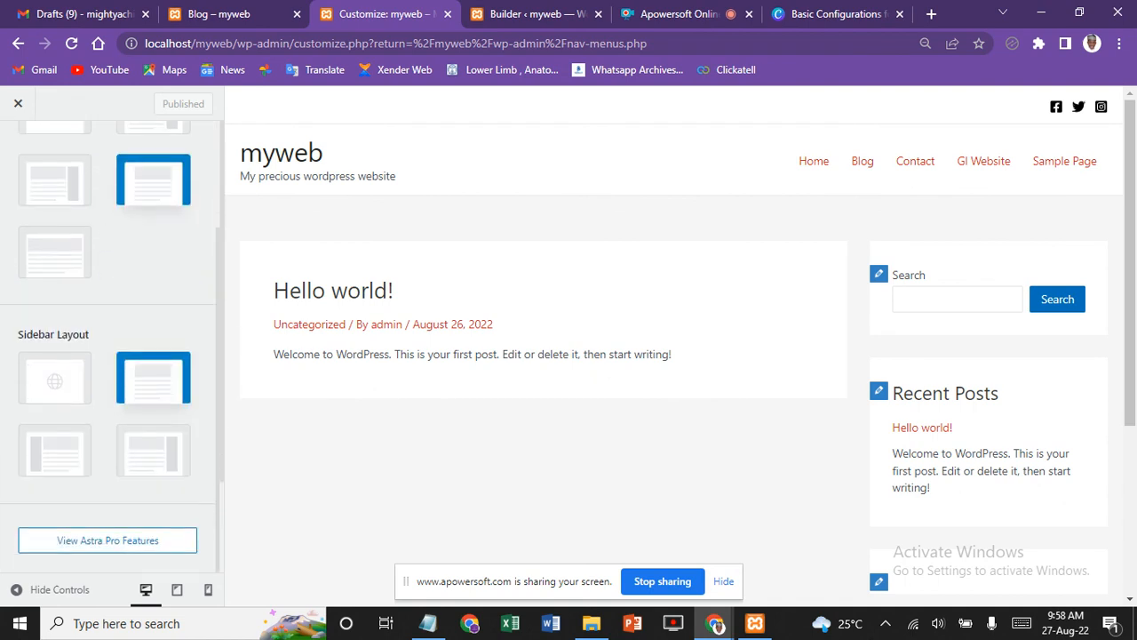
scroll(137, 431, "up", 3)
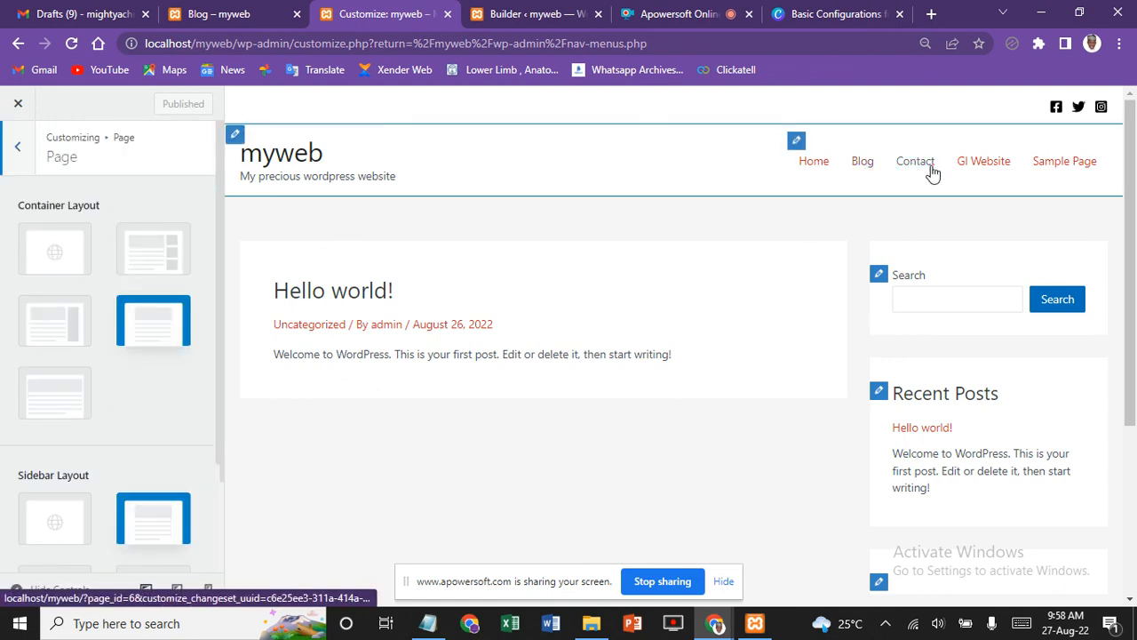
left_click_drag(932, 169, 773, 175)
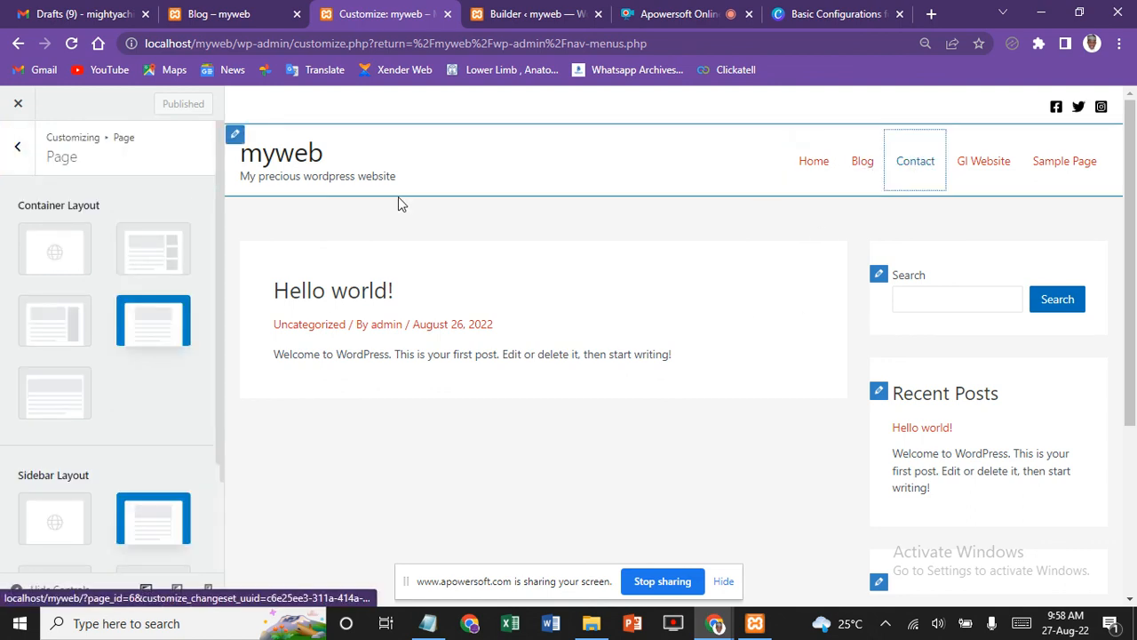
left_click(22, 149)
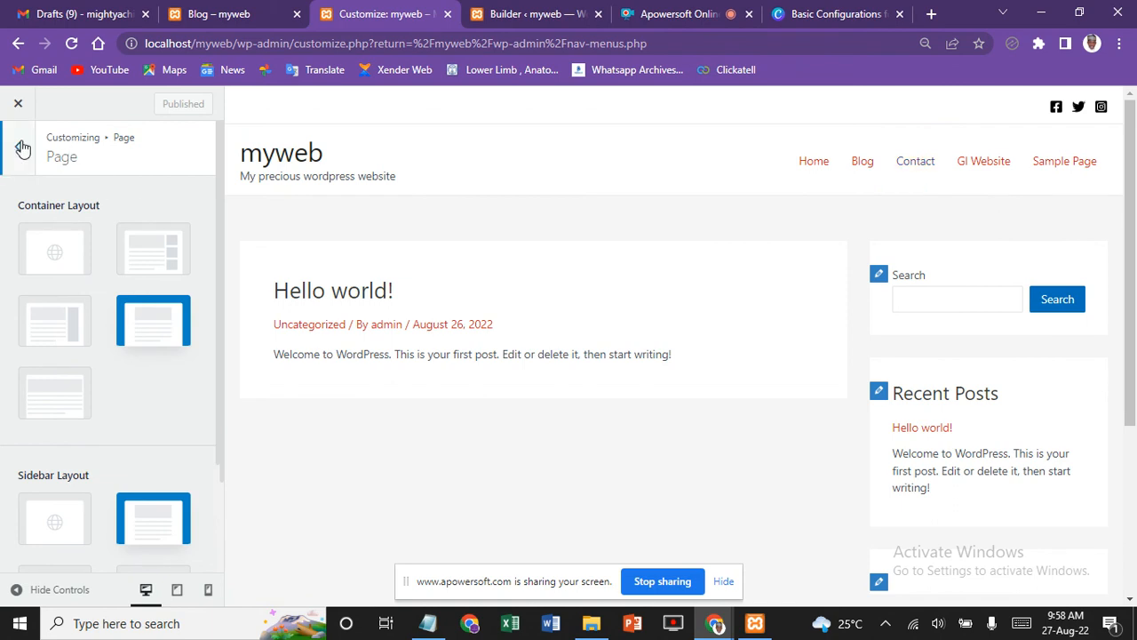
left_click(22, 148)
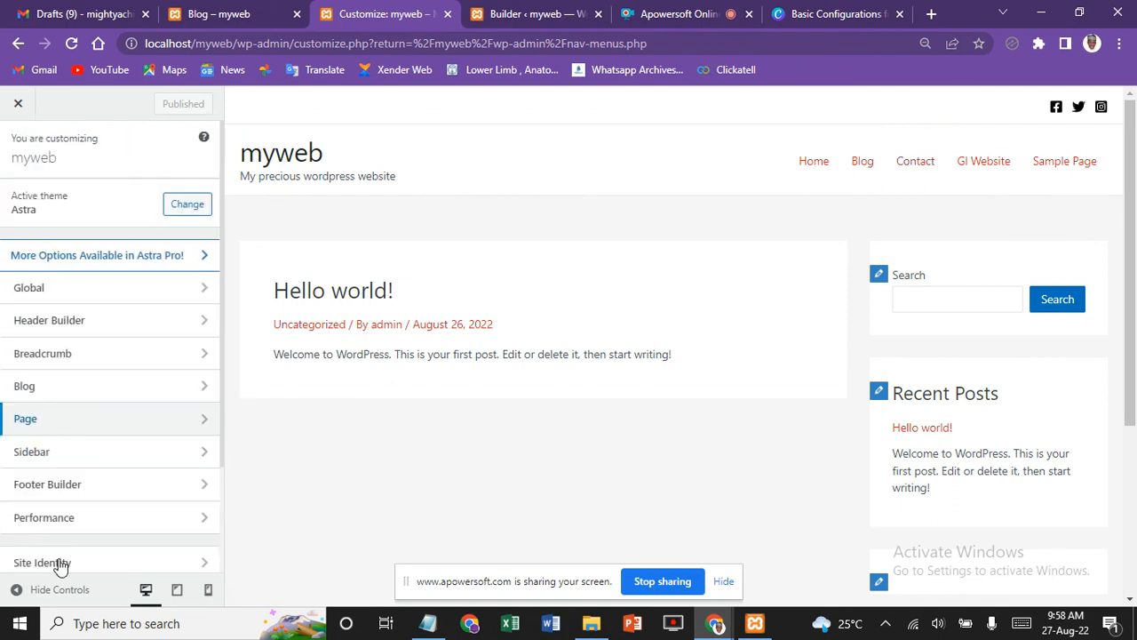
Step: Examine the default layout and width settings of the Sidebar section
left_click(99, 460)
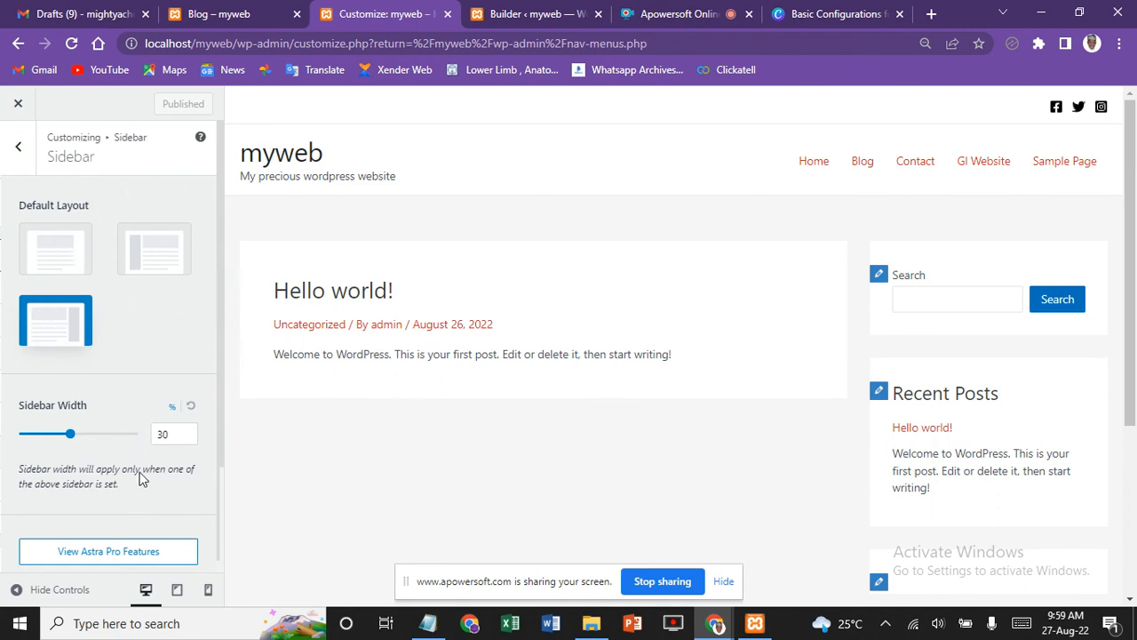
scroll(170, 436, "down", 1)
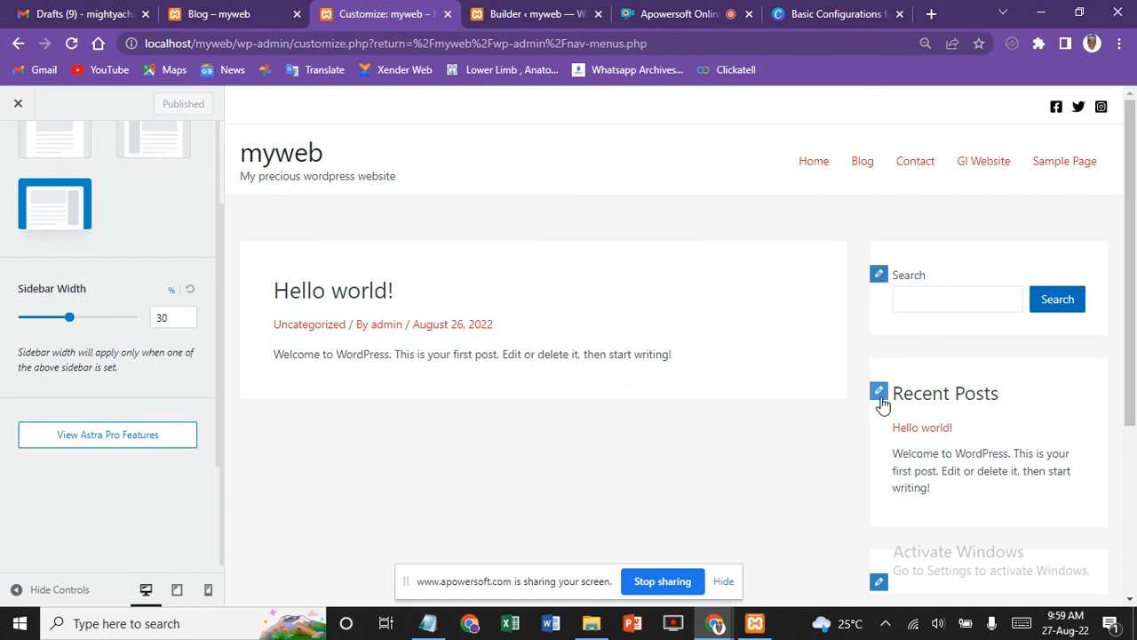
scroll(76, 481, "down", 1)
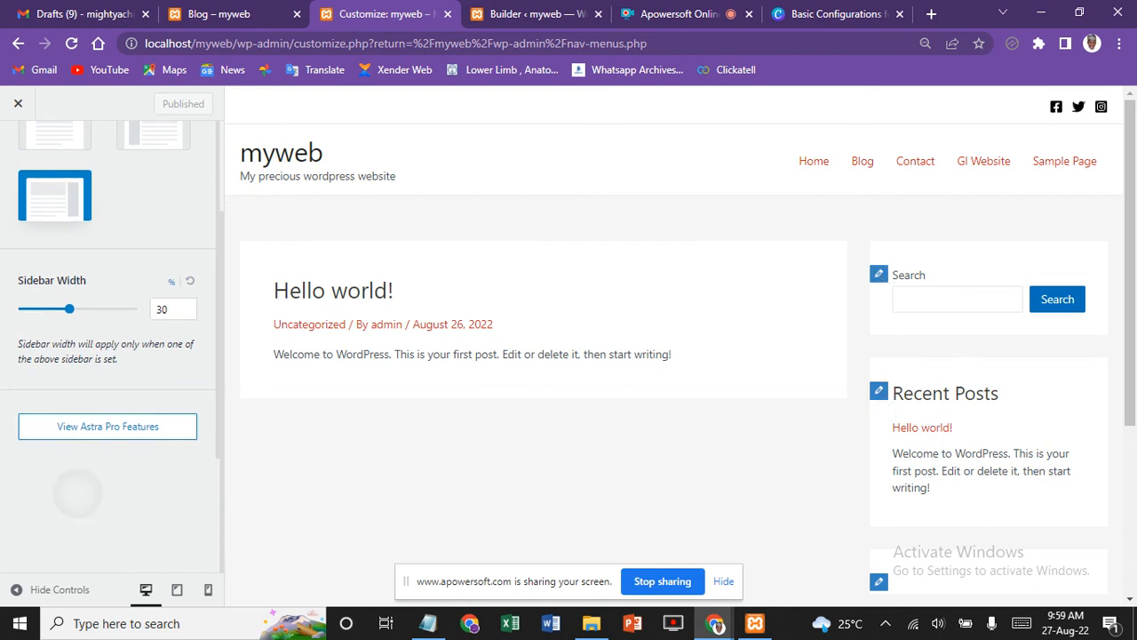
Step: Leave the Sidebar settings and return to the main list of customization sections
scroll(107, 356, "up", 2)
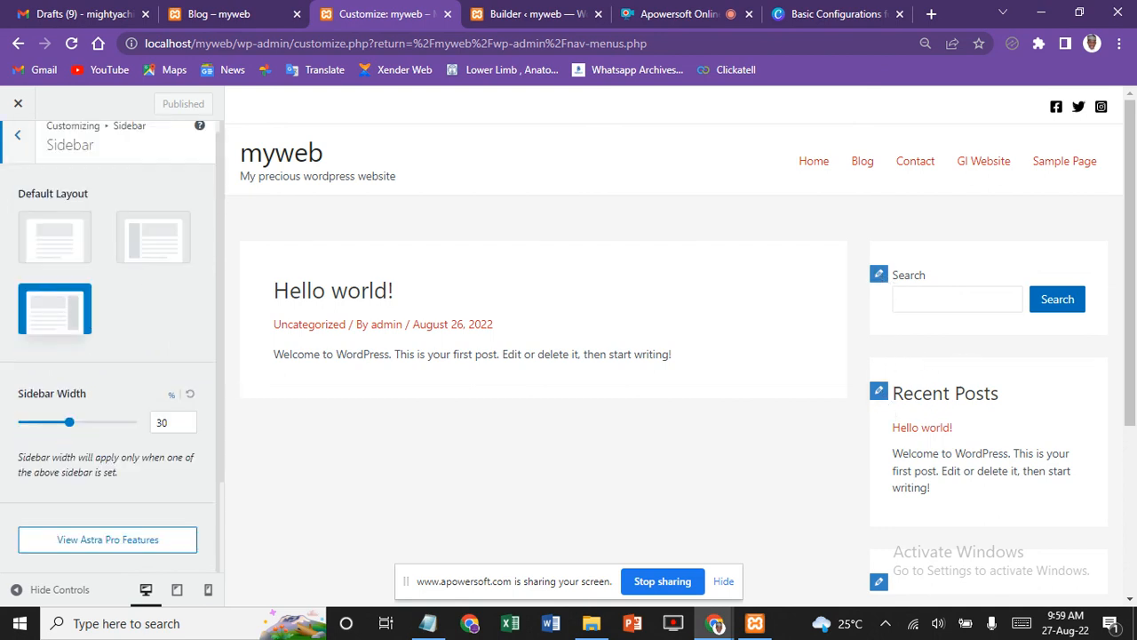
scroll(107, 355, "up", 1)
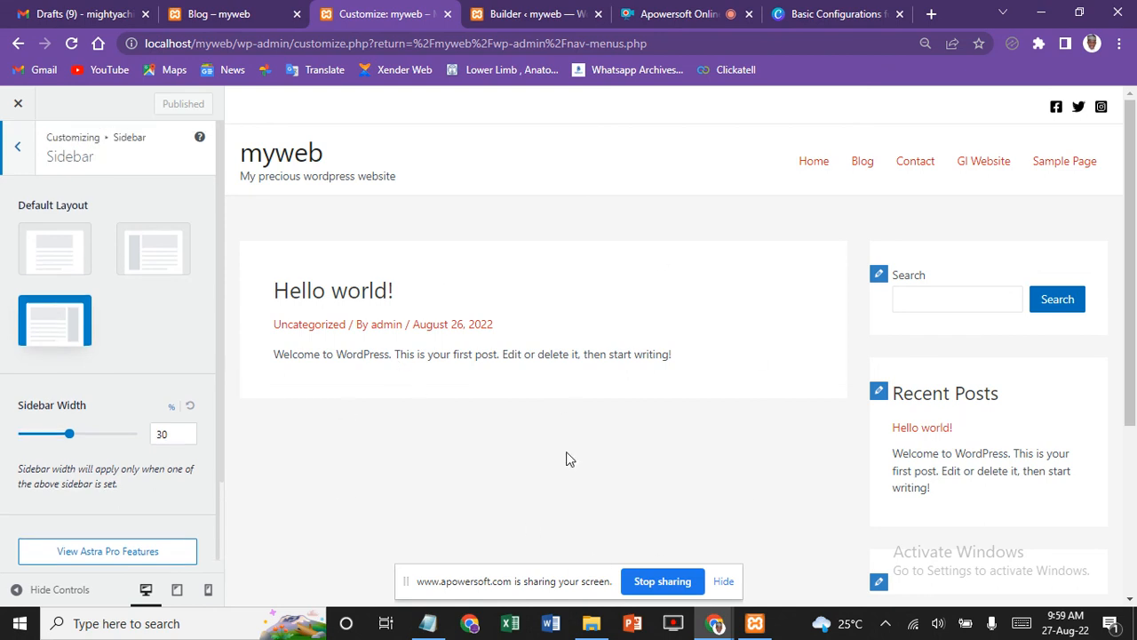
key("Escape")
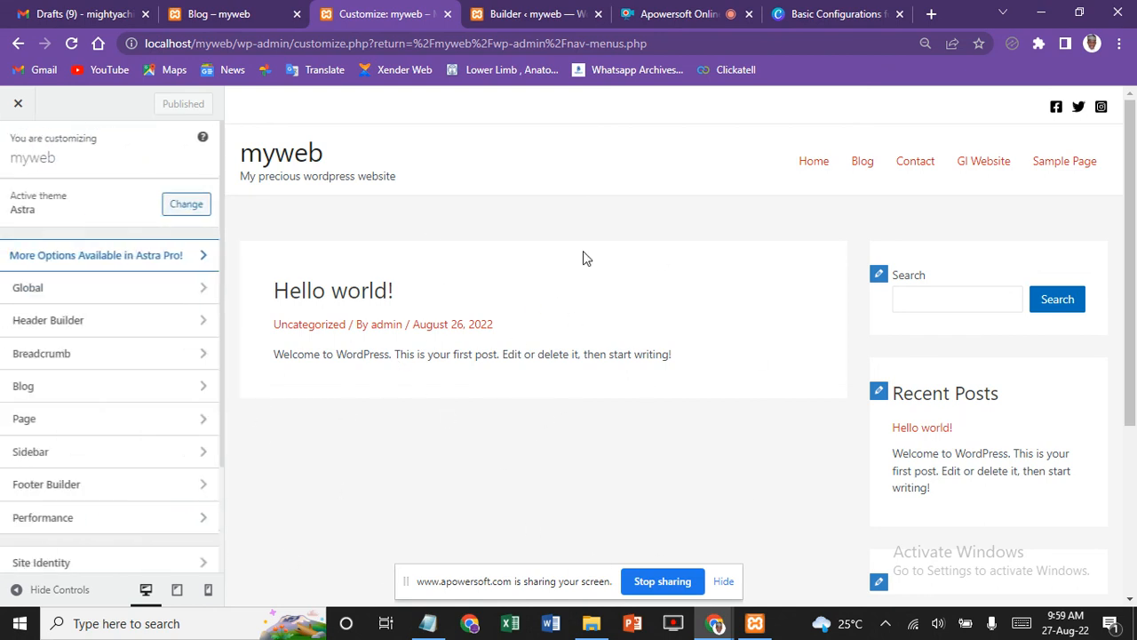
Step: Examine the Performance section's option for loading Google Fonts locally and return to the main list of customization sections
scroll(54, 320, "down", 2)
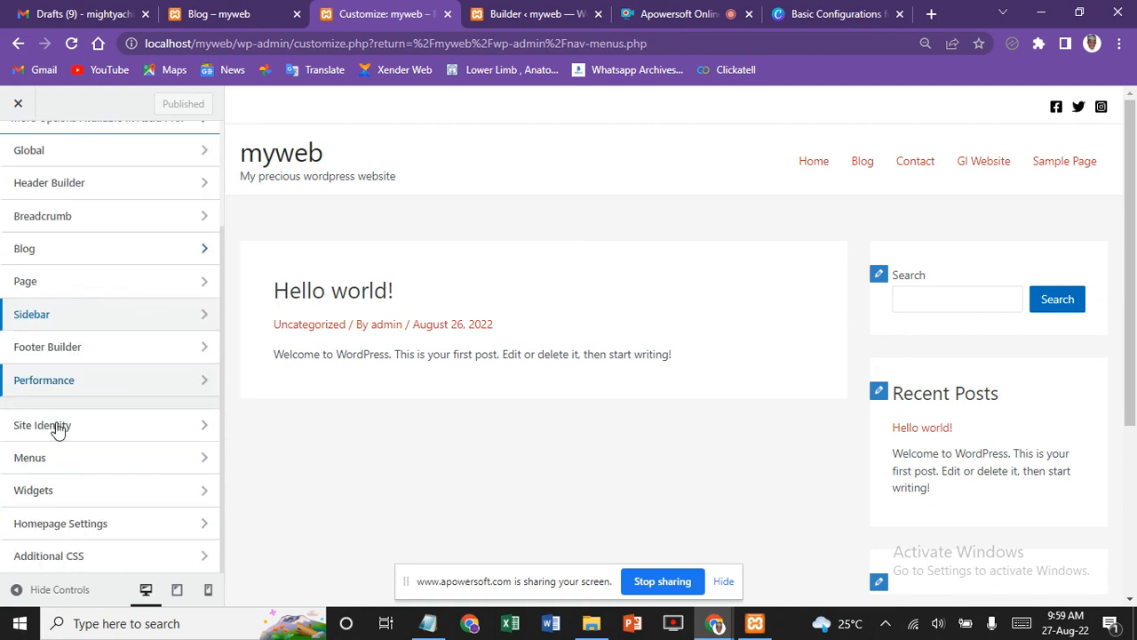
left_click(133, 380)
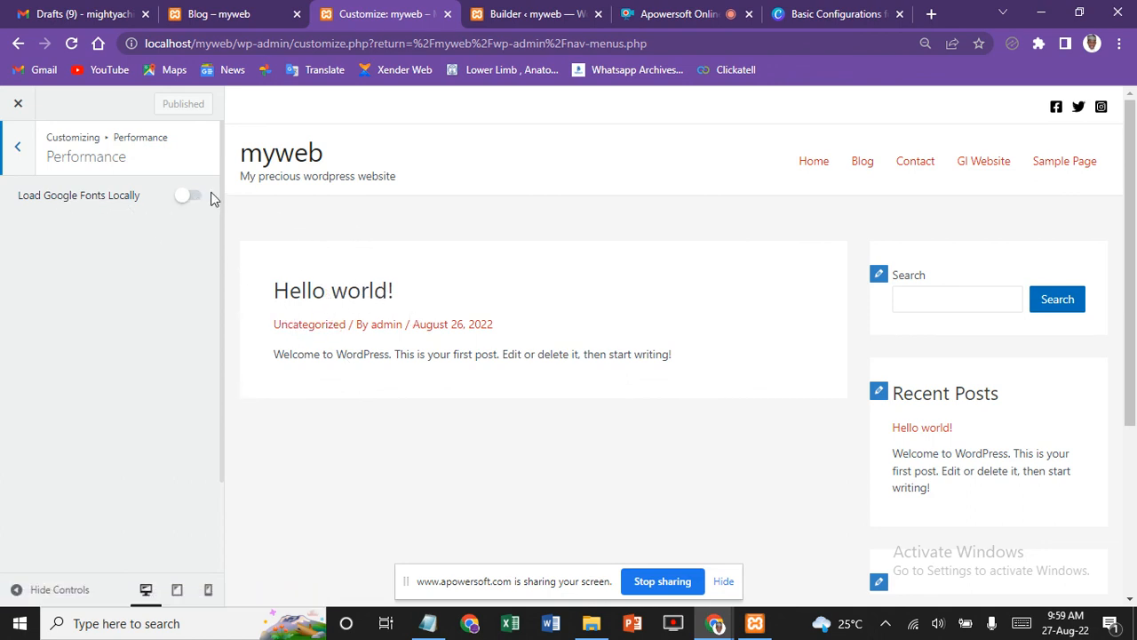
left_click(23, 149)
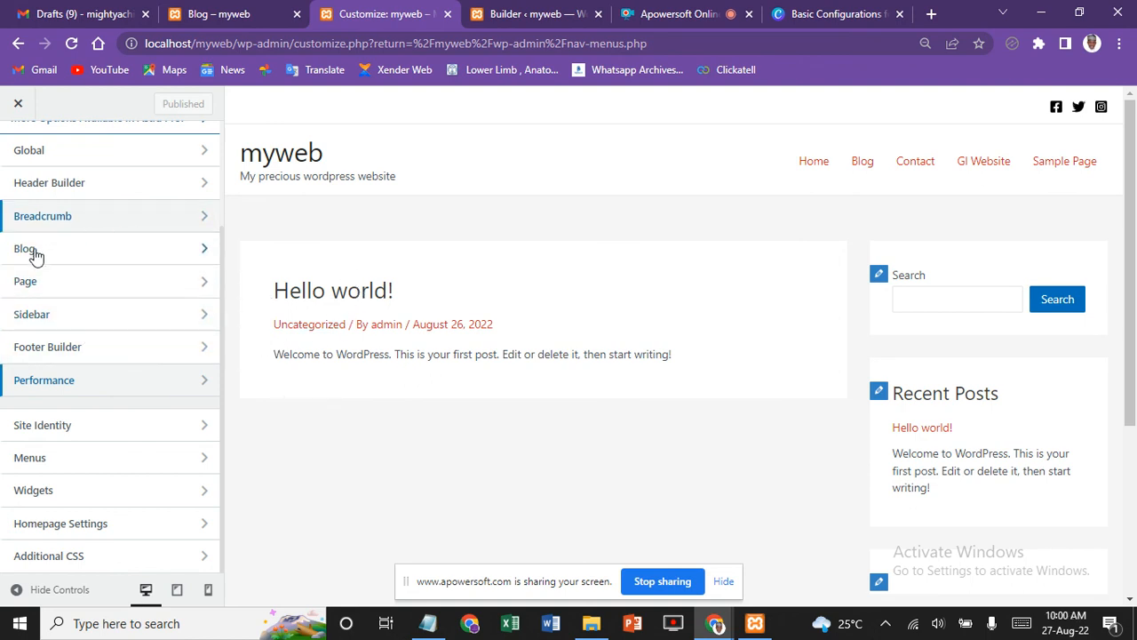
Step: Close the customizer and look over the Primary Menu's structure and display settings on the Menus admin page
scroll(196, 346, "up", 3)
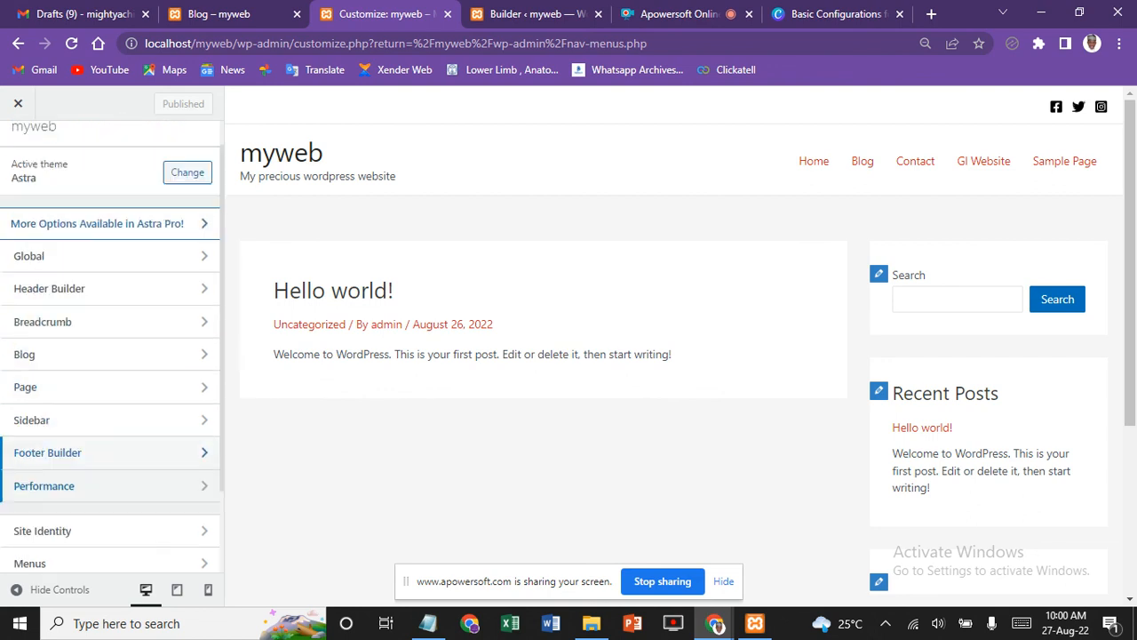
left_click(20, 107)
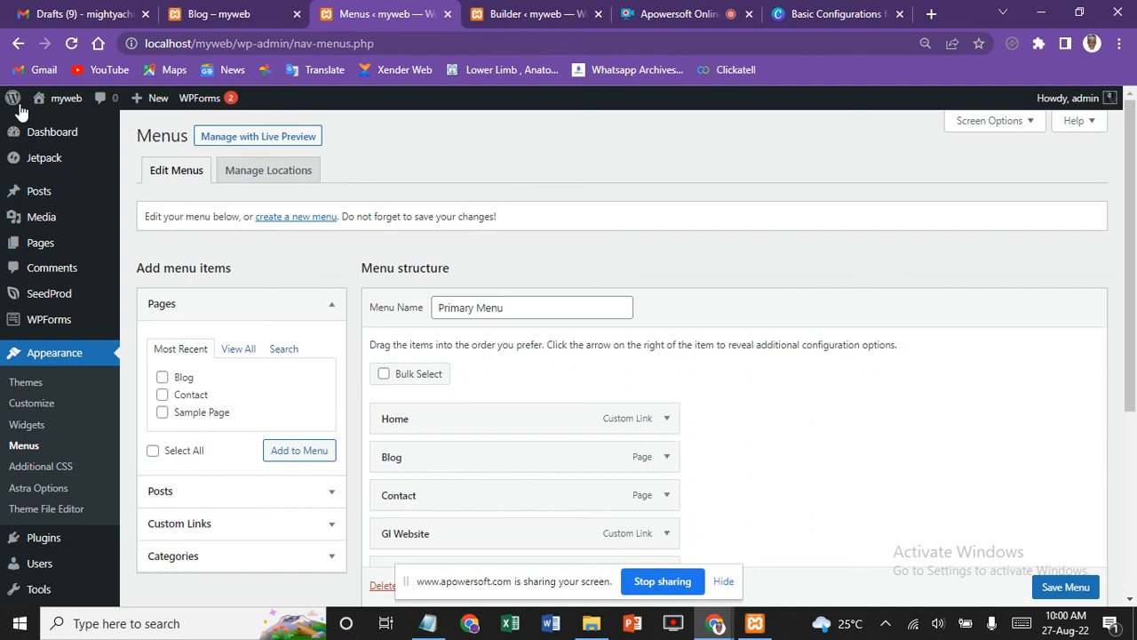
scroll(20, 111, "down", 5)
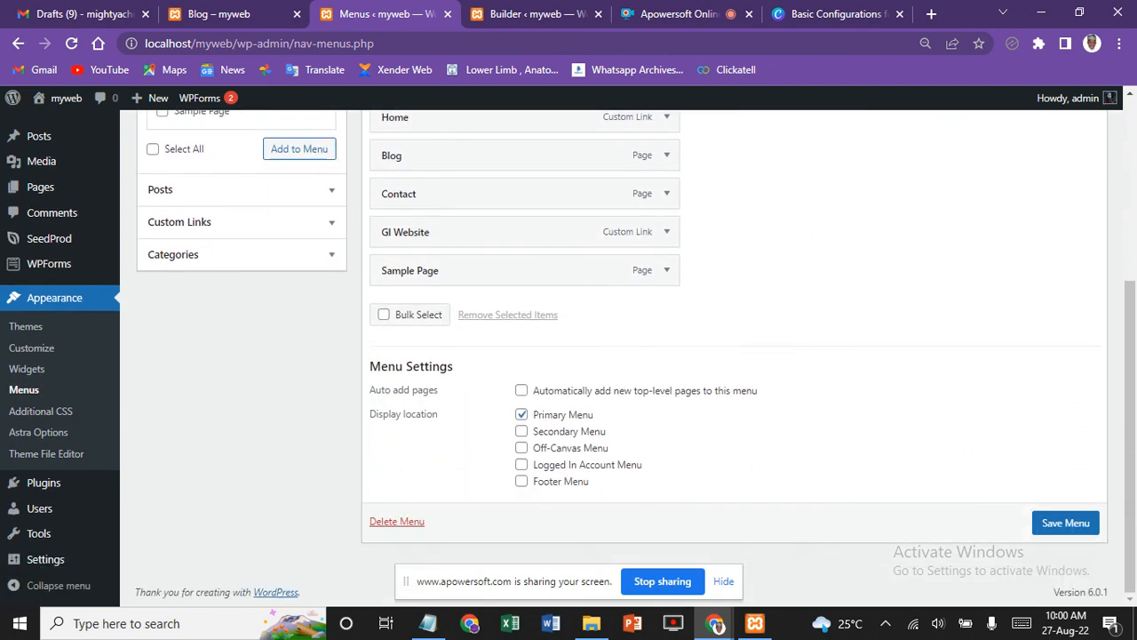
scroll(20, 111, "up", 4)
scroll(622, 356, "up", 1)
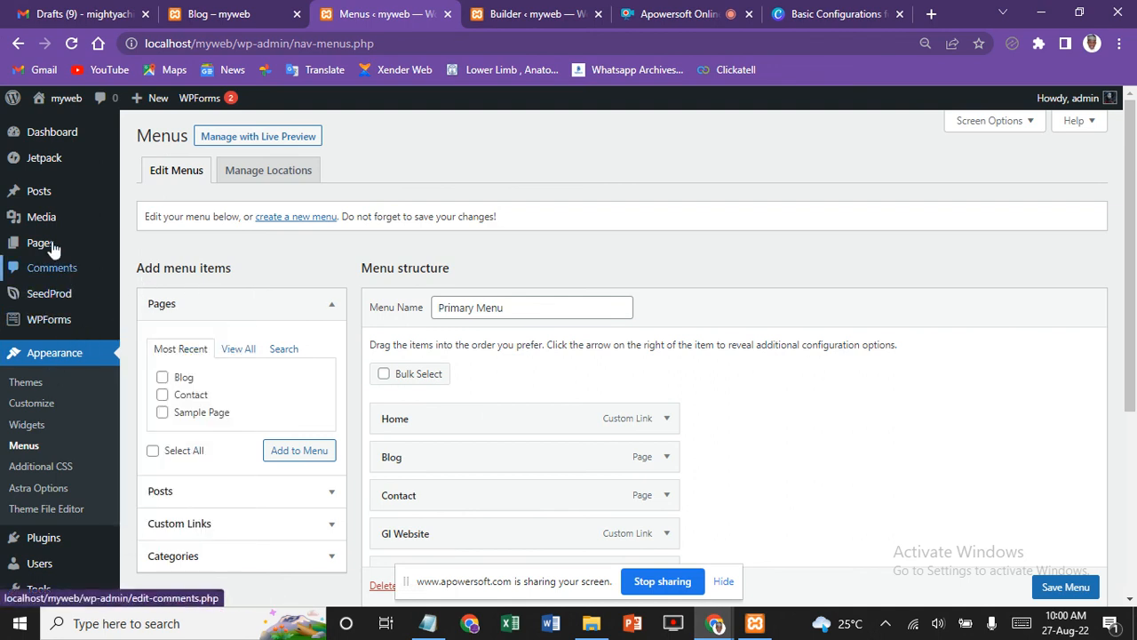
mouse_move(46, 244)
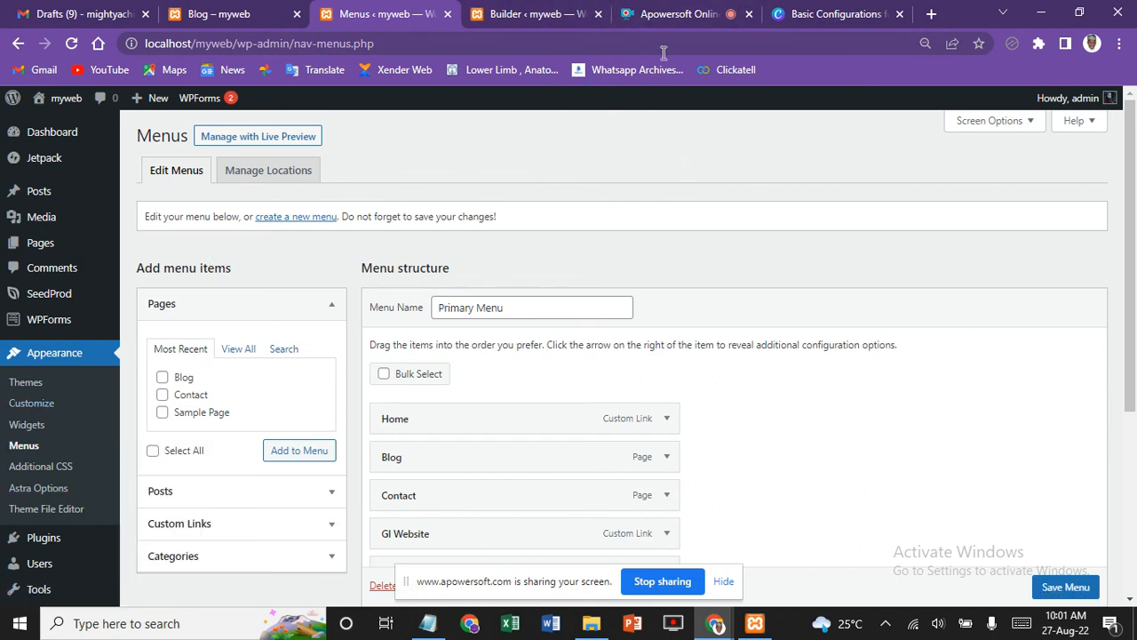
left_click(677, 11)
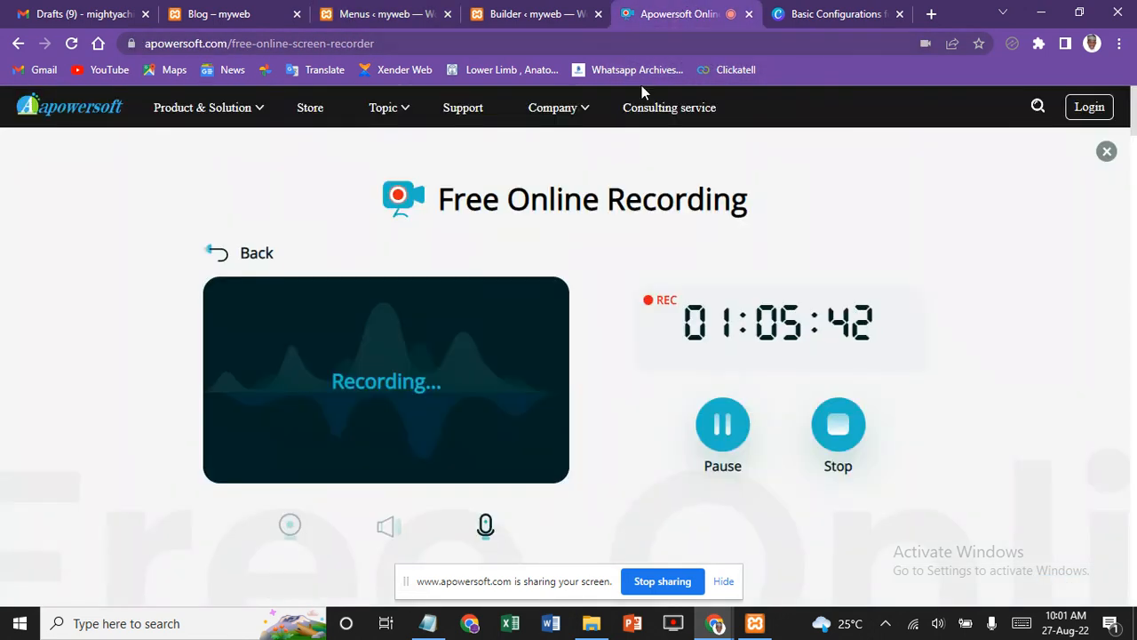